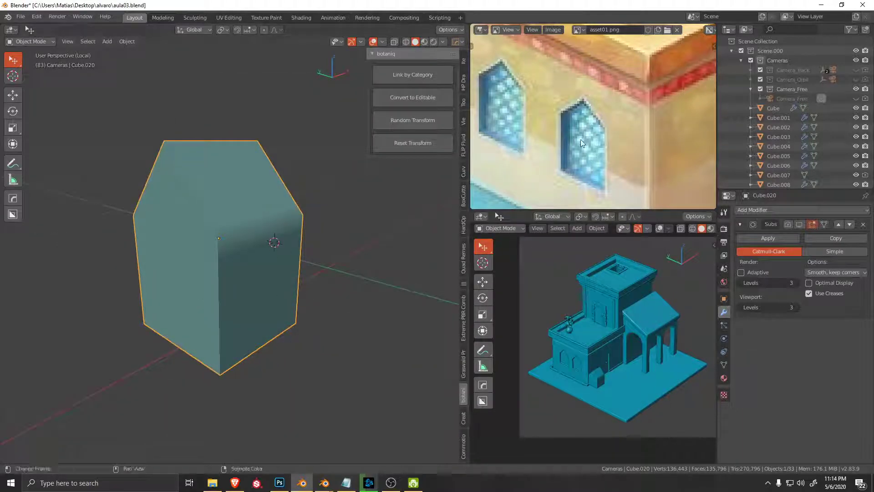
# Step: Orbit around Cube.020's gabled top, place the 3D cursor beside it, and bring up Add > Mesh
pyautogui.scroll(-2, 582, 127)
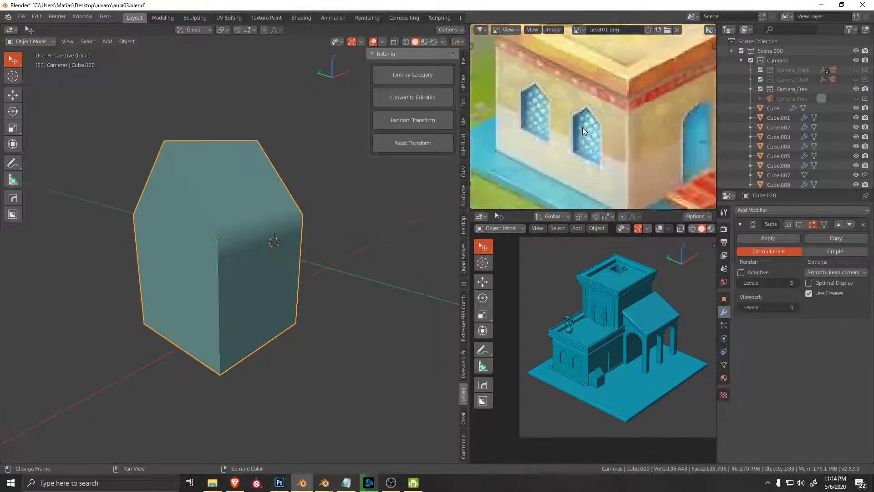
pyautogui.scroll(2, 583, 127)
pyautogui.moveTo(326, 207)
pyautogui.mouseDown(button='middle')
pyautogui.moveTo(282, 238)
pyautogui.moveTo(279, 213)
pyautogui.moveTo(274, 272)
pyautogui.mouseUp(button='middle')
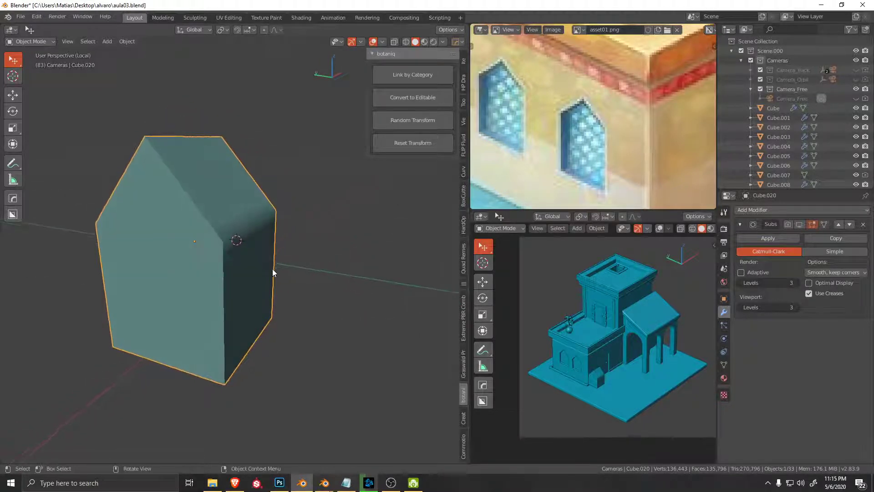
pyautogui.moveTo(317, 256); pyautogui.dragTo(307, 265, button='middle')
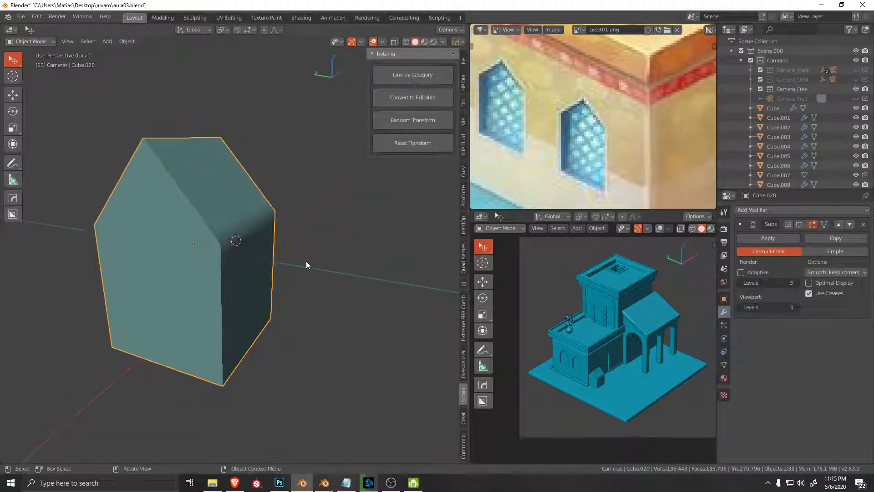
pyautogui.keyDown('shift'); pyautogui.rightClick(161, 297); pyautogui.keyUp('shift')
pyautogui.hotkey('shift', 'a')
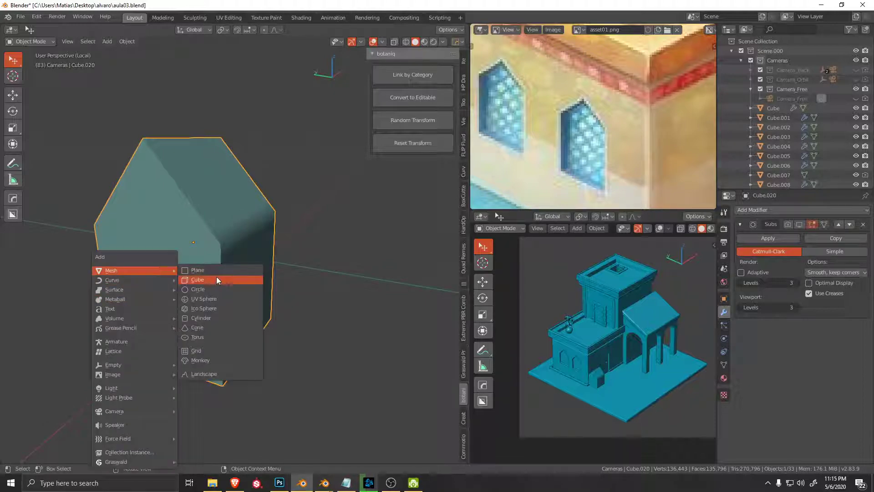
# Step: Add a cube, scale it down, and place it beside the window shape
pyautogui.click(217, 279)
pyautogui.press('s')
pyautogui.click(222, 267)
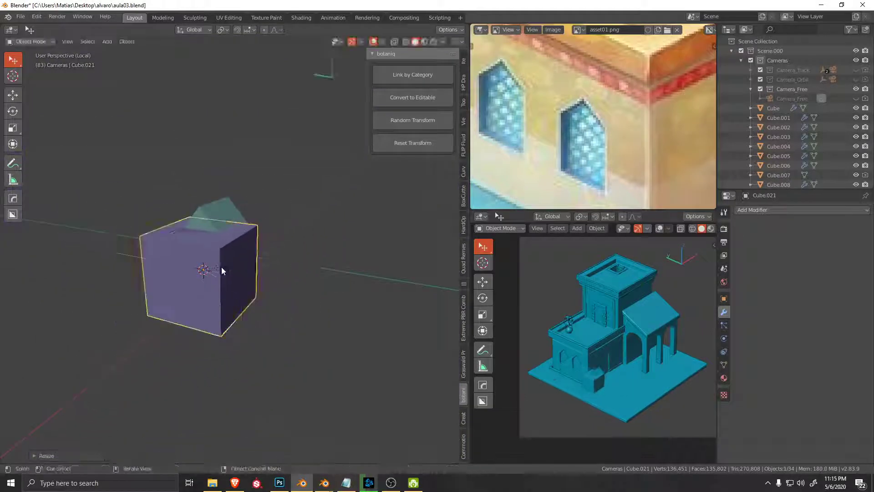
pyautogui.press('g')
pyautogui.click(315, 303)
# Step: Delete every face of the cube except the front one, leaving a single square plane
pyautogui.press('Tab')
pyautogui.hotkey('ctrl', 'i')
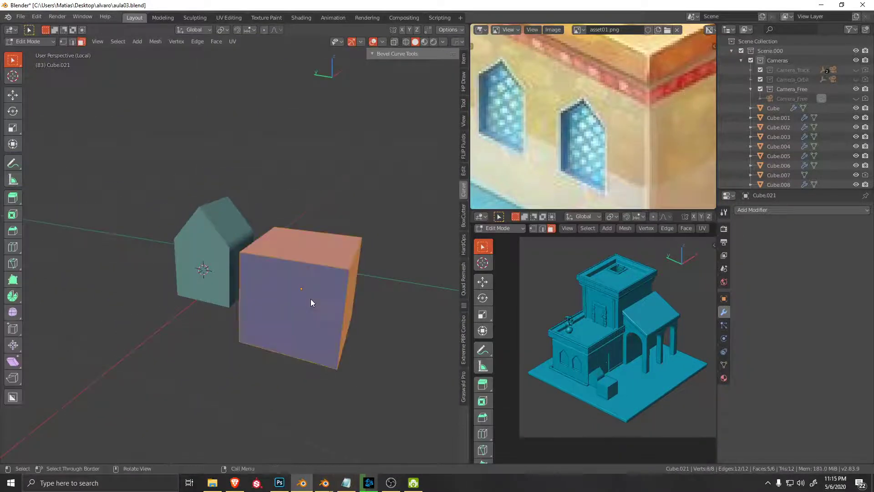
pyautogui.press('x')
pyautogui.click(310, 298)
pyautogui.press('KP_Decimal')
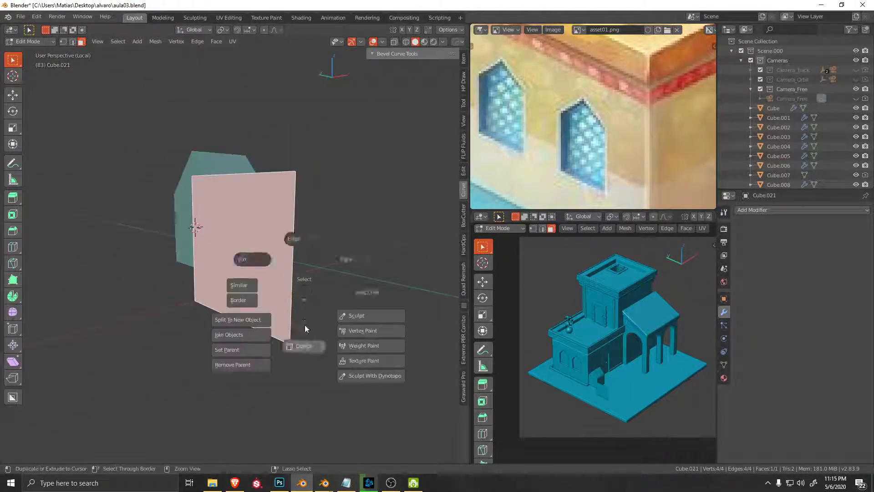
pyautogui.press('Tab')
# Step: Move the plane along the X axis to sit beside the window shape
pyautogui.scroll(-2, 237, 282)
pyautogui.moveTo(237, 282)
pyautogui.mouseDown(button='middle')
pyautogui.moveTo(273, 296)
pyautogui.moveTo(326, 294)
pyautogui.moveTo(321, 302)
pyautogui.mouseUp(button='middle')
pyautogui.press('g')
pyautogui.press('x')
pyautogui.click(292, 315)
# Step: Test a subdivide and extrude on the plane, then cancel and undo them
pyautogui.press('Tab')
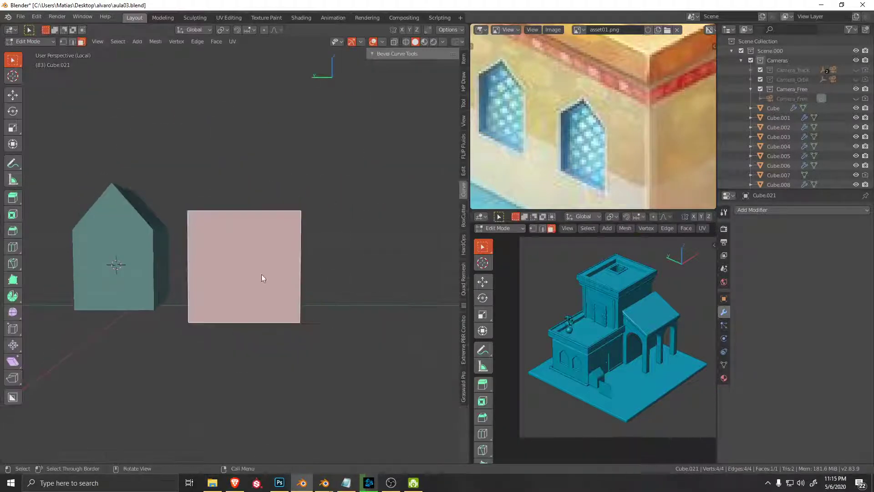
pyautogui.scroll(2, 290, 285)
pyautogui.rightClick(295, 280)
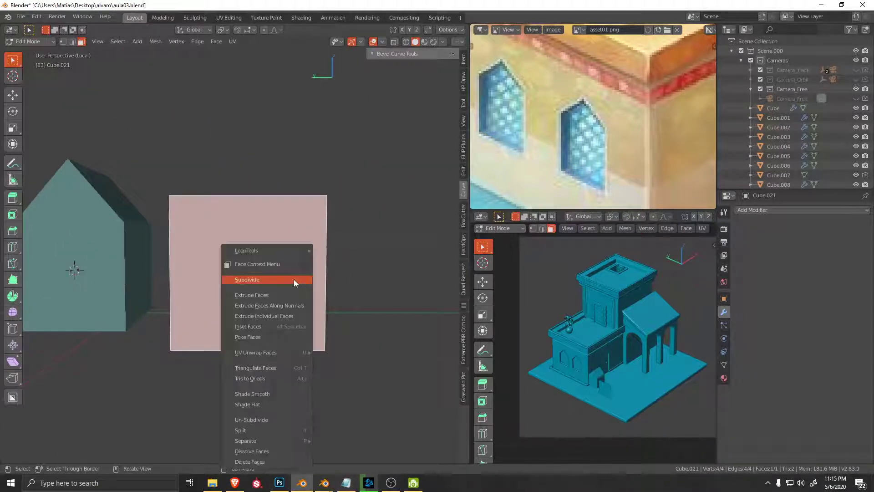
pyautogui.click(293, 279)
pyautogui.rightClick(294, 279)
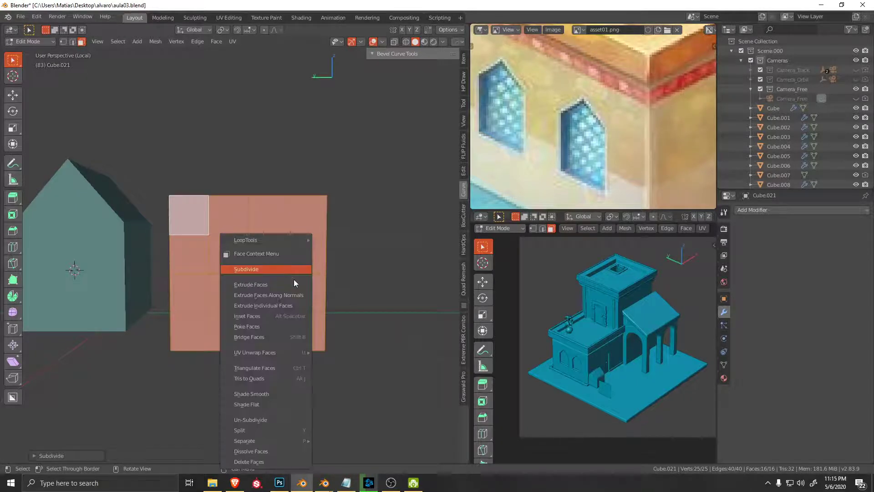
pyautogui.click(293, 279)
pyautogui.press('Escape')
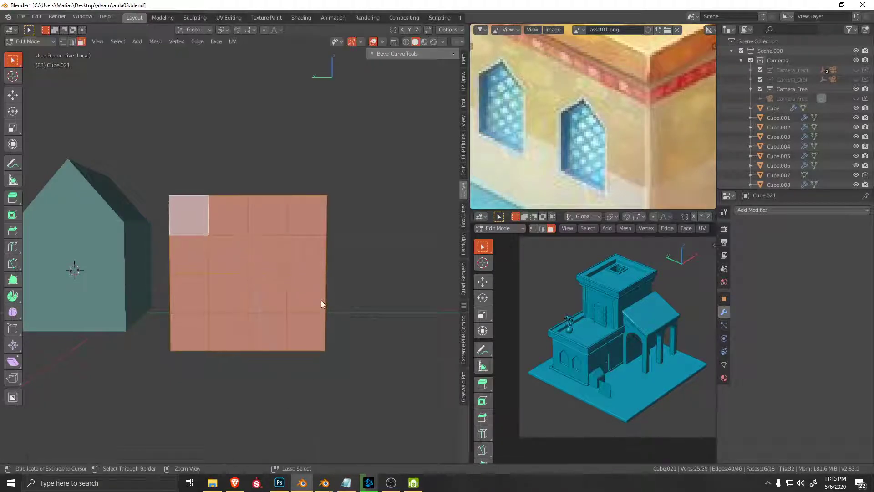
pyautogui.hotkey('ctrl', 'z')
pyautogui.hotkey('ctrl', 'z')
pyautogui.press('KP_5')
# Step: Scale the plane up to about 1.53 times its size
pyautogui.press('KP_1')
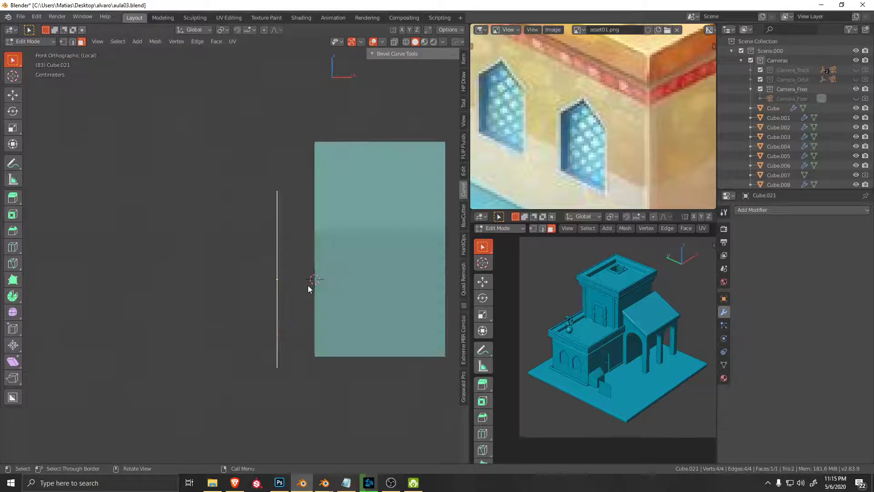
pyautogui.press('KP_6')
pyautogui.press('KP_8')
pyautogui.press('KP_1')
pyautogui.press('KP_3')
pyautogui.scroll(-3, 308, 286)
pyautogui.press('s')
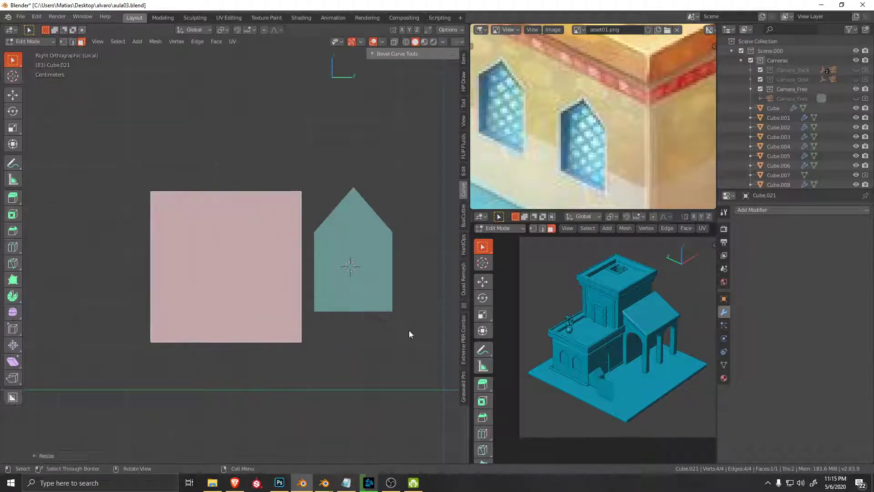
pyautogui.click(294, 292)
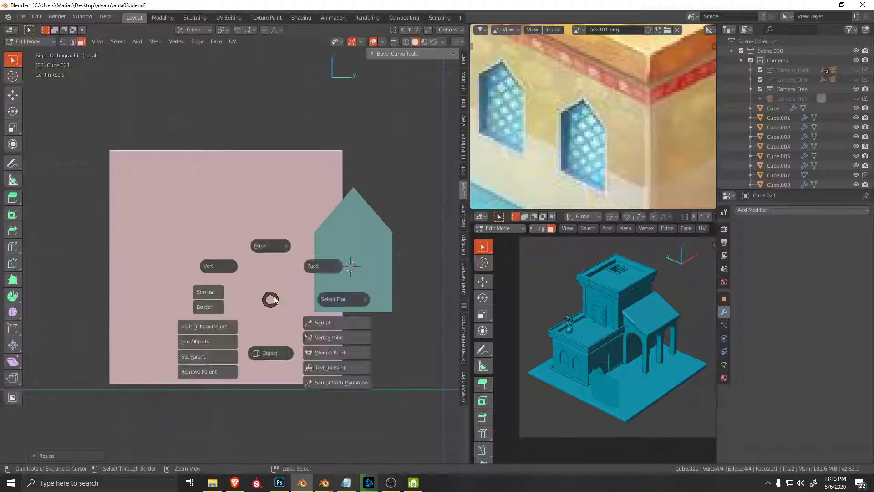
# Step: Subdivide the plane four times, up to a 256-face grid
pyautogui.moveTo(237, 305)
pyautogui.mouseDown(button='middle')
pyautogui.moveTo(261, 311)
pyautogui.moveTo(239, 287)
pyautogui.moveTo(250, 262)
pyautogui.moveTo(196, 226)
pyautogui.moveTo(205, 246)
pyautogui.mouseUp(button='middle')
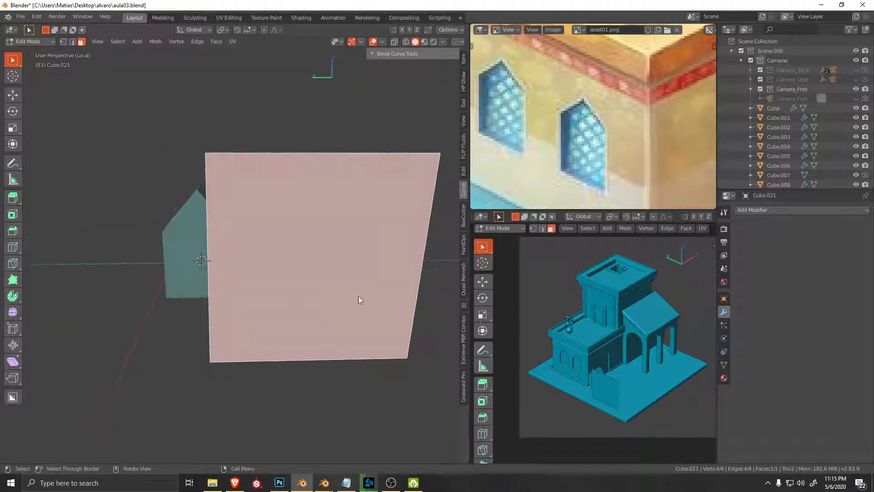
pyautogui.rightClick(344, 280)
pyautogui.click(323, 265)
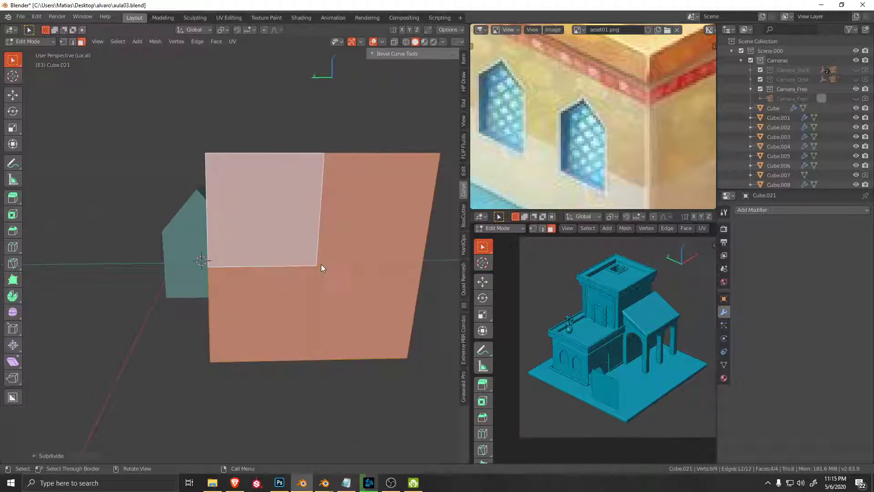
pyautogui.rightClick(321, 264)
pyautogui.click(321, 264)
pyautogui.rightClick(368, 273)
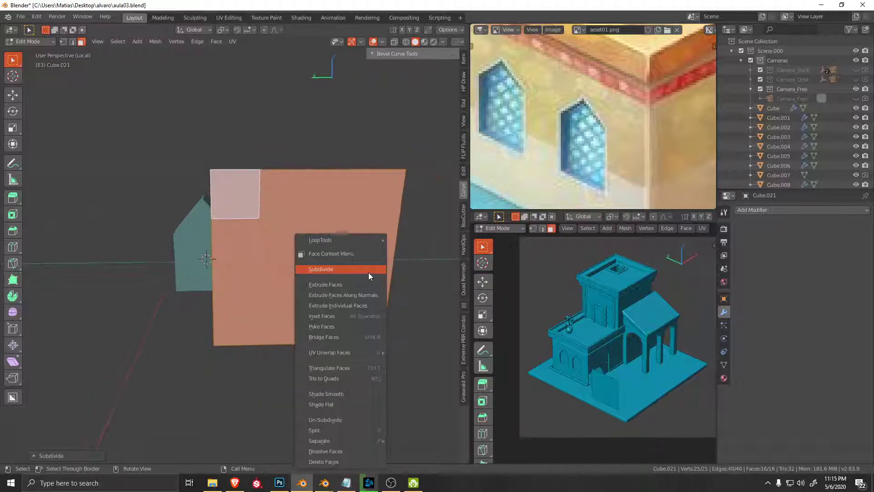
pyautogui.click(368, 273)
pyautogui.scroll(2, 337, 279)
pyautogui.rightClick(342, 280)
pyautogui.click(339, 272)
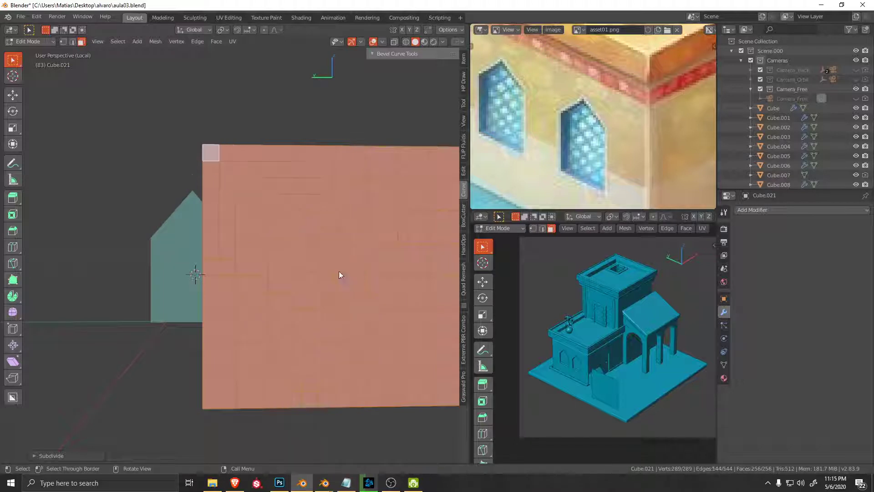
# Step: Move the grid along Y over the window shape and return to Object Mode
pyautogui.press('KP_3')
pyautogui.press('g')
pyautogui.press('y')
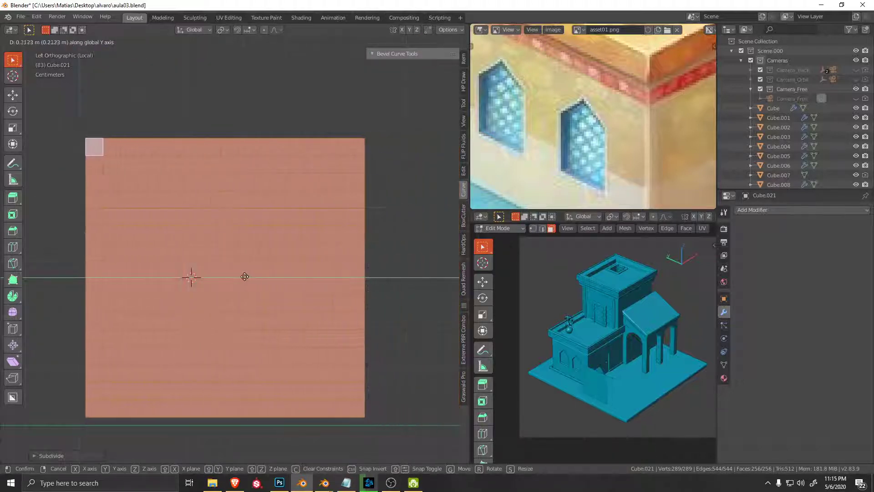
pyautogui.click(351, 275)
pyautogui.press('Tab')
pyautogui.click(356, 345)
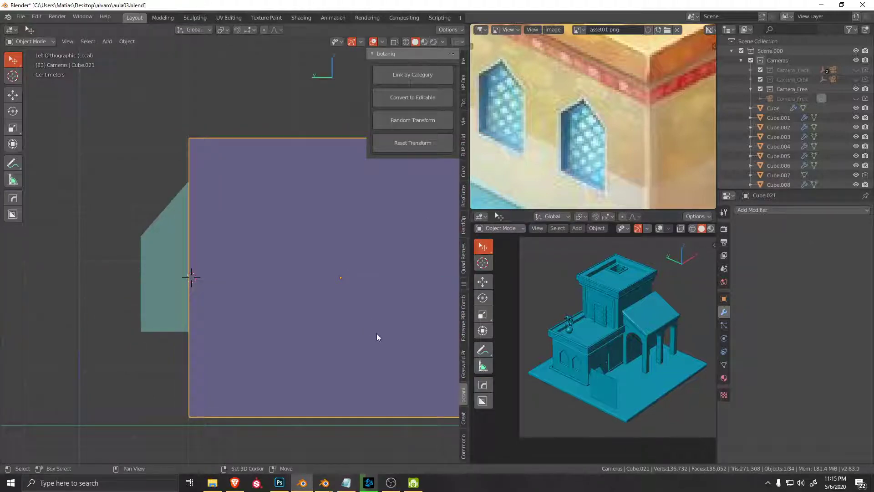
# Step: Duplicate the grid to the upper left and give the copy a Wireframe modifier
pyautogui.hotkey('shift', 'd')
pyautogui.click(178, 172)
pyautogui.moveTo(176, 168); pyautogui.dragTo(129, 165)
pyautogui.click(756, 208)
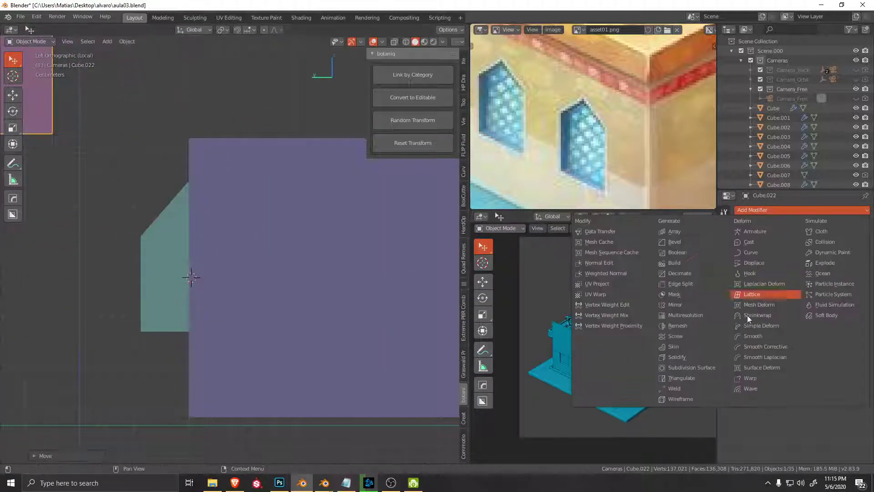
pyautogui.click(696, 396)
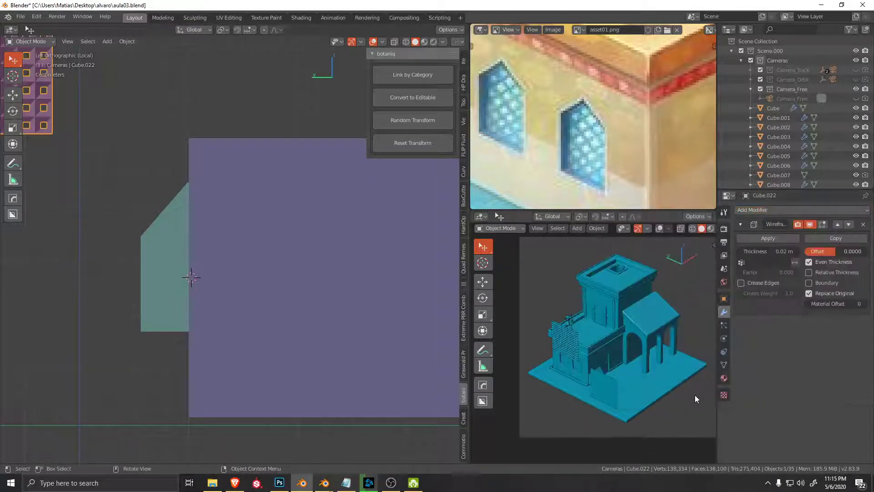
# Step: Add a Wireframe modifier to the original grid plane
pyautogui.click(417, 327)
pyautogui.click(56, 122)
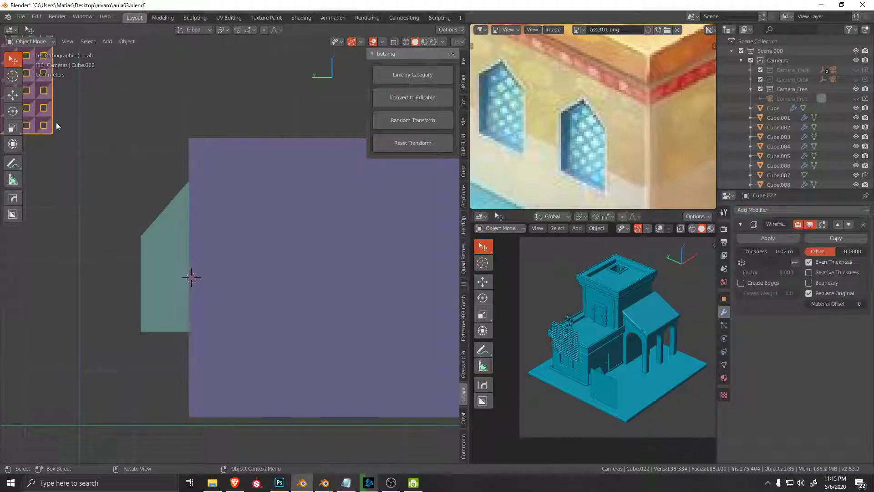
pyautogui.click(293, 247)
pyautogui.click(779, 211)
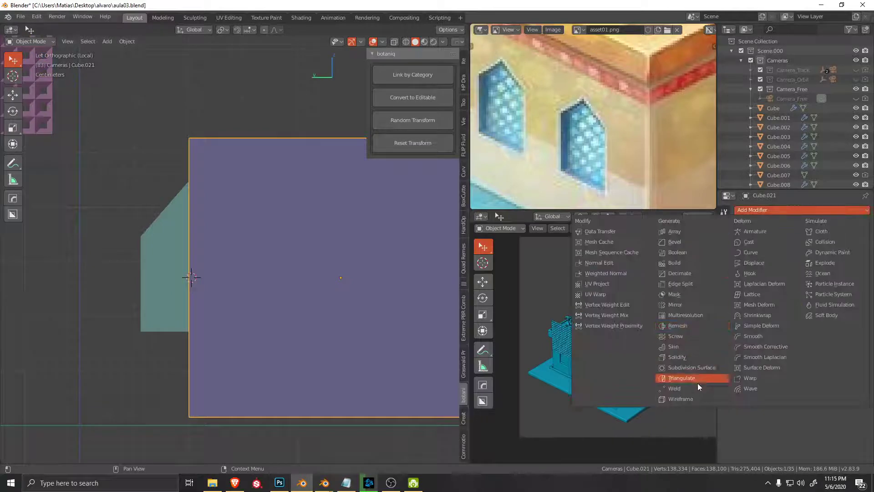
pyautogui.click(689, 398)
pyautogui.keyDown('shift'); pyautogui.moveTo(284, 259); pyautogui.dragTo(265, 266, button='middle'); pyautogui.keyUp('shift')
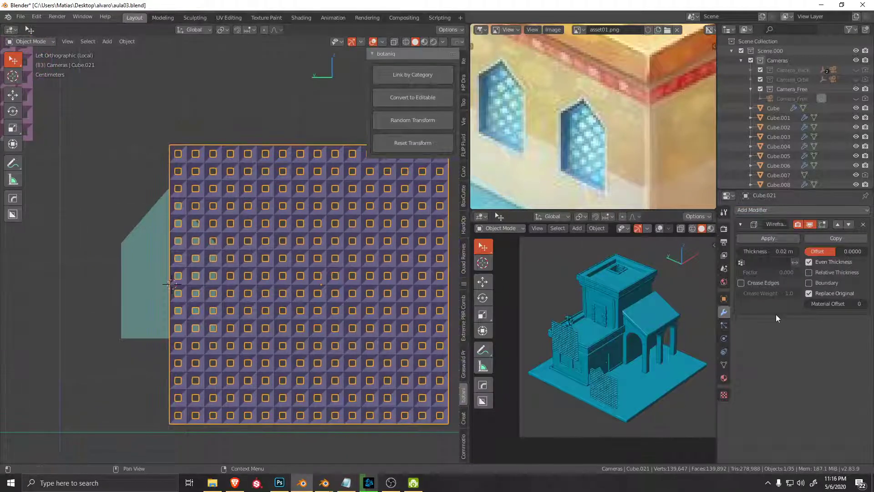
# Step: Keep Even Thickness on and set the wireframe thickness to about 0.0054 m
pyautogui.click(826, 274)
pyautogui.click(828, 283)
pyautogui.click(827, 283)
pyautogui.click(823, 264)
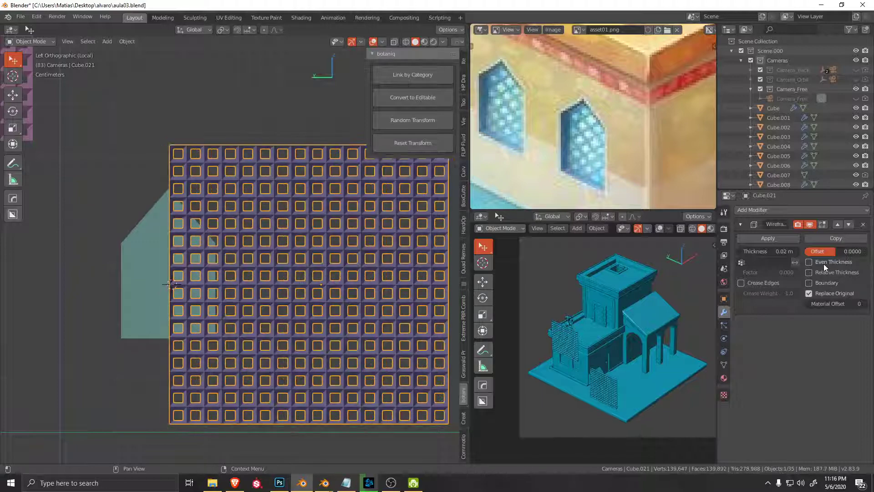
pyautogui.click(824, 264)
pyautogui.click(824, 264)
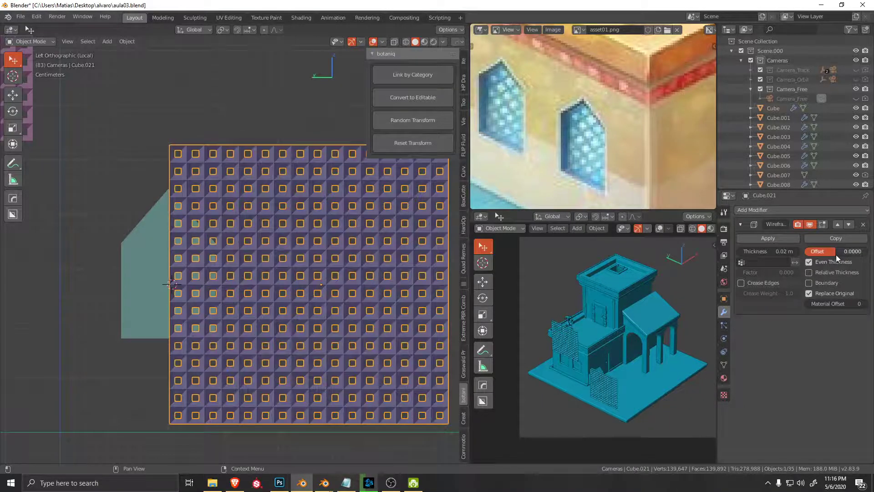
pyautogui.moveTo(779, 252); pyautogui.dragTo(738, 253)
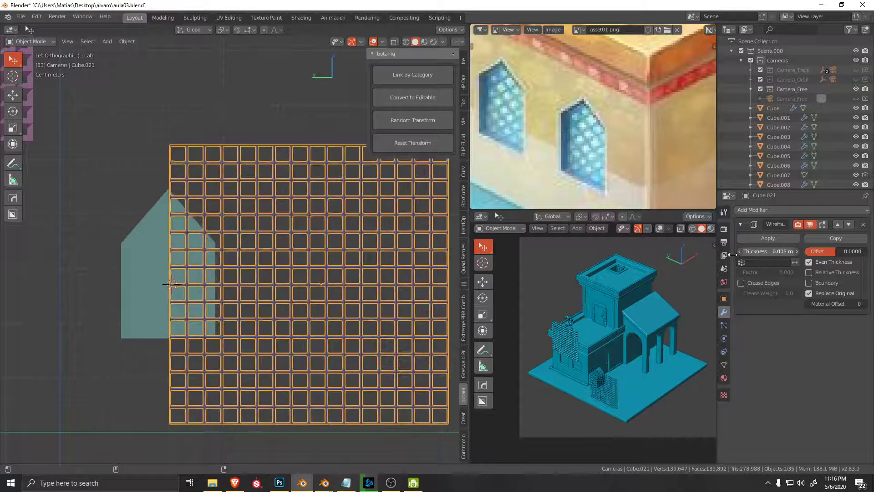
pyautogui.click(121, 275)
pyautogui.click(266, 301)
# Step: Reselect the lattice grid, enter Edit Mode, then return to Object Mode
pyautogui.click(110, 307)
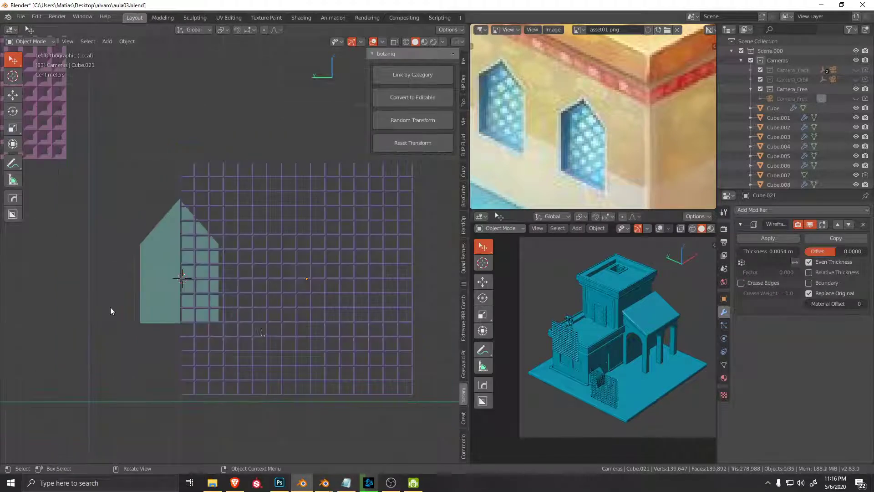
pyautogui.scroll(-1, 319, 303)
pyautogui.click(321, 298)
pyautogui.press('Tab')
pyautogui.scroll(2, 337, 278)
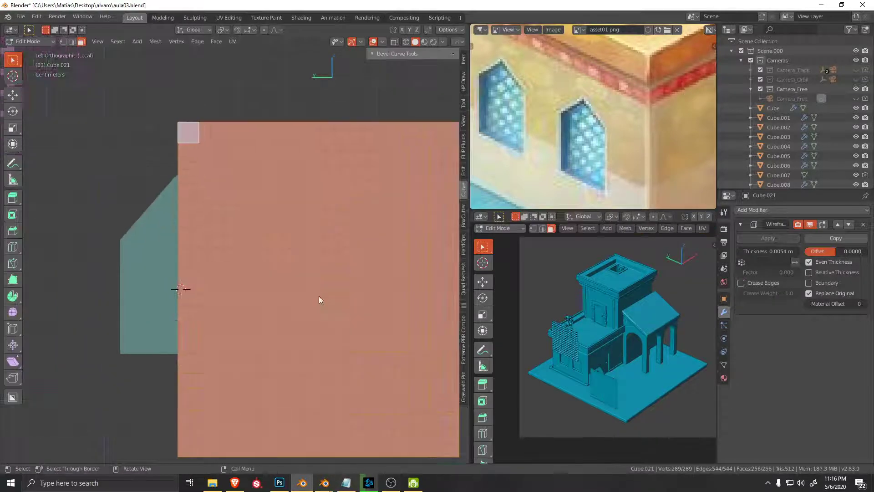
pyautogui.hotkey('ctrl', 'Tab')
pyautogui.click(106, 314)
# Step: Select the lattice grid and move it to a new position
pyautogui.scroll(-3, 106, 314)
pyautogui.scroll(2, 334, 329)
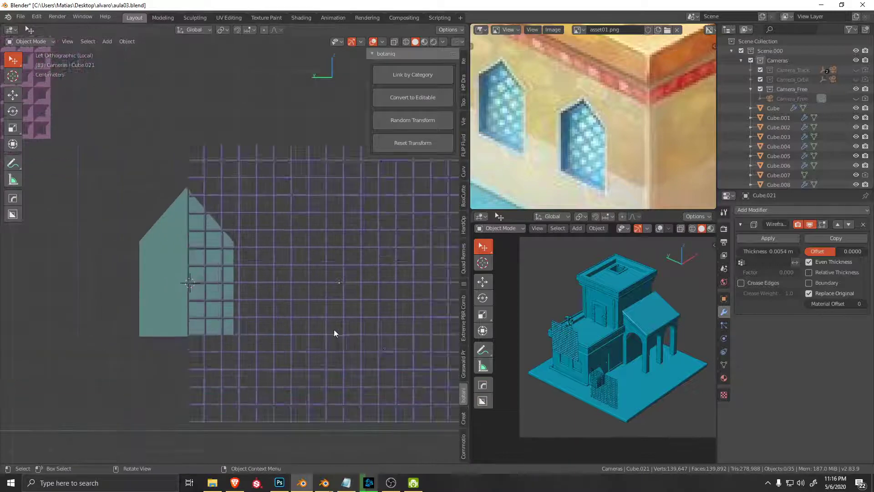
pyautogui.scroll(2, 381, 347)
pyautogui.scroll(2, 296, 312)
pyautogui.scroll(2, 306, 279)
pyautogui.scroll(-4, 308, 319)
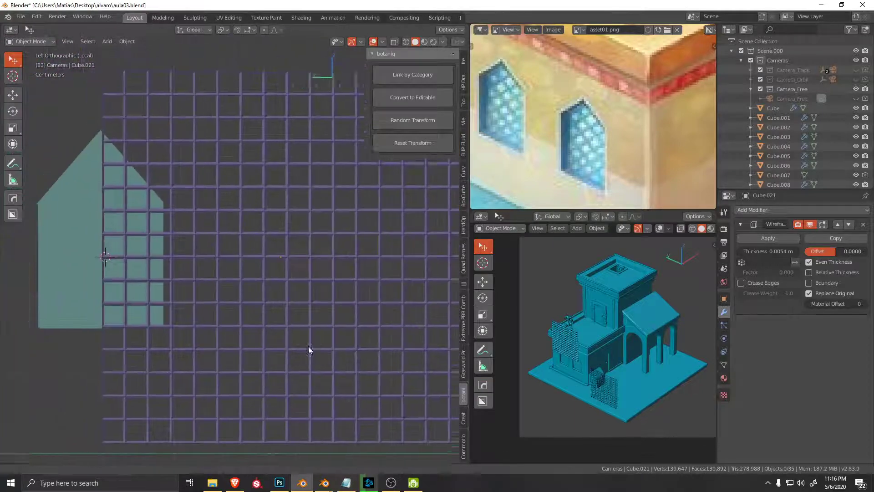
pyautogui.click(356, 346)
pyautogui.press('g')
pyautogui.click(259, 341)
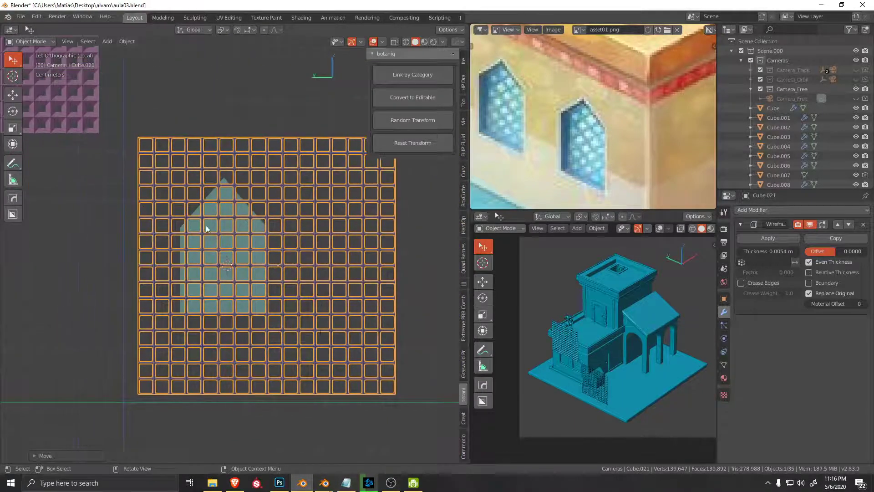
# Step: Move the middle lattice grid over the pointed-arch window shape
pyautogui.click(103, 136)
pyautogui.scroll(-2, 296, 322)
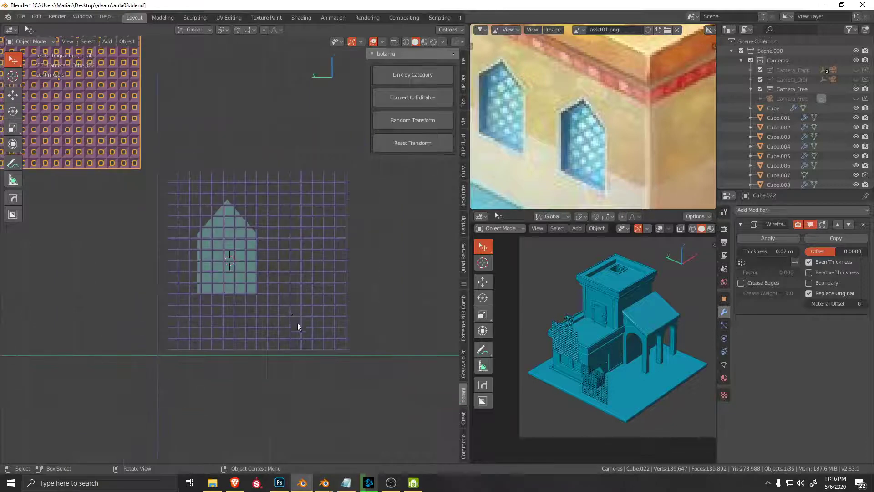
pyautogui.click(247, 251)
pyautogui.keyDown('shift'); pyautogui.moveTo(305, 281); pyautogui.dragTo(354, 312, button='middle'); pyautogui.keyUp('shift')
pyautogui.press('g')
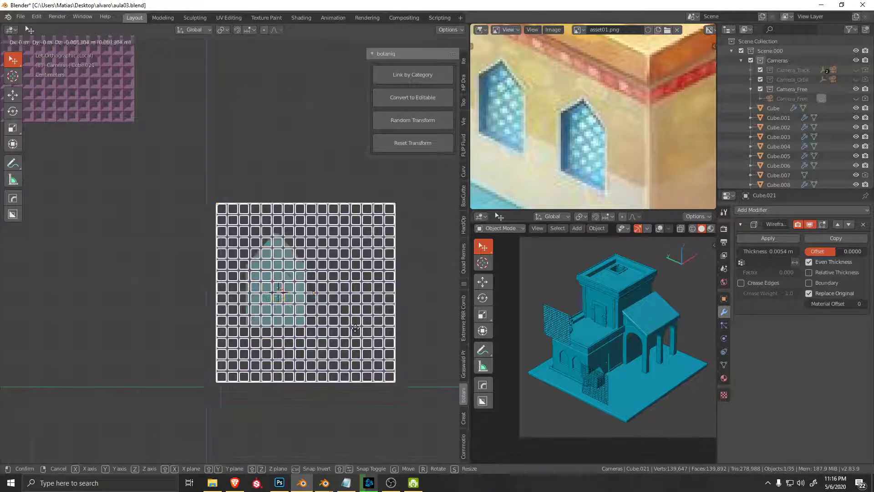
pyautogui.click(365, 327)
# Step: Try further grid moves, cancelling them, and orbit to view the grids in perspective
pyautogui.press('g')
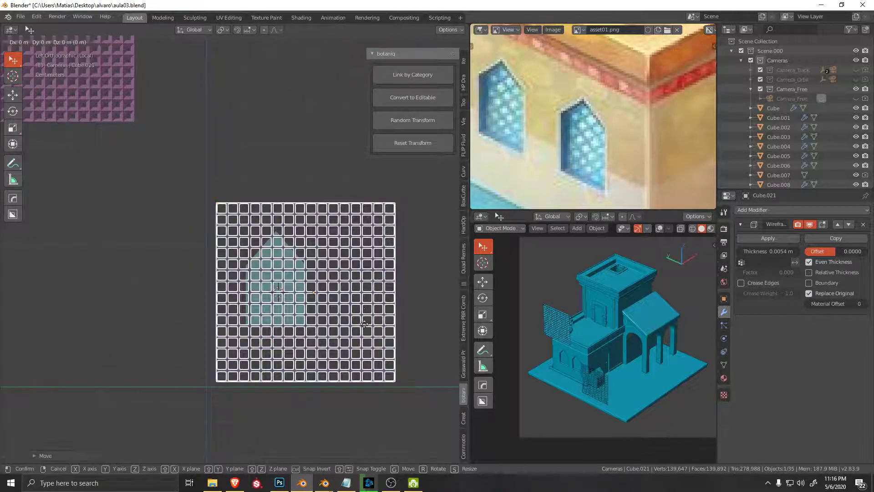
pyautogui.rightClick(371, 346)
pyautogui.rightClick(379, 363)
pyautogui.press('Escape')
pyautogui.press('g')
pyautogui.rightClick(369, 329)
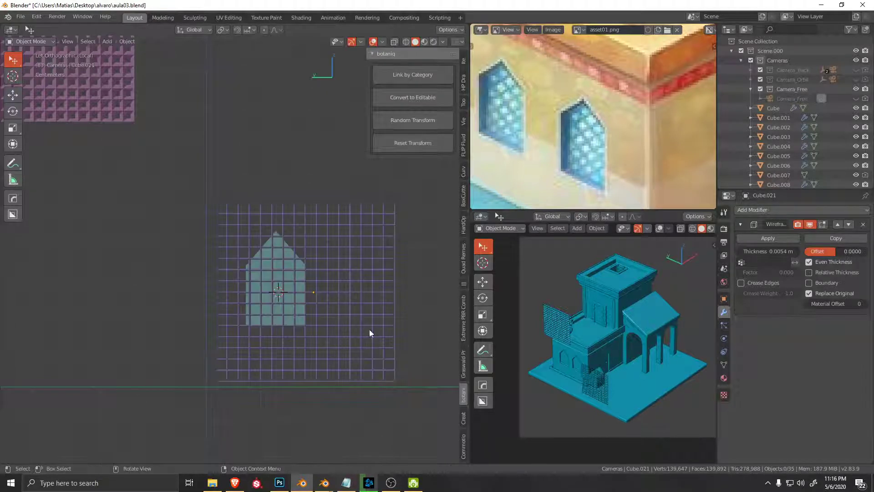
pyautogui.click(352, 291)
pyautogui.scroll(-3, 398, 330)
pyautogui.moveTo(398, 331); pyautogui.dragTo(308, 286, button='middle')
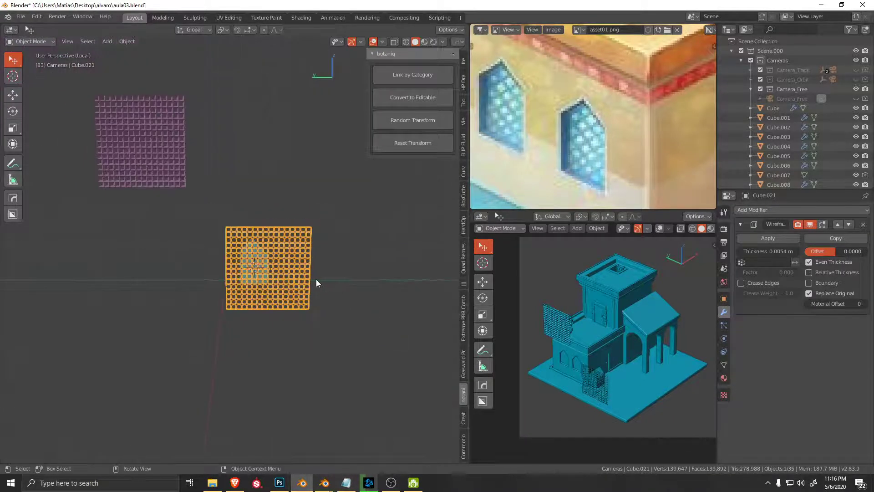
# Step: In side view, rotate the lattice grid 45° into a diamond pattern
pyautogui.press('KP_1')
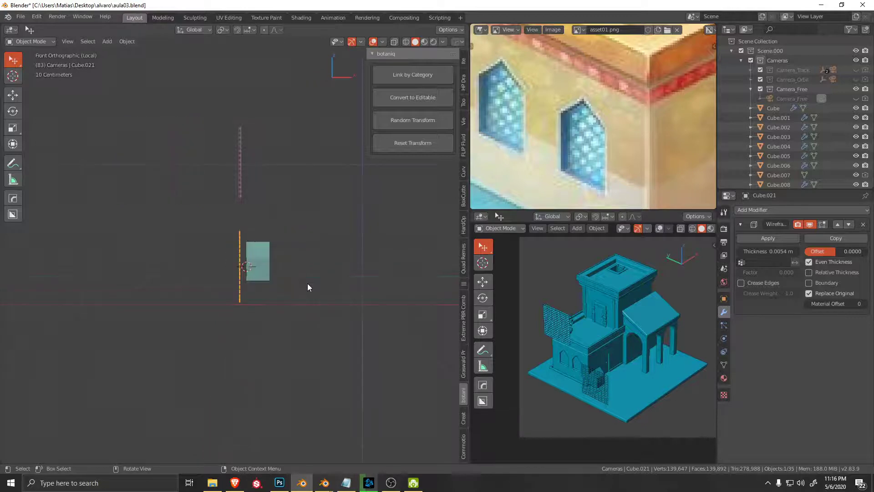
pyautogui.keyDown('alt'); pyautogui.moveTo(283, 269); pyautogui.dragTo(340, 266, button='middle'); pyautogui.keyUp('alt')
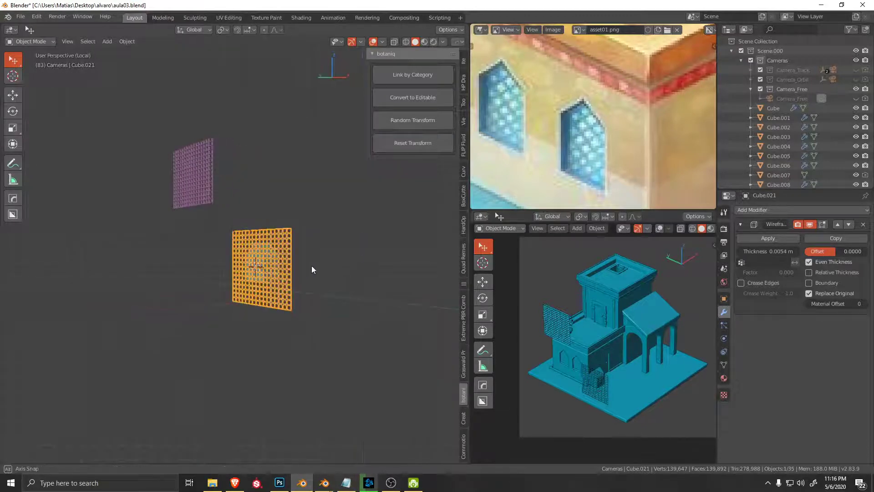
pyautogui.scroll(3, 355, 278)
pyautogui.press('r')
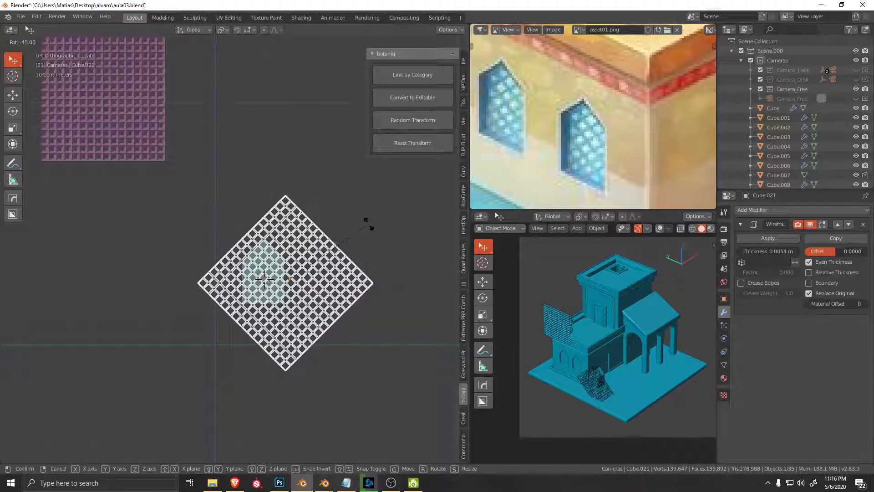
pyautogui.click(369, 224)
# Step: Slide the rotated lattice along Y in front of the window shape
pyautogui.scroll(3, 369, 224)
pyautogui.press('g')
pyautogui.press('y')
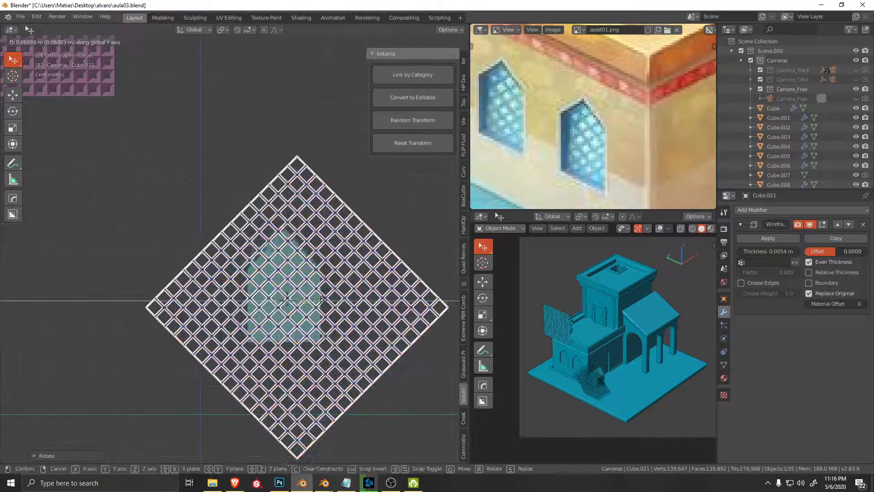
pyautogui.click(308, 296)
pyautogui.scroll(2, 309, 295)
pyautogui.scroll(2, 305, 290)
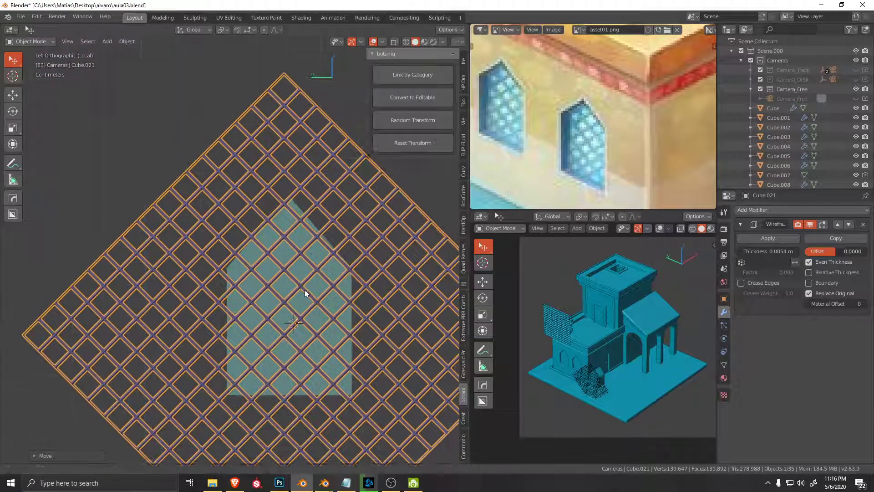
# Step: Move the lattice grid along the Y axis into its new position
pyautogui.press('g')
pyautogui.press('y')
pyautogui.click(297, 287)
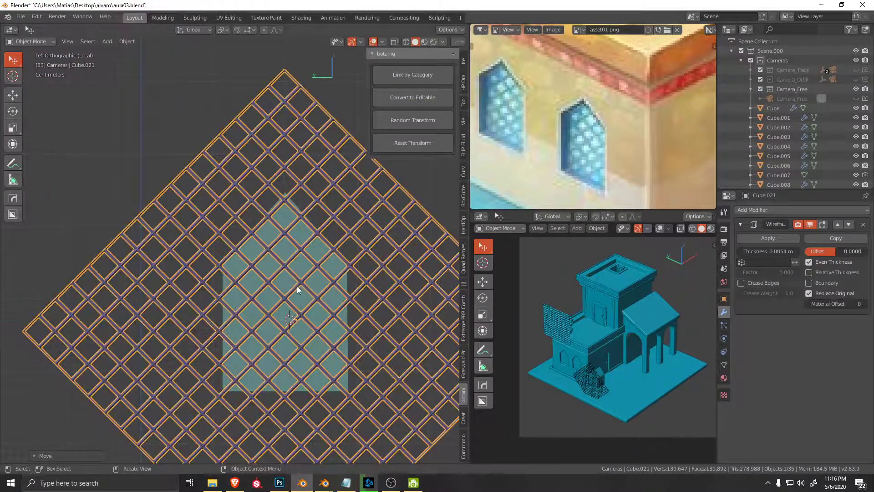
pyautogui.moveTo(294, 291); pyautogui.dragTo(293, 312, button='middle')
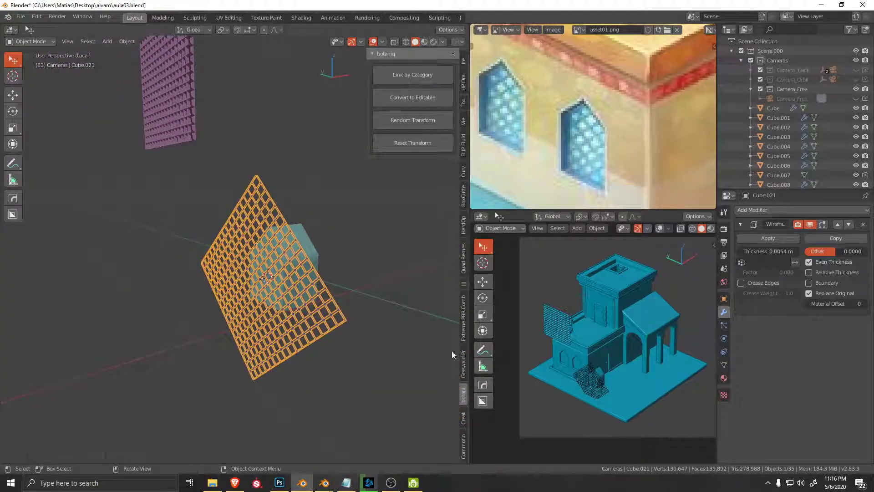
pyautogui.scroll(3, 319, 286)
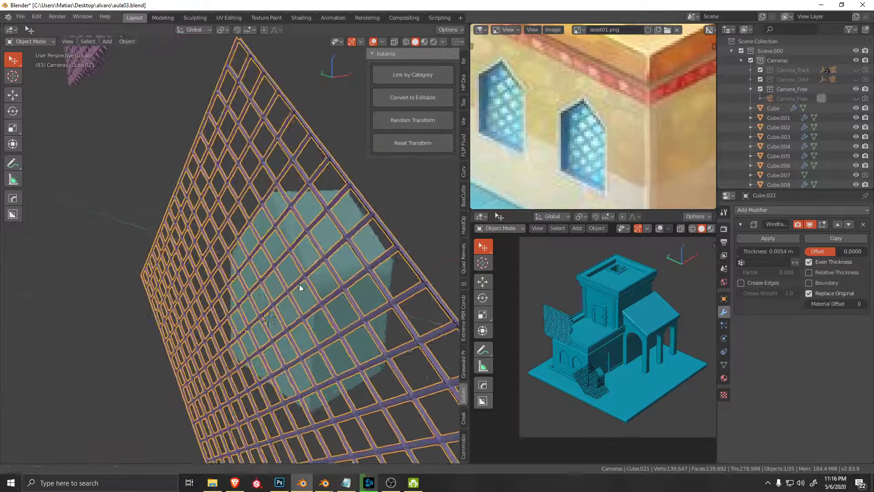
pyautogui.scroll(3, 299, 284)
pyautogui.scroll(2, 308, 277)
pyautogui.scroll(2, 317, 276)
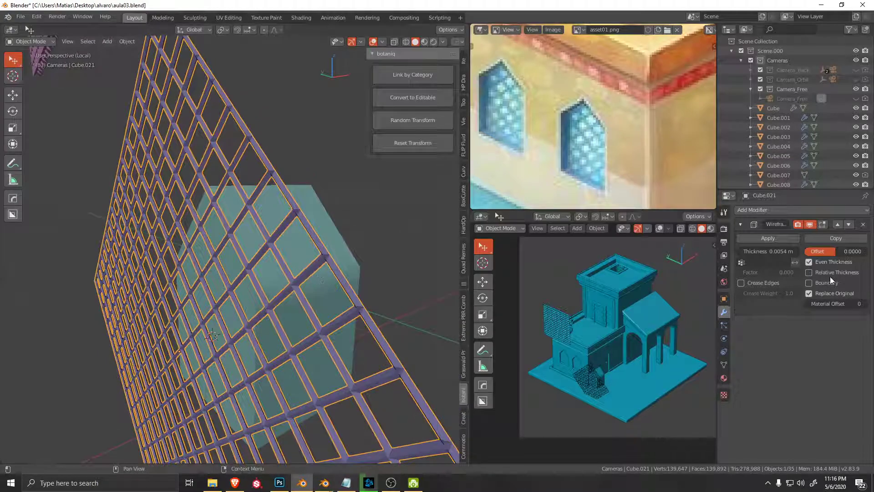
# Step: In the lattice's Wireframe modifier, turn off Even Thickness and enable Boundary
pyautogui.click(809, 272)
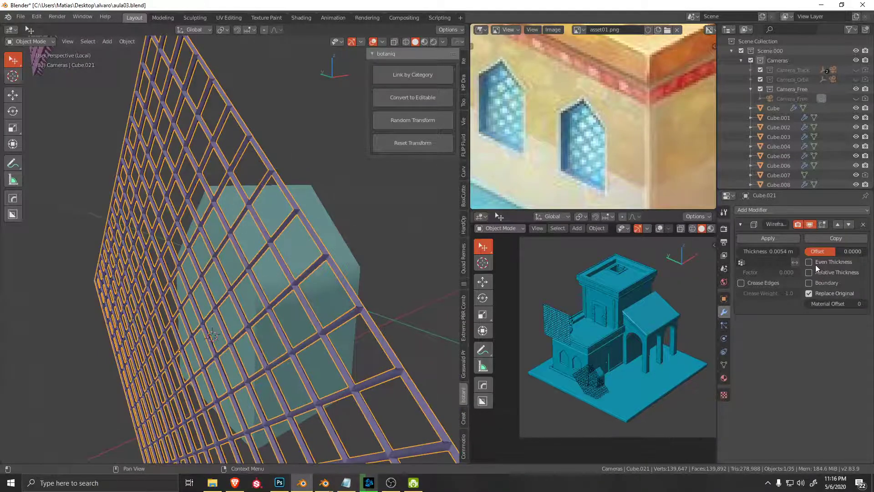
pyautogui.click(815, 265)
pyautogui.click(809, 282)
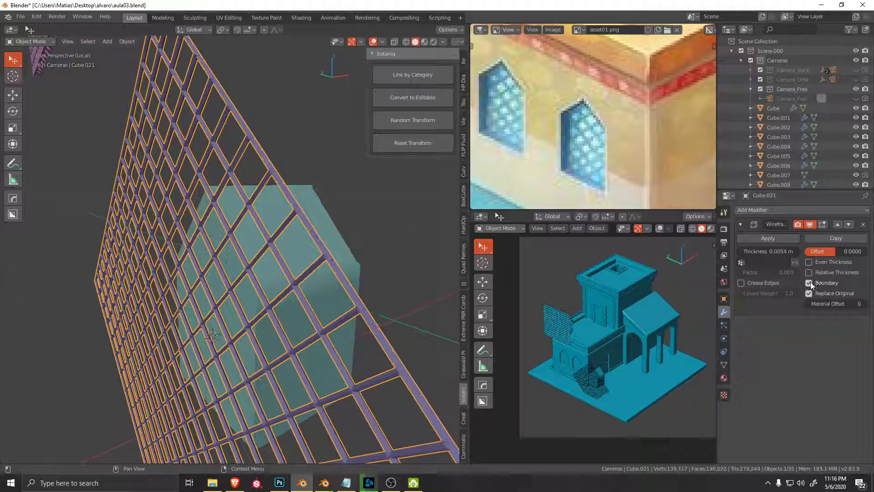
pyautogui.moveTo(282, 273)
pyautogui.mouseDown(button='middle')
pyautogui.moveTo(246, 272)
pyautogui.moveTo(293, 253)
pyautogui.moveTo(253, 274)
pyautogui.moveTo(311, 261)
pyautogui.mouseUp(button='middle')
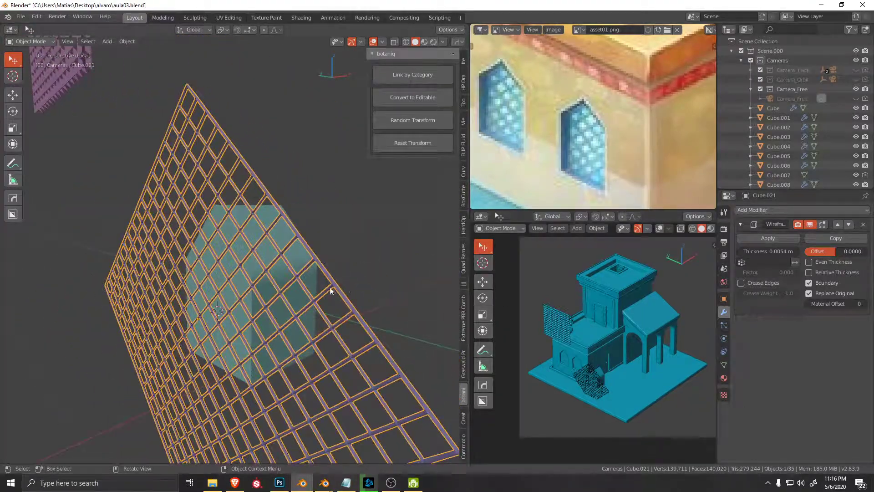
# Step: Check the window block behind the grid, then turn Even Thickness back on for the lattice
pyautogui.click(310, 289)
pyautogui.moveTo(375, 241)
pyautogui.mouseDown(button='middle')
pyautogui.moveTo(392, 237)
pyautogui.moveTo(383, 241)
pyautogui.mouseUp(button='middle')
pyautogui.scroll(3, 355, 246)
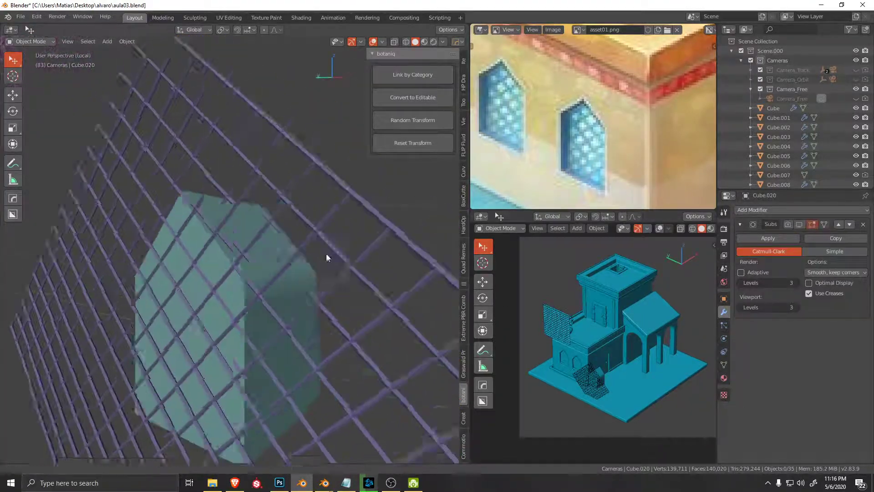
pyautogui.scroll(3, 300, 256)
pyautogui.scroll(1, 277, 258)
pyautogui.scroll(3, 273, 262)
pyautogui.click(268, 269)
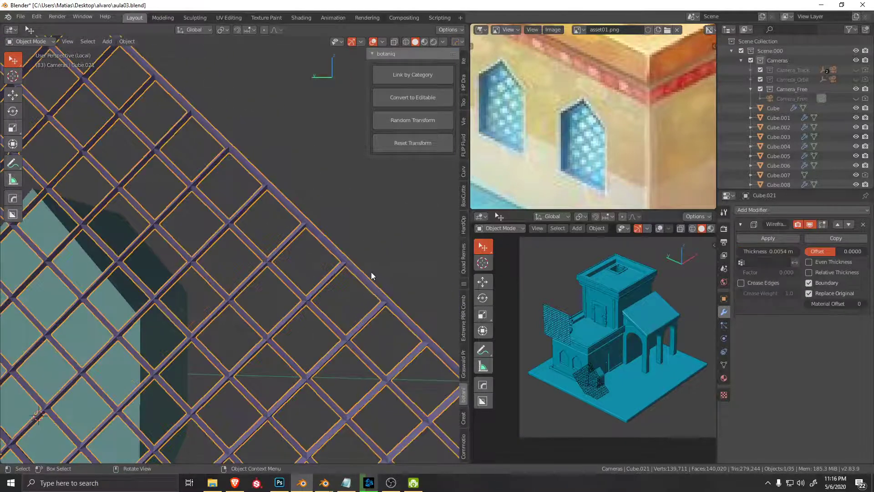
pyautogui.click(809, 263)
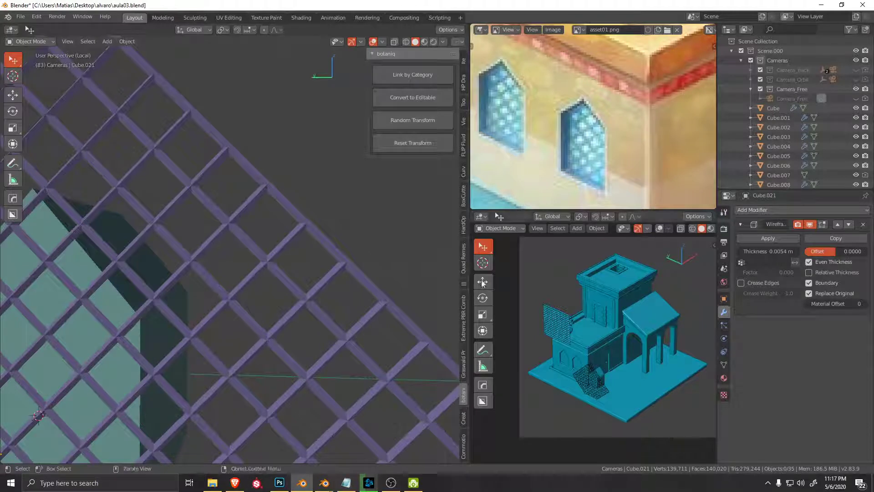
# Step: Apply the Wireframe modifier so the lattice becomes real mesh geometry
pyautogui.scroll(5, 353, 240)
pyautogui.scroll(-5, 321, 322)
pyautogui.scroll(-1, 336, 290)
pyautogui.moveTo(337, 290)
pyautogui.mouseDown(button='middle')
pyautogui.moveTo(315, 319)
pyautogui.moveTo(344, 295)
pyautogui.mouseUp(button='middle')
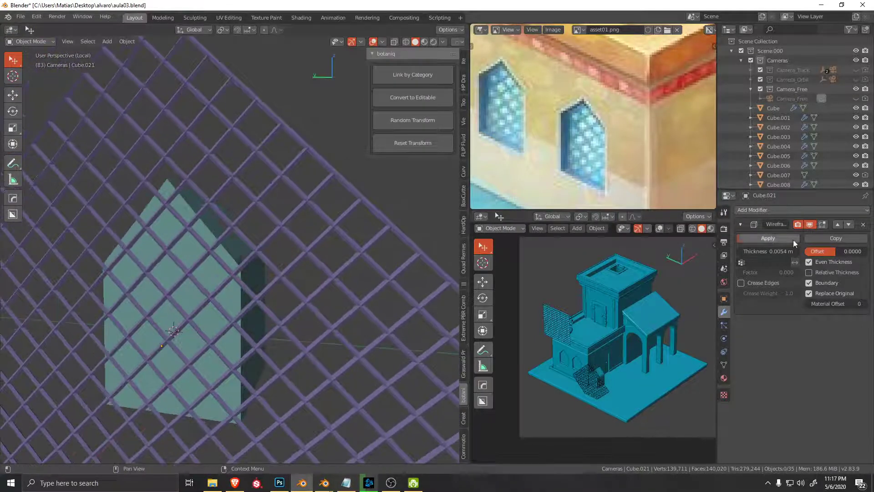
pyautogui.click(768, 238)
# Step: Enter Edit Mode on the lattice, select all its geometry, and return to Object Mode
pyautogui.press('Tab')
pyautogui.press('a')
pyautogui.scroll(2, 350, 237)
pyautogui.scroll(-3, 328, 257)
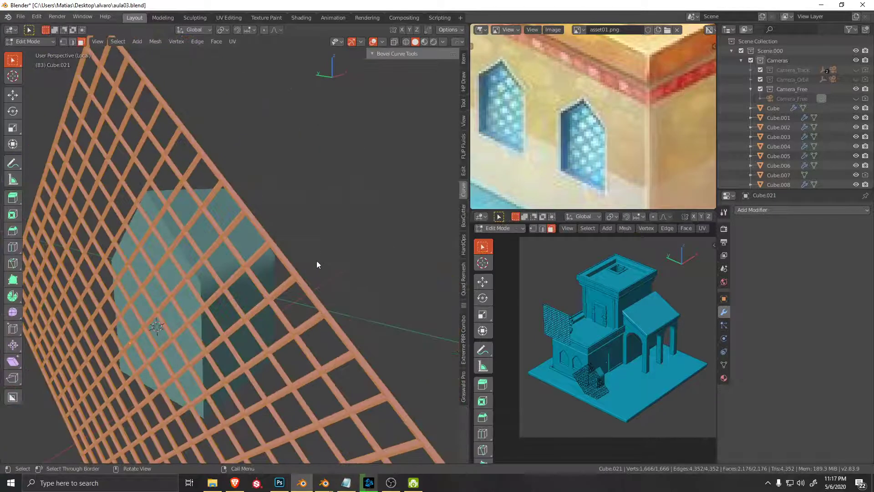
pyautogui.press('Tab')
# Step: Select the thin lattice plane edge-on and zoom in to inspect it
pyautogui.moveTo(316, 315)
pyautogui.mouseDown(button='middle')
pyautogui.moveTo(270, 324)
pyautogui.moveTo(188, 315)
pyautogui.mouseUp(button='middle')
pyautogui.click(155, 321)
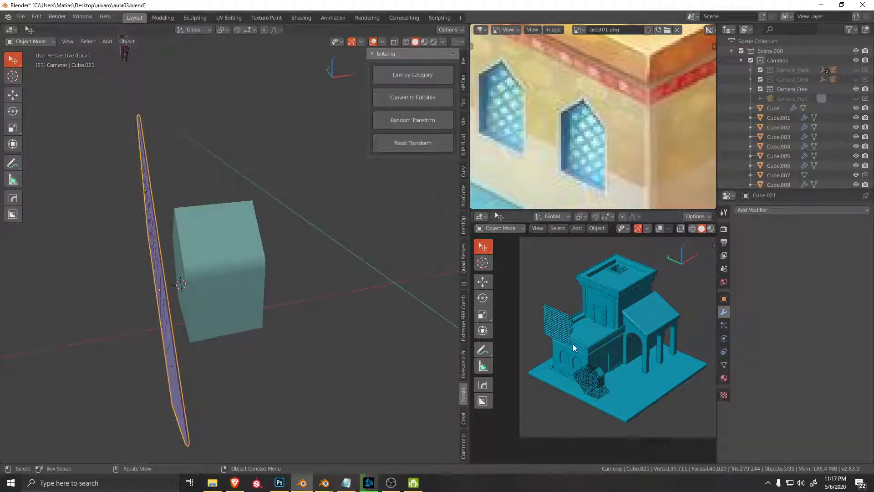
pyautogui.scroll(3, 573, 343)
pyautogui.scroll(2, 605, 344)
pyautogui.scroll(2, 606, 345)
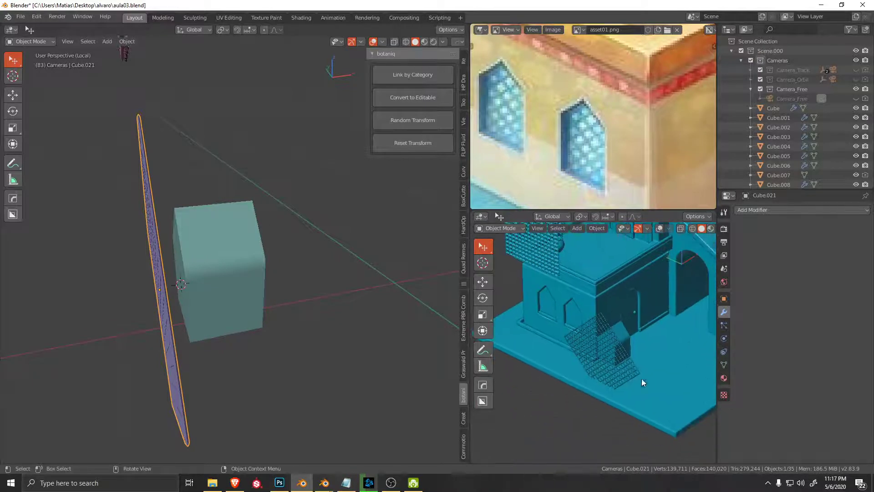
pyautogui.scroll(2, 641, 378)
pyautogui.scroll(2, 615, 374)
# Step: Zoom and orbit until the lattice plane faces the view for comparison with the reference
pyautogui.scroll(2, 601, 377)
pyautogui.scroll(-1, 601, 378)
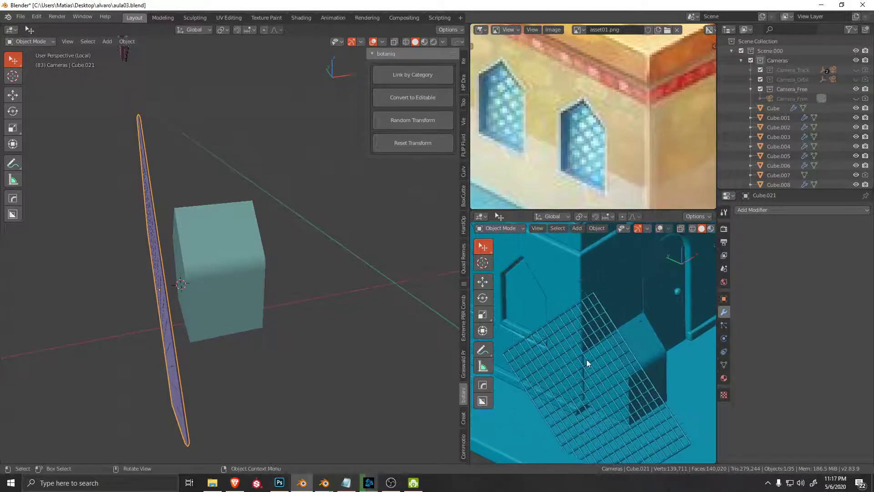
pyautogui.scroll(-2, 586, 359)
pyautogui.scroll(-2, 594, 359)
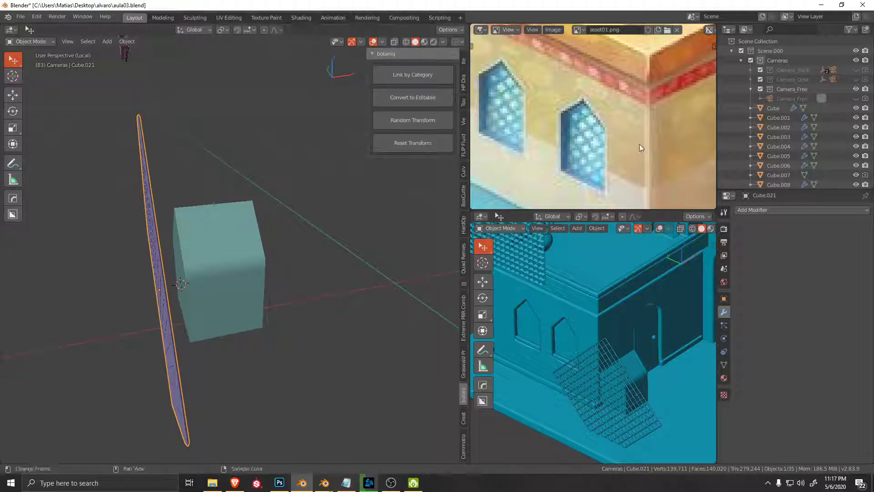
pyautogui.scroll(-4, 638, 144)
pyautogui.scroll(1, 591, 154)
pyautogui.scroll(-2, 635, 346)
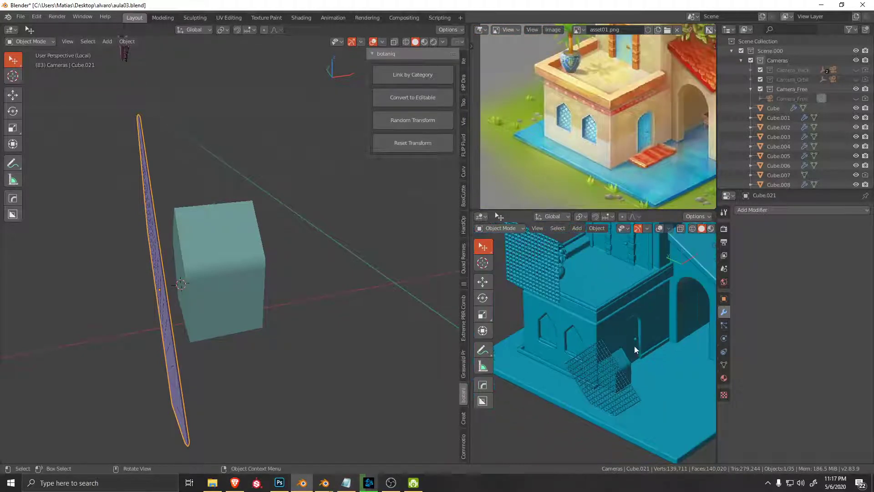
pyautogui.moveTo(273, 292)
pyautogui.mouseDown(button='middle')
pyautogui.moveTo(190, 285)
pyautogui.moveTo(220, 273)
pyautogui.mouseUp(button='middle')
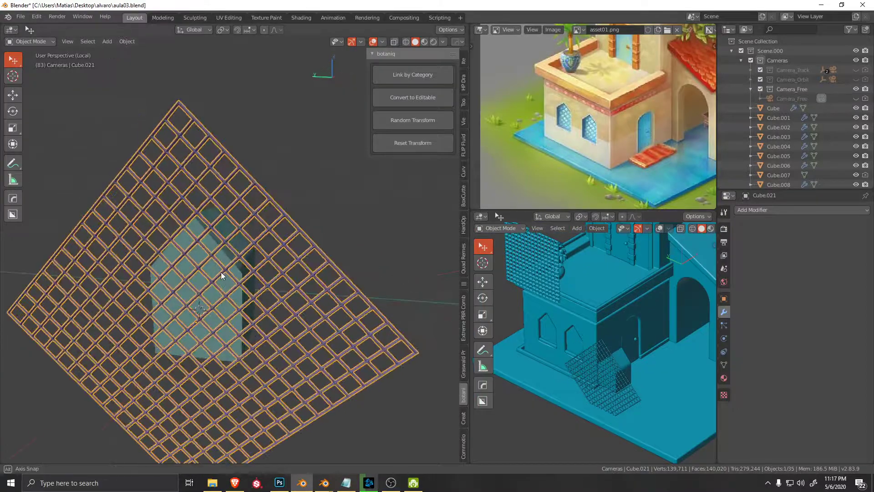
# Step: From a head-on view, scale the lattice grid down to about 0.95
pyautogui.scroll(3, 341, 329)
pyautogui.press('KP_1')
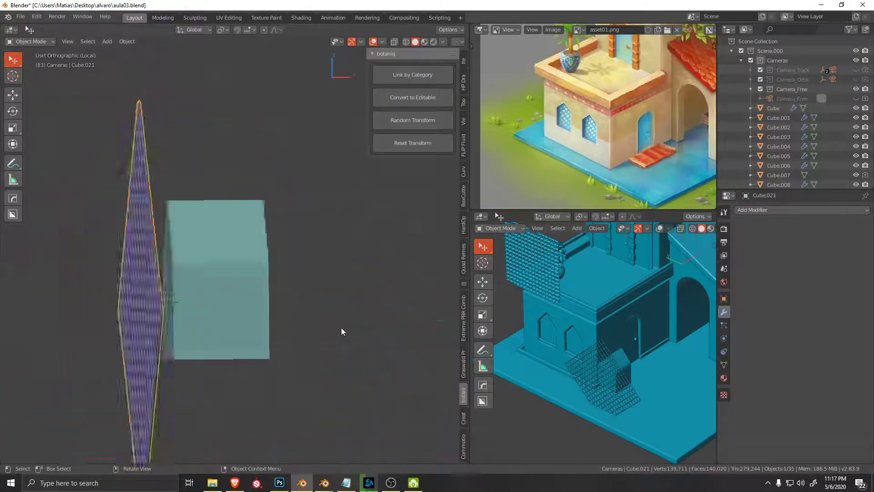
pyautogui.keyDown('alt'); pyautogui.moveTo(280, 311); pyautogui.dragTo(279, 277, button='middle'); pyautogui.keyUp('alt')
pyautogui.press('s')
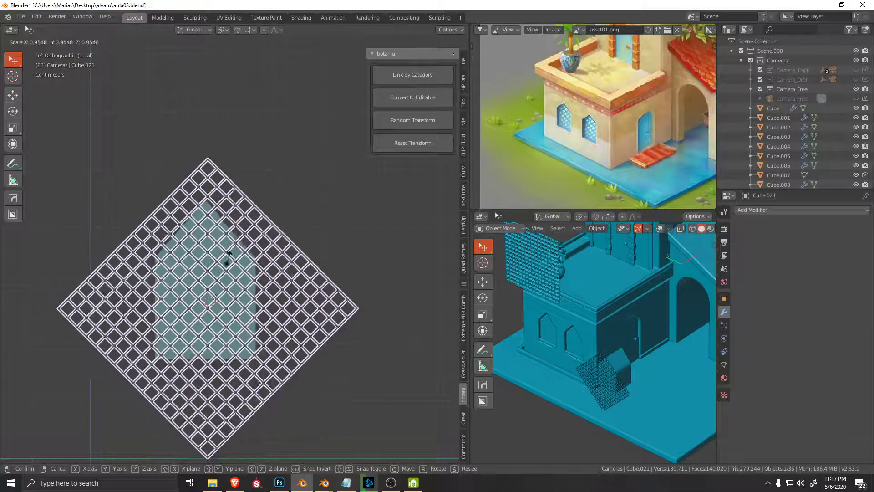
pyautogui.click(328, 297)
# Step: Shift the pointed-arch block Cube.020 along X so it passes through the grid
pyautogui.moveTo(327, 296); pyautogui.dragTo(271, 330, button='middle')
pyautogui.click(249, 257)
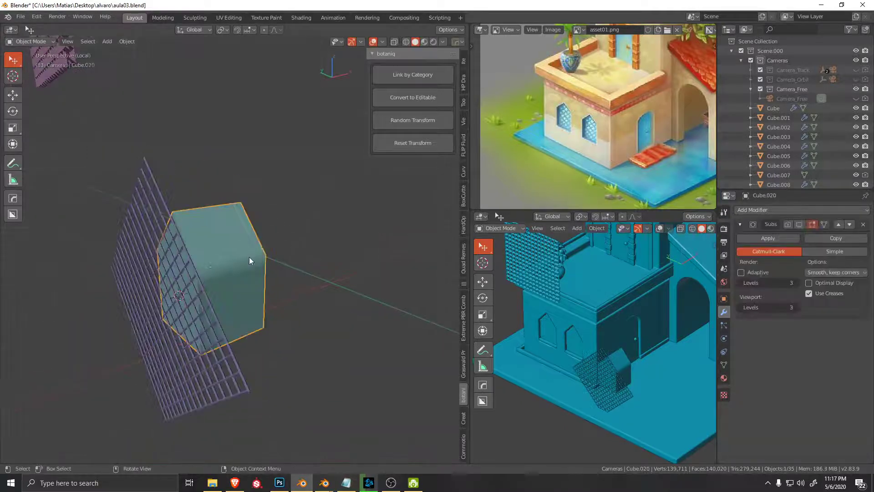
pyautogui.moveTo(249, 257)
pyautogui.mouseDown(button='middle')
pyautogui.moveTo(283, 254)
pyautogui.moveTo(270, 275)
pyautogui.mouseUp(button='middle')
pyautogui.press('g')
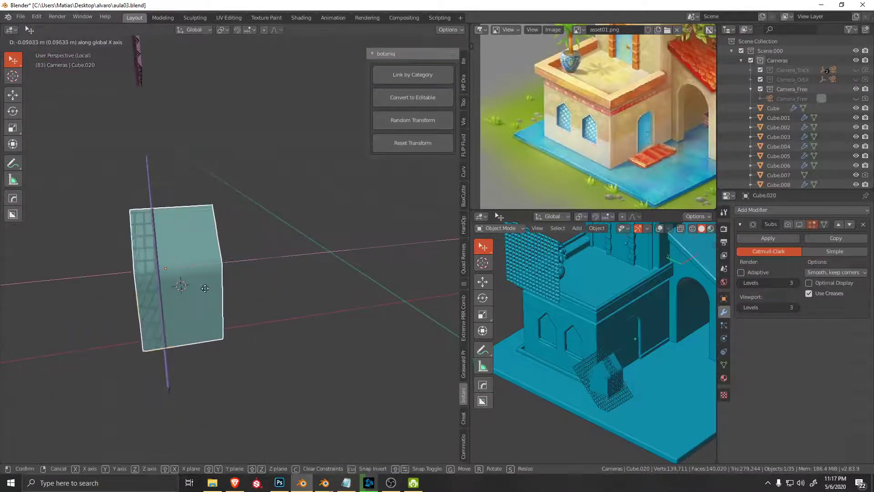
pyautogui.click(197, 292)
pyautogui.moveTo(197, 292)
pyautogui.mouseDown(button='middle')
pyautogui.moveTo(230, 286)
pyautogui.moveTo(218, 307)
pyautogui.mouseUp(button='middle')
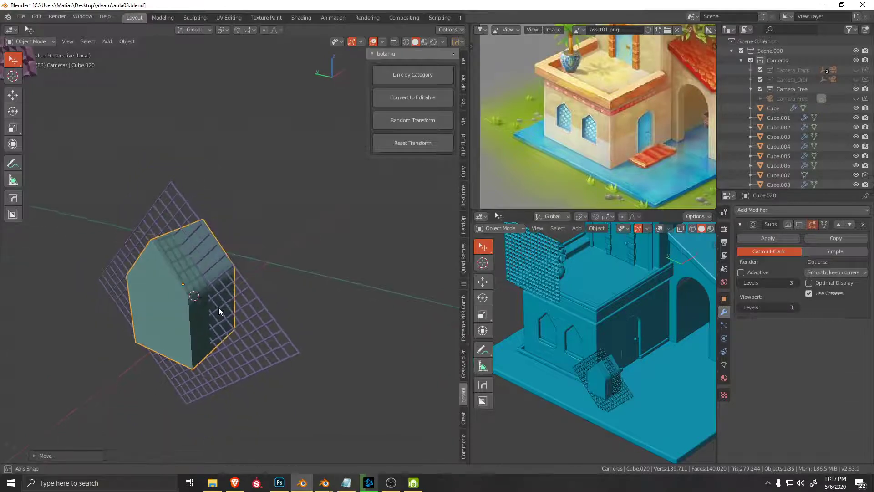
# Step: Select the pointed-arch block and the lattice grid, with the grid as active object
pyautogui.keyDown('shift'); pyautogui.click(225, 305); pyautogui.keyUp('shift')
pyautogui.click(196, 309)
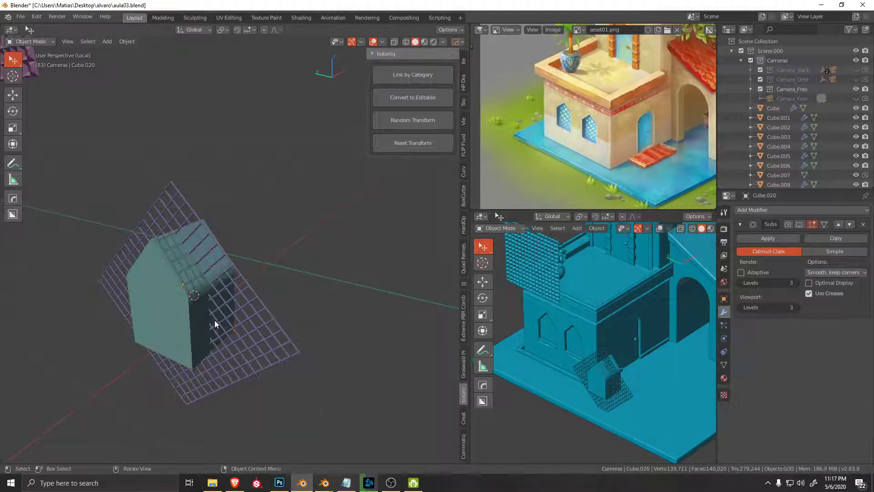
pyautogui.keyDown('shift'); pyautogui.click(280, 326); pyautogui.keyUp('shift')
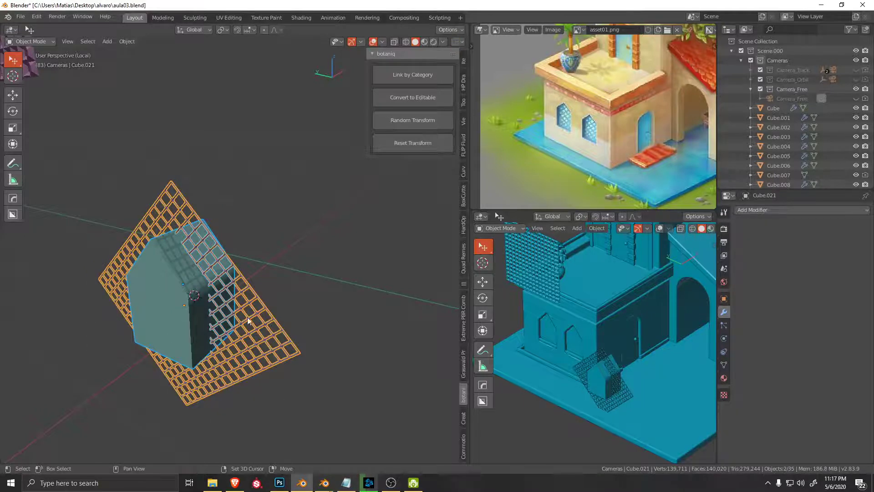
# Step: Trim the lattice to the block's shape with the HardOps Intersect Boolean
pyautogui.moveTo(247, 317); pyautogui.dragTo(251, 305, button='middle')
pyautogui.press('q')
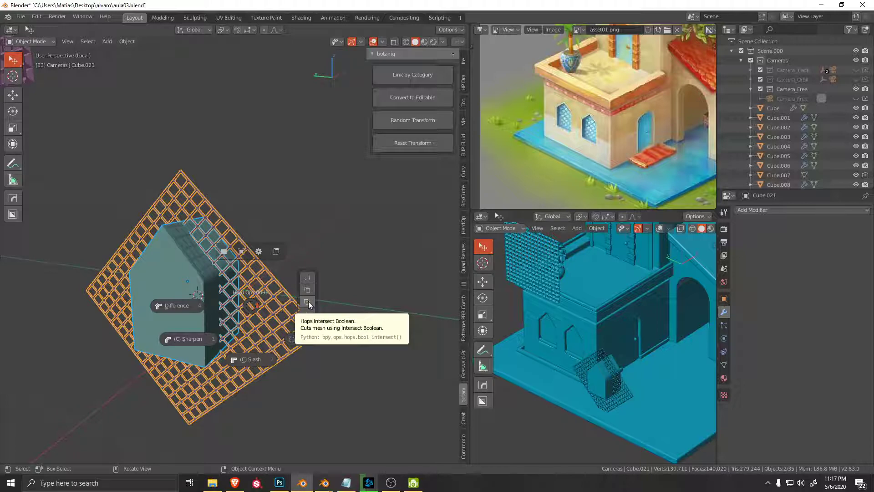
pyautogui.click(308, 301)
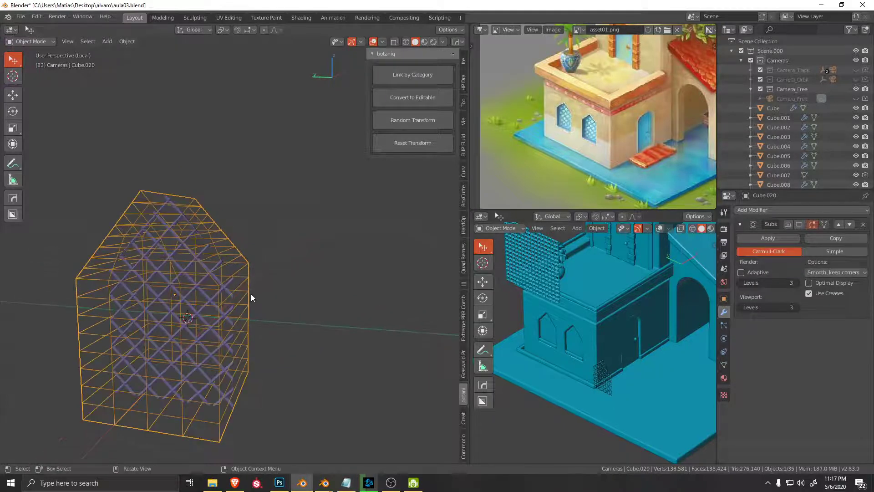
pyautogui.moveTo(251, 293)
pyautogui.mouseDown(button='middle')
pyautogui.moveTo(316, 241)
pyautogui.moveTo(291, 257)
pyautogui.mouseUp(button='middle')
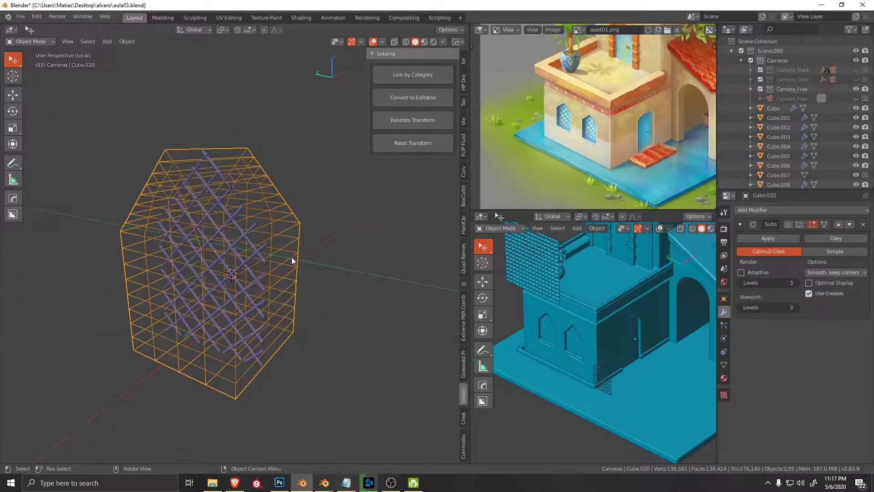
# Step: Delete the pointed-arch cutter block Cube.020, leaving the trimmed lattice
pyautogui.click(775, 235)
pyautogui.click(240, 235)
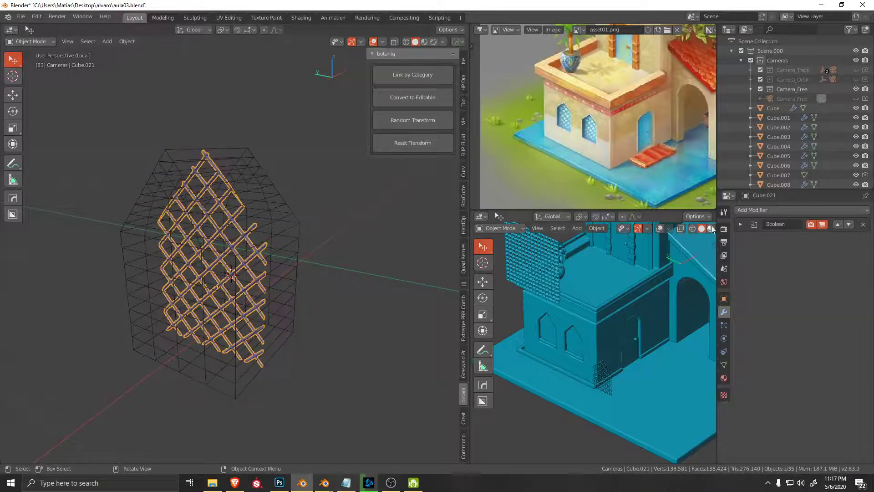
pyautogui.click(300, 238)
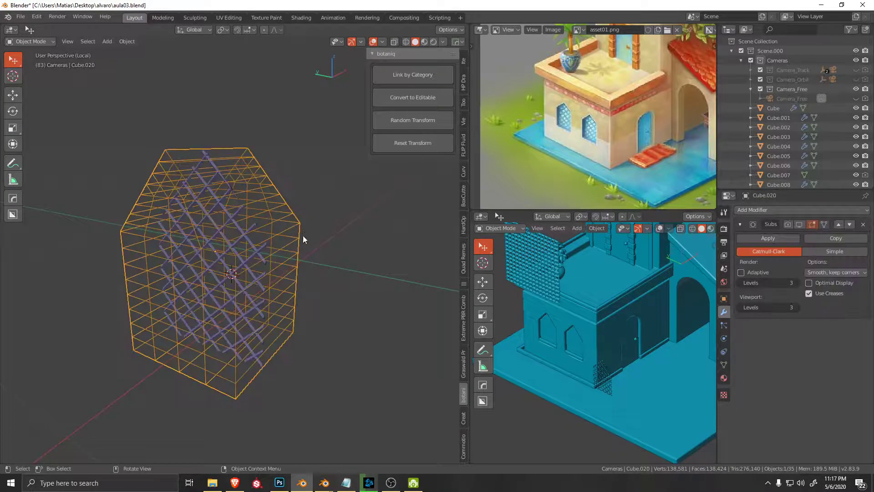
pyautogui.press('Delete')
pyautogui.click(256, 280)
pyautogui.moveTo(256, 281)
pyautogui.mouseDown(button='middle')
pyautogui.moveTo(307, 253)
pyautogui.moveTo(284, 287)
pyautogui.mouseUp(button='middle')
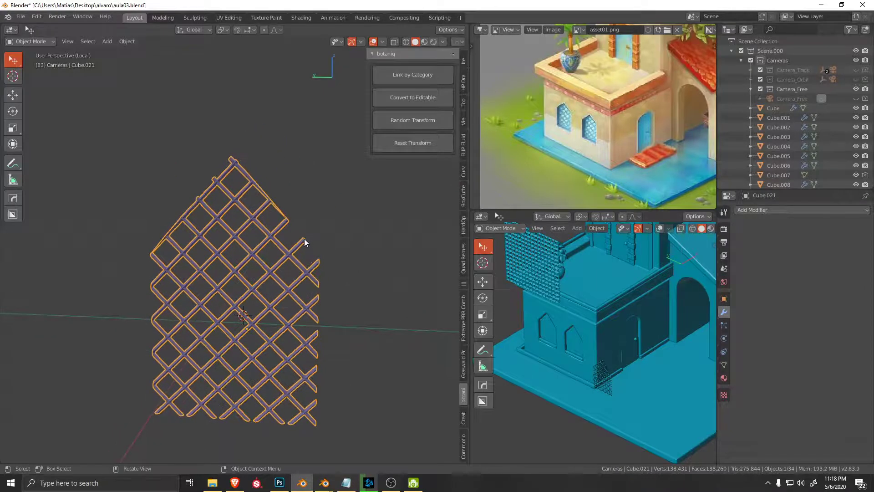
# Step: Undo the deletion to bring back the pointed-arch cutter block
pyautogui.hotkey('ctrl', 'z')
pyautogui.hotkey('ctrl', 'z')
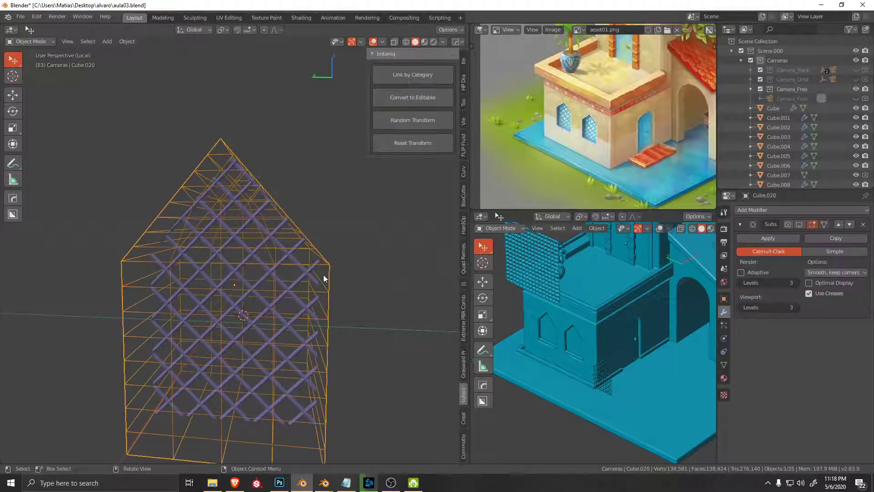
pyautogui.hotkey('ctrl', 'z')
pyautogui.hotkey('ctrl', 'shift', 'z')
pyautogui.click(321, 266)
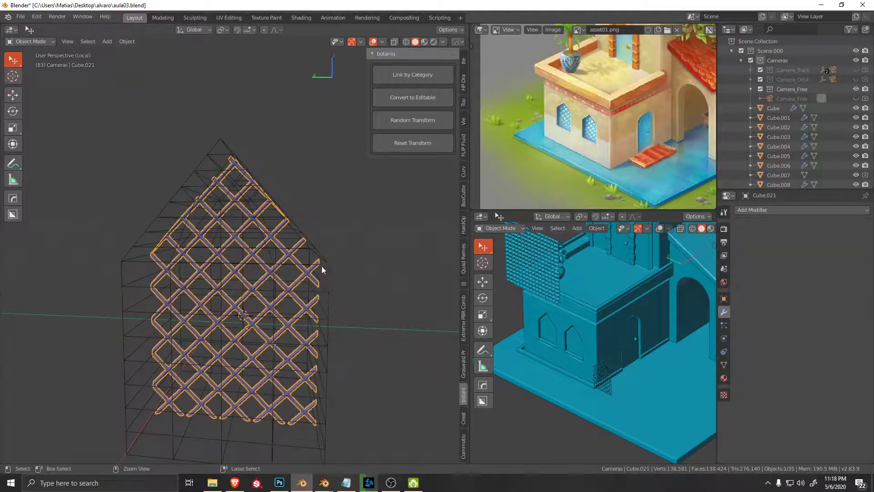
pyautogui.hotkey('ctrl', 'z')
pyautogui.hotkey('ctrl', 'z')
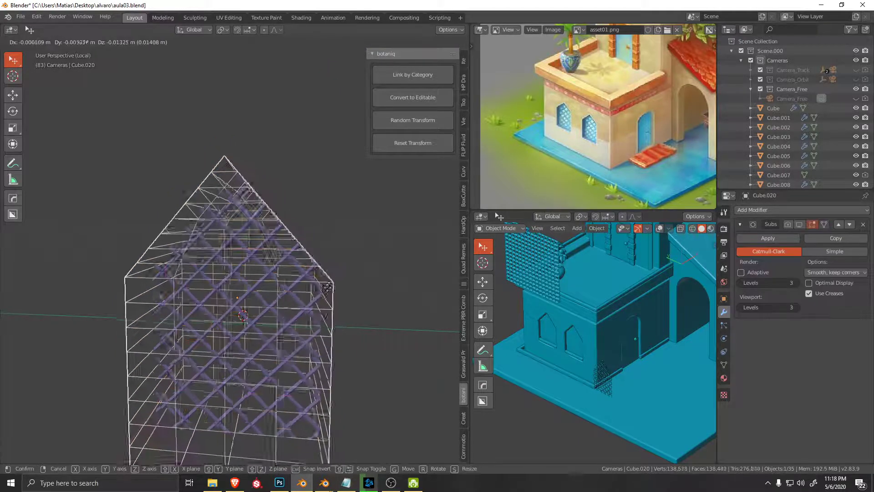
pyautogui.hotkey('ctrl', 'shift', 'z')
# Step: View the block and grille from the left side and open the block in Edit Mode
pyautogui.press('KP_1')
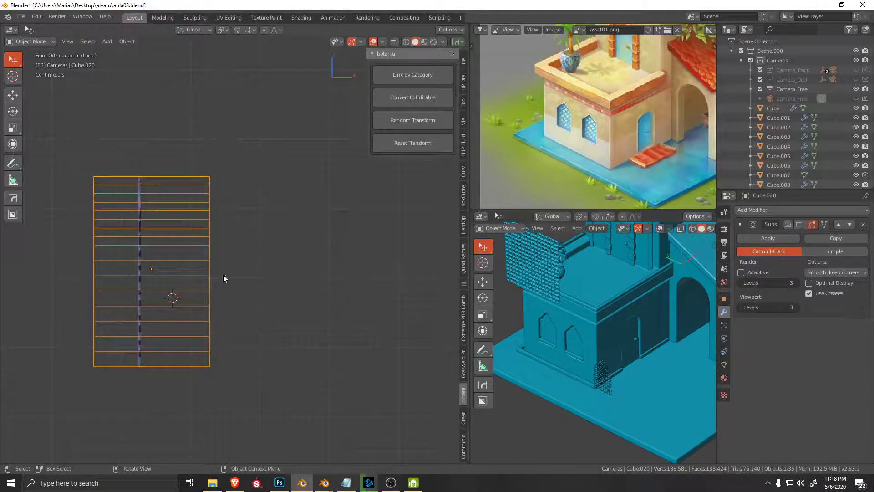
pyautogui.moveTo(223, 274); pyautogui.dragTo(295, 274, button='middle')
pyautogui.scroll(2, 295, 274)
pyautogui.scroll(2, 303, 256)
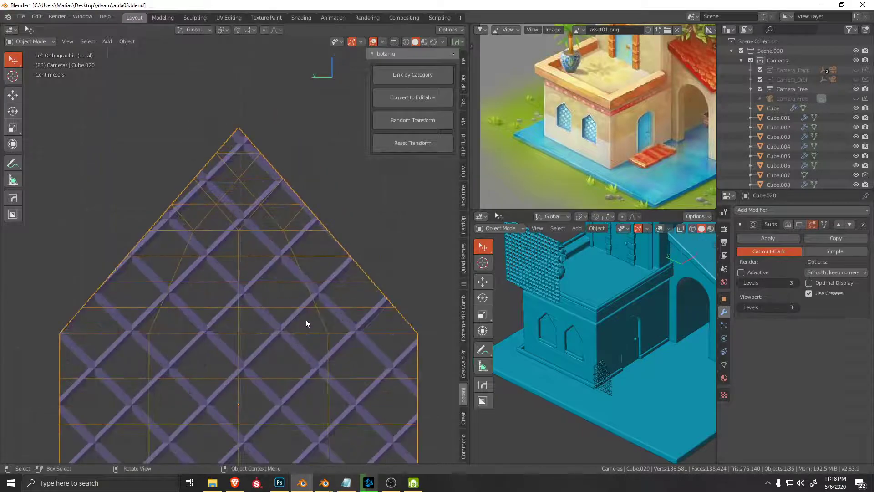
pyautogui.scroll(2, 305, 291)
pyautogui.press('g')
pyautogui.press('z')
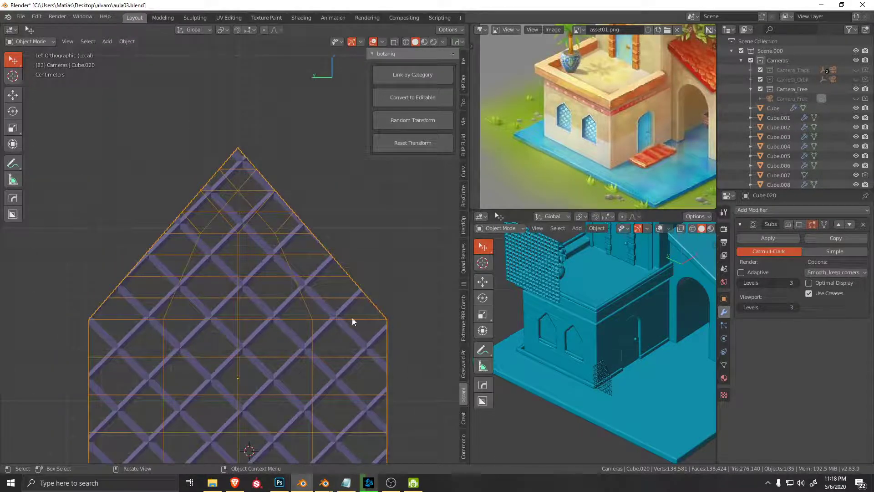
pyautogui.press('Tab')
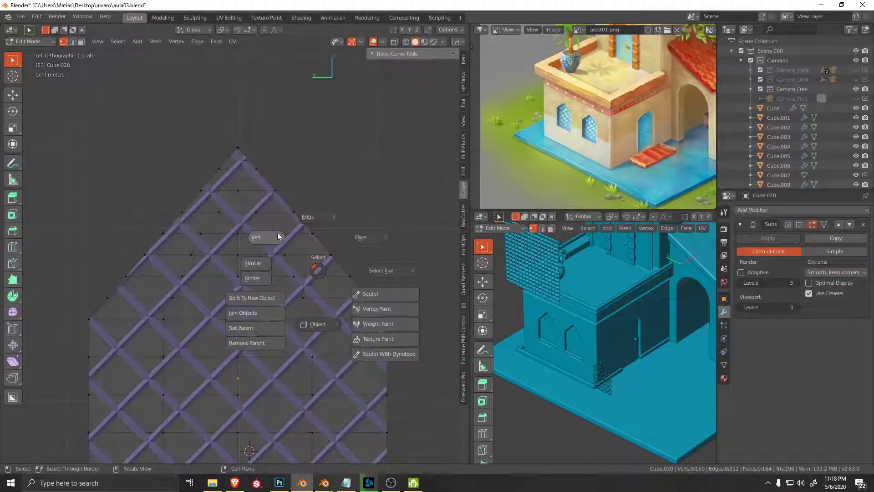
# Step: Select the roof apex vertex and move it with proportional editing turned on
pyautogui.click(278, 235)
pyautogui.moveTo(228, 135); pyautogui.dragTo(251, 151)
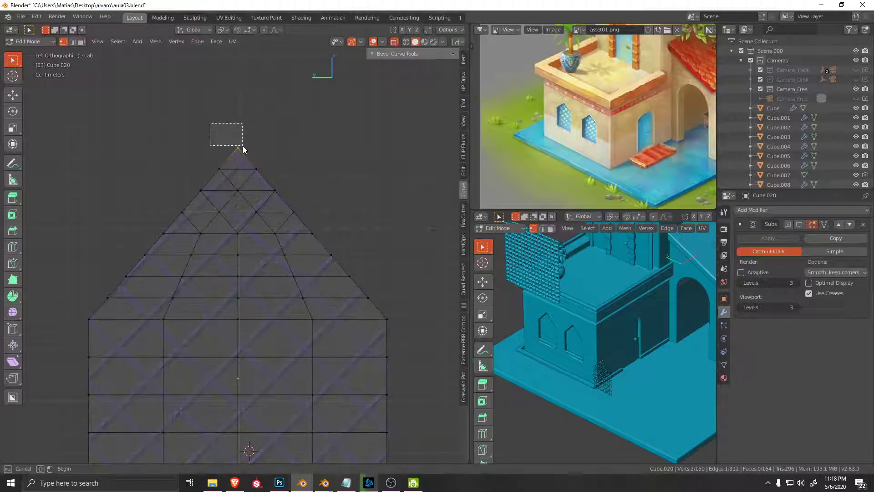
pyautogui.press('o')
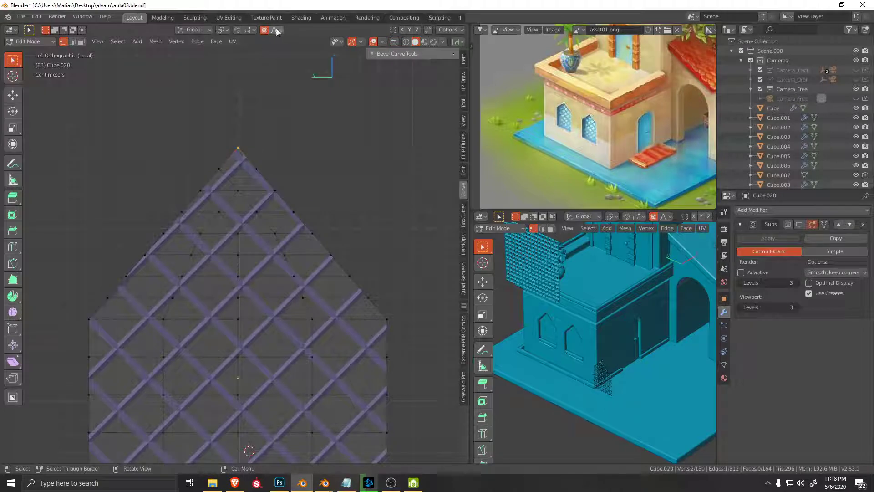
pyautogui.press('g')
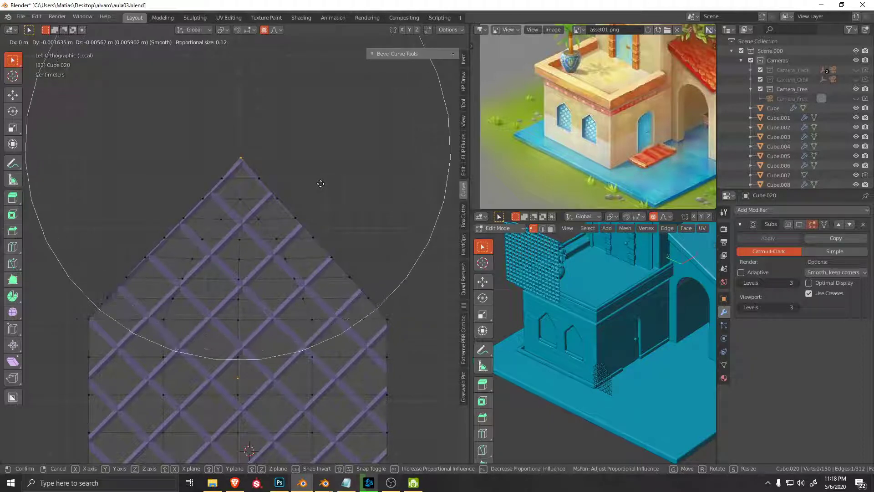
pyautogui.click(320, 184)
# Step: Switch the block between Object and Edit Mode while zooming around the roof
pyautogui.press('Tab')
pyautogui.scroll(1, 323, 274)
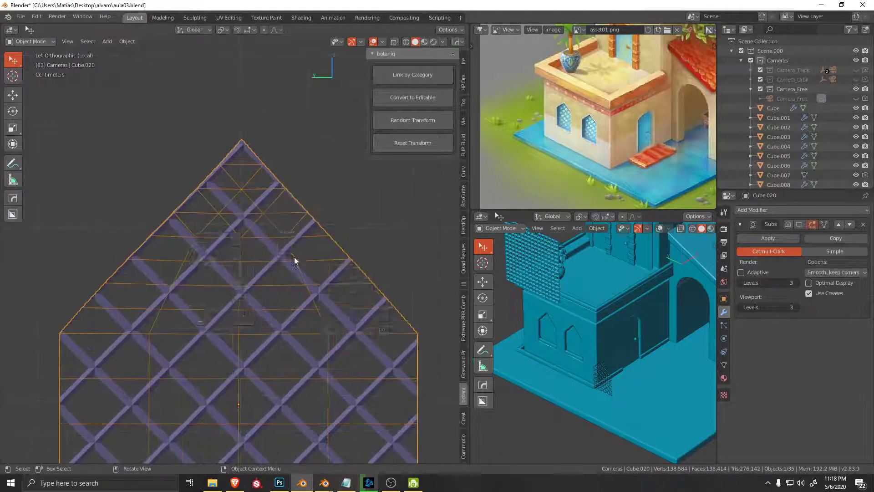
pyautogui.press('Tab')
pyautogui.click(278, 295)
pyautogui.scroll(-4, 277, 294)
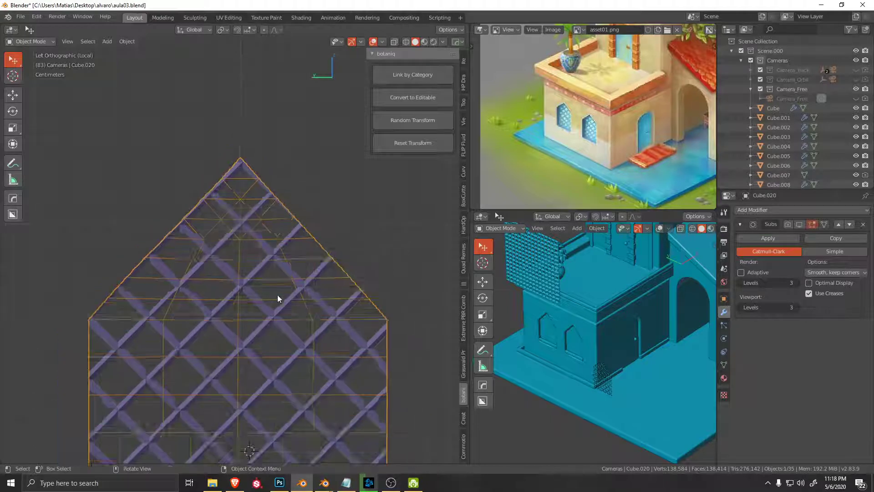
pyautogui.scroll(3, 562, 332)
pyautogui.press('Tab')
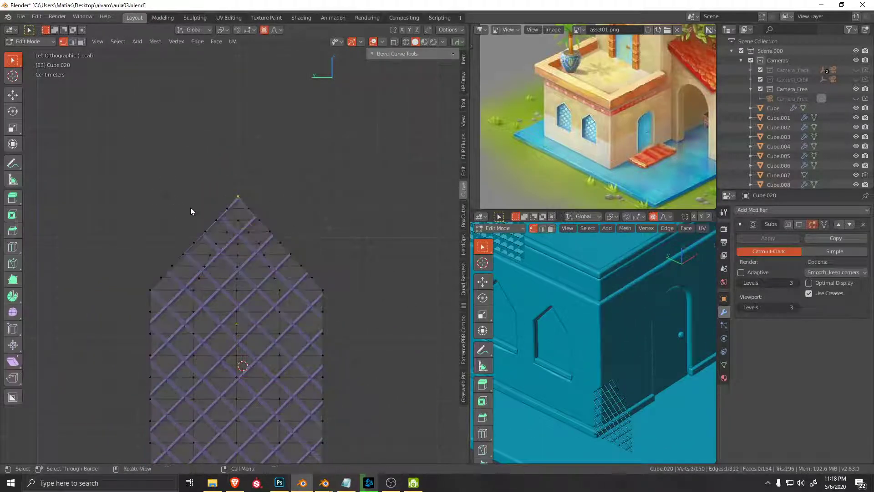
pyautogui.press('Tab')
pyautogui.click(233, 287)
pyautogui.scroll(4, 239, 229)
pyautogui.scroll(2, 239, 232)
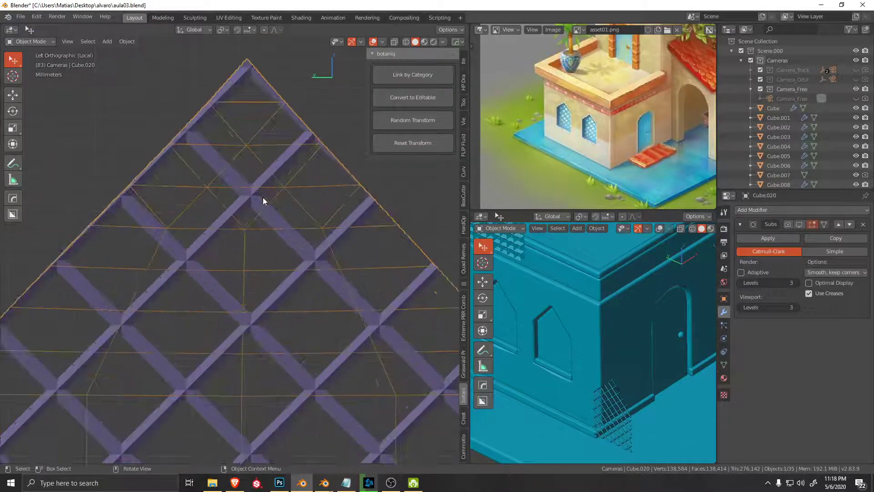
pyautogui.scroll(-2, 263, 197)
# Step: Back in Edit Mode, try another proportional move of the apex and cancel it
pyautogui.press('Tab')
pyautogui.scroll(3, 266, 167)
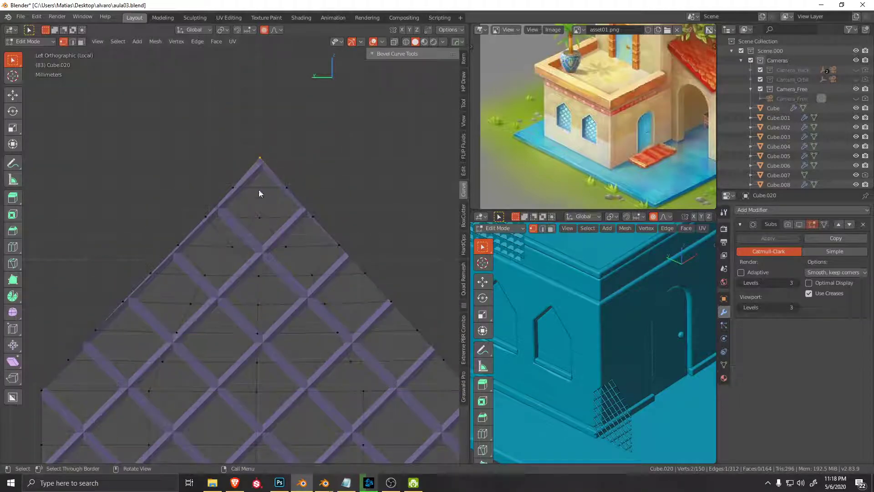
pyautogui.keyDown('shift'); pyautogui.moveTo(117, 307); pyautogui.dragTo(121, 300, button='middle'); pyautogui.keyUp('shift')
pyautogui.hotkey('shift', 'o')
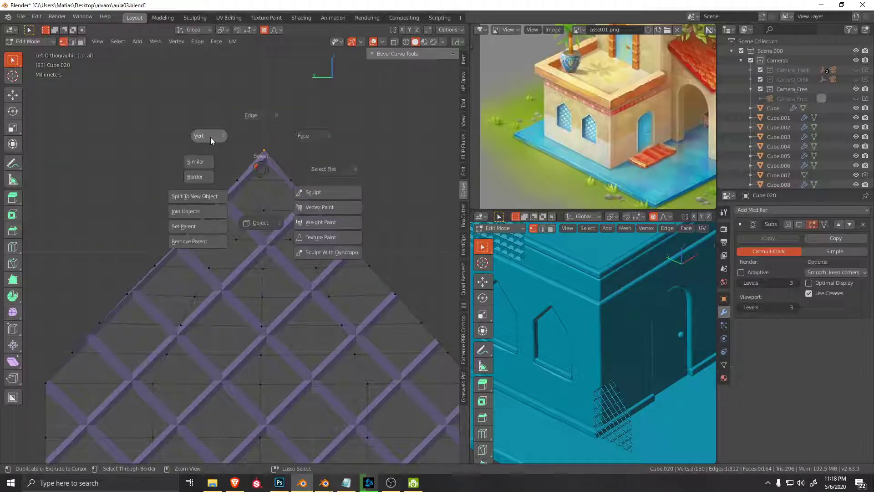
pyautogui.press('g')
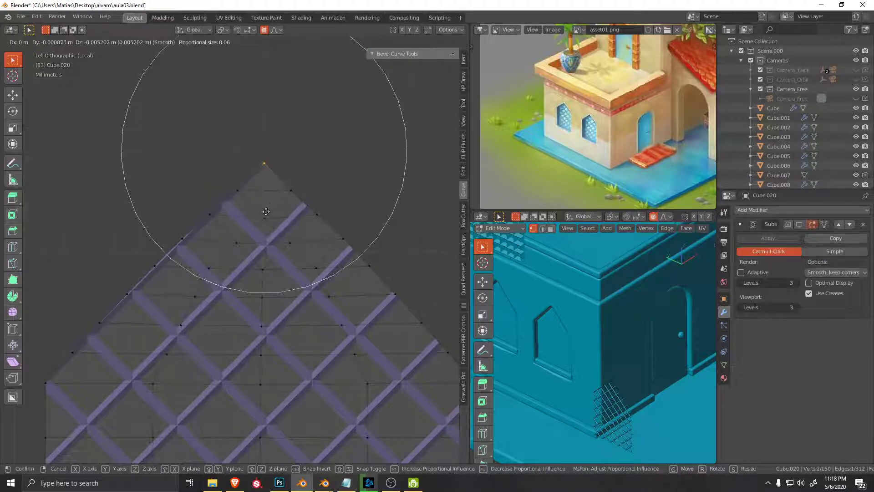
pyautogui.press('Escape')
# Step: Move a left-slope vertex and nudge a lower left-edge vertex with smooth falloff
pyautogui.keyDown('shift'); pyautogui.moveTo(159, 270); pyautogui.dragTo(178, 255, button='middle'); pyautogui.keyUp('shift')
pyautogui.click(176, 251)
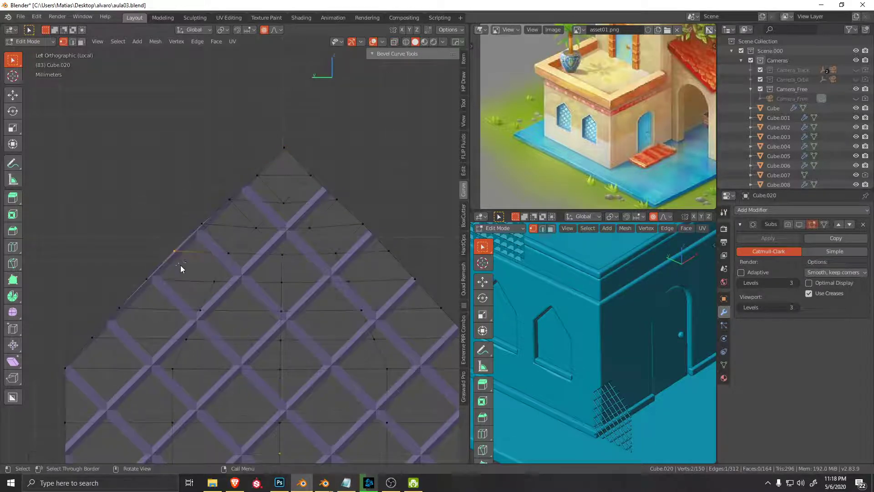
pyautogui.press('g')
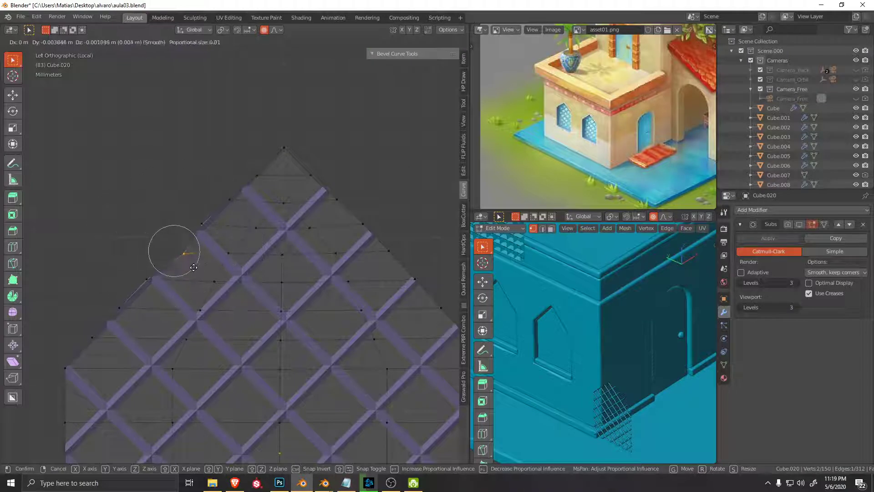
pyautogui.click(189, 265)
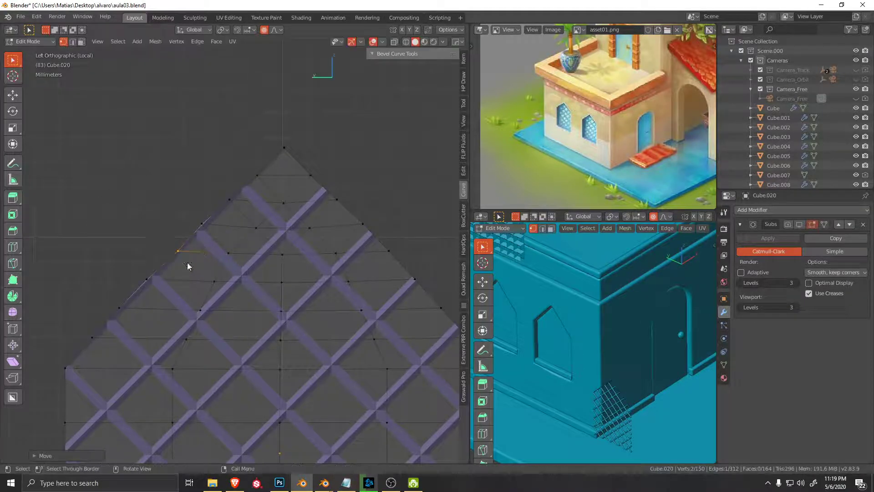
pyautogui.click(120, 309)
pyautogui.press('g')
pyautogui.click(138, 312)
# Step: Turn off see-through X-ray display and switch the mesh to face selection
pyautogui.press('b')
pyautogui.hotkey('alt', 'z')
pyautogui.press('c')
pyautogui.press('Escape')
pyautogui.scroll(-2, 150, 280)
pyautogui.hotkey('ctrl', 'Tab')
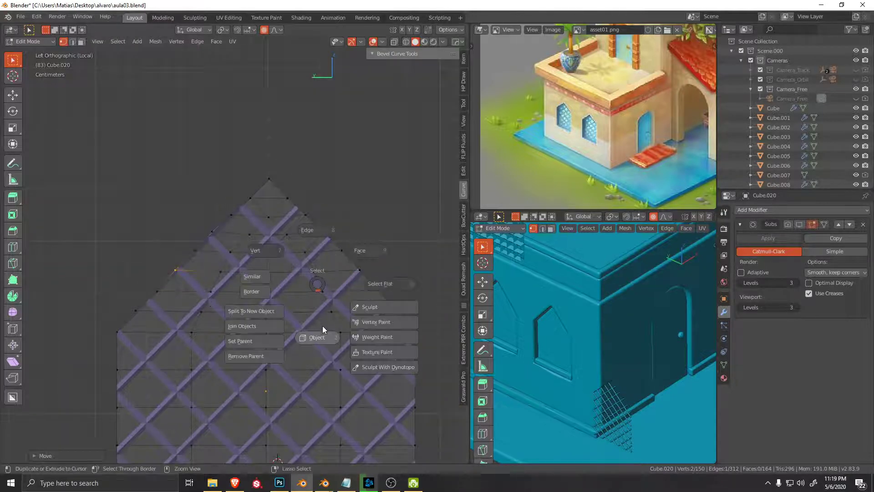
pyautogui.click(289, 284)
pyautogui.hotkey('ctrl', 'Tab')
# Step: Back in Object Mode, apply the Boolean Intersect modifier on lattice Cube.021
pyautogui.click(312, 341)
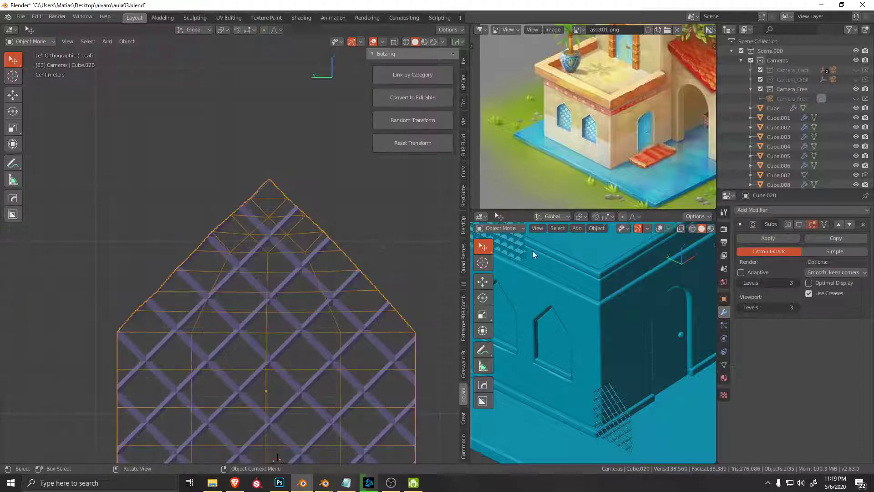
pyautogui.click(283, 248)
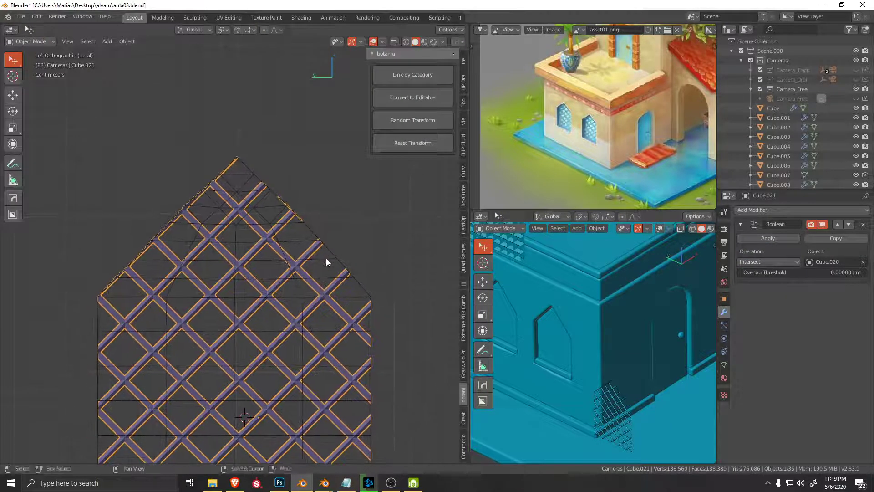
pyautogui.click(767, 240)
# Step: Delete the cutter Cube.020 and open the trimmed lattice Cube.021 in Edit Mode
pyautogui.click(314, 234)
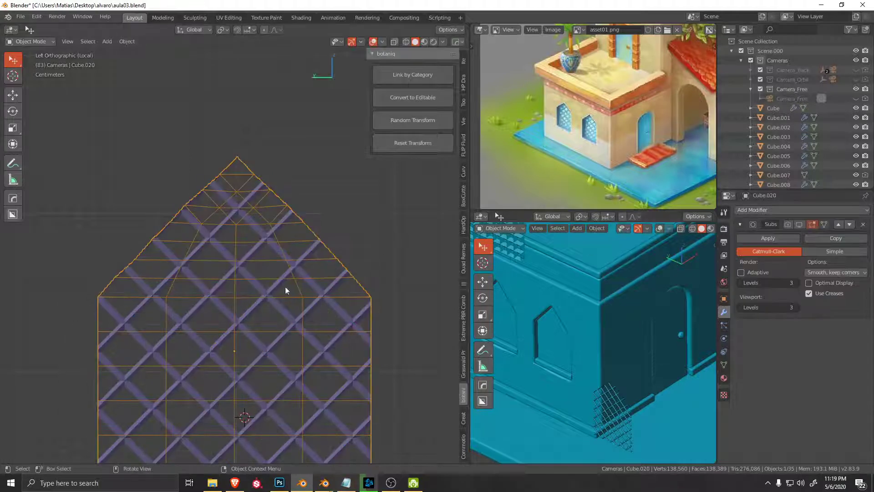
pyautogui.press('Delete')
pyautogui.press('Home')
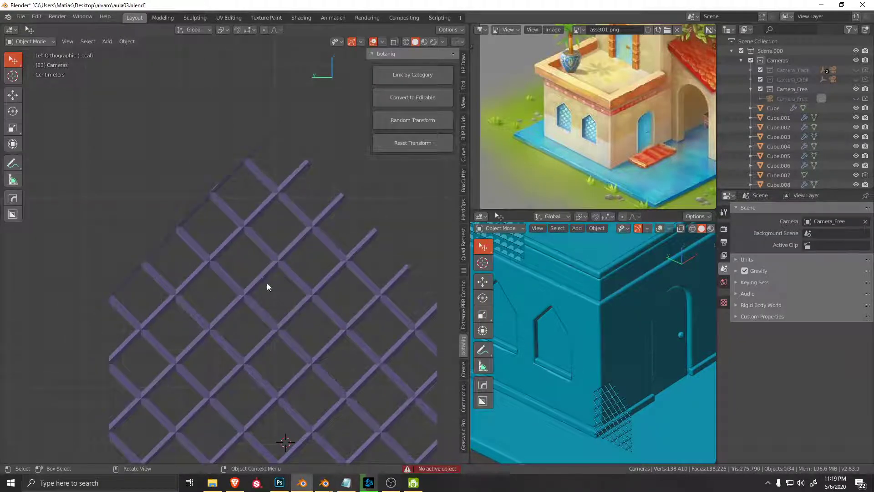
pyautogui.click(296, 269)
pyautogui.press('Tab')
pyautogui.scroll(2, 321, 273)
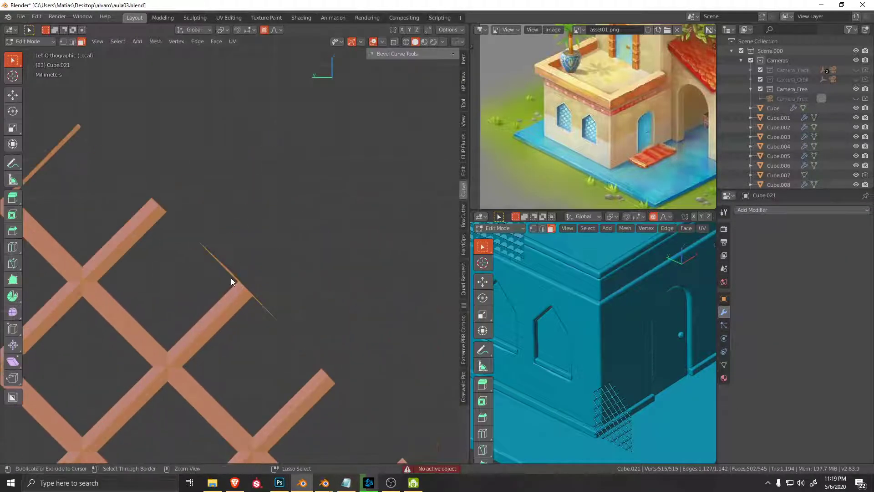
# Step: In vertex mode, delete the stray vertices at the first cut bar tip
pyautogui.hotkey('alt', 'a')
pyautogui.press('1')
pyautogui.scroll(2, 267, 220)
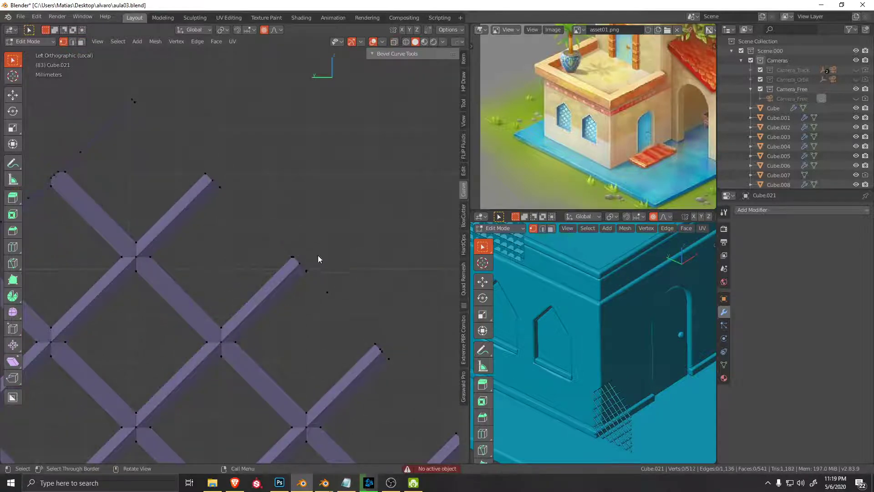
pyautogui.scroll(-3, 333, 287)
pyautogui.scroll(2, 308, 292)
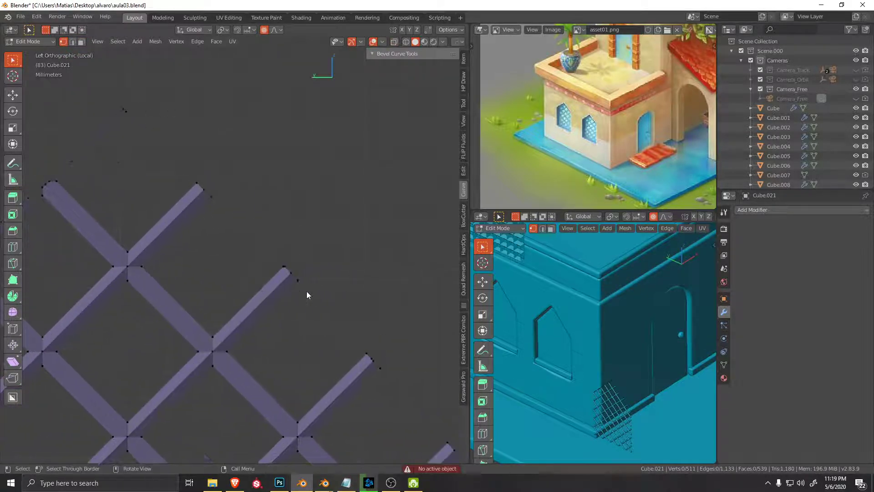
pyautogui.click(297, 275)
pyautogui.scroll(-1, 300, 284)
pyautogui.scroll(-2, 245, 225)
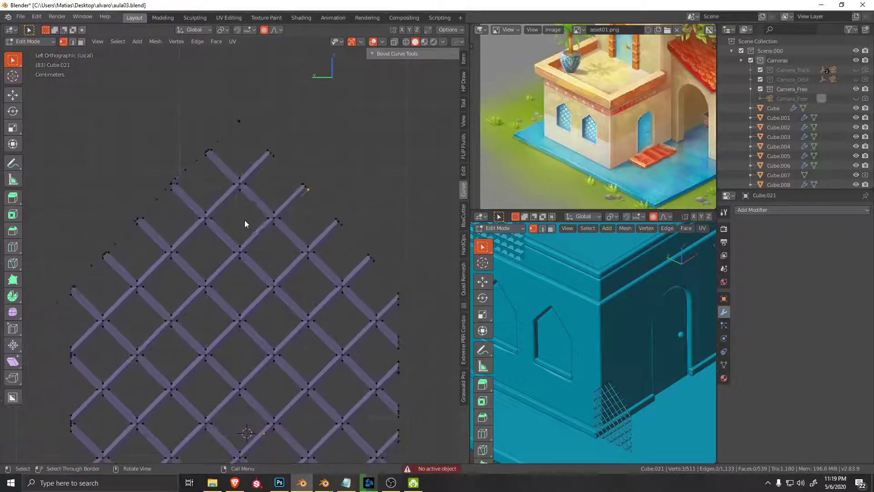
pyautogui.scroll(-2, 241, 237)
pyautogui.scroll(-1, 236, 248)
pyautogui.scroll(2, 280, 287)
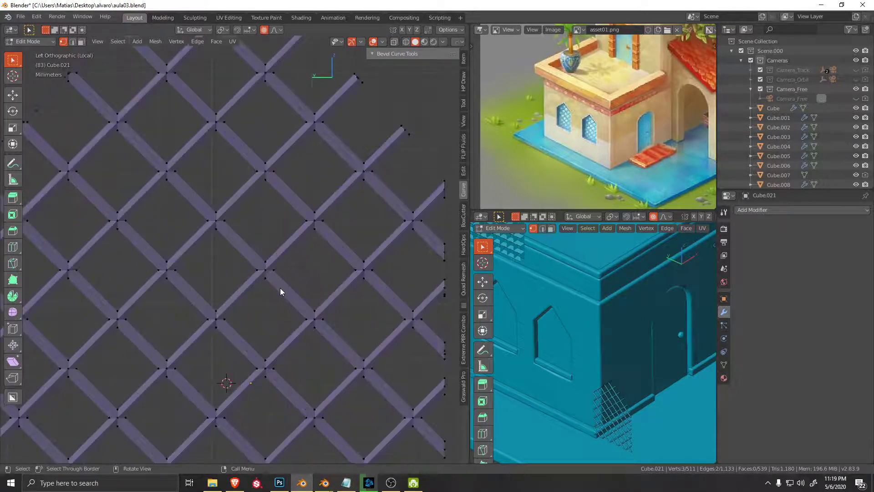
pyautogui.scroll(2, 284, 335)
pyautogui.scroll(2, 285, 240)
pyautogui.scroll(1, 285, 240)
pyautogui.moveTo(248, 195); pyautogui.dragTo(309, 238)
pyautogui.press('x')
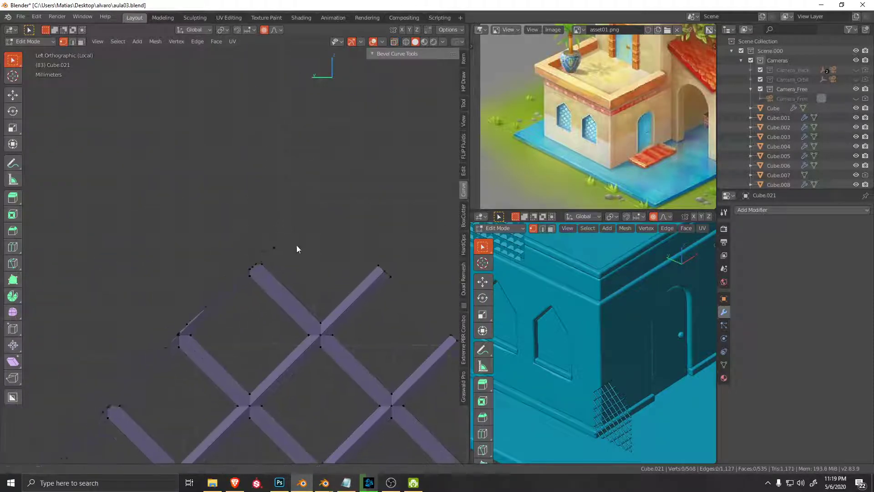
# Step: Delete the loose vertices left at the next cut bar ends
pyautogui.scroll(3, 273, 309)
pyautogui.moveTo(202, 239); pyautogui.dragTo(234, 297)
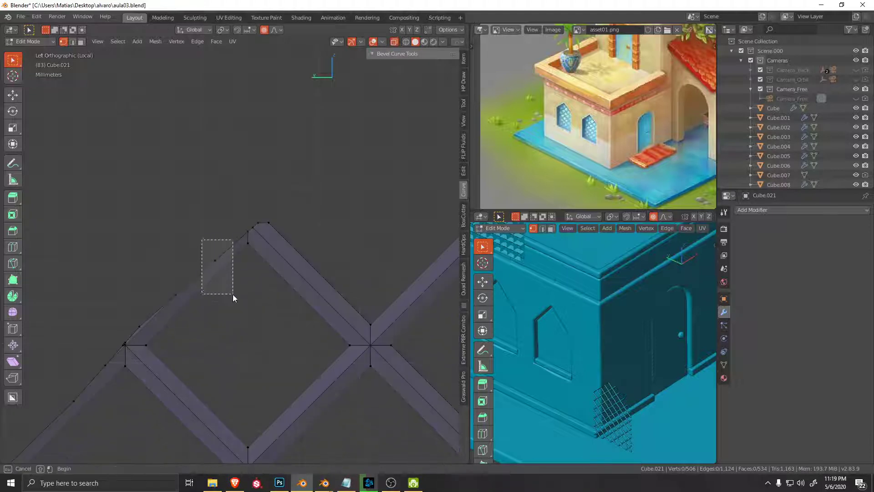
pyautogui.press('x')
pyautogui.keyDown('shift'); pyautogui.moveTo(235, 297); pyautogui.dragTo(264, 242, button='middle'); pyautogui.keyUp('shift')
pyautogui.press('x')
pyautogui.keyDown('shift'); pyautogui.moveTo(241, 284); pyautogui.dragTo(276, 237, button='middle'); pyautogui.keyUp('shift')
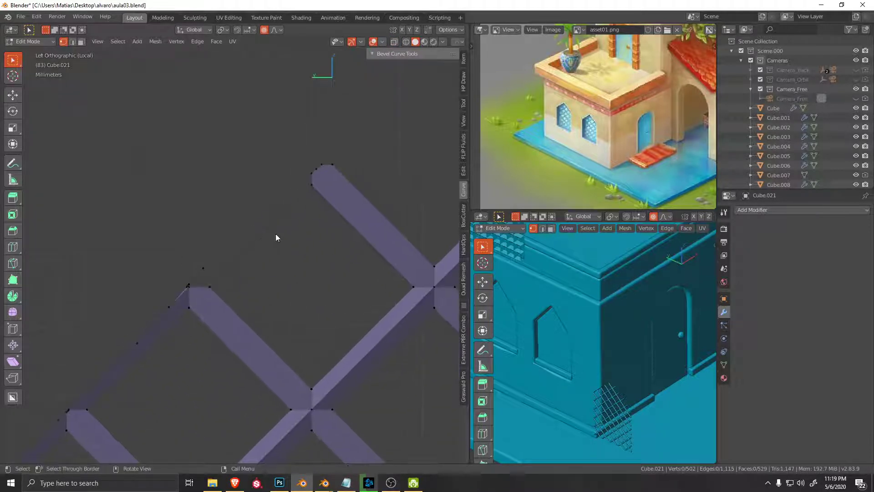
pyautogui.press('c')
pyautogui.click(292, 219)
pyautogui.press('Escape')
pyautogui.press('x')
# Step: Delete the stray vertices along the left bar and at the bar corner
pyautogui.moveTo(220, 279)
pyautogui.keyDown('shift'); pyautogui.mouseDown(button='middle')
pyautogui.moveTo(270, 217)
pyautogui.moveTo(268, 191)
pyautogui.mouseUp(button='middle'); pyautogui.keyUp('shift')
pyautogui.moveTo(195, 214); pyautogui.dragTo(245, 305)
pyautogui.press('x')
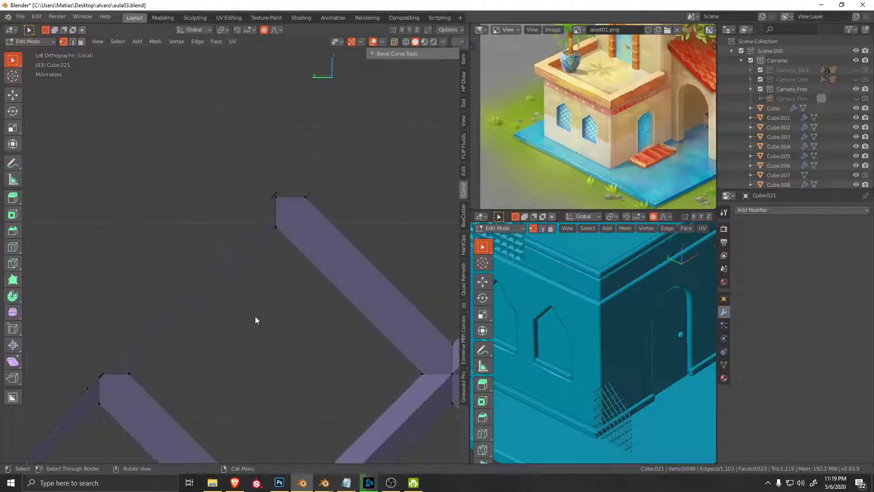
pyautogui.click(278, 195)
pyautogui.scroll(5, 278, 196)
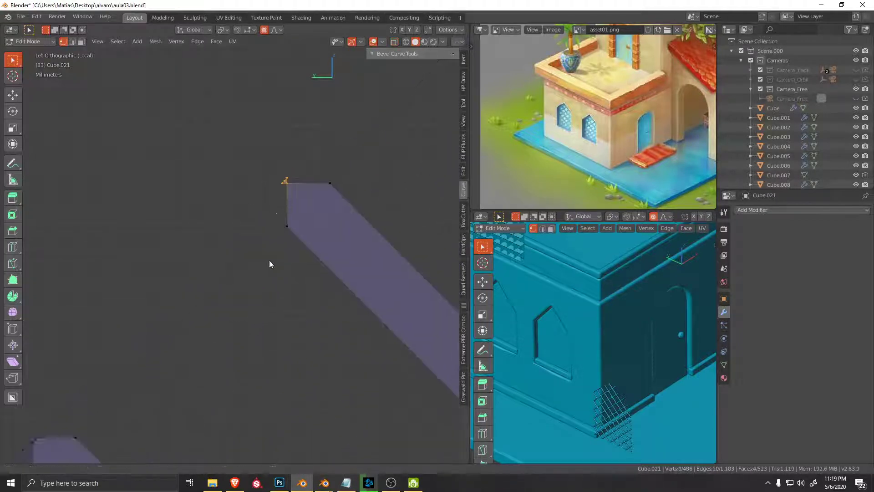
pyautogui.hotkey('ctrl', 'Tab')
pyautogui.press('Escape')
pyautogui.moveTo(243, 164); pyautogui.dragTo(283, 197)
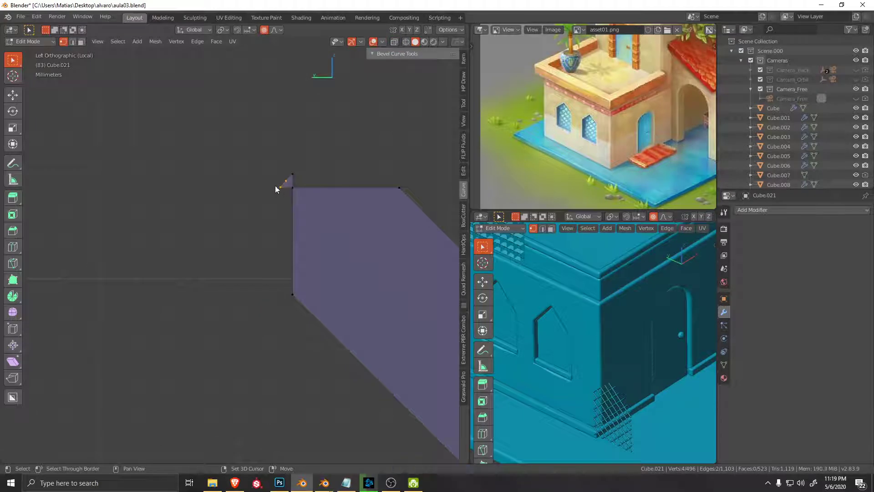
pyautogui.moveTo(285, 166); pyautogui.dragTo(304, 179)
pyautogui.press('x')
pyautogui.scroll(-5, 291, 191)
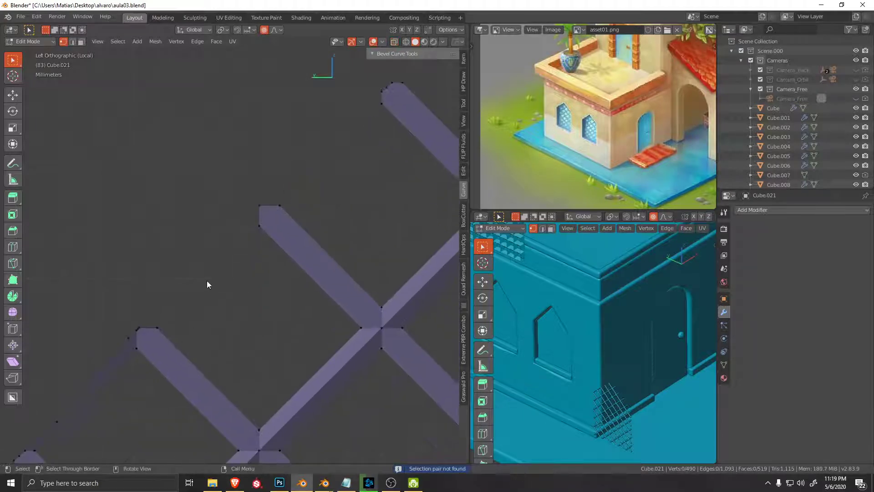
pyautogui.scroll(-3, 191, 312)
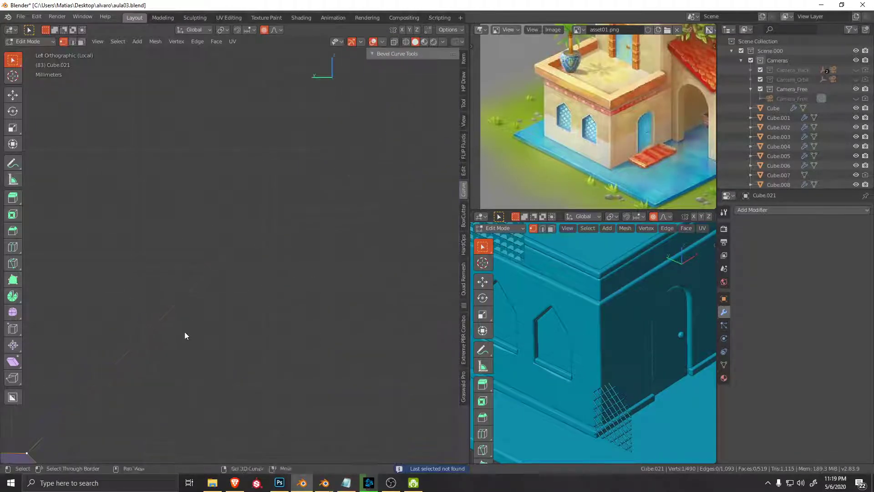
# Step: Select the long diagonal edge along the lattice's sloped top and dissolve it
pyautogui.press('2')
pyautogui.keyDown('shift'); pyautogui.moveTo(266, 244); pyautogui.dragTo(240, 287, button='middle'); pyautogui.keyUp('shift')
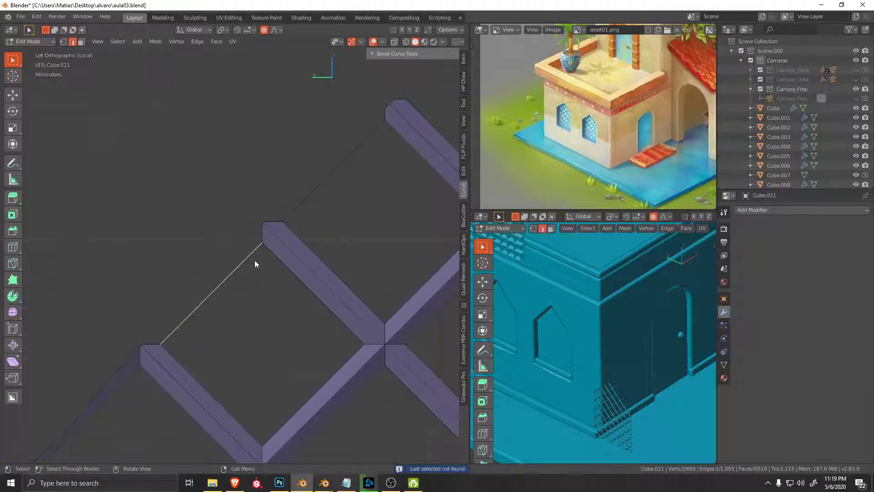
pyautogui.press('c')
pyautogui.click(312, 176)
pyautogui.press('Escape')
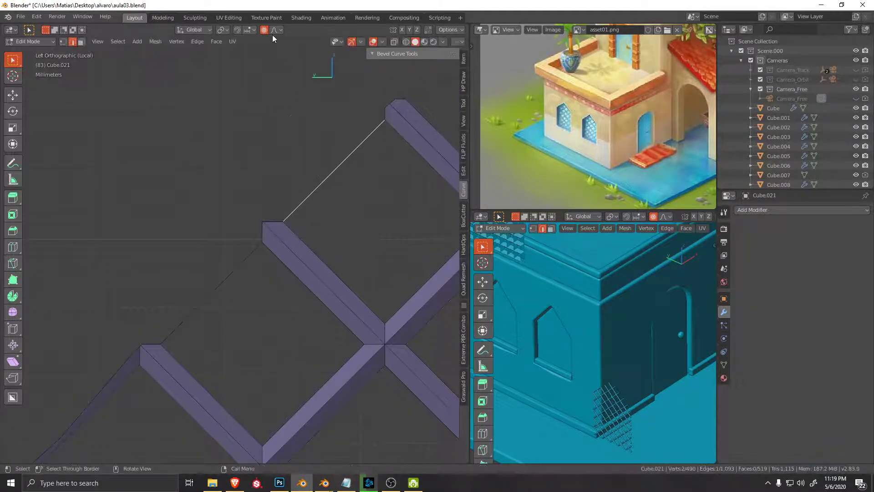
pyautogui.press('h')
pyautogui.hotkey('alt', 'h')
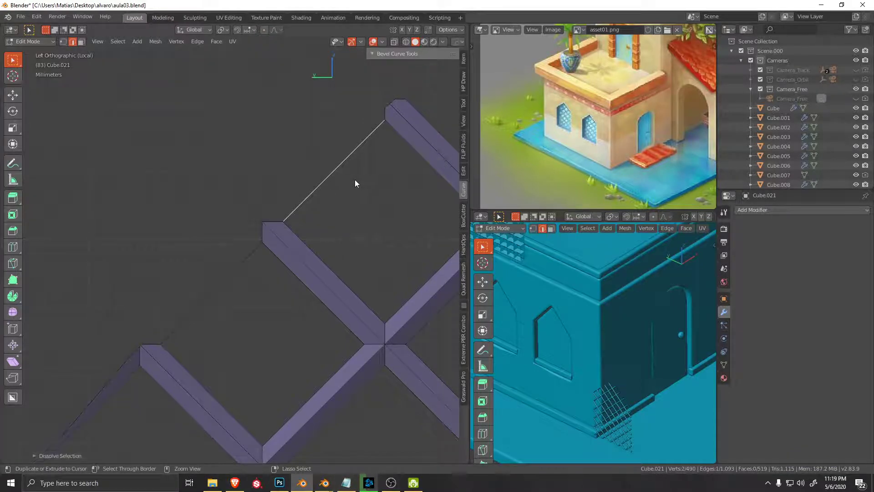
pyautogui.scroll(-4, 355, 180)
pyautogui.press('1')
pyautogui.moveTo(341, 154); pyautogui.dragTo(375, 252, button='middle')
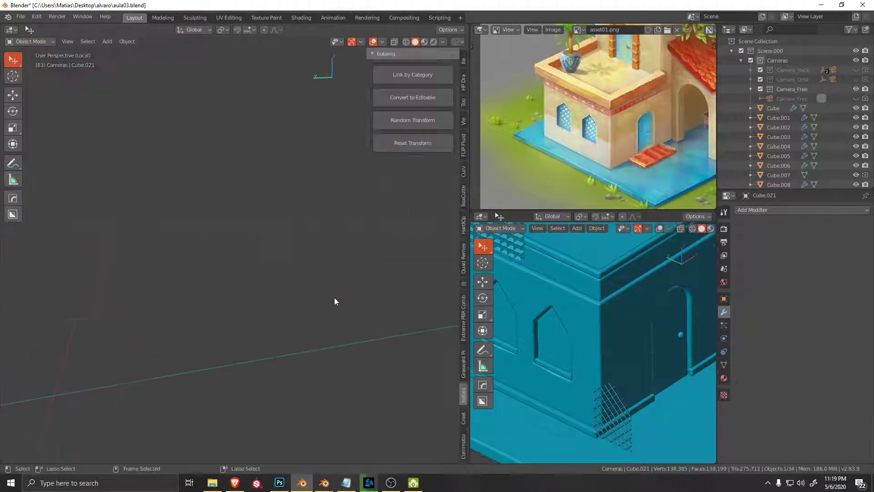
# Step: Frame the whole lattice in a straight side view for edge selection
pyautogui.press('Home')
pyautogui.press('2')
pyautogui.keyDown('alt'); pyautogui.moveTo(266, 202); pyautogui.dragTo(334, 255, button='middle'); pyautogui.keyUp('alt')
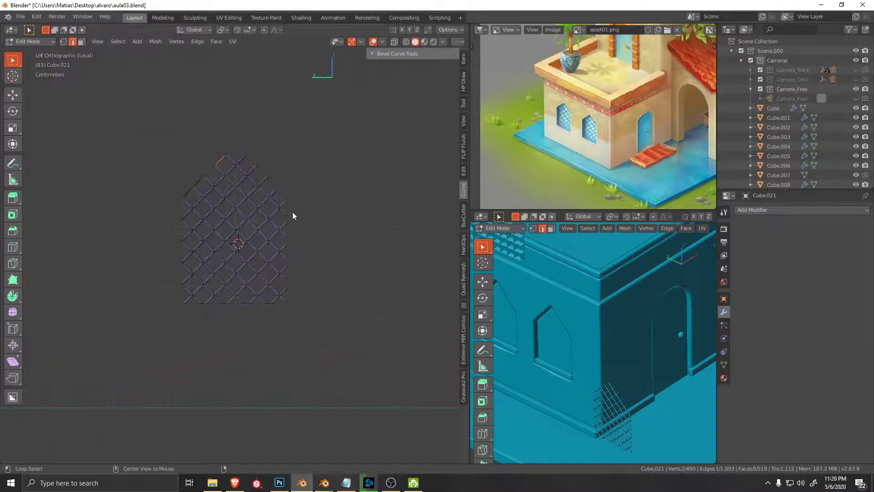
pyautogui.keyDown('shift'); pyautogui.moveTo(292, 215); pyautogui.dragTo(296, 320, button='middle'); pyautogui.keyUp('shift')
pyautogui.scroll(3, 297, 320)
pyautogui.scroll(2, 274, 247)
pyautogui.scroll(2, 251, 215)
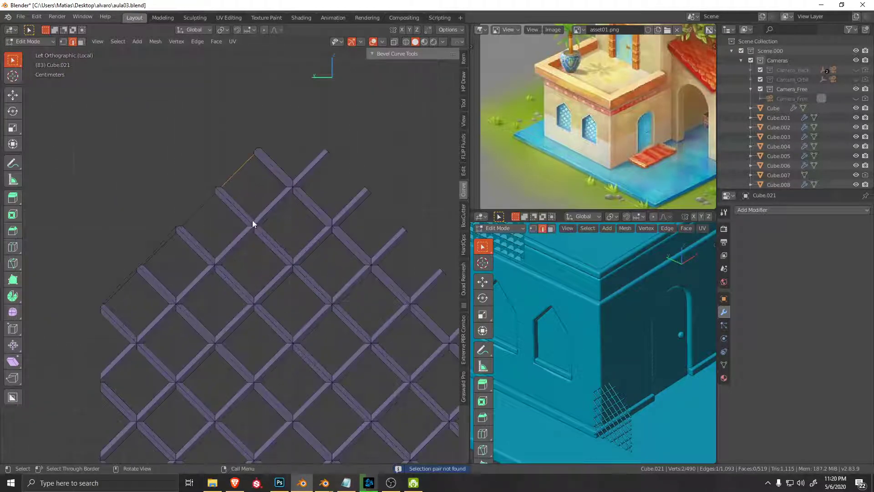
pyautogui.scroll(2, 272, 197)
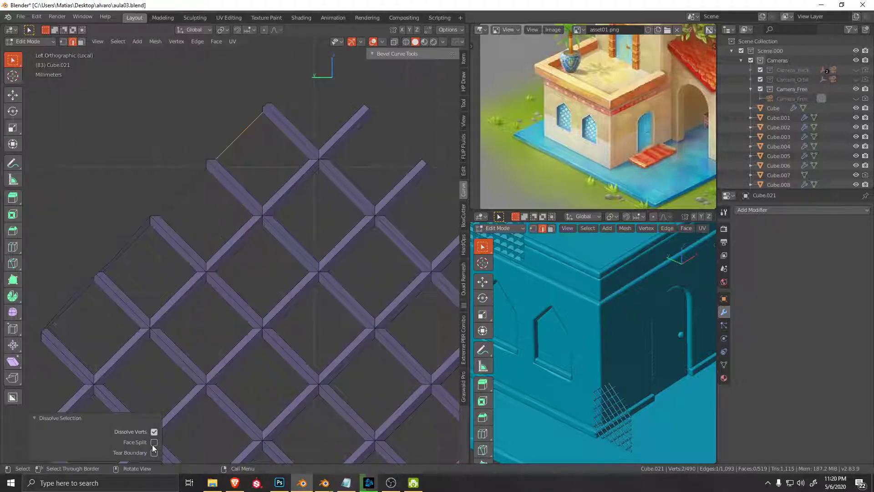
# Step: Enable Face Split for dissolving and dissolve the sliver face at a bar end
pyautogui.click(154, 442)
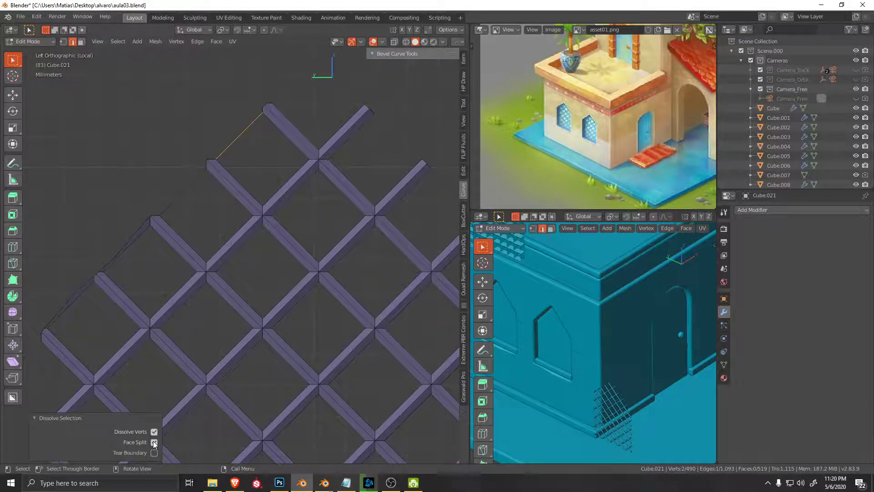
pyautogui.moveTo(168, 220)
pyautogui.mouseDown(button='middle')
pyautogui.moveTo(182, 220)
pyautogui.moveTo(178, 208)
pyautogui.moveTo(186, 250)
pyautogui.moveTo(208, 239)
pyautogui.moveTo(183, 223)
pyautogui.moveTo(214, 231)
pyautogui.moveTo(205, 219)
pyautogui.moveTo(229, 237)
pyautogui.moveTo(217, 234)
pyautogui.mouseUp(button='middle')
pyautogui.press('Tab')
pyautogui.press('Tab')
pyautogui.click(182, 204)
pyautogui.hotkey('ctrl', 'x')
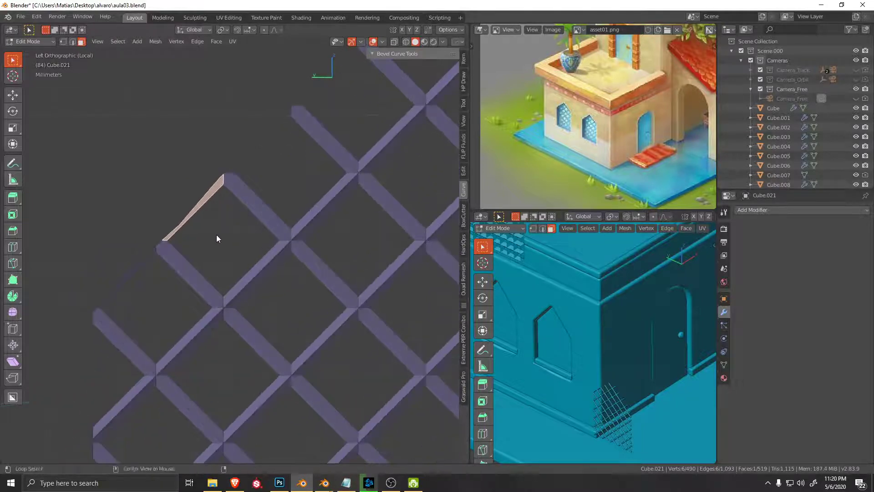
# Step: Remove the remaining stray vertices at the bar ends and return to Object Mode
pyautogui.press('1')
pyautogui.scroll(2, 248, 237)
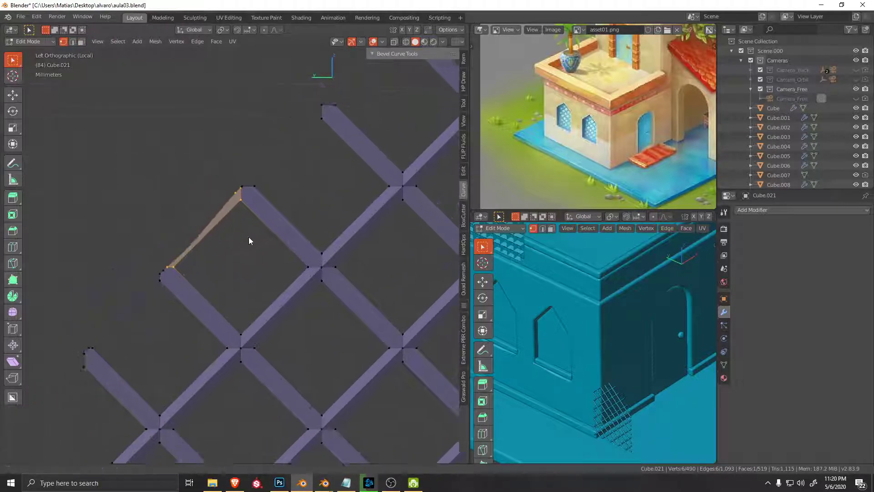
pyautogui.scroll(2, 255, 253)
pyautogui.click(263, 221)
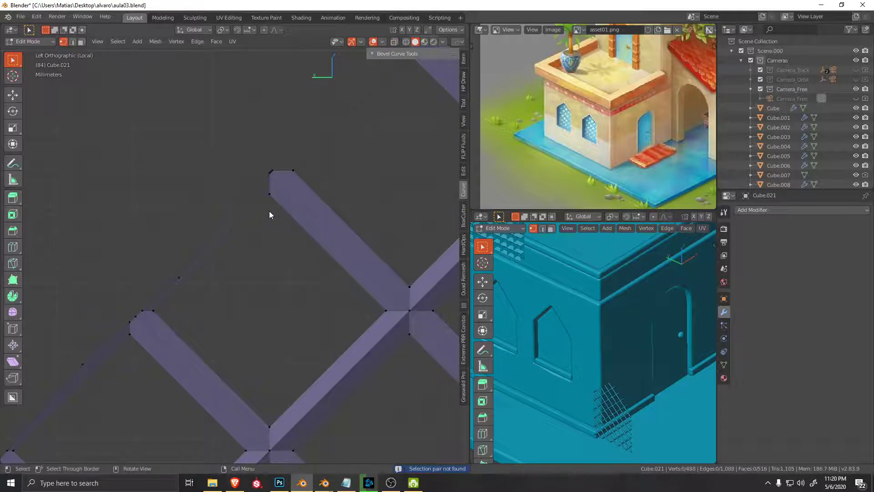
pyautogui.hotkey('ctrl', 'z')
pyautogui.keyDown('shift'); pyautogui.moveTo(200, 300); pyautogui.dragTo(148, 238, button='middle'); pyautogui.keyUp('shift')
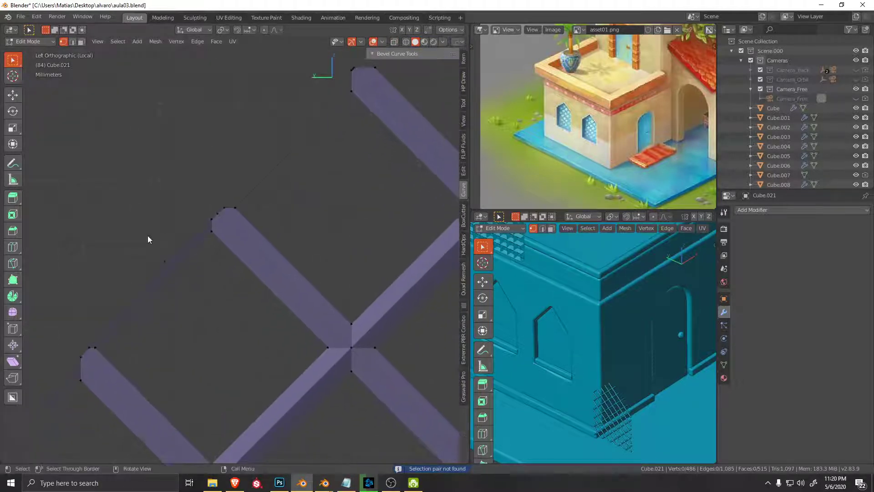
pyautogui.scroll(-2, 228, 241)
pyautogui.scroll(-3, 223, 215)
pyautogui.scroll(-2, 251, 238)
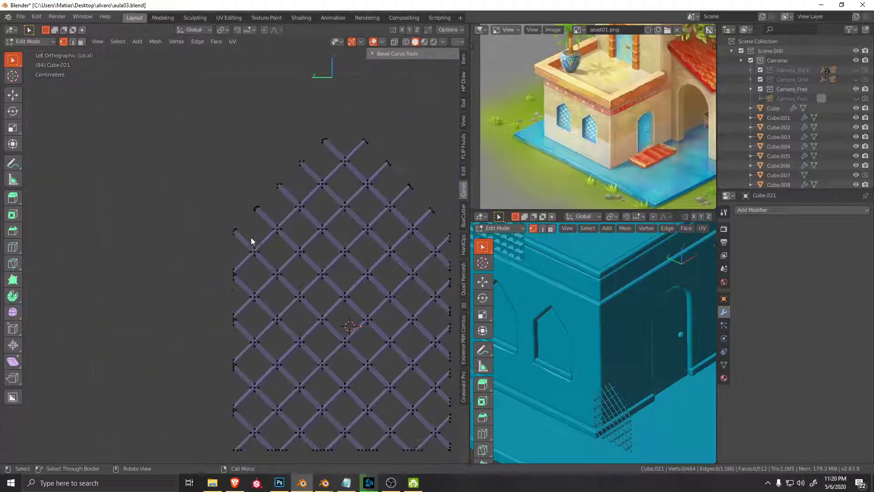
pyautogui.press('Tab')
pyautogui.moveTo(234, 263)
pyautogui.mouseDown(button='middle')
pyautogui.moveTo(325, 240)
pyautogui.moveTo(271, 247)
pyautogui.mouseUp(button='middle')
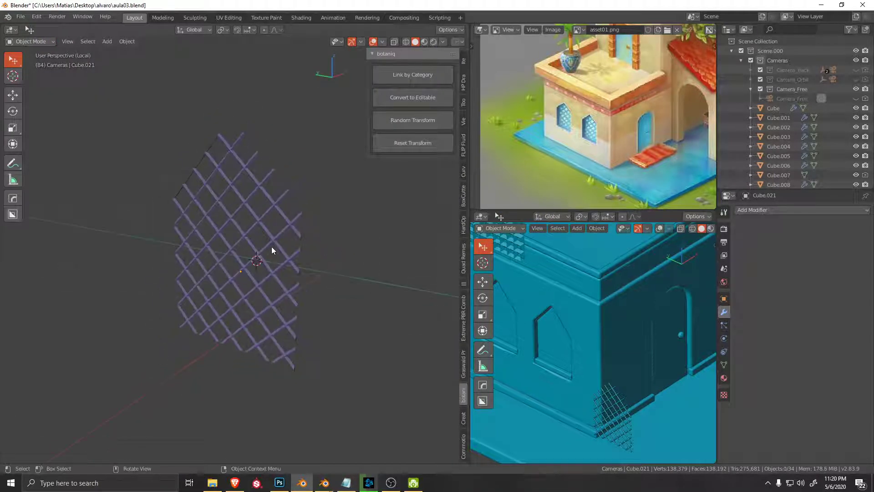
# Step: Show the full house again and delete the old pink square grid panel
pyautogui.moveTo(237, 286)
pyautogui.mouseDown(button='middle')
pyautogui.moveTo(268, 279)
pyautogui.moveTo(267, 268)
pyautogui.mouseUp(button='middle')
pyautogui.press('q')
pyautogui.click(266, 276)
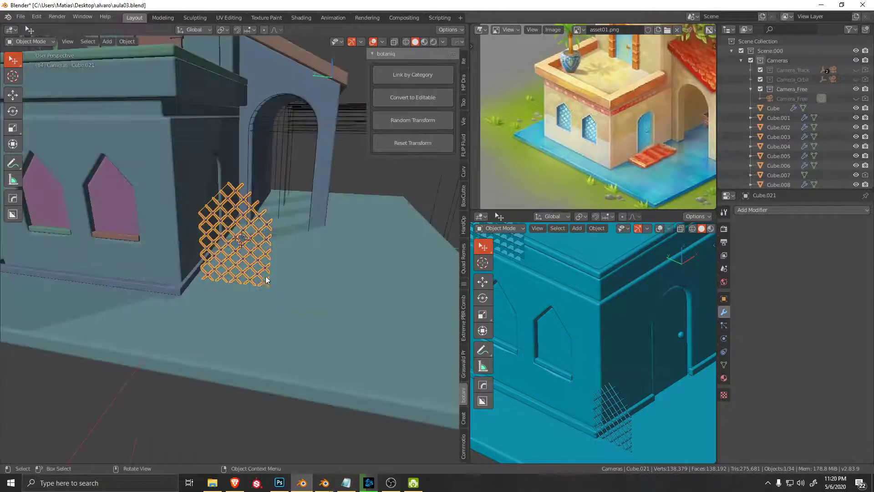
pyautogui.click(196, 134)
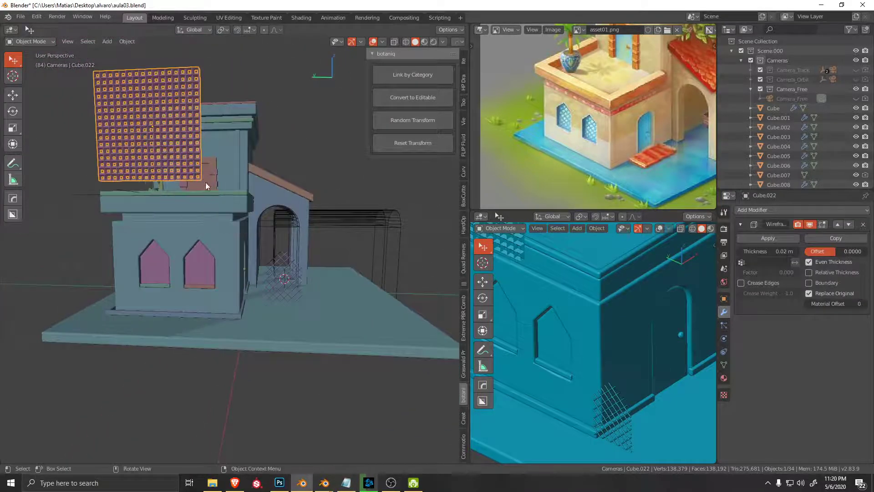
pyautogui.moveTo(206, 182); pyautogui.dragTo(211, 173, button='middle')
pyautogui.click(197, 140)
pyautogui.press('Delete')
# Step: Select the trimmed lattice and move it along Y toward the house
pyautogui.click(314, 314)
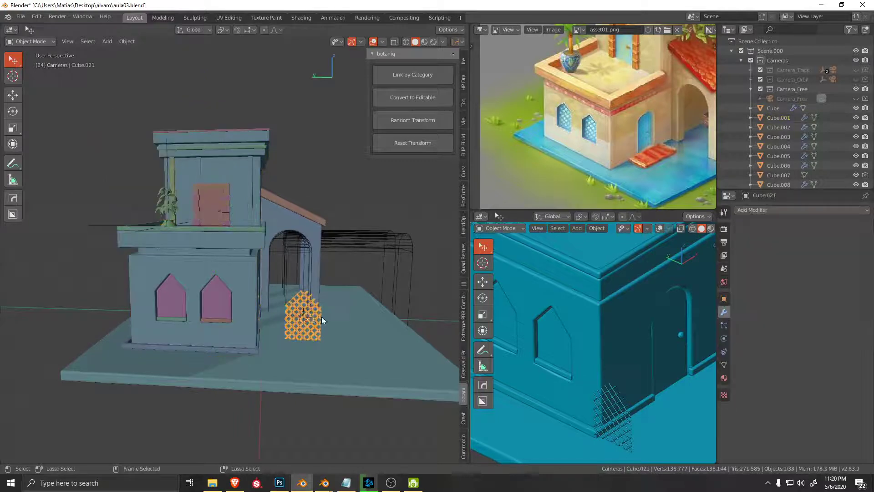
pyautogui.scroll(5, 321, 316)
pyautogui.scroll(-2, 267, 292)
pyautogui.keyDown('shift'); pyautogui.moveTo(267, 292); pyautogui.dragTo(360, 319, button='middle'); pyautogui.keyUp('shift')
pyautogui.keyDown('shift'); pyautogui.click(364, 314); pyautogui.keyUp('shift')
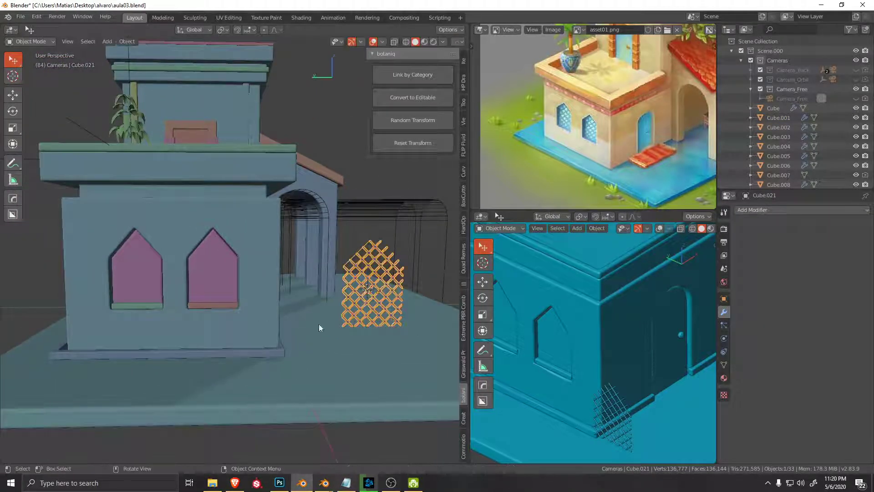
pyautogui.keyDown('shift'); pyautogui.click(364, 313); pyautogui.keyUp('shift')
pyautogui.scroll(-2, 371, 319)
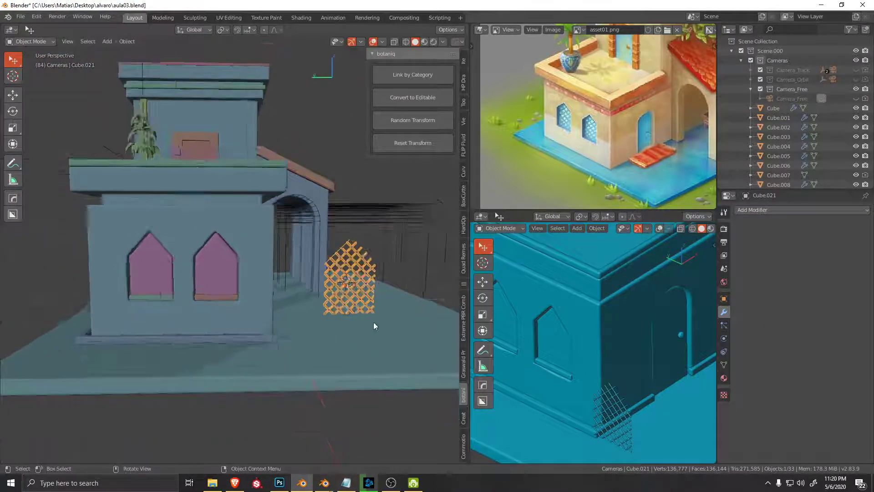
pyautogui.scroll(-2, 371, 323)
pyautogui.moveTo(370, 326)
pyautogui.mouseDown(button='middle')
pyautogui.moveTo(360, 336)
pyautogui.moveTo(368, 308)
pyautogui.mouseUp(button='middle')
pyautogui.scroll(2, 378, 301)
pyautogui.scroll(-2, 386, 307)
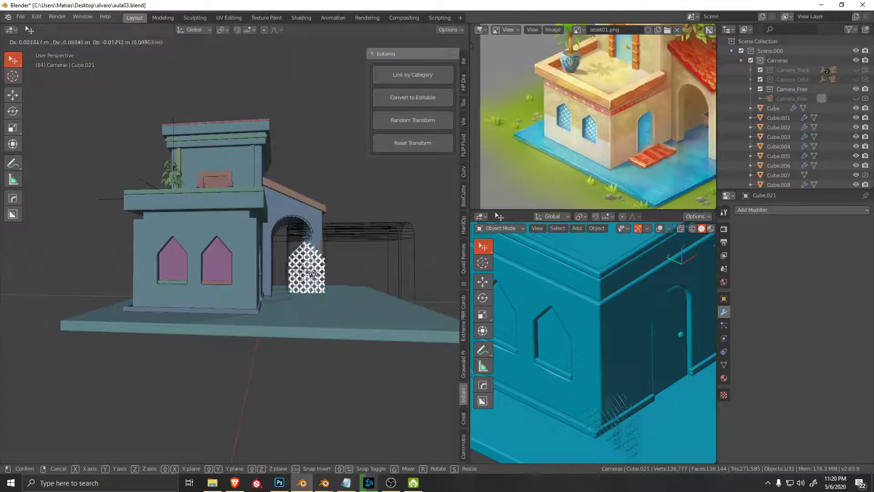
pyautogui.press('y')
pyautogui.click(221, 270)
# Step: Move the lattice along X to the wall and centre it over the right window
pyautogui.moveTo(254, 279); pyautogui.dragTo(224, 301, button='middle')
pyautogui.scroll(3, 223, 301)
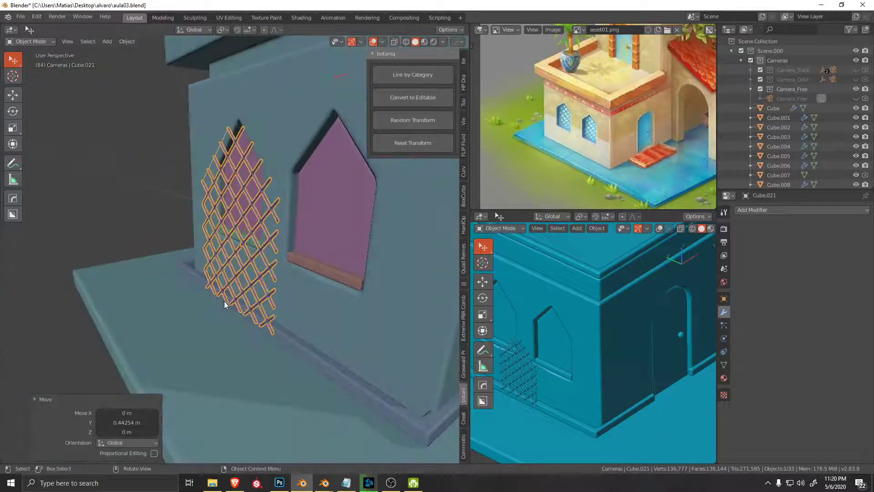
pyautogui.moveTo(150, 255); pyautogui.dragTo(191, 246, button='middle')
pyautogui.press('g')
pyautogui.press('x')
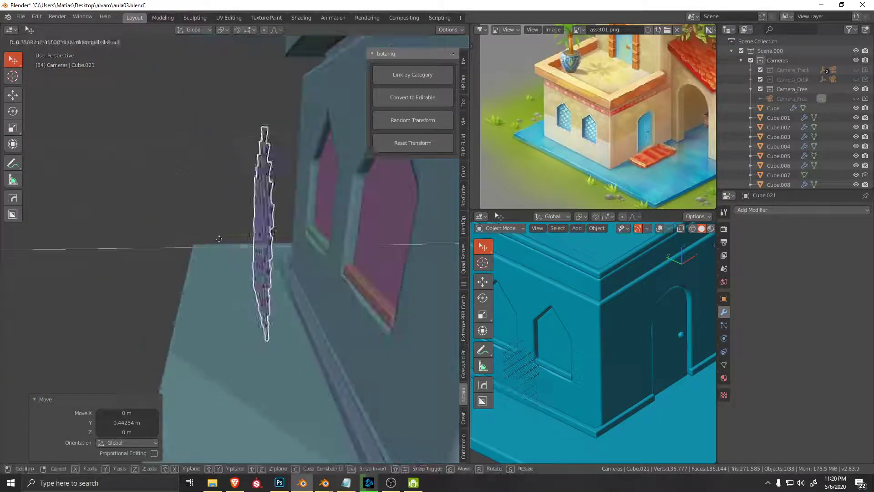
pyautogui.click(303, 237)
pyautogui.moveTo(303, 236); pyautogui.dragTo(312, 257, button='middle')
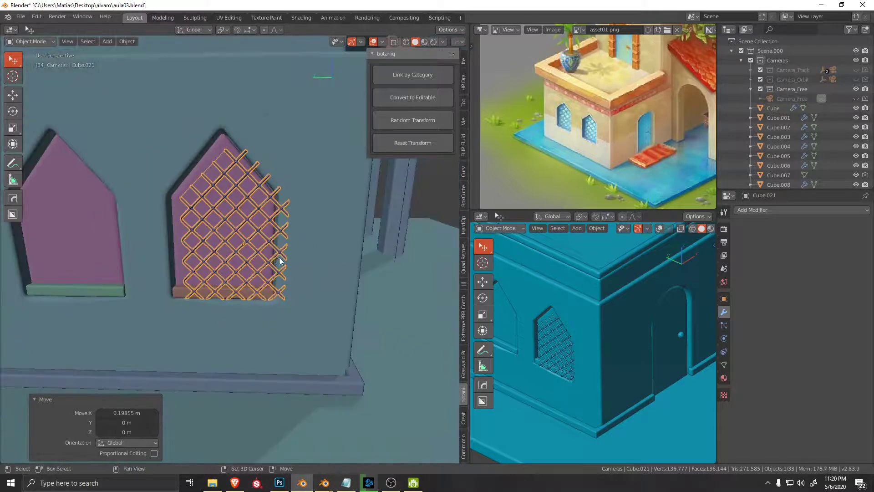
pyautogui.press('ctrl+KP_3')
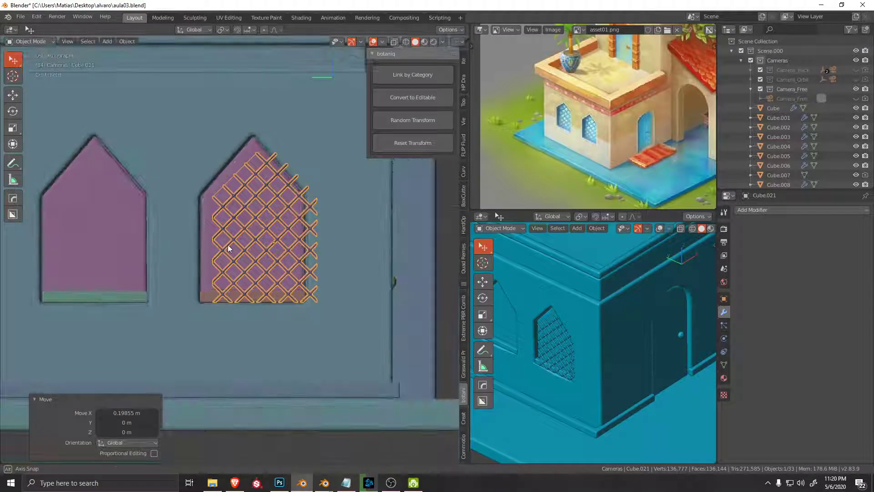
pyautogui.scroll(2, 292, 249)
pyautogui.press('g')
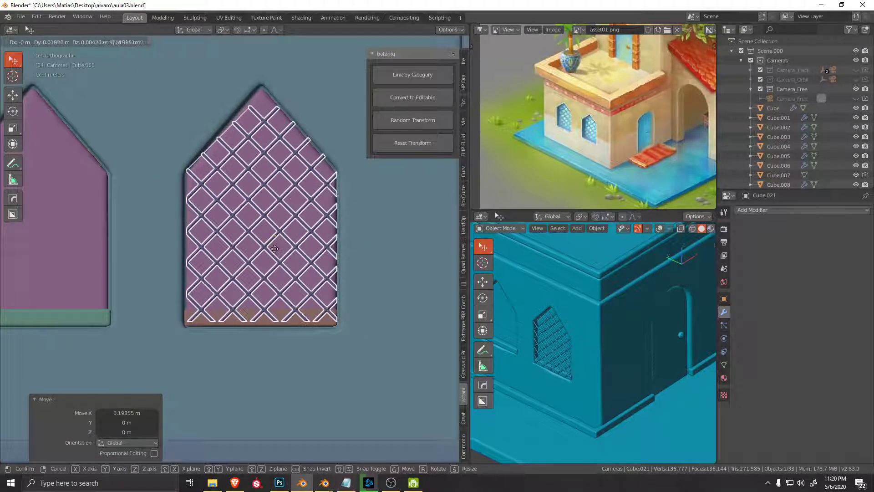
pyautogui.click(301, 243)
# Step: Nudge both the lattice and the window frame along X to set their depth
pyautogui.moveTo(301, 247)
pyautogui.mouseDown(button='middle')
pyautogui.moveTo(280, 293)
pyautogui.moveTo(253, 285)
pyautogui.mouseUp(button='middle')
pyautogui.press('g')
pyautogui.press('x')
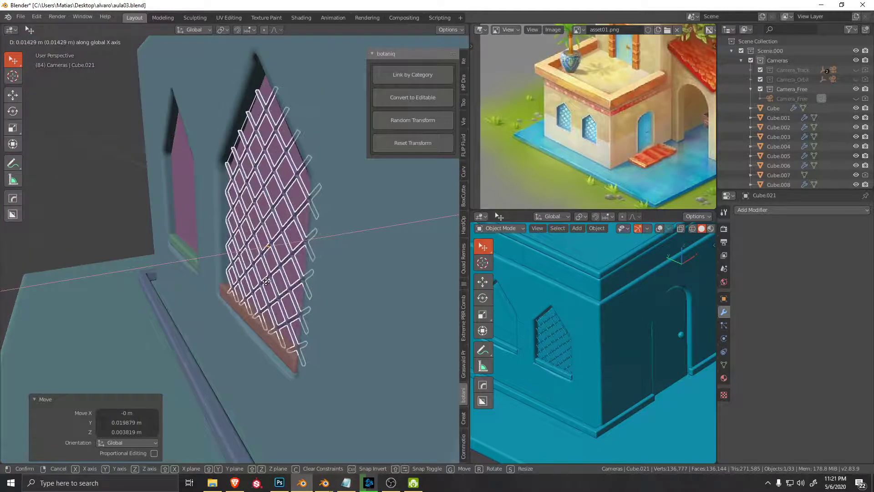
pyautogui.click(273, 255)
pyautogui.click(287, 225)
pyautogui.press('g')
pyautogui.press('x')
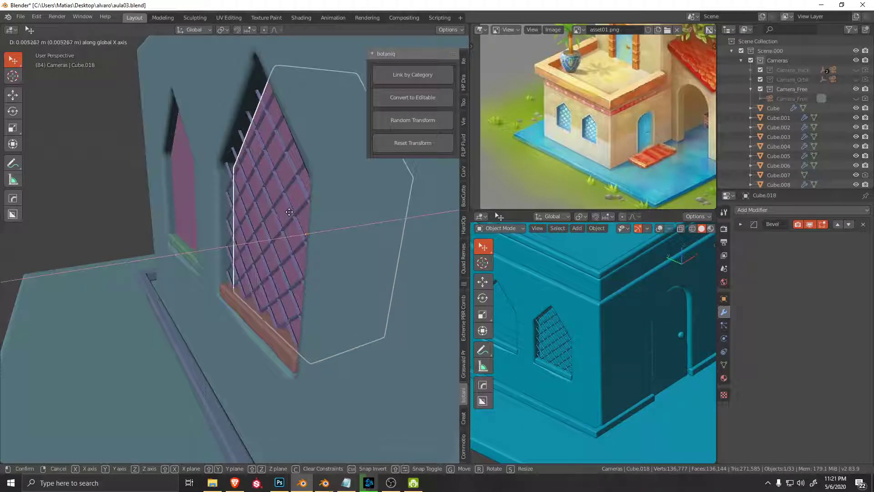
pyautogui.click(287, 212)
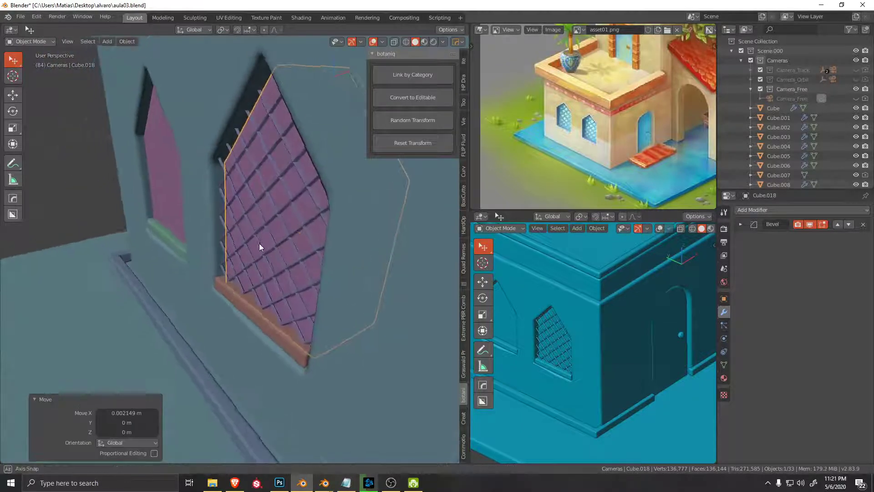
# Step: Zoom onto the grille and nudge it twice along X to its final depth
pyautogui.click(259, 243)
pyautogui.press('KP_Decimal')
pyautogui.press('g')
pyautogui.press('x')
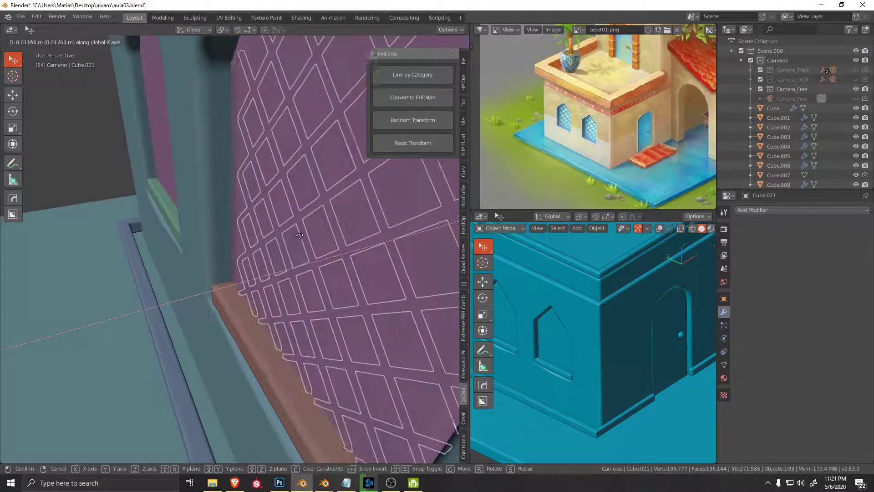
pyautogui.click(274, 246)
pyautogui.moveTo(273, 246); pyautogui.dragTo(323, 214, button='middle')
pyautogui.press('g')
pyautogui.press('x')
pyautogui.click(268, 244)
pyautogui.scroll(-2, 333, 262)
pyautogui.scroll(-2, 360, 269)
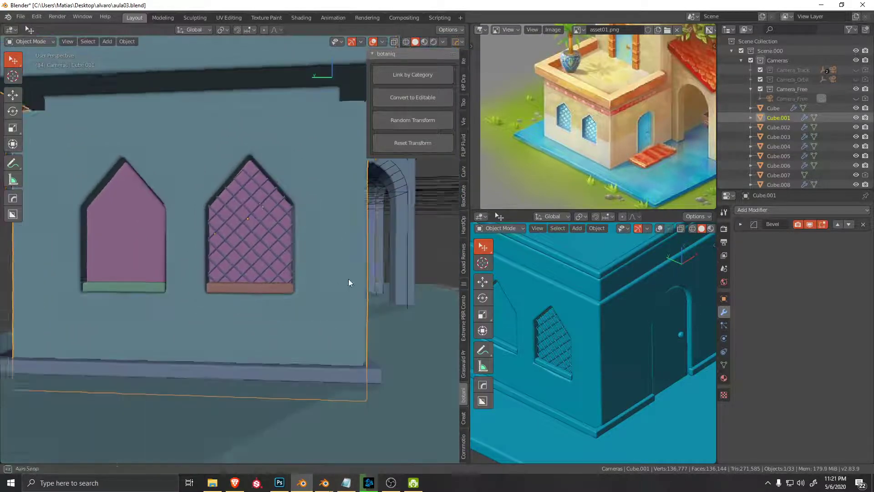
# Step: Centre the grille horizontally in the right window with a Y move
pyautogui.click(257, 221)
pyautogui.moveTo(257, 219)
pyautogui.keyDown('alt'); pyautogui.mouseDown(button='middle')
pyautogui.moveTo(277, 218)
pyautogui.moveTo(272, 201)
pyautogui.mouseUp(button='middle'); pyautogui.keyUp('alt')
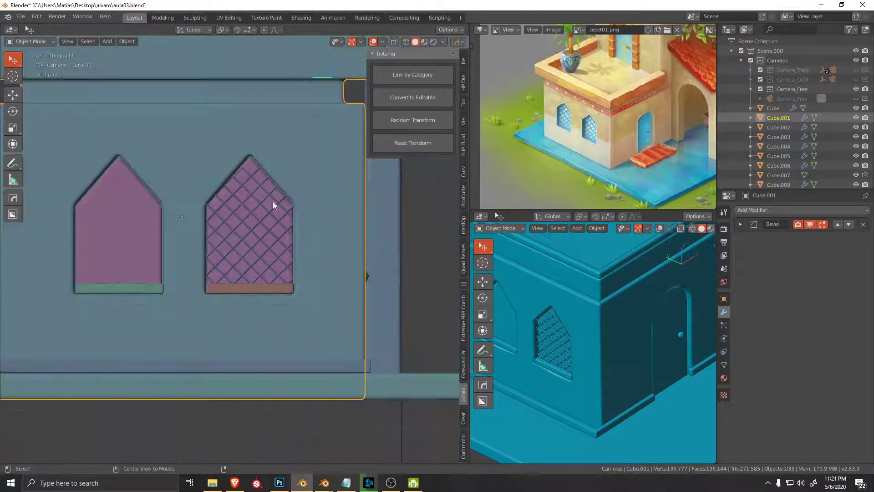
pyautogui.scroll(2, 272, 201)
pyautogui.scroll(2, 273, 255)
pyautogui.click(304, 197)
pyautogui.scroll(-1, 279, 189)
pyautogui.press('g')
pyautogui.press('y')
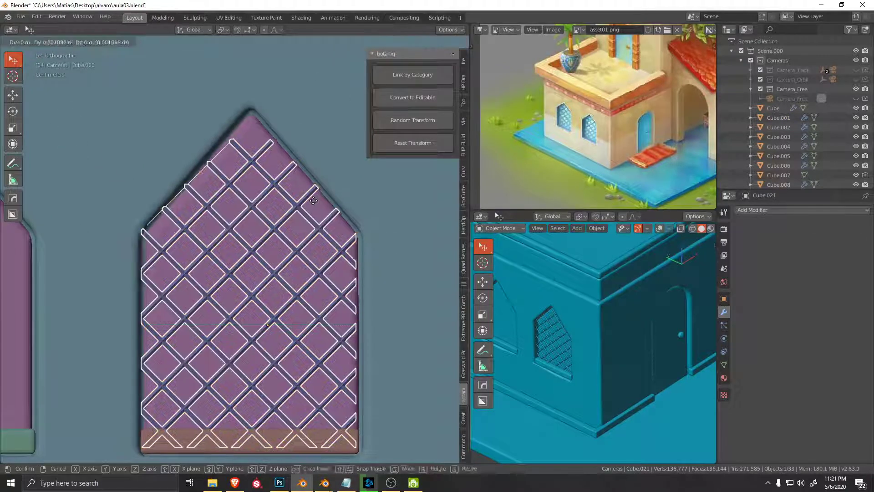
pyautogui.click(319, 200)
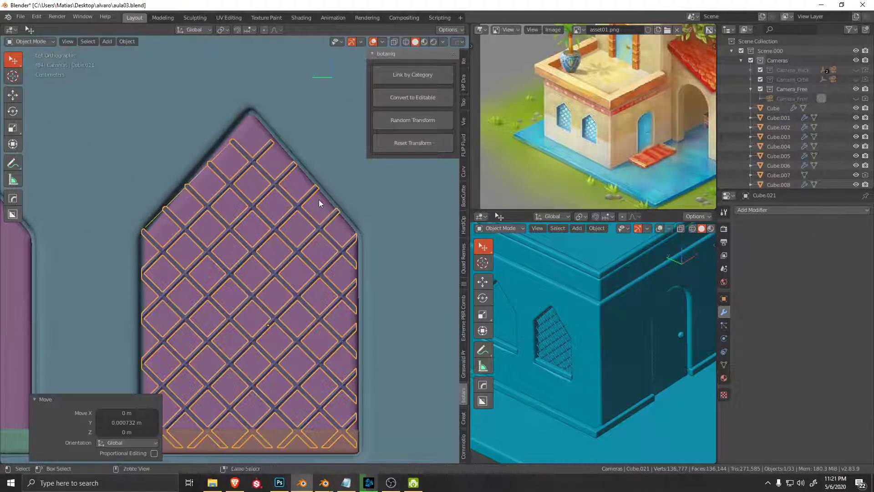
pyautogui.rightClick(319, 199)
pyautogui.click(280, 234)
pyautogui.scroll(-4, 279, 233)
pyautogui.click(350, 298)
pyautogui.moveTo(350, 298)
pyautogui.mouseDown(button='middle')
pyautogui.moveTo(305, 302)
pyautogui.moveTo(387, 304)
pyautogui.mouseUp(button='middle')
pyautogui.scroll(1, 564, 345)
# Step: Zoom in on the right window and select its lattice grille for mesh editing
pyautogui.scroll(2, 636, 341)
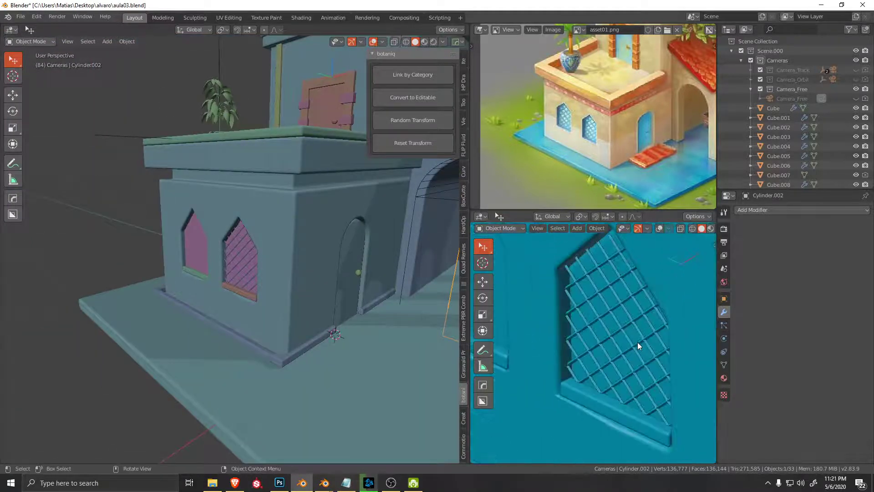
pyautogui.scroll(1, 636, 340)
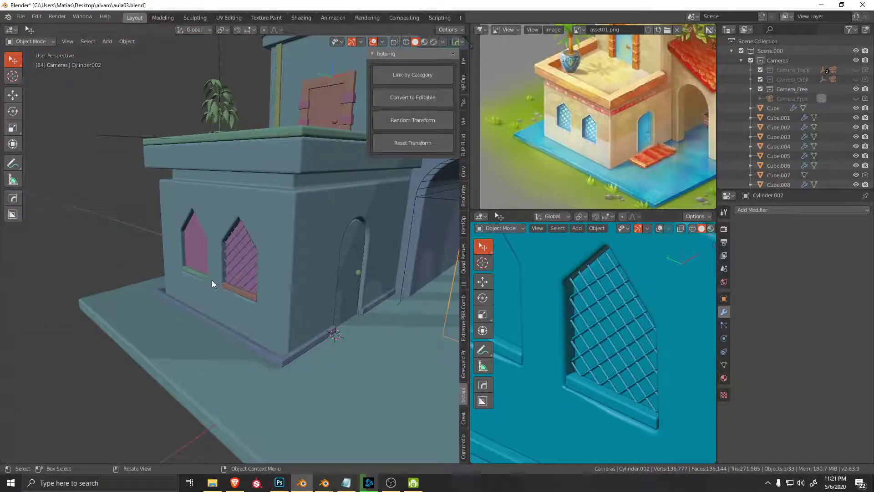
pyautogui.moveTo(212, 280); pyautogui.dragTo(457, 313, button='middle')
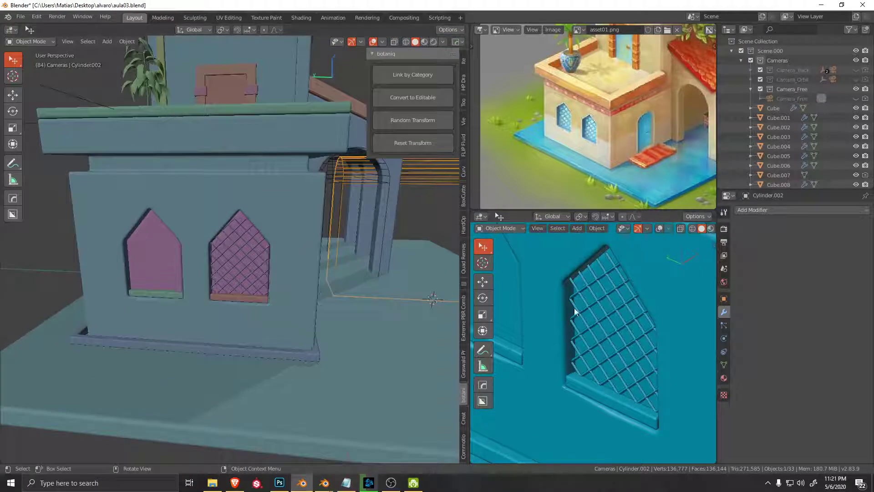
pyautogui.scroll(3, 233, 259)
pyautogui.scroll(2, 256, 303)
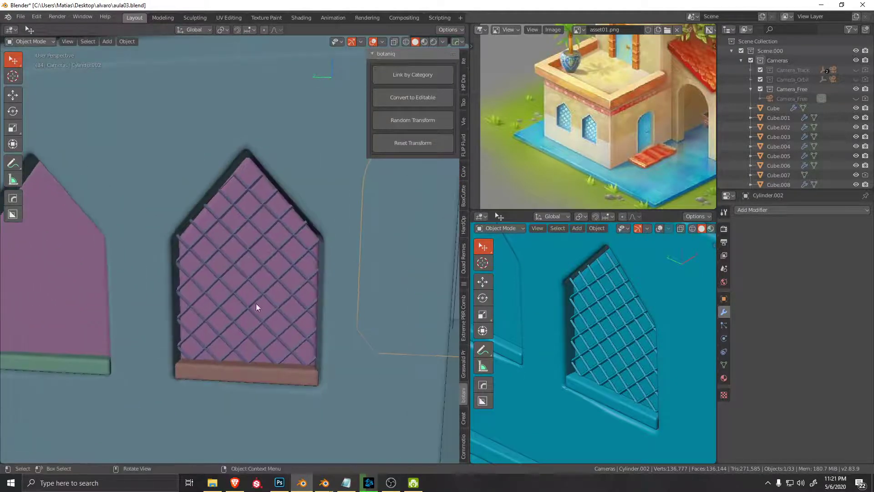
pyautogui.scroll(3, 242, 300)
pyautogui.moveTo(242, 300)
pyautogui.mouseDown(button='middle')
pyautogui.moveTo(253, 312)
pyautogui.moveTo(287, 297)
pyautogui.mouseUp(button='middle')
pyautogui.click(253, 312)
pyautogui.hotkey('ctrl', 'Tab')
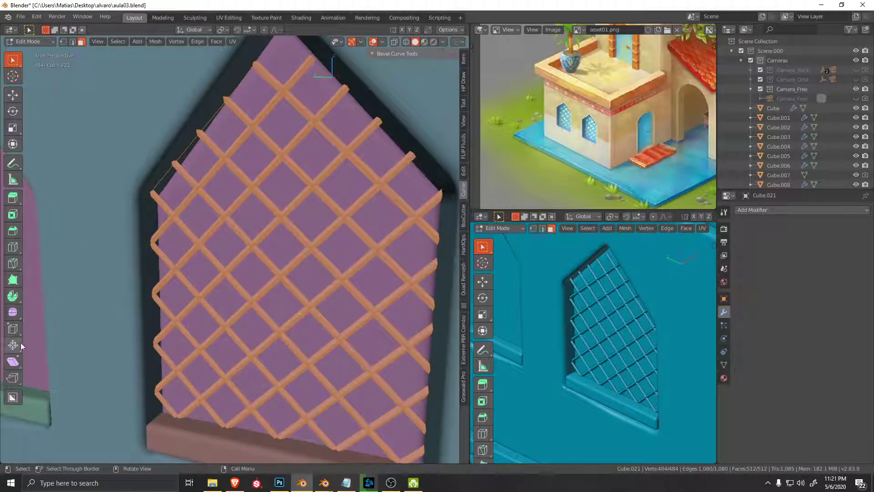
# Step: Fatten the grille bars with Alt+S and return to Object Mode
pyautogui.hotkey('alt', 's')
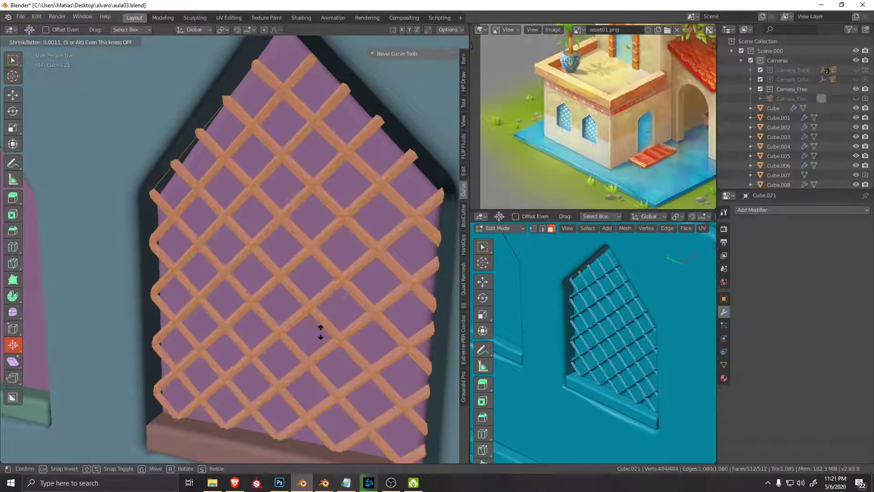
pyautogui.moveTo(329, 336); pyautogui.dragTo(326, 336)
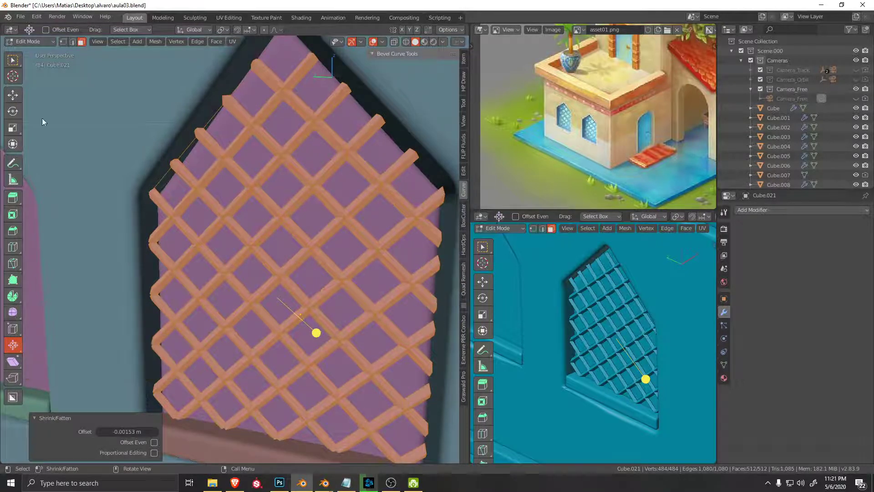
pyautogui.press('Tab')
pyautogui.scroll(-1, 291, 241)
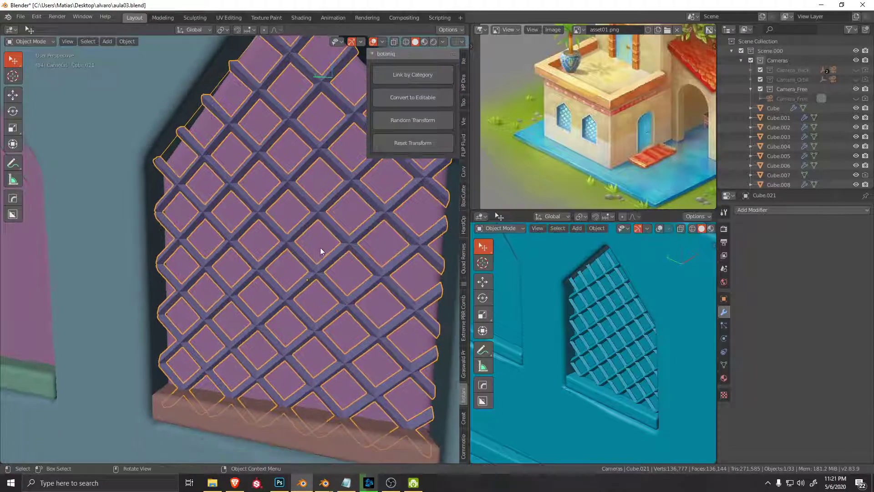
pyautogui.scroll(-1, 319, 282)
pyautogui.scroll(3, 316, 303)
pyautogui.scroll(1, 270, 282)
# Step: Apply a HardOps C-Sharpen bevel to the grille and narrow it to about 0.0015 m
pyautogui.press('q')
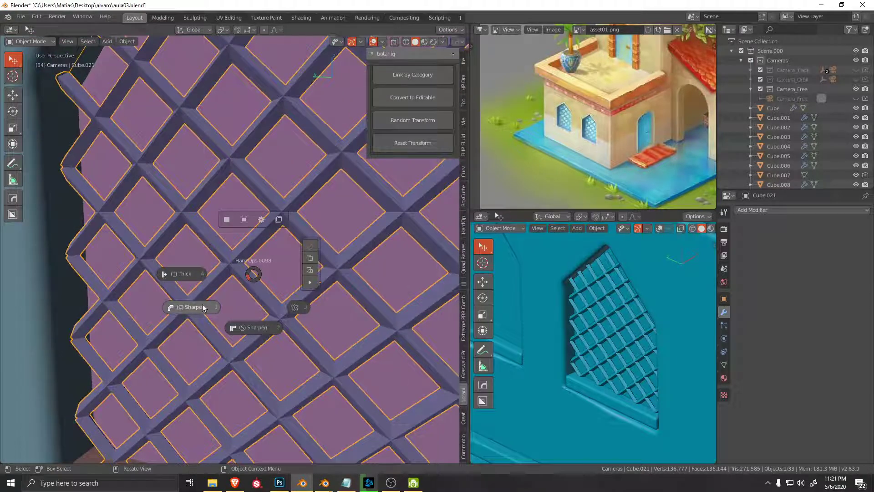
pyautogui.click(202, 306)
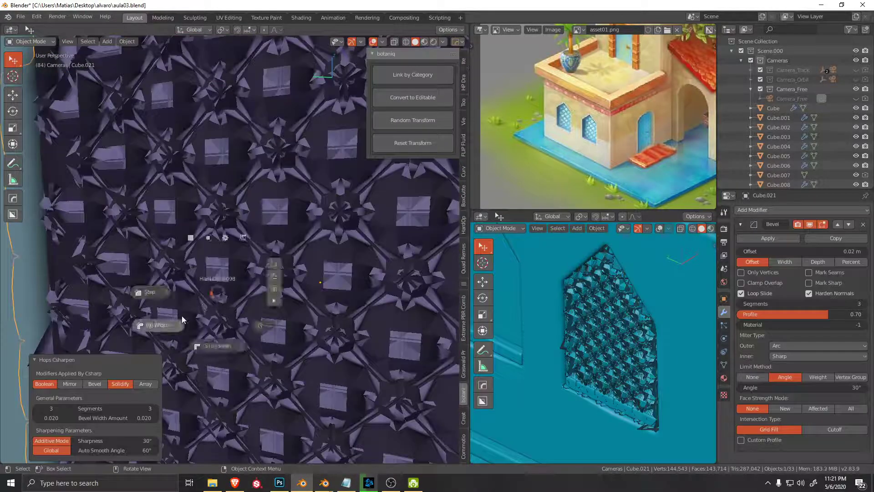
pyautogui.click(182, 318)
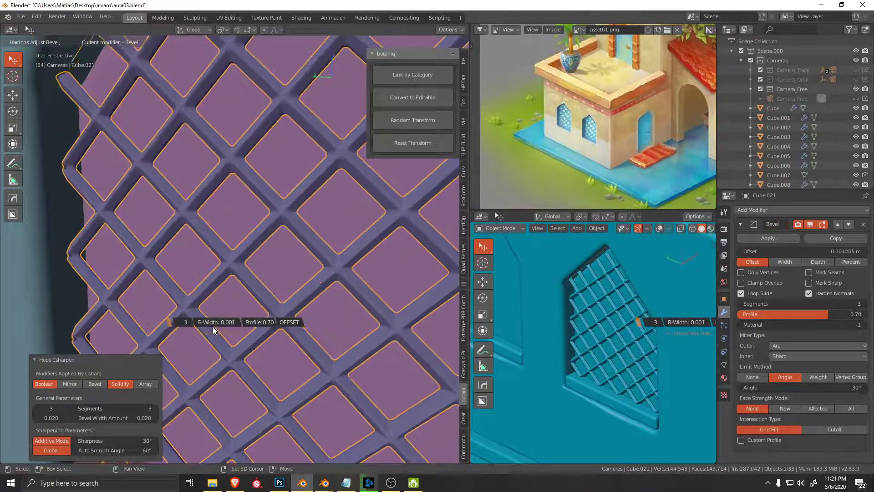
pyautogui.click(212, 326)
pyautogui.scroll(-5, 308, 307)
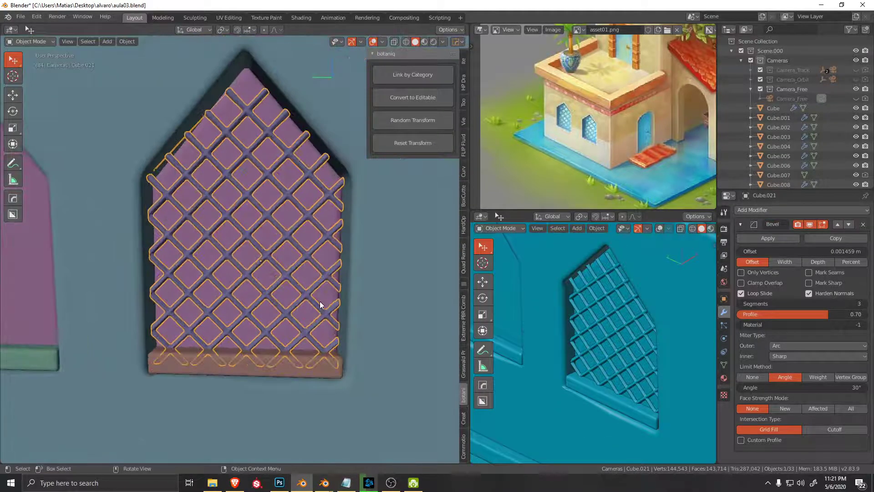
pyautogui.click(371, 322)
pyautogui.moveTo(372, 322); pyautogui.dragTo(263, 329, button='middle')
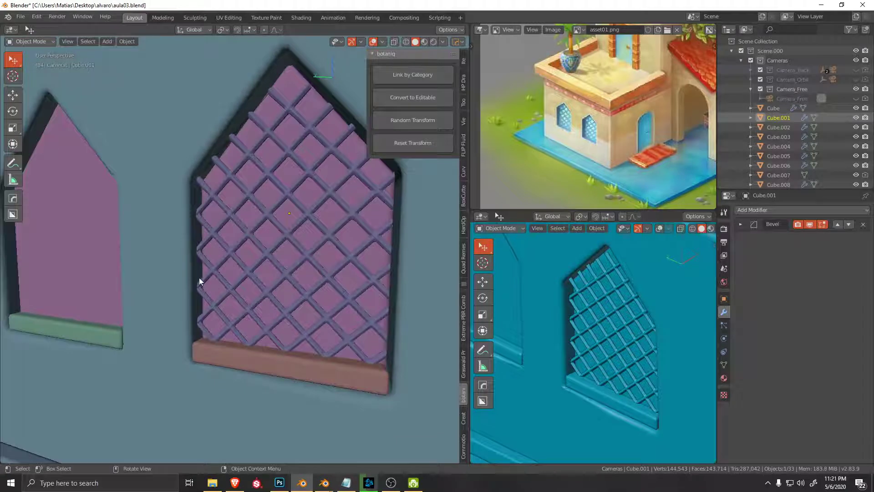
# Step: Enter Edit Mode on the wall and select the window recess's side face
pyautogui.moveTo(199, 280); pyautogui.dragTo(182, 277, button='middle')
pyautogui.press('Tab')
pyautogui.moveTo(230, 240); pyautogui.dragTo(227, 299, button='middle')
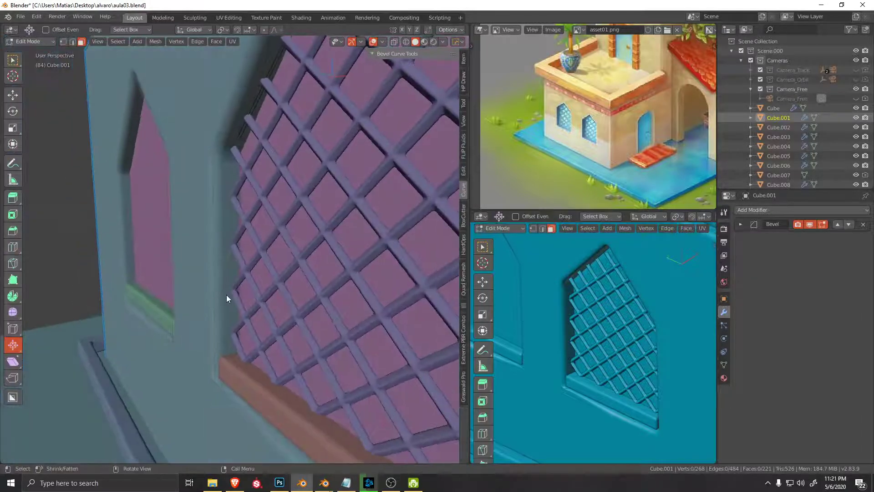
pyautogui.click(227, 299)
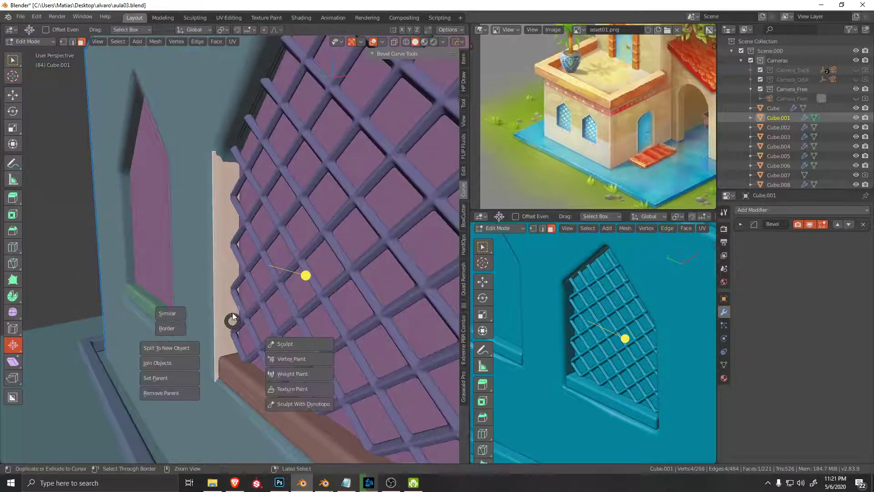
pyautogui.click(13, 63)
pyautogui.moveTo(272, 244)
pyautogui.mouseDown(button='middle')
pyautogui.moveTo(283, 233)
pyautogui.moveTo(244, 256)
pyautogui.moveTo(235, 244)
pyautogui.moveTo(305, 305)
pyautogui.mouseUp(button='middle')
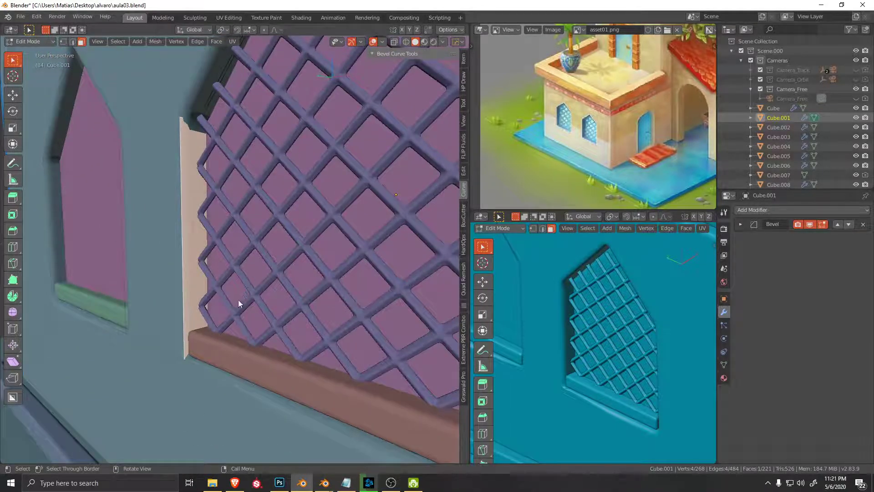
# Step: Add an edge loop across the wall beside the window, redoing one misplaced cut
pyautogui.moveTo(239, 300)
pyautogui.mouseDown(button='middle')
pyautogui.moveTo(286, 423)
pyautogui.moveTo(196, 182)
pyautogui.mouseUp(button='middle')
pyautogui.hotkey('ctrl', 'r')
pyautogui.click(192, 203)
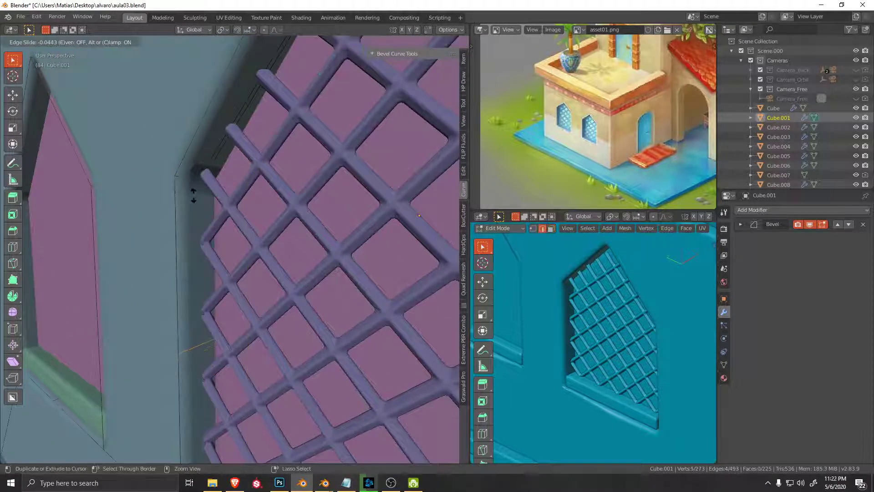
pyautogui.press('Escape')
pyautogui.hotkey('ctrl', 'z')
pyautogui.click(206, 179)
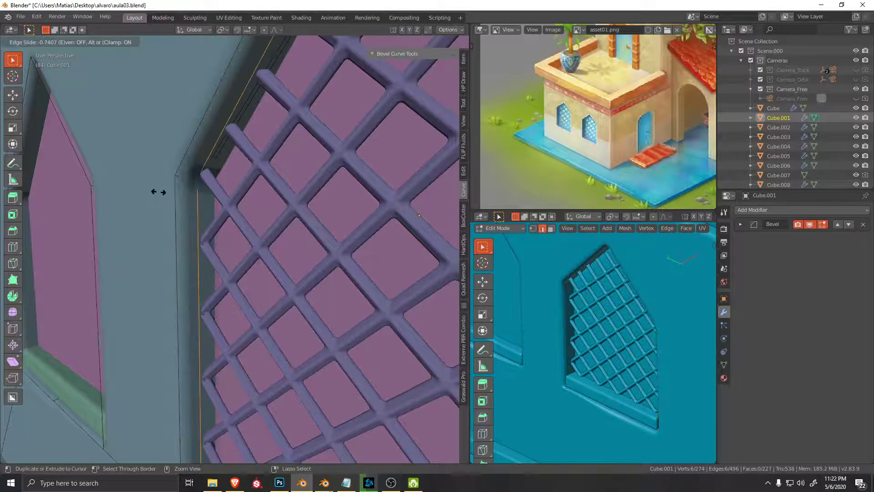
pyautogui.click(158, 192)
# Step: Select the loop of faces lining the pointed window opening
pyautogui.moveTo(210, 134); pyautogui.dragTo(256, 177, button='middle')
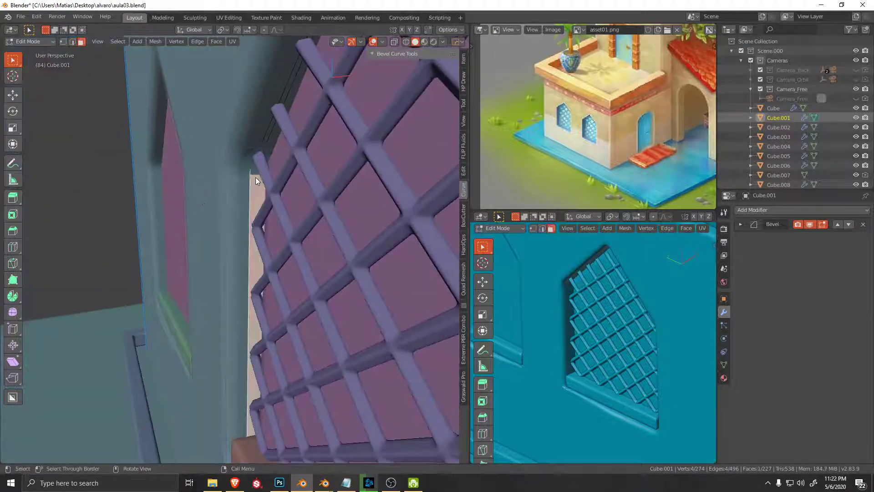
pyautogui.keyDown('alt'); pyautogui.click(261, 164); pyautogui.keyUp('alt')
pyautogui.scroll(-2, 263, 168)
pyautogui.scroll(-1, 255, 171)
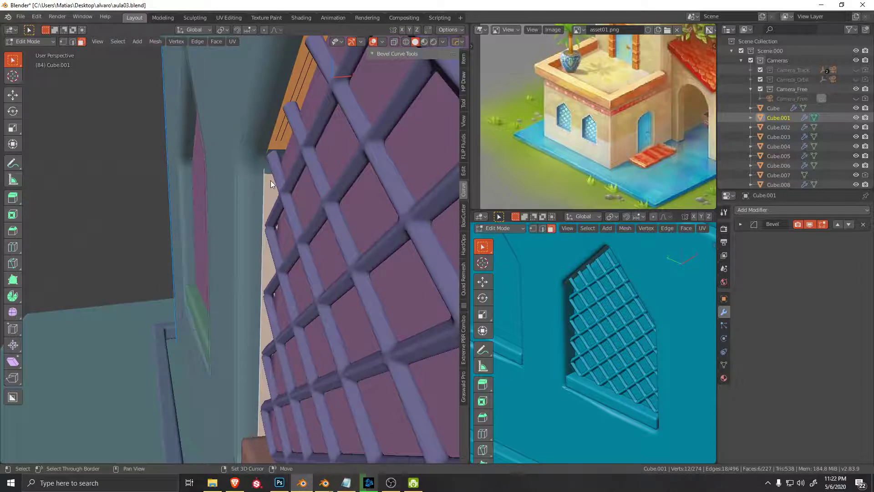
pyautogui.scroll(-4, 255, 194)
pyautogui.moveTo(236, 208)
pyautogui.mouseDown(button='middle')
pyautogui.moveTo(341, 215)
pyautogui.moveTo(253, 225)
pyautogui.moveTo(302, 250)
pyautogui.mouseUp(button='middle')
pyautogui.scroll(3, 301, 251)
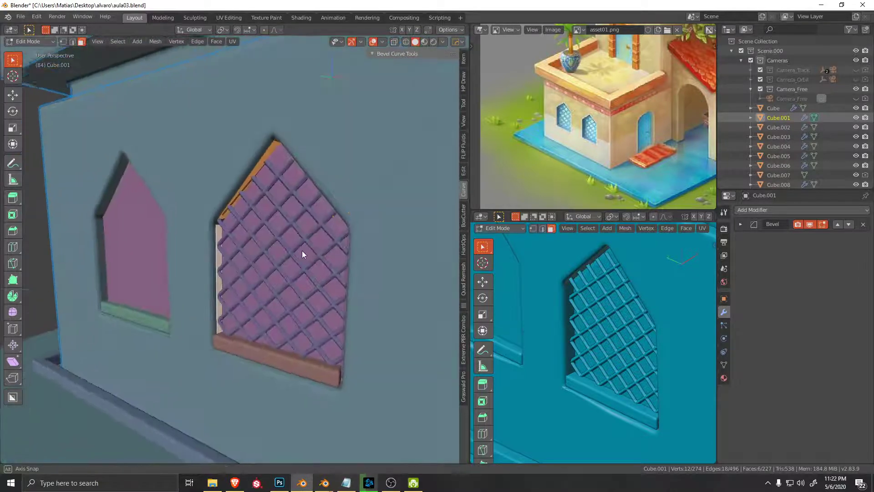
# Step: Duplicate the faces lining the window opening and separate them into a frame object
pyautogui.hotkey('shift', 'd')
pyautogui.press('Escape')
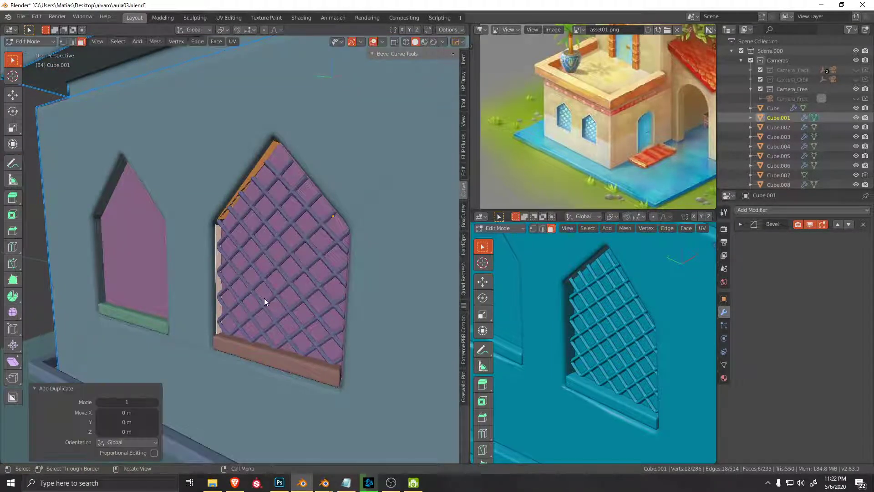
pyautogui.press('Tab')
pyautogui.click(269, 323)
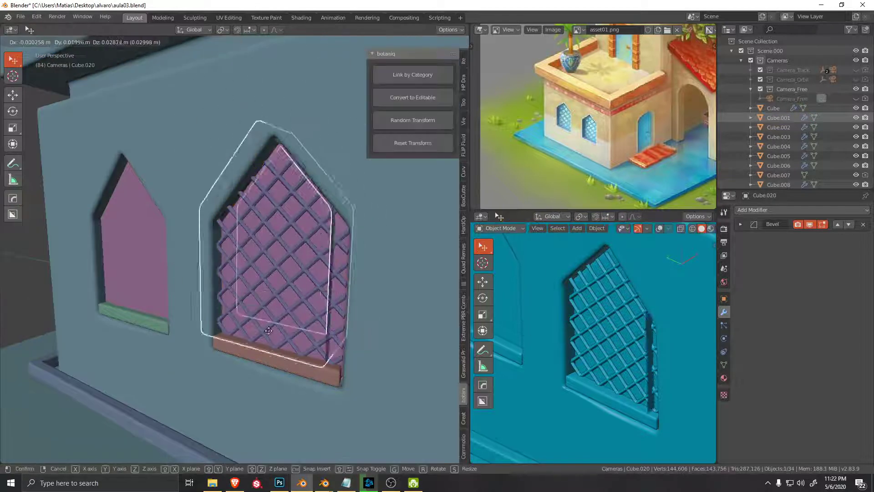
pyautogui.hotkey('ctrl', 'z')
pyautogui.moveTo(309, 277); pyautogui.dragTo(274, 346, button='middle')
pyautogui.hotkey('ctrl', 'shift', 'z')
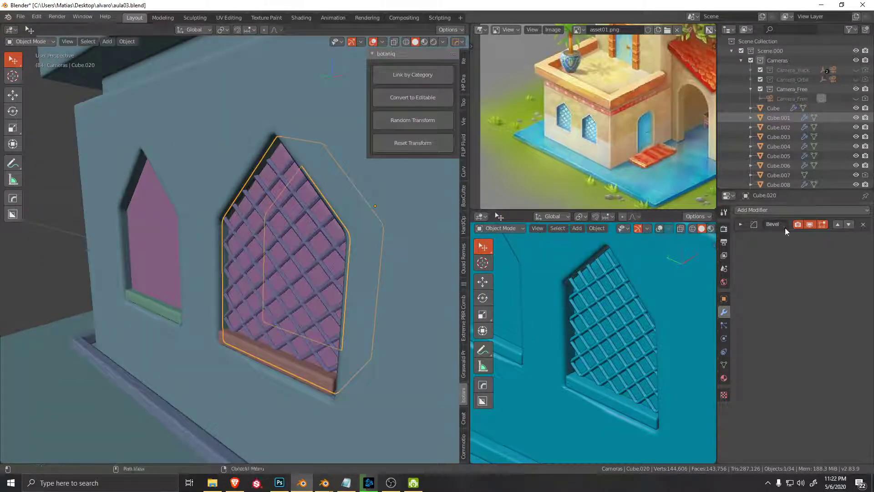
# Step: Remove the frame's Bevel modifier and extrude its faces to give it thickness
pyautogui.click(862, 225)
pyautogui.moveTo(353, 253)
pyautogui.mouseDown(button='middle')
pyautogui.moveTo(251, 270)
pyautogui.moveTo(322, 235)
pyautogui.mouseUp(button='middle')
pyautogui.press('Tab')
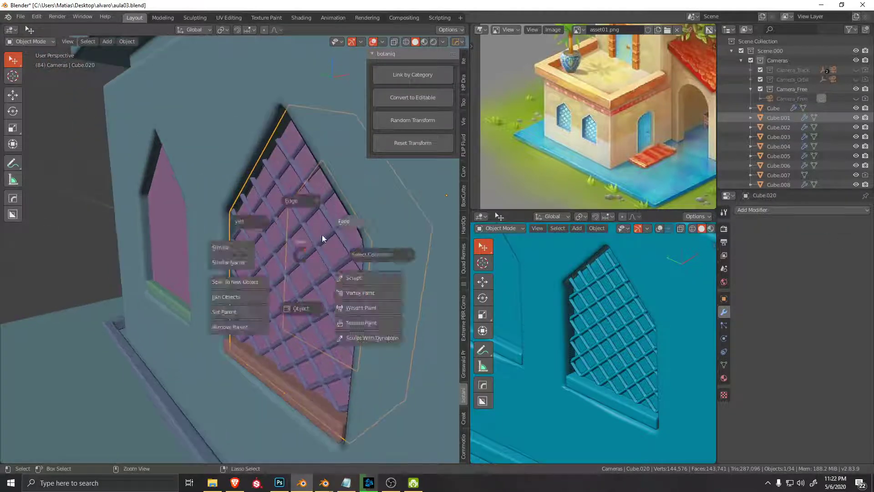
pyautogui.click(264, 248)
pyautogui.moveTo(265, 252)
pyautogui.mouseDown(button='middle')
pyautogui.moveTo(306, 269)
pyautogui.moveTo(289, 259)
pyautogui.mouseUp(button='middle')
pyautogui.hotkey('alt', 'e')
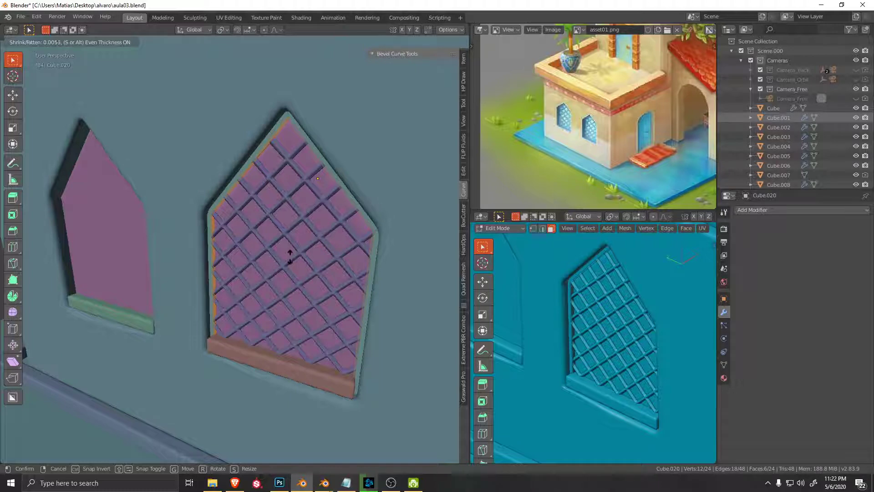
pyautogui.click(290, 256)
pyautogui.press('Tab')
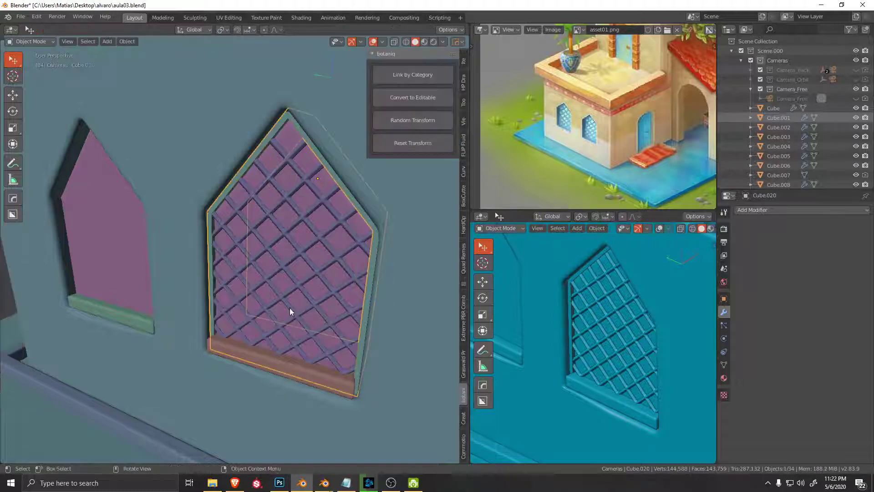
# Step: Push the frame outward along the X axis
pyautogui.moveTo(290, 308)
pyautogui.mouseDown(button='middle')
pyautogui.moveTo(305, 307)
pyautogui.moveTo(295, 316)
pyautogui.moveTo(367, 289)
pyautogui.moveTo(299, 220)
pyautogui.mouseUp(button='middle')
pyautogui.press('g')
pyautogui.press('x')
pyautogui.press('Escape')
pyautogui.press('g')
pyautogui.press('x')
pyautogui.click(295, 317)
pyautogui.scroll(4, 299, 221)
pyautogui.scroll(3, 259, 290)
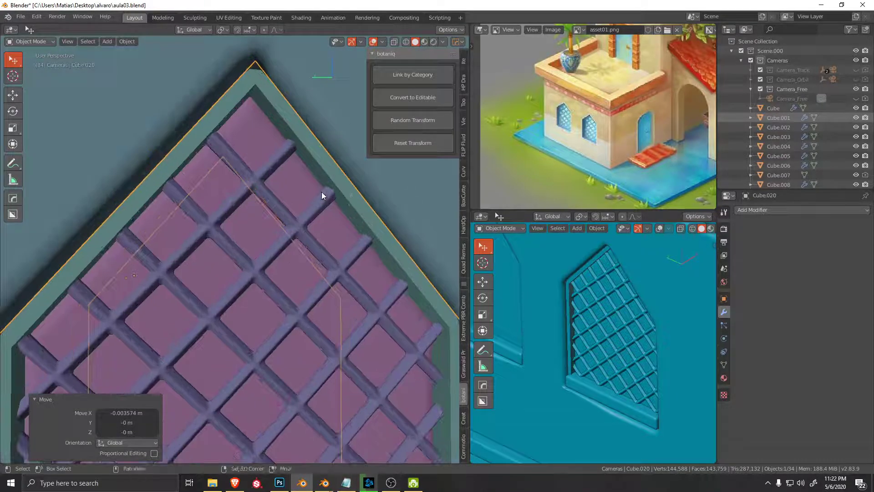
# Step: Give the frame a thin bevel of about 0.002 m and review it from several angles
pyautogui.hotkey('ctrl', 'b')
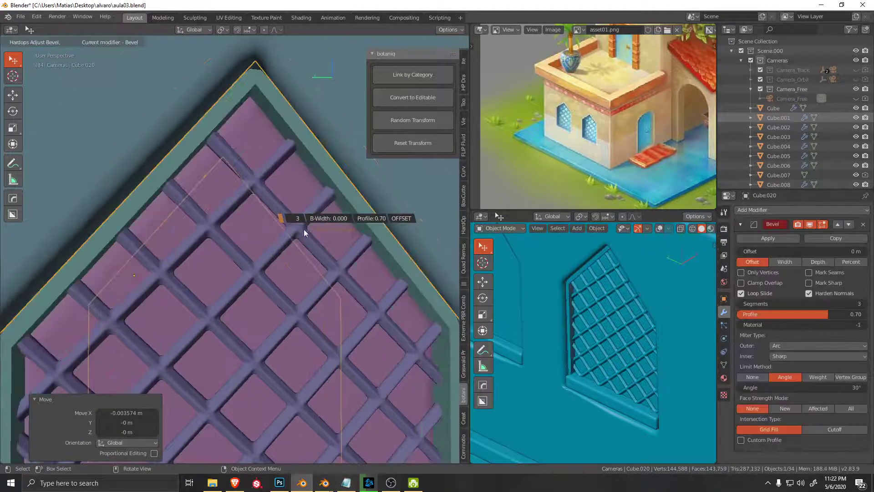
pyautogui.click(294, 228)
pyautogui.press('z')
pyautogui.scroll(-2, 290, 243)
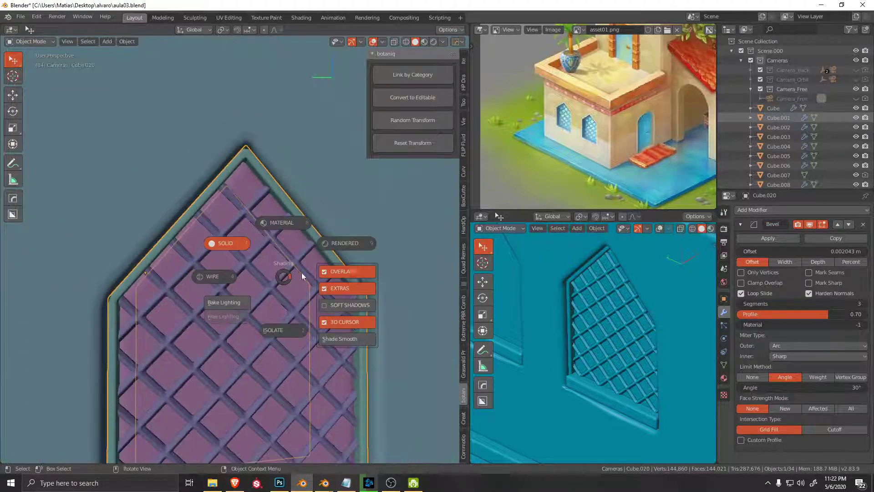
pyautogui.press('Escape')
pyautogui.scroll(-3, 305, 326)
pyautogui.moveTo(305, 326); pyautogui.dragTo(292, 286, button='middle')
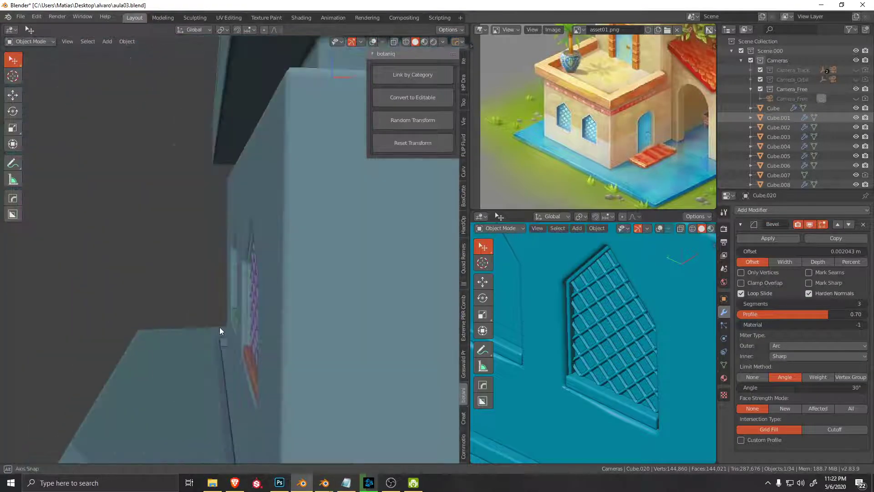
pyautogui.scroll(-3, 292, 286)
pyautogui.scroll(-2, 272, 327)
pyautogui.moveTo(273, 328)
pyautogui.mouseDown(button='middle')
pyautogui.moveTo(261, 339)
pyautogui.moveTo(270, 358)
pyautogui.mouseUp(button='middle')
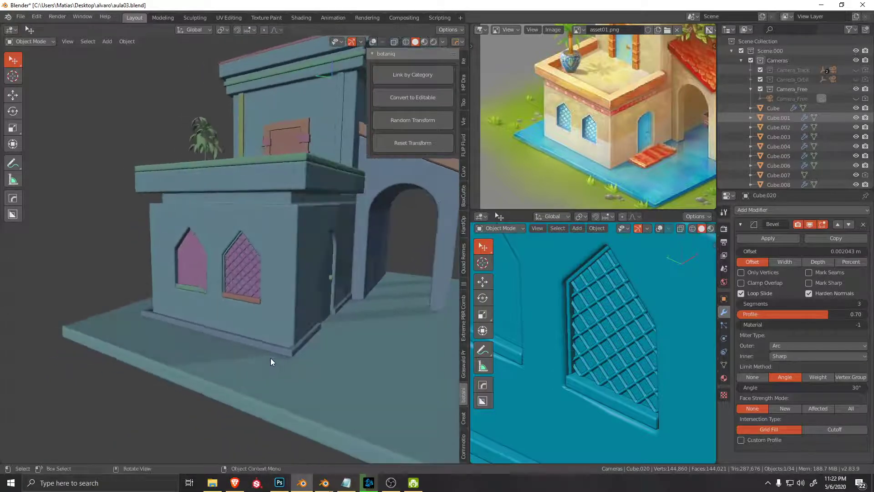
pyautogui.scroll(-3, 649, 374)
pyautogui.scroll(5, 648, 375)
pyautogui.scroll(3, 219, 293)
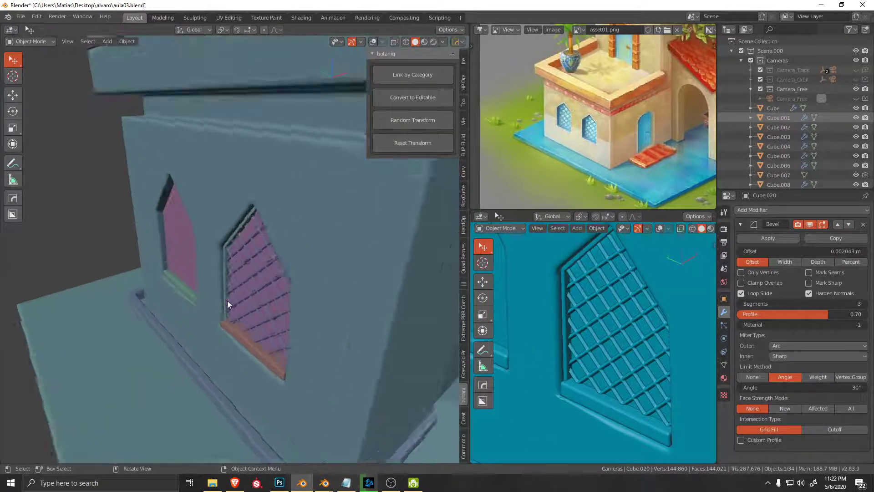
pyautogui.scroll(2, 227, 300)
pyautogui.moveTo(227, 301)
pyautogui.mouseDown(button='middle')
pyautogui.moveTo(233, 285)
pyautogui.moveTo(258, 286)
pyautogui.mouseUp(button='middle')
# Step: Undo the bevel and re-extrude the frame faces into a thicker rim
pyautogui.hotkey('ctrl', 'z')
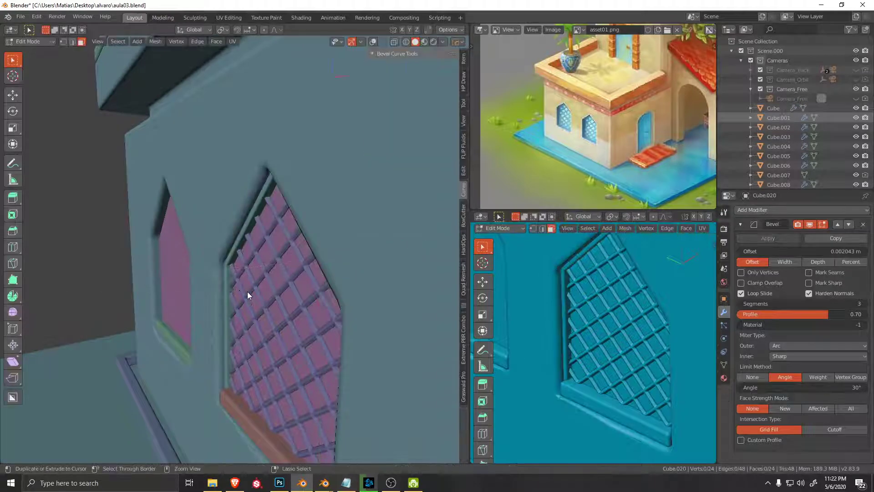
pyautogui.hotkey('ctrl', 'z')
pyautogui.press('Tab')
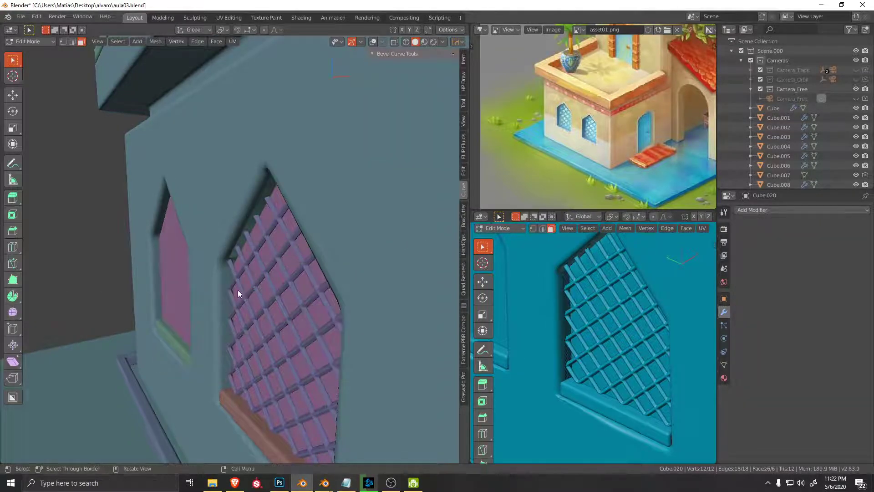
pyautogui.moveTo(237, 289); pyautogui.dragTo(262, 289, button='middle')
pyautogui.hotkey('alt', 'e')
pyautogui.click(262, 290)
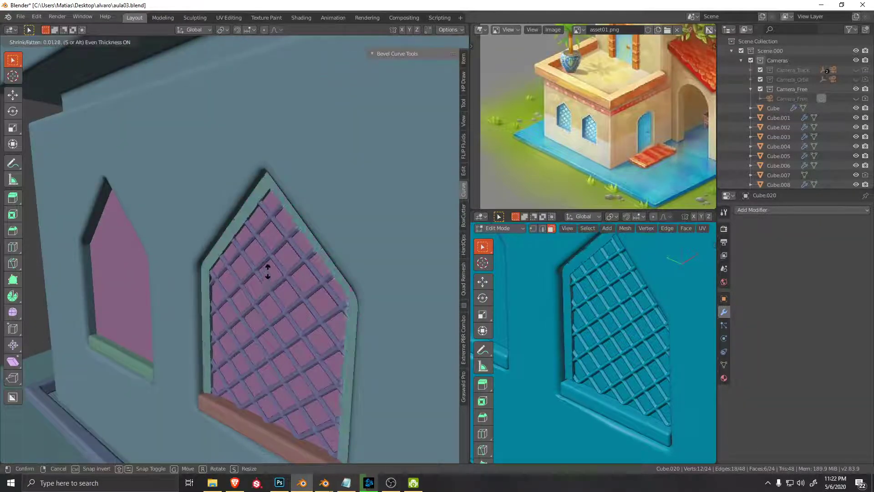
pyautogui.click(265, 277)
pyautogui.press('Tab')
pyautogui.moveTo(265, 276)
pyautogui.mouseDown(button='middle')
pyautogui.moveTo(245, 331)
pyautogui.moveTo(249, 346)
pyautogui.moveTo(285, 340)
pyautogui.moveTo(277, 342)
pyautogui.mouseUp(button='middle')
# Step: Reposition the frame along X and add a new HardOps bevel
pyautogui.press('g')
pyautogui.press('x')
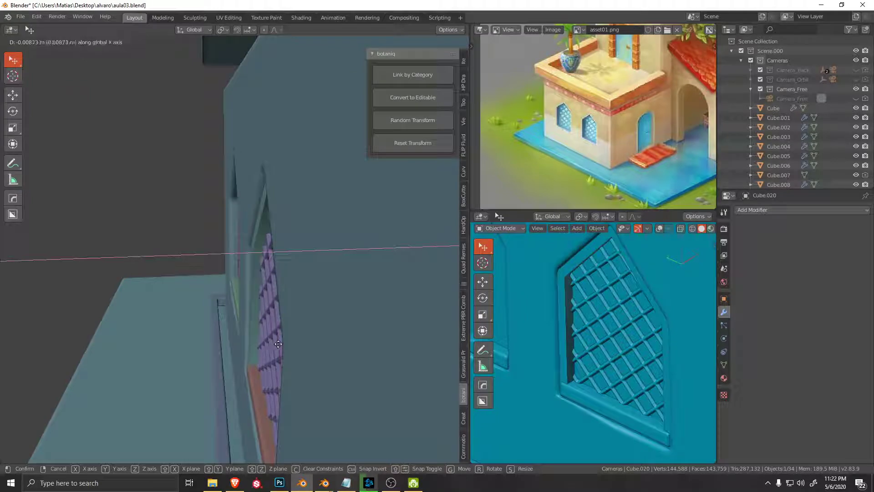
pyautogui.click(290, 344)
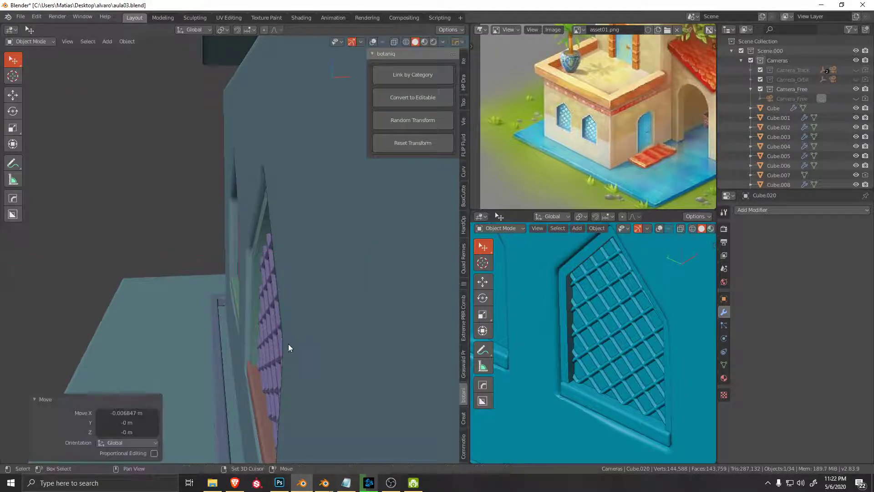
pyautogui.moveTo(288, 343); pyautogui.dragTo(274, 329, button='middle')
pyautogui.hotkey('ctrl', 'b')
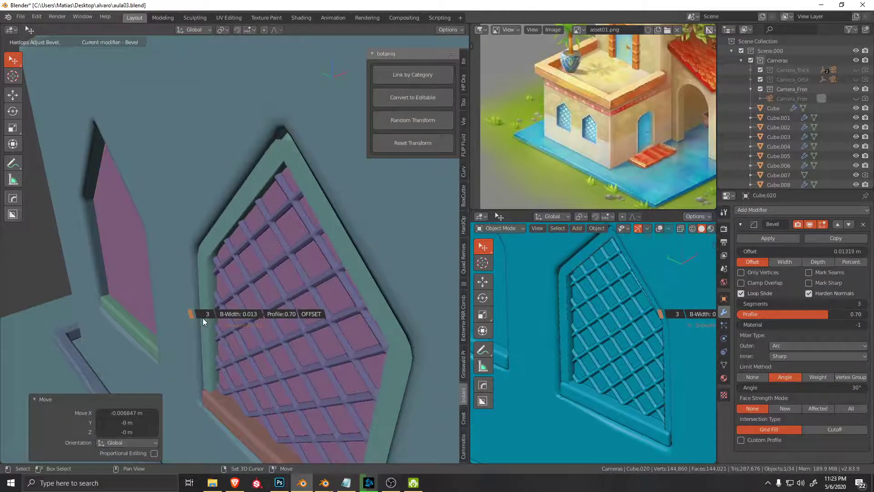
# Step: Set the frame bevel to 6 segments and narrow its width from about 0.013 to 0.0035 m
pyautogui.click(204, 318)
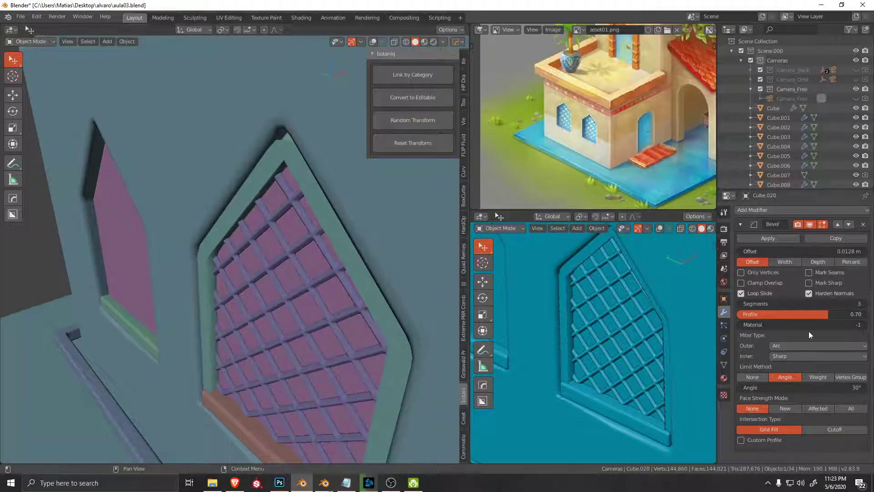
pyautogui.click(864, 303)
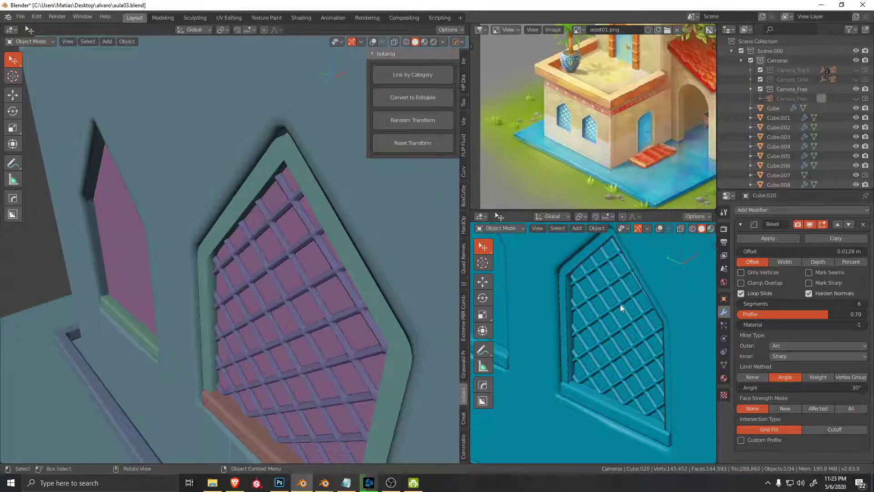
pyautogui.moveTo(319, 291)
pyautogui.mouseDown(button='middle')
pyautogui.moveTo(355, 292)
pyautogui.moveTo(353, 284)
pyautogui.mouseUp(button='middle')
pyautogui.press('q')
pyautogui.click(344, 317)
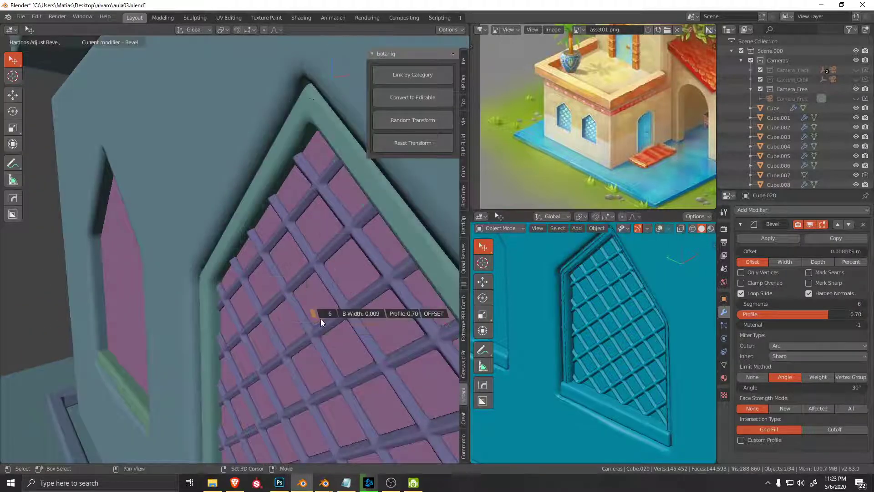
pyautogui.click(344, 319)
pyautogui.scroll(-2, 621, 395)
pyautogui.scroll(-6, 616, 360)
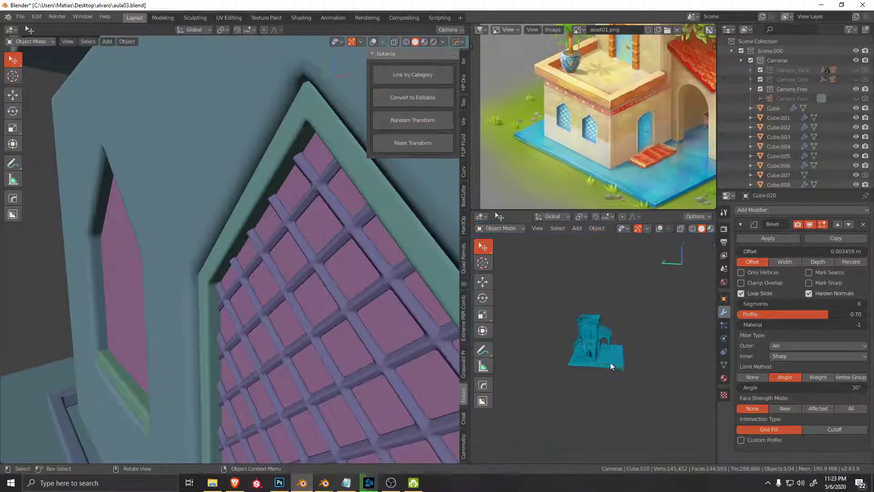
pyautogui.scroll(6, 614, 363)
pyautogui.scroll(3, 592, 355)
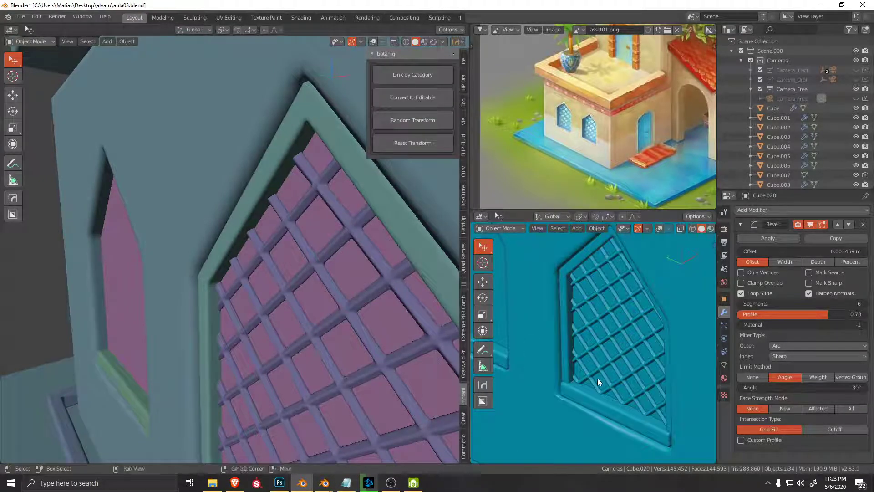
# Step: Select the window sill and turn on the viewport overlays
pyautogui.moveTo(287, 348)
pyautogui.mouseDown(button='middle')
pyautogui.moveTo(286, 161)
pyautogui.moveTo(256, 388)
pyautogui.moveTo(227, 351)
pyautogui.mouseUp(button='middle')
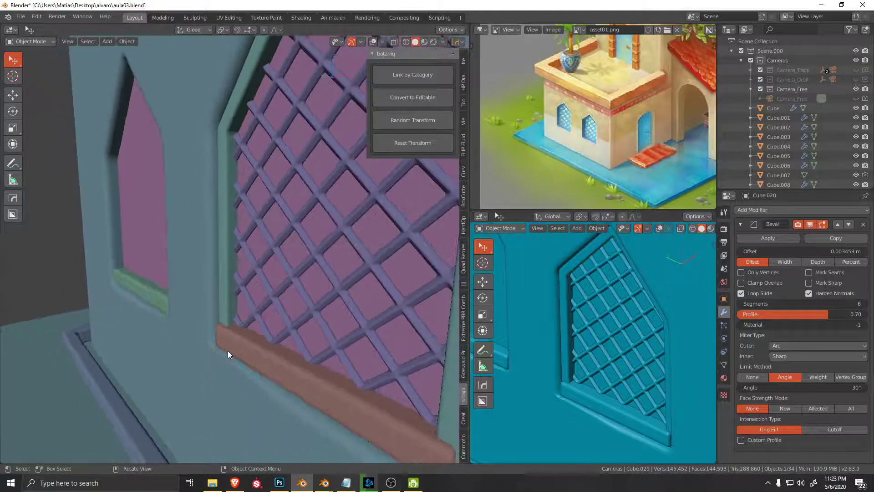
pyautogui.click(227, 350)
pyautogui.scroll(2, 228, 350)
pyautogui.scroll(2, 280, 314)
pyautogui.moveTo(280, 313)
pyautogui.mouseDown(button='middle')
pyautogui.moveTo(270, 363)
pyautogui.moveTo(299, 358)
pyautogui.moveTo(259, 367)
pyautogui.moveTo(225, 334)
pyautogui.mouseUp(button='middle')
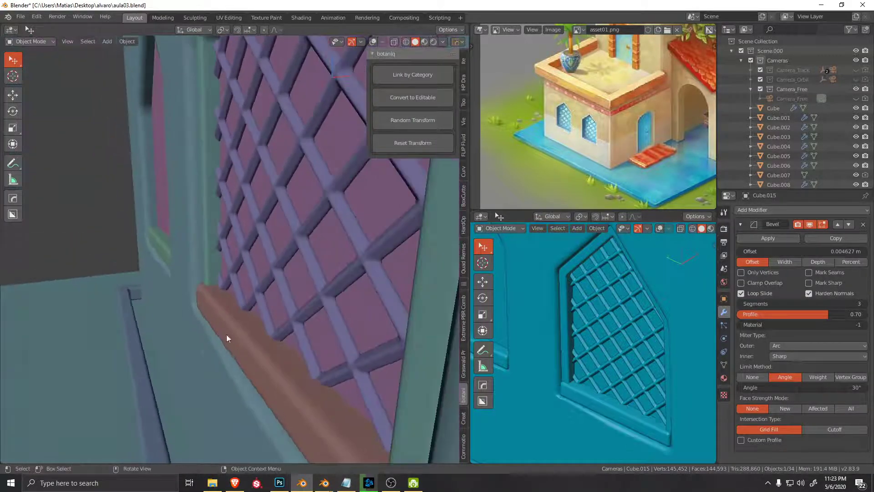
pyautogui.moveTo(211, 274)
pyautogui.mouseDown(button='middle')
pyautogui.moveTo(277, 312)
pyautogui.moveTo(303, 301)
pyautogui.moveTo(319, 329)
pyautogui.moveTo(324, 309)
pyautogui.moveTo(297, 339)
pyautogui.moveTo(259, 330)
pyautogui.mouseUp(button='middle')
pyautogui.press('z')
pyautogui.click(307, 296)
# Step: Add the lattice grille to the selection and shift it along X
pyautogui.keyDown('shift'); pyautogui.click(333, 302); pyautogui.keyUp('shift')
pyautogui.press('g')
pyautogui.press('x')
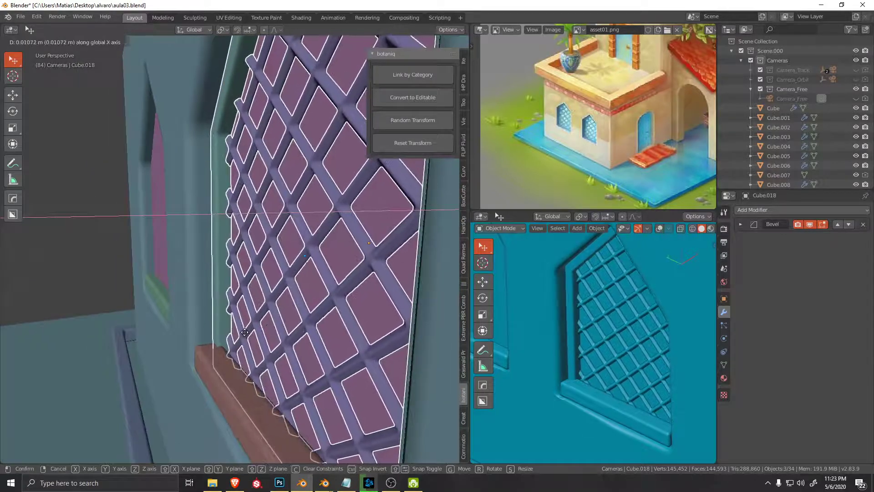
pyautogui.click(230, 364)
# Step: Nudge the sill -0.00254 m along X after cancelling a trial scale
pyautogui.click(228, 366)
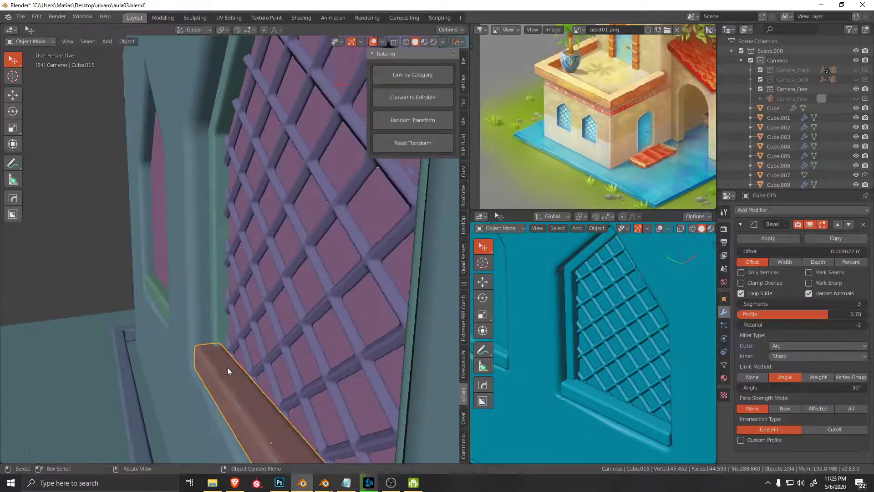
pyautogui.moveTo(227, 367); pyautogui.dragTo(238, 354, button='middle')
pyautogui.press('s')
pyautogui.press('y')
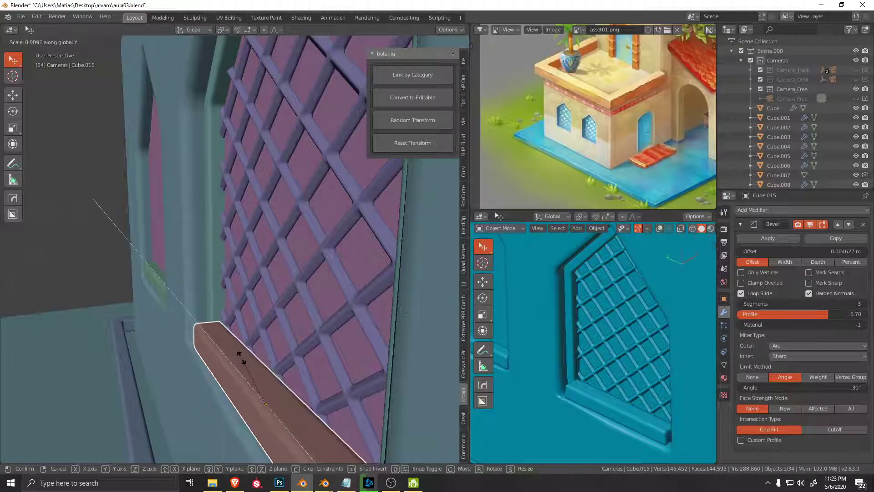
pyautogui.press('x')
pyautogui.rightClick(266, 362)
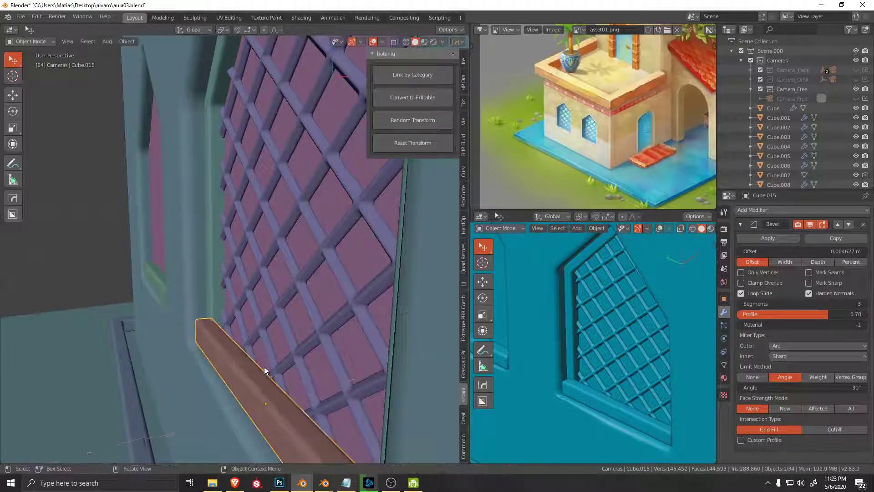
pyautogui.press('g')
pyautogui.press('x')
pyautogui.click(260, 373)
# Step: Orbit and zoom around the building corner to view both windows
pyautogui.moveTo(260, 372); pyautogui.dragTo(279, 364, button='middle')
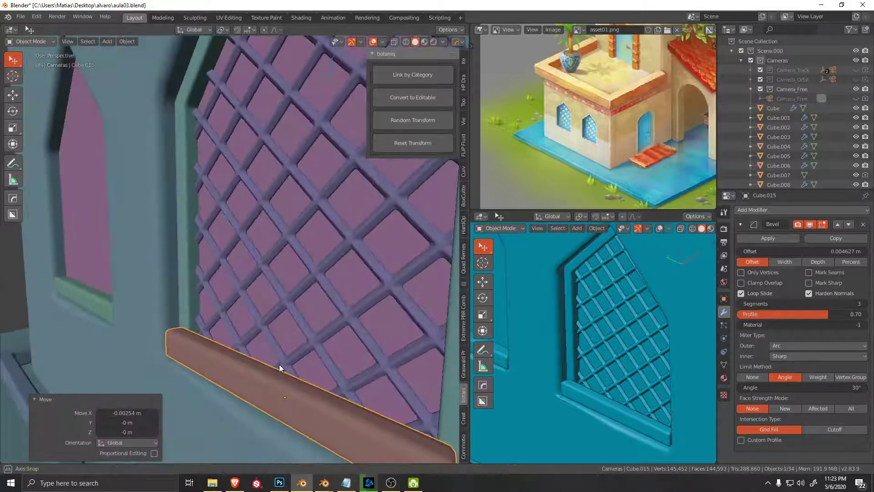
pyautogui.moveTo(656, 427); pyautogui.dragTo(630, 400, button='middle')
pyautogui.scroll(4, 630, 397)
pyautogui.scroll(5, 609, 375)
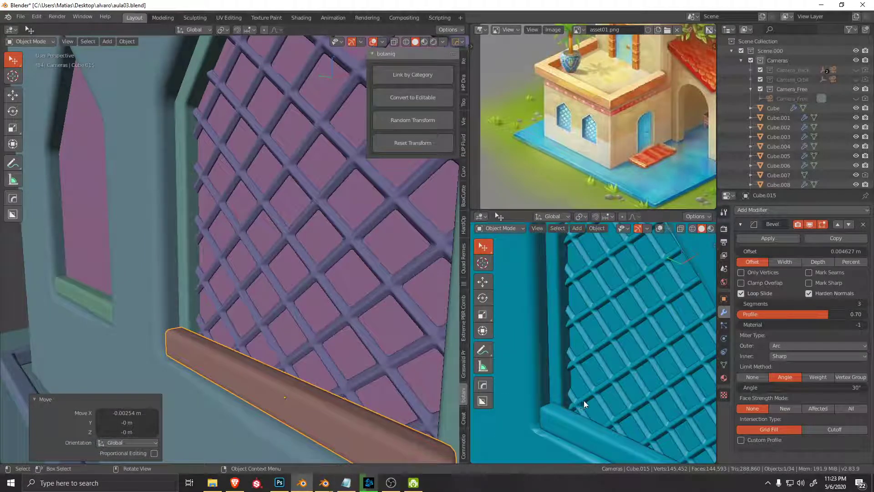
pyautogui.scroll(-5, 584, 400)
pyautogui.scroll(-2, 607, 364)
pyautogui.scroll(5, 615, 364)
pyautogui.scroll(-5, 615, 364)
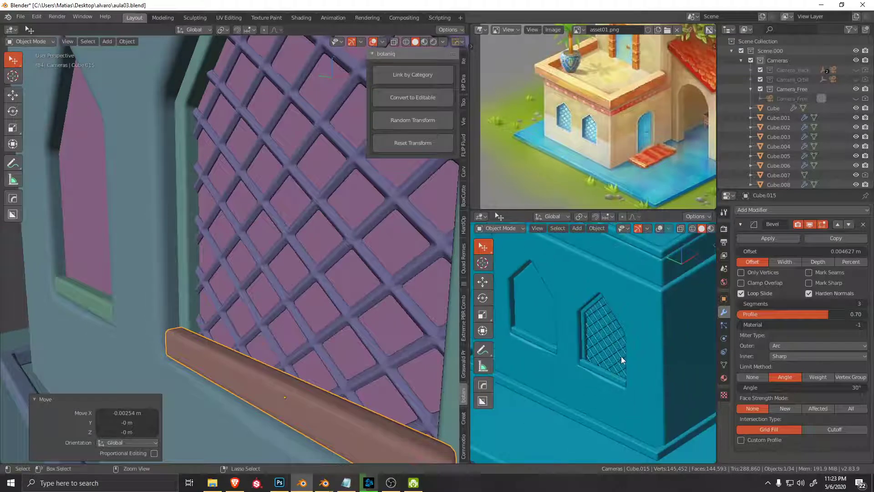
pyautogui.scroll(-3, 617, 356)
pyautogui.scroll(-3, 319, 328)
pyautogui.scroll(2, 267, 319)
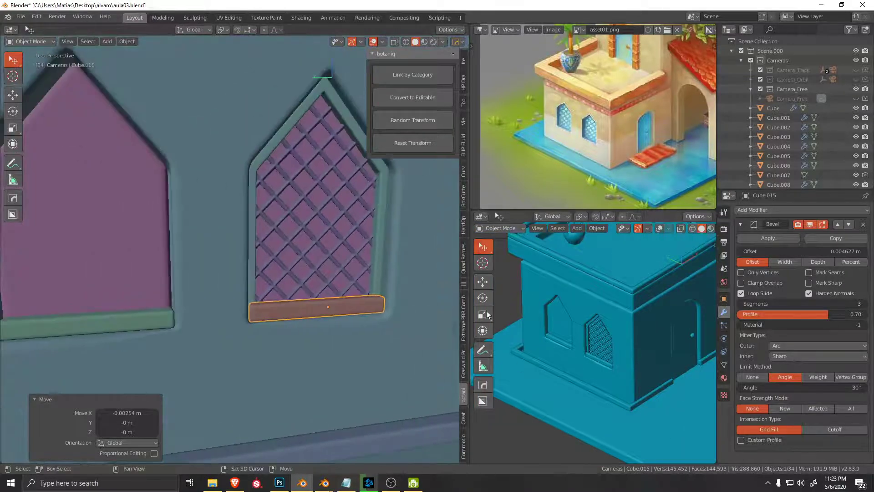
pyautogui.keyDown('shift'); pyautogui.moveTo(321, 314); pyautogui.dragTo(380, 308, button='middle'); pyautogui.keyUp('shift')
pyautogui.rightClick(172, 217)
# Step: Delete the left window's plain glass and sill
pyautogui.click(179, 302)
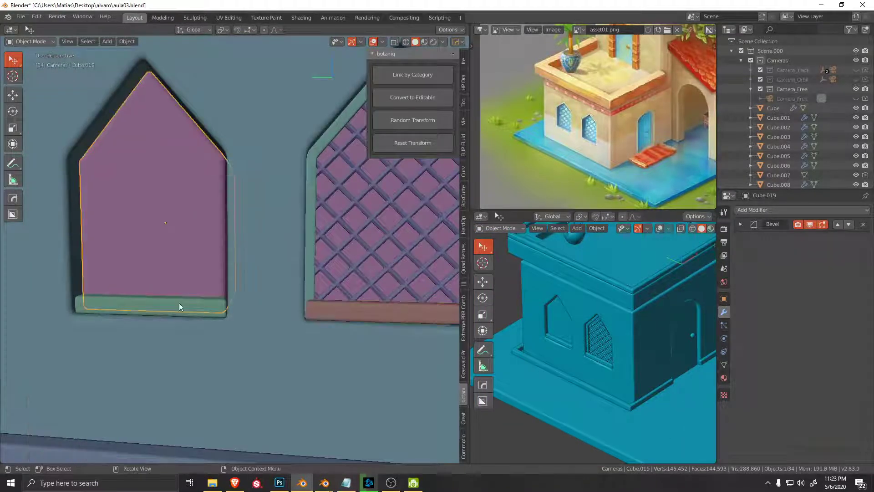
pyautogui.press('Delete')
pyautogui.moveTo(335, 264); pyautogui.dragTo(262, 266, button='middle')
pyautogui.scroll(-2, 270, 312)
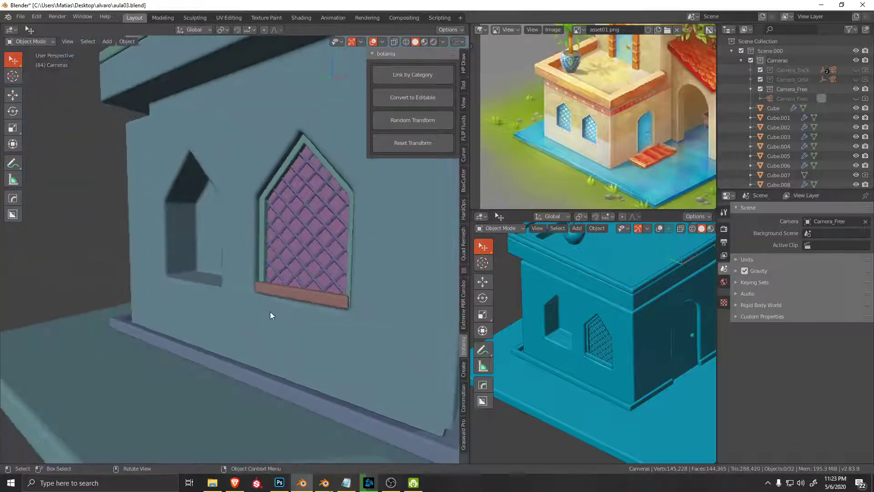
pyautogui.scroll(1, 287, 299)
# Step: Select the right window's sill, lattice grille and frame together
pyautogui.click(319, 306)
pyautogui.keyDown('shift'); pyautogui.click(294, 286); pyautogui.keyUp('shift')
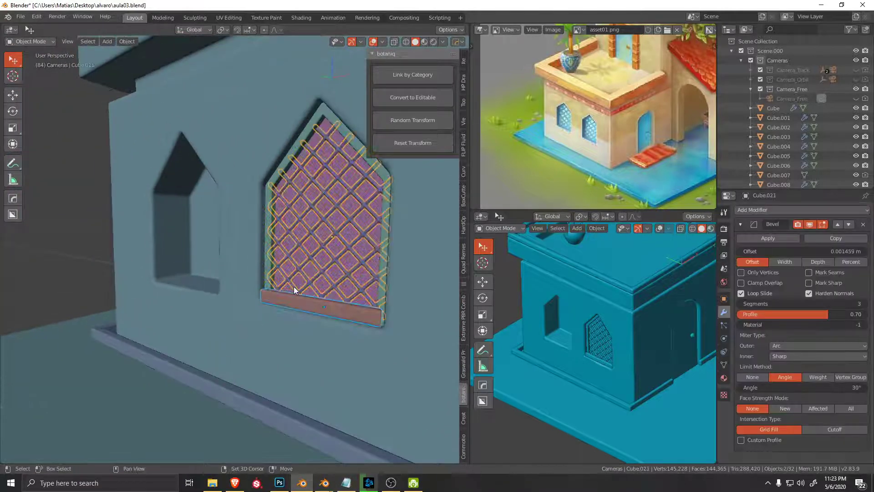
pyautogui.press('g')
pyautogui.rightClick(323, 297)
pyautogui.moveTo(320, 298); pyautogui.dragTo(300, 296, button='middle')
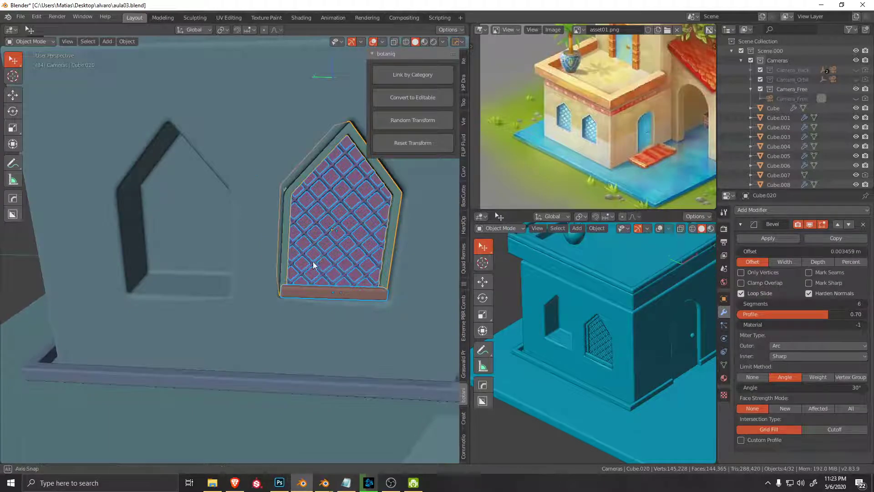
pyautogui.moveTo(313, 262)
pyautogui.mouseDown(button='middle')
pyautogui.moveTo(369, 290)
pyautogui.moveTo(355, 294)
pyautogui.moveTo(387, 303)
pyautogui.mouseUp(button='middle')
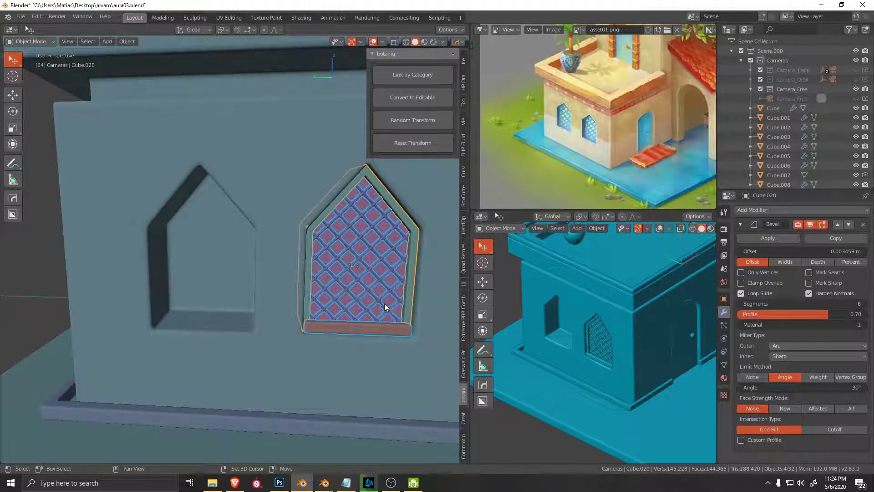
# Step: Duplicate them along Y by about 0.267 m into the left opening, then check the camera view
pyautogui.hotkey('shift', 'd')
pyautogui.press('y')
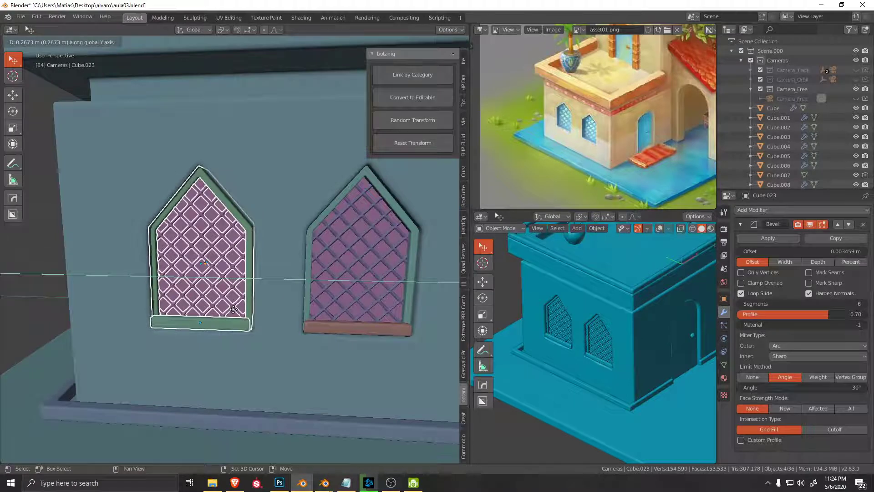
pyautogui.click(233, 310)
pyautogui.scroll(5, 586, 379)
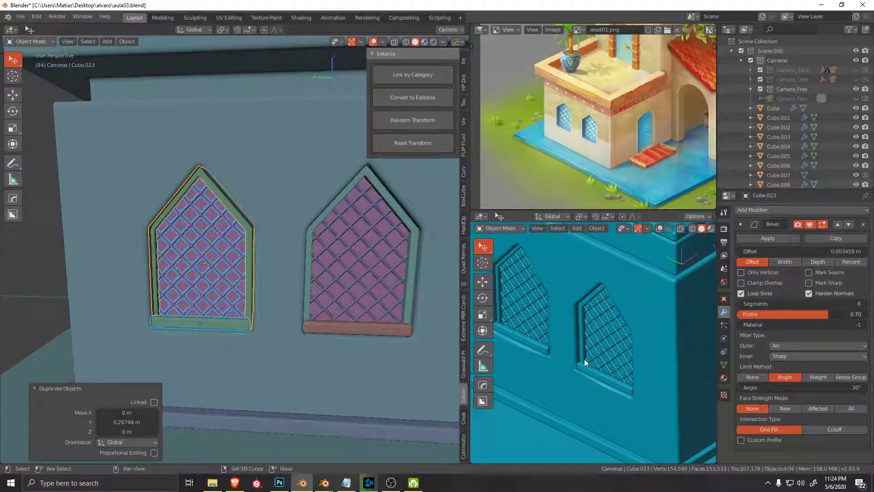
pyautogui.moveTo(583, 359); pyautogui.dragTo(620, 375, button='middle')
pyautogui.scroll(-4, 611, 369)
pyautogui.scroll(-3, 602, 405)
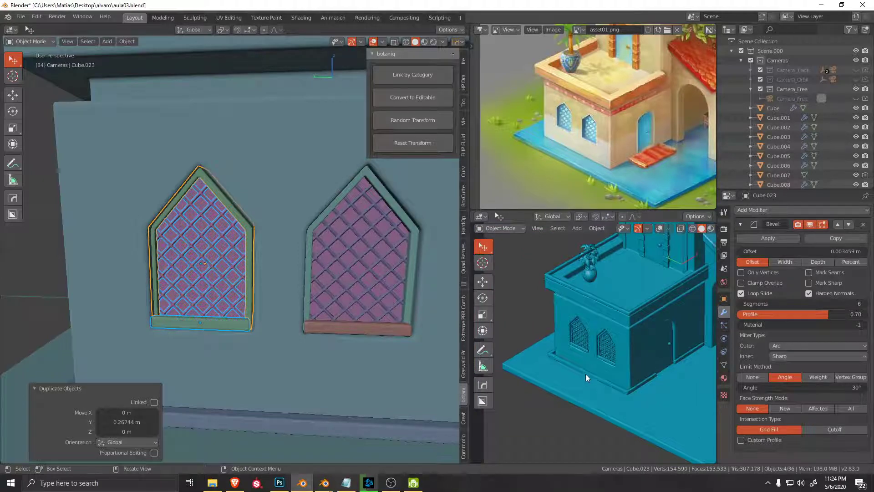
pyautogui.press('KP_0')
pyautogui.hotkey('ctrl', 'Tab')
pyautogui.moveTo(267, 344)
pyautogui.mouseDown(button='middle')
pyautogui.moveTo(278, 342)
pyautogui.moveTo(274, 283)
pyautogui.mouseUp(button='middle')
pyautogui.click(259, 315)
pyautogui.press('Tab')
pyautogui.press('Tab')
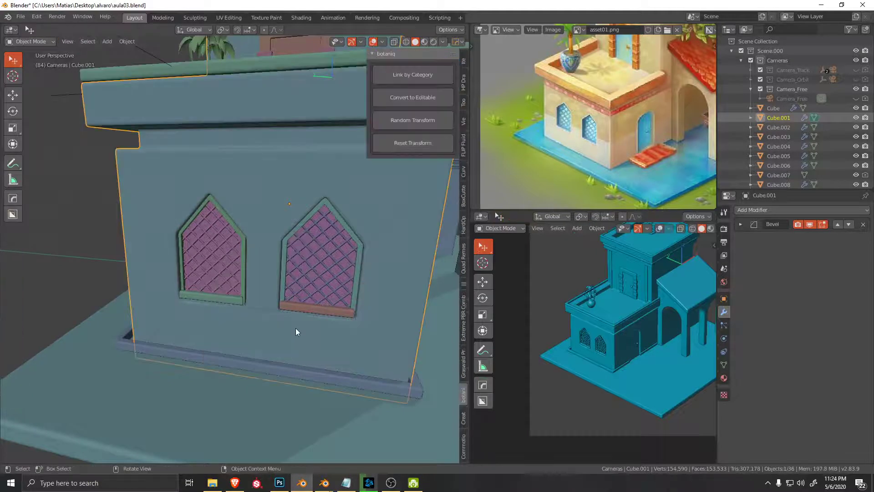
pyautogui.moveTo(296, 328); pyautogui.dragTo(407, 303, button='middle')
pyautogui.scroll(4, 586, 357)
pyautogui.scroll(3, 601, 362)
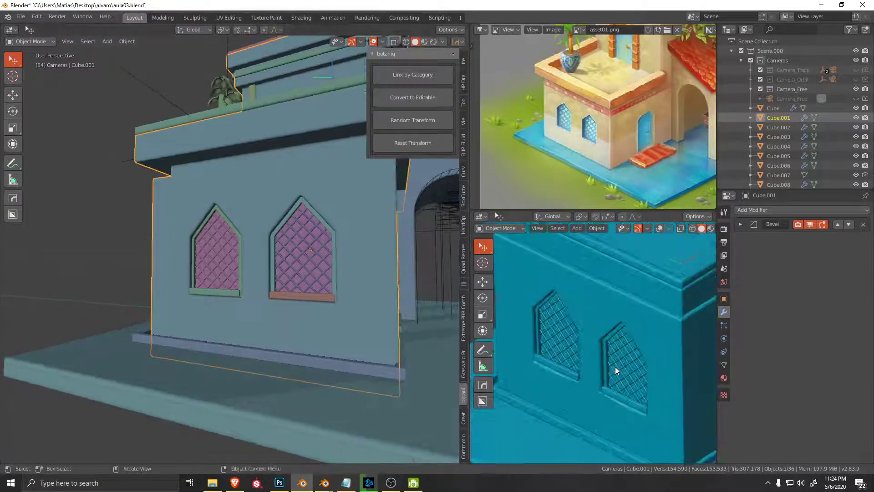
pyautogui.scroll(-2, 638, 333)
pyautogui.scroll(-2, 621, 354)
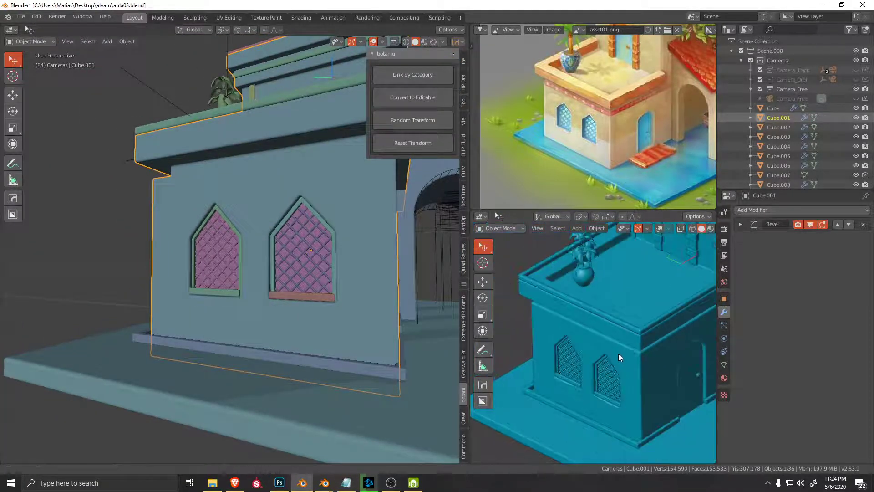
pyautogui.scroll(-2, 617, 353)
pyautogui.scroll(-2, 628, 342)
pyautogui.scroll(-2, 591, 333)
pyautogui.scroll(-2, 644, 349)
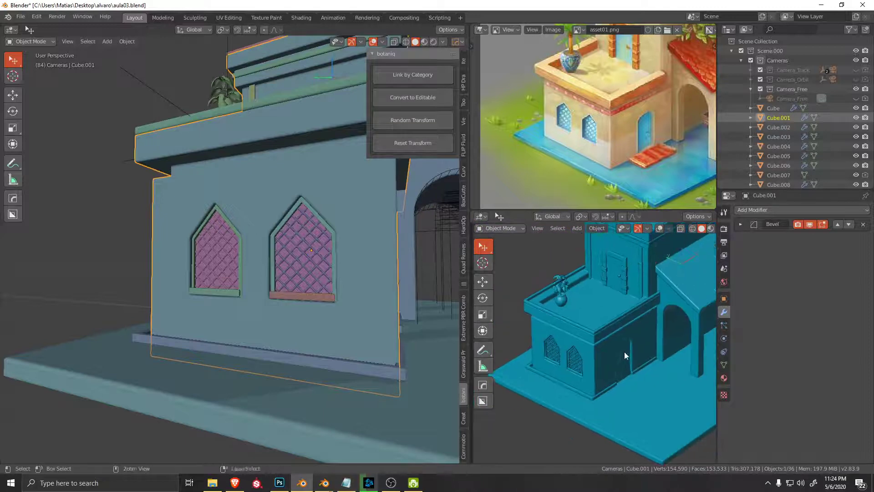
pyautogui.scroll(-3, 624, 352)
pyautogui.scroll(2, 619, 382)
pyautogui.scroll(1, 605, 357)
pyautogui.scroll(2, 598, 350)
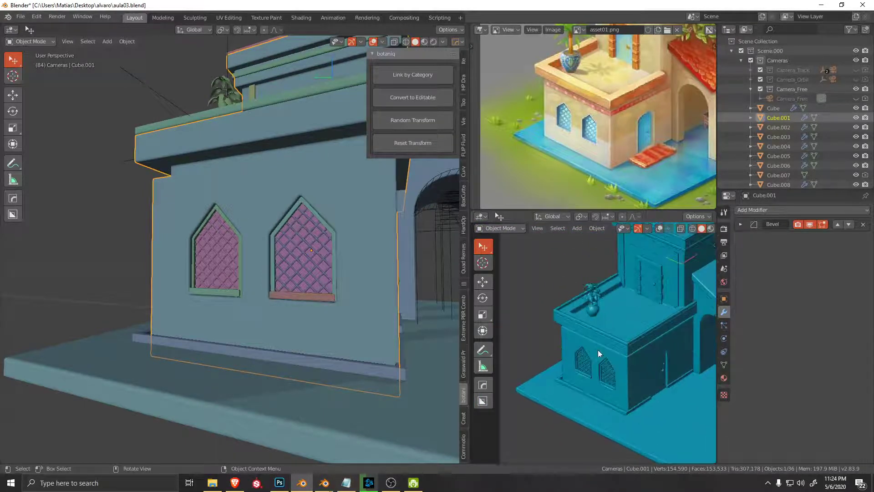
pyautogui.scroll(1, 598, 350)
pyautogui.scroll(1, 614, 359)
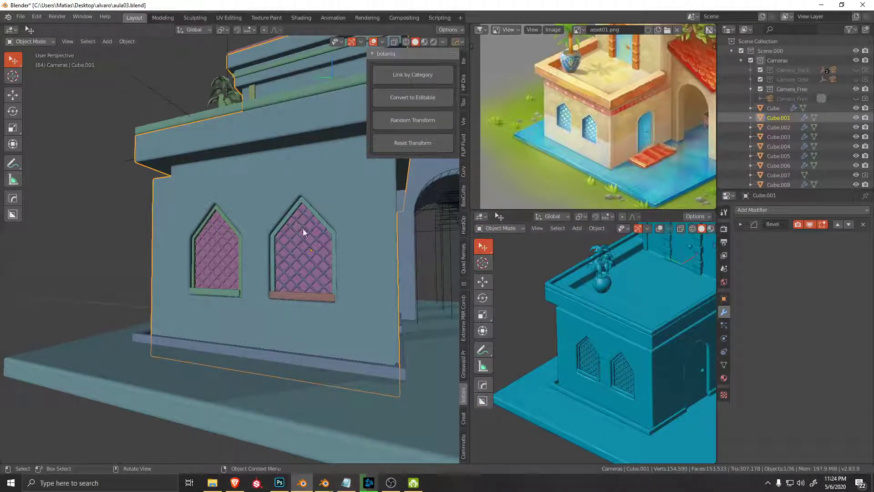
pyautogui.moveTo(302, 229)
pyautogui.mouseDown(button='middle')
pyautogui.moveTo(308, 292)
pyautogui.moveTo(289, 255)
pyautogui.moveTo(301, 249)
pyautogui.moveTo(304, 298)
pyautogui.moveTo(269, 284)
pyautogui.mouseUp(button='middle')
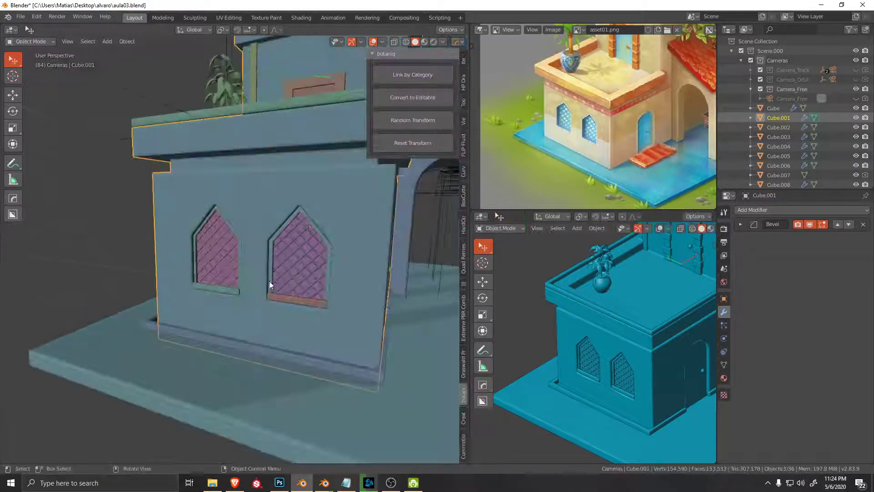
pyautogui.scroll(3, 587, 345)
pyautogui.scroll(3, 583, 330)
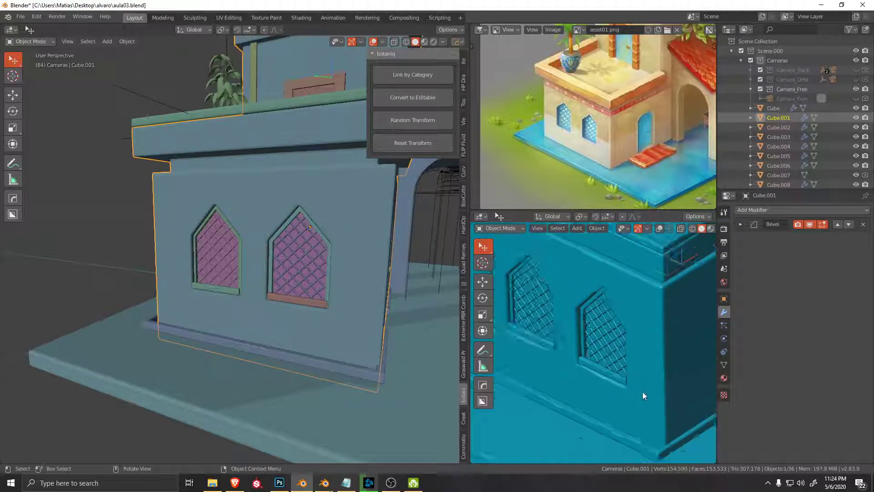
pyautogui.scroll(3, 642, 392)
pyautogui.scroll(3, 303, 334)
pyautogui.moveTo(304, 334)
pyautogui.mouseDown(button='middle')
pyautogui.moveTo(294, 350)
pyautogui.moveTo(324, 389)
pyautogui.moveTo(368, 354)
pyautogui.moveTo(325, 329)
pyautogui.mouseUp(button='middle')
pyautogui.scroll(-3, 328, 384)
pyautogui.scroll(-3, 648, 401)
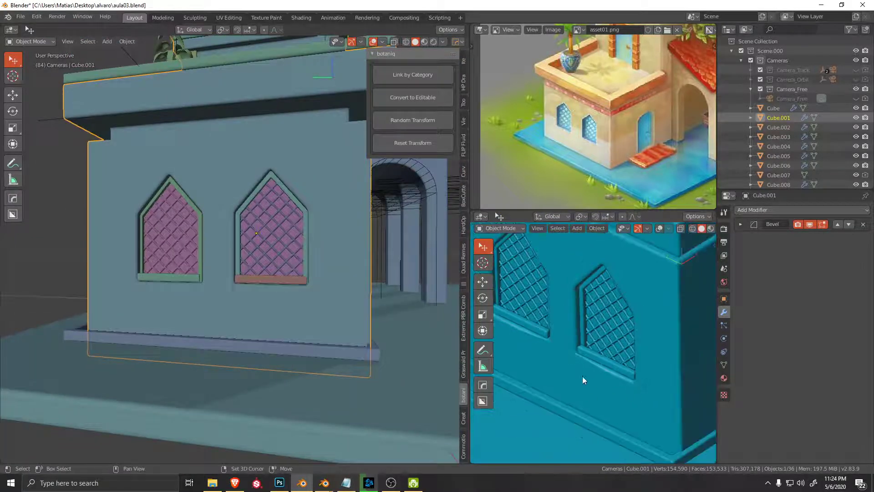
pyautogui.moveTo(583, 376); pyautogui.dragTo(632, 387, button='middle')
# Step: Enter Edit Mode on the wall, isolate it in local view and deselect everything
pyautogui.scroll(2, 631, 387)
pyautogui.hotkey('ctrl', 'w')
pyautogui.press('Tab')
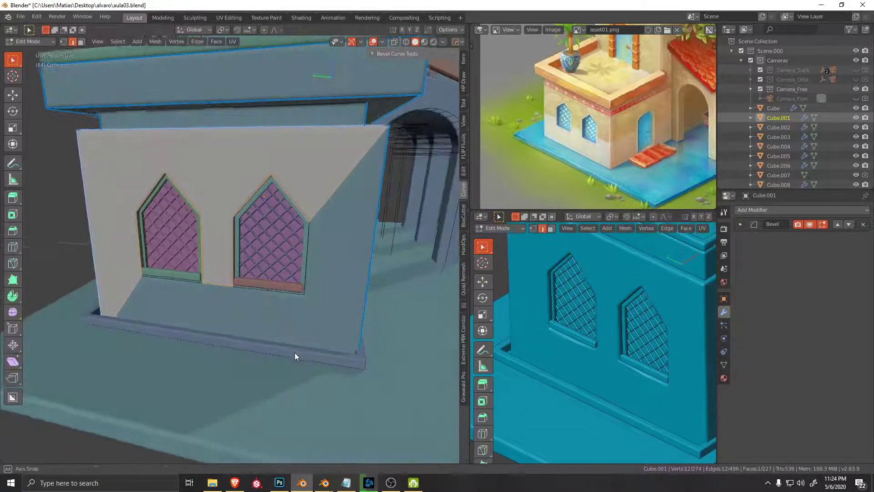
pyautogui.moveTo(268, 301); pyautogui.dragTo(285, 314, button='middle')
pyautogui.hotkey('ctrl', 'l')
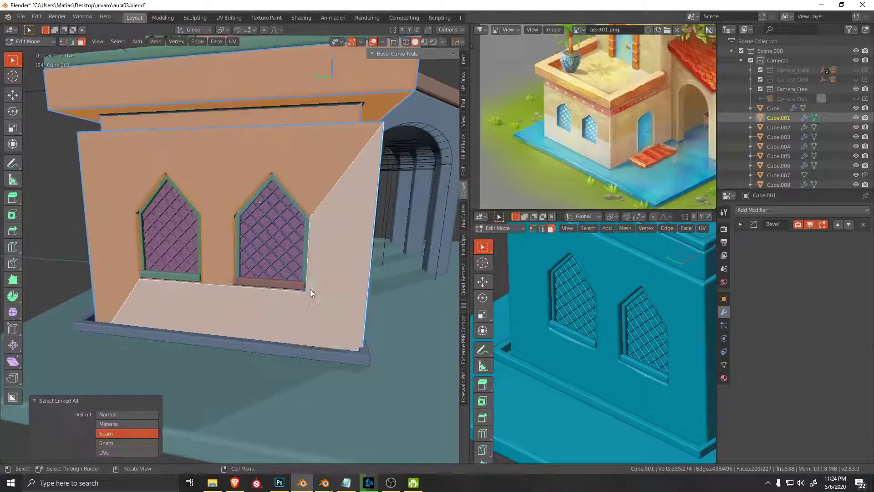
pyautogui.press('KP_Divide')
pyautogui.hotkey('alt', 'a')
# Step: Switch to edge select and start a knife cut below the right window opening
pyautogui.moveTo(296, 381); pyautogui.dragTo(293, 283, button='middle')
pyautogui.hotkey('ctrl', 'Tab')
pyautogui.click(293, 321)
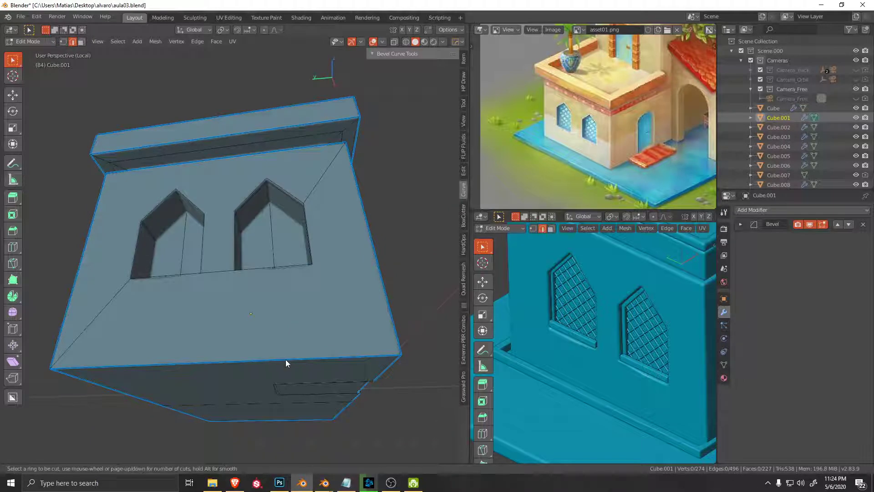
pyautogui.moveTo(344, 320)
pyautogui.mouseDown(button='middle')
pyautogui.moveTo(437, 325)
pyautogui.moveTo(438, 360)
pyautogui.mouseUp(button='middle')
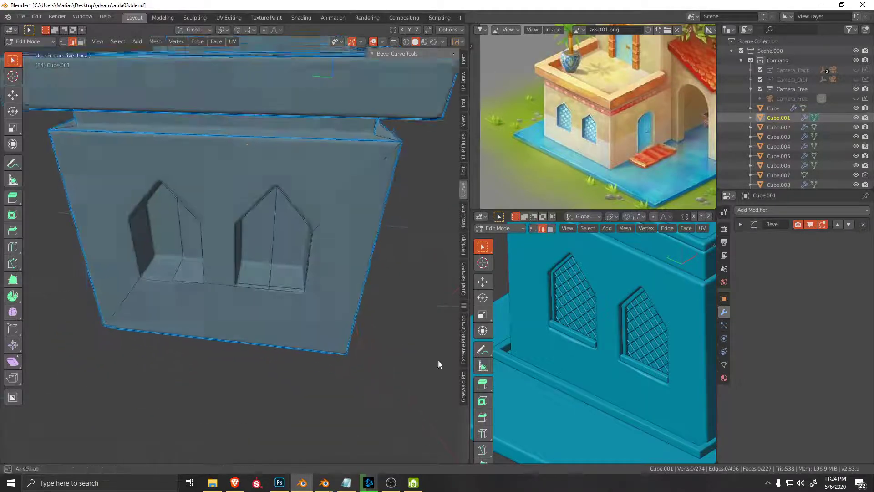
pyautogui.press('k')
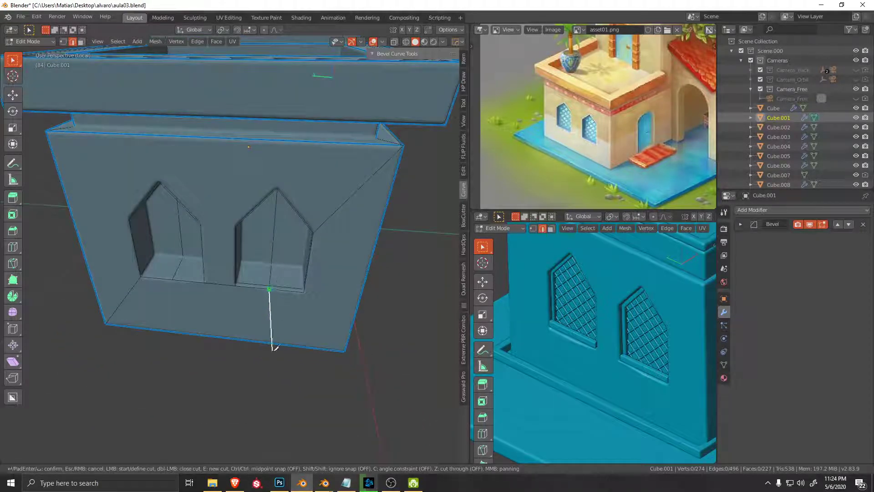
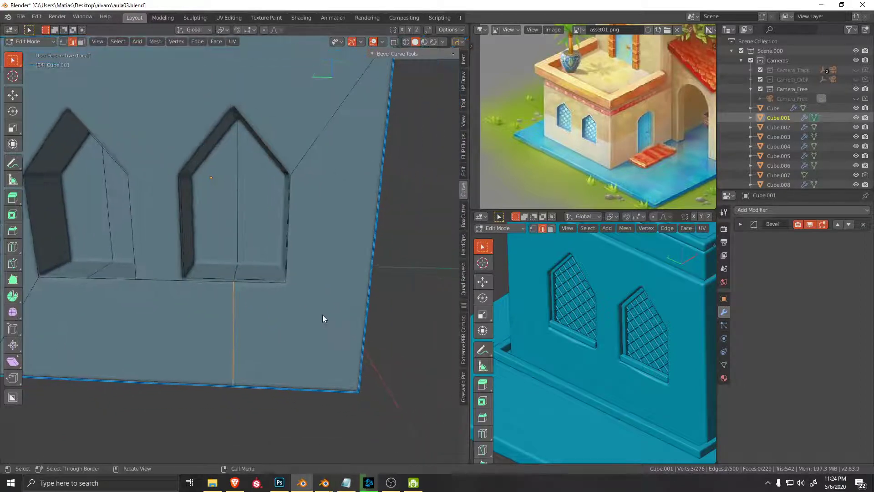
# Step: Join two vertices at the window's bottom-right corner with a new edge
pyautogui.hotkey('ctrl', 'Tab')
pyautogui.click(302, 278)
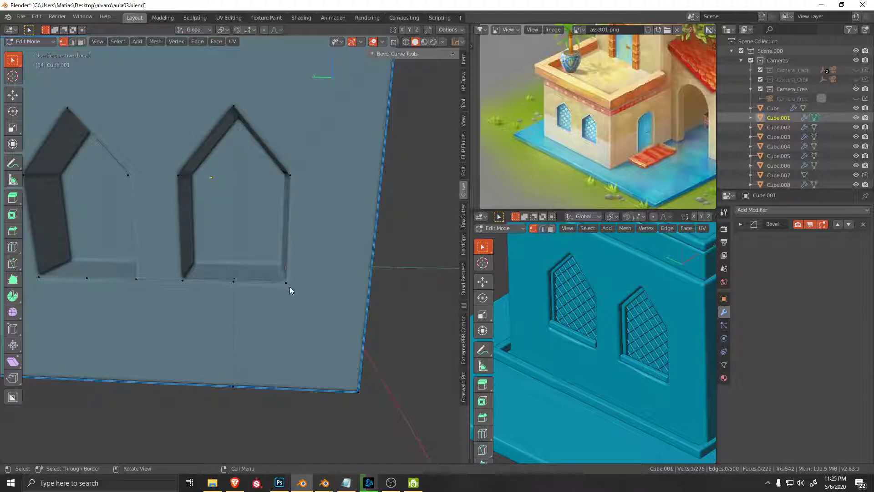
pyautogui.keyDown('shift'); pyautogui.click(358, 391); pyautogui.keyUp('shift')
pyautogui.press('f')
pyautogui.moveTo(341, 317); pyautogui.dragTo(329, 317, button='middle')
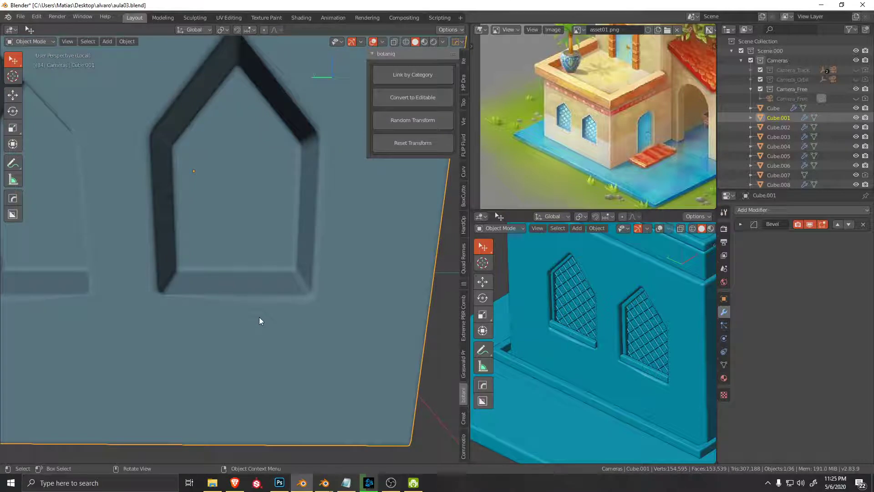
# Step: Select the window's inner edge loop and nudge it along the X axis
pyautogui.press('Tab')
pyautogui.click(271, 248)
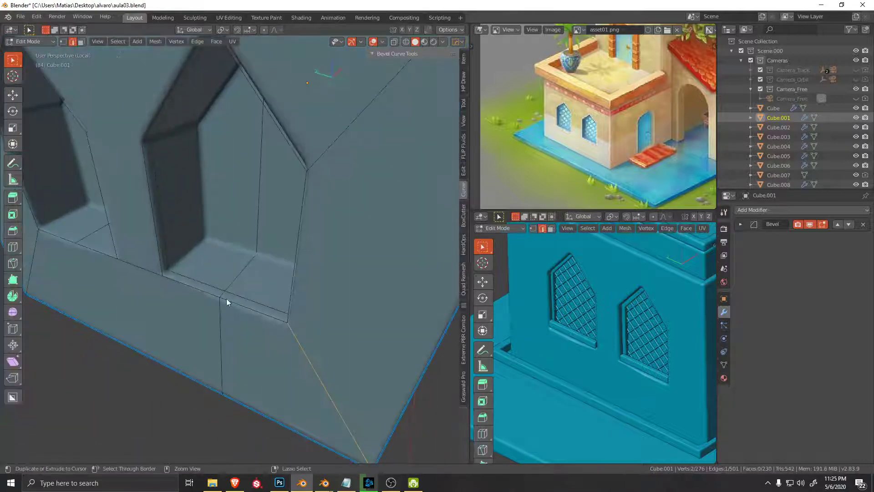
pyautogui.moveTo(226, 298)
pyautogui.mouseDown(button='middle')
pyautogui.moveTo(225, 329)
pyautogui.moveTo(236, 297)
pyautogui.mouseUp(button='middle')
pyautogui.keyDown('alt'); pyautogui.click(239, 295); pyautogui.keyUp('alt')
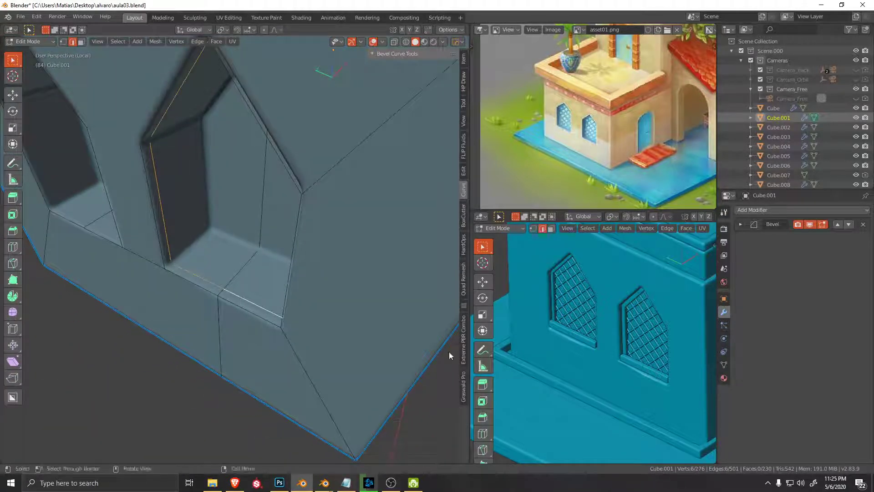
pyautogui.scroll(2, 650, 389)
pyautogui.scroll(2, 623, 373)
pyautogui.press('g')
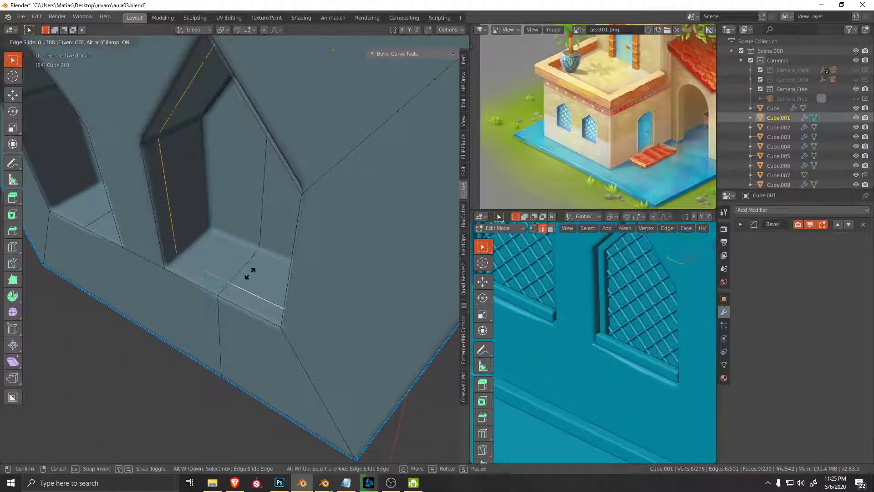
pyautogui.press('x')
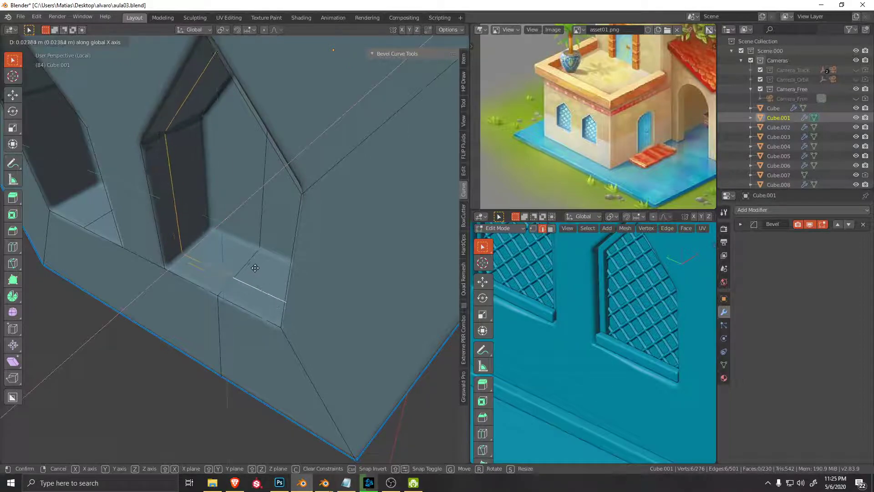
pyautogui.click(259, 266)
# Step: Add a loop cut through the wall beneath the window recess
pyautogui.moveTo(255, 303)
pyautogui.mouseDown(button='middle')
pyautogui.moveTo(300, 299)
pyautogui.moveTo(265, 310)
pyautogui.mouseUp(button='middle')
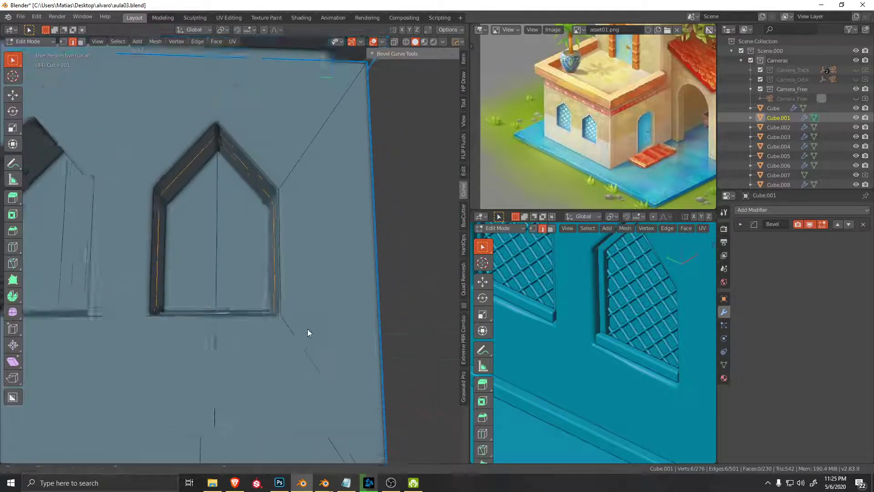
pyautogui.hotkey('ctrl', 'r')
pyautogui.click(265, 310)
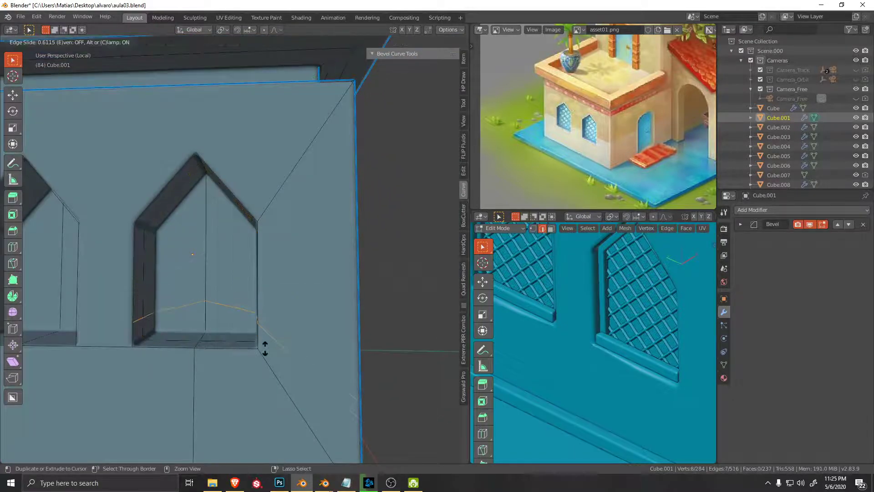
# Step: Confirm the loop cut's slide position and reorient the view to face the wall
pyautogui.click(263, 370)
pyautogui.press('Tab')
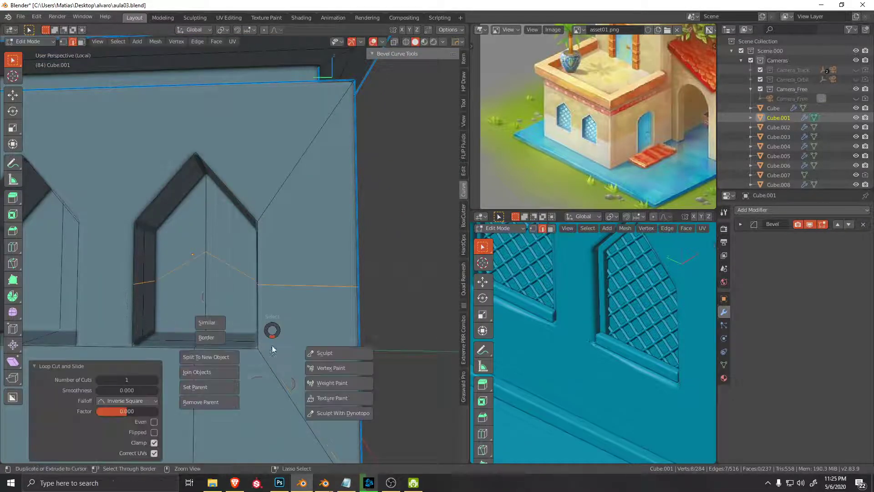
pyautogui.moveTo(267, 381)
pyautogui.mouseDown(button='middle')
pyautogui.moveTo(318, 387)
pyautogui.moveTo(223, 370)
pyautogui.moveTo(276, 373)
pyautogui.moveTo(258, 326)
pyautogui.moveTo(276, 290)
pyautogui.moveTo(253, 314)
pyautogui.moveTo(227, 273)
pyautogui.moveTo(265, 269)
pyautogui.mouseUp(button='middle')
pyautogui.press('Tab')
pyautogui.press('Tab')
pyautogui.click(293, 296)
pyautogui.press('Tab')
pyautogui.moveTo(292, 296)
pyautogui.mouseDown(button='middle')
pyautogui.moveTo(250, 248)
pyautogui.moveTo(231, 302)
pyautogui.moveTo(208, 260)
pyautogui.moveTo(253, 305)
pyautogui.mouseUp(button='middle')
pyautogui.scroll(-3, 231, 302)
# Step: Undo a trial loop cut across the left window and line up a side orthographic view
pyautogui.press('q')
pyautogui.click(239, 244)
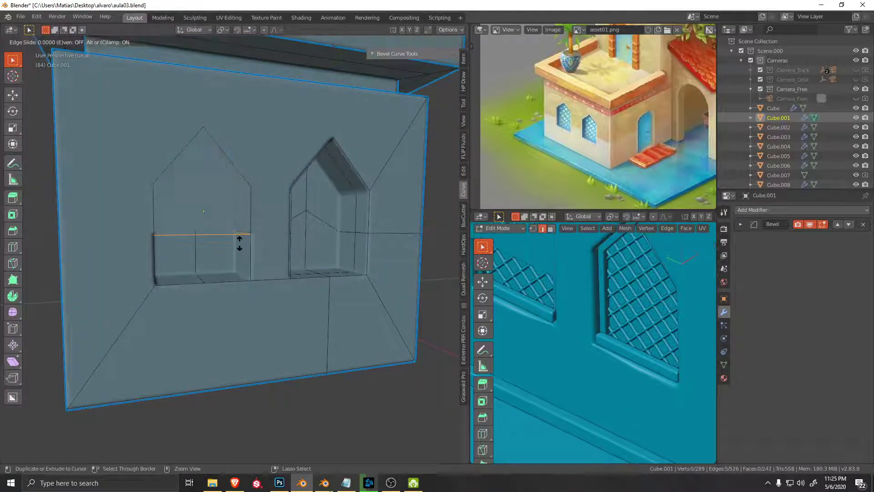
pyautogui.hotkey('ctrl', 'z')
pyautogui.moveTo(230, 247)
pyautogui.mouseDown(button='middle')
pyautogui.moveTo(300, 312)
pyautogui.moveTo(266, 367)
pyautogui.moveTo(285, 271)
pyautogui.mouseUp(button='middle')
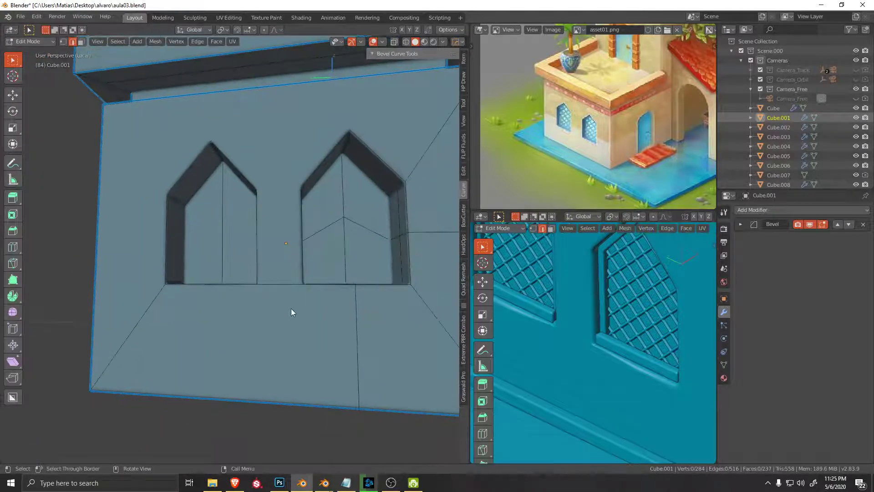
pyautogui.press('KP_3')
pyautogui.moveTo(156, 387)
pyautogui.mouseDown(button='middle')
pyautogui.moveTo(291, 352)
pyautogui.moveTo(312, 332)
pyautogui.moveTo(378, 321)
pyautogui.mouseUp(button='middle')
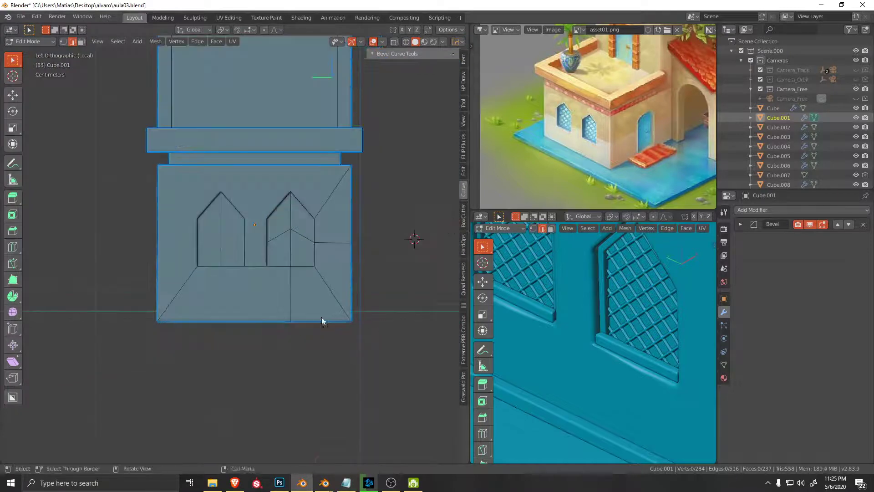
pyautogui.scroll(3, 321, 317)
# Step: Knife an angle-constrained horizontal cut across the wall to its edge
pyautogui.press('k')
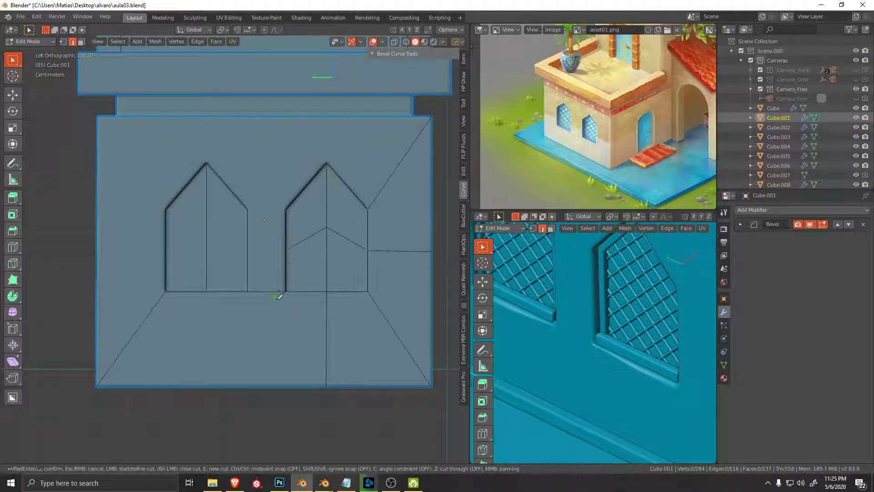
pyautogui.press('c')
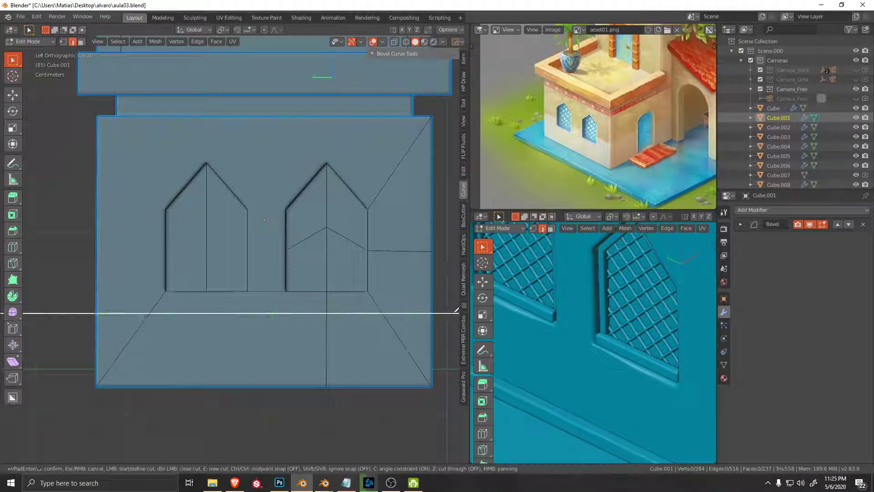
pyautogui.click(457, 311)
pyautogui.press('Return')
pyautogui.keyDown('shift'); pyautogui.moveTo(453, 312); pyautogui.dragTo(364, 299, button='middle'); pyautogui.keyUp('shift')
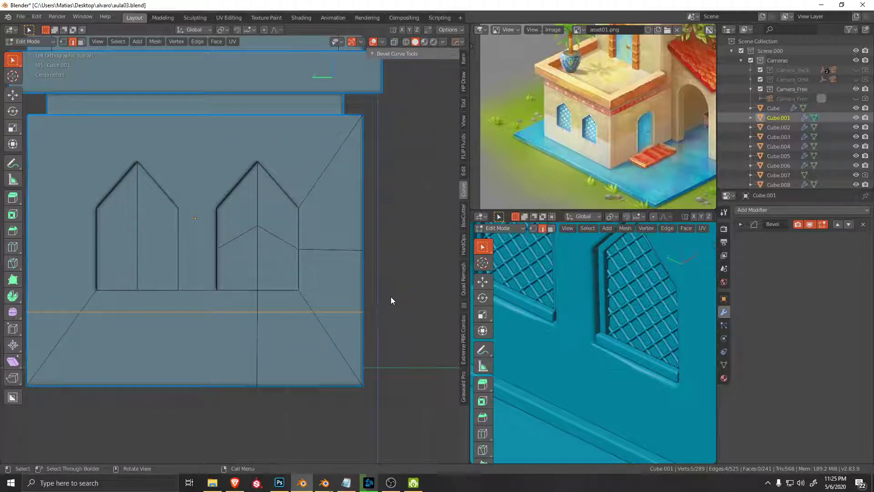
# Step: Knife a second horizontal cut below the windows and preview the shading
pyautogui.press('k')
pyautogui.click(273, 297)
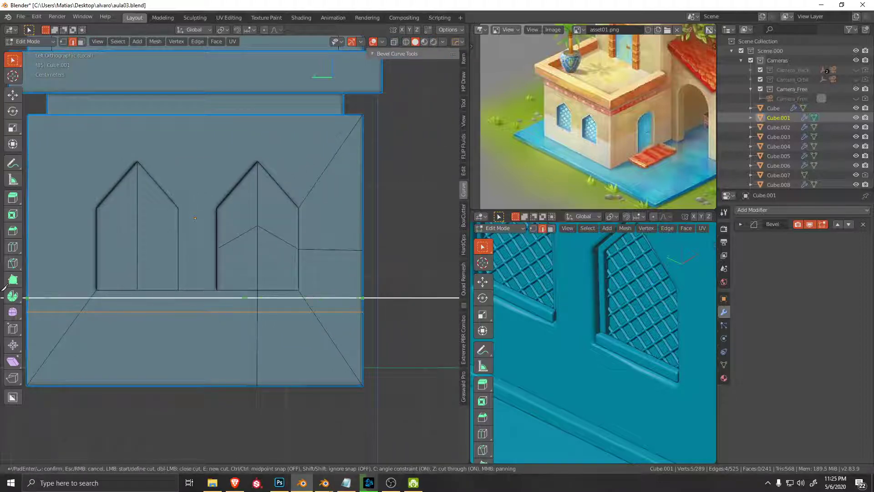
pyautogui.press('Return')
pyautogui.press('Tab')
pyautogui.moveTo(325, 355); pyautogui.dragTo(320, 339, button='middle')
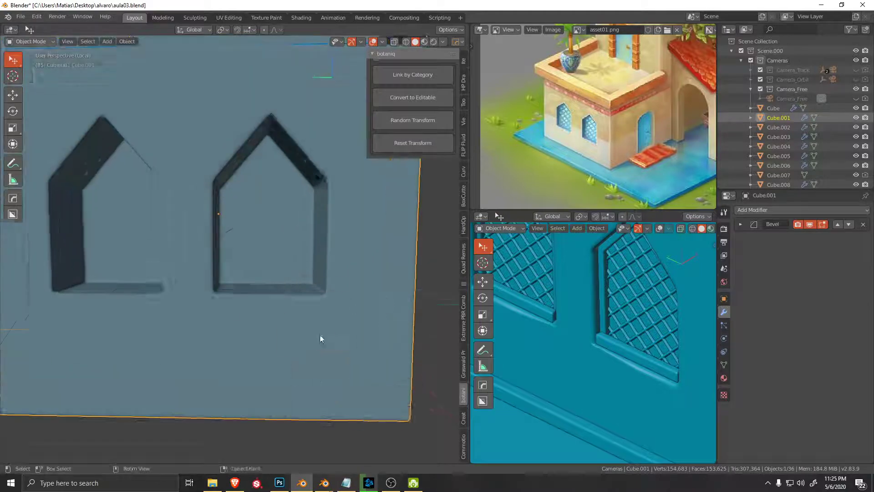
pyautogui.press('Tab')
pyautogui.scroll(-2, 326, 331)
# Step: Slide a corner edge of the window recess lower
pyautogui.scroll(-2, 312, 355)
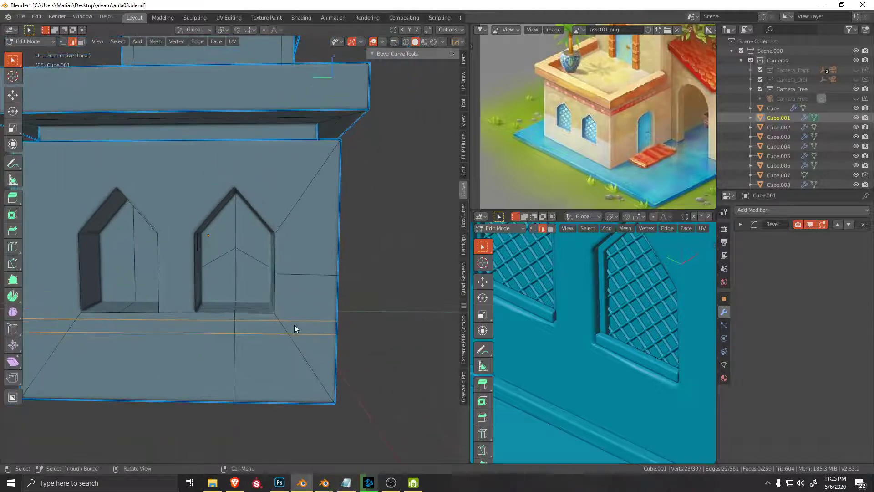
pyautogui.scroll(2, 294, 325)
pyautogui.moveTo(297, 337)
pyautogui.mouseDown(button='middle')
pyautogui.moveTo(268, 342)
pyautogui.moveTo(345, 328)
pyautogui.moveTo(252, 310)
pyautogui.moveTo(269, 307)
pyautogui.mouseUp(button='middle')
pyautogui.scroll(3, 344, 328)
pyautogui.click(340, 336)
pyautogui.scroll(1, 274, 312)
pyautogui.press('g')
pyautogui.press('g')
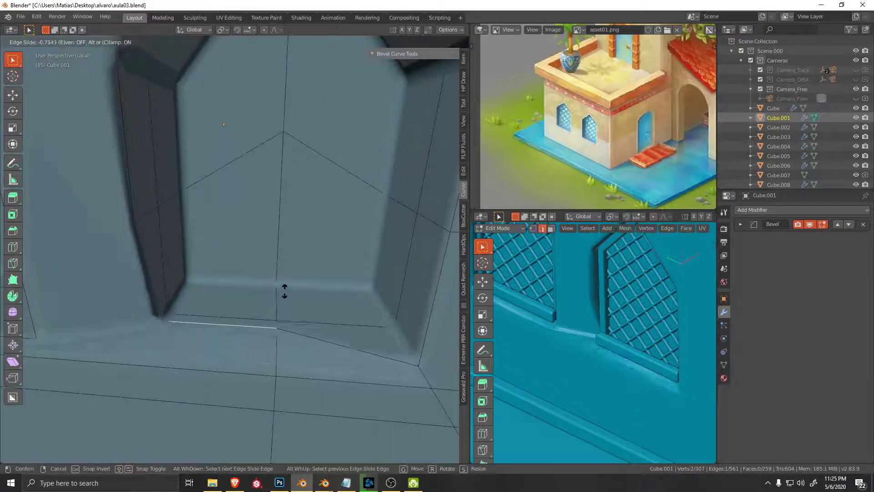
pyautogui.click(274, 322)
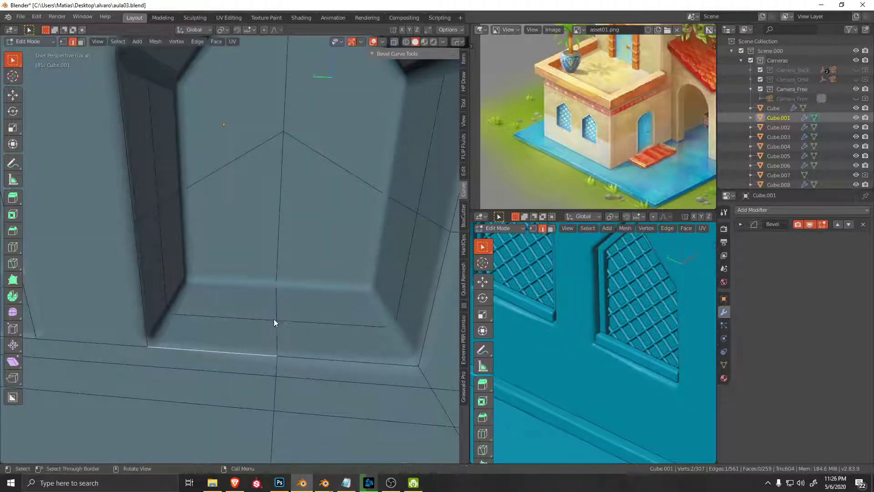
# Step: Slide a vertex at the window's base along its edge
pyautogui.hotkey('ctrl', 'Tab')
pyautogui.click(186, 337)
pyautogui.scroll(2, 186, 338)
pyautogui.press('g')
pyautogui.press('g')
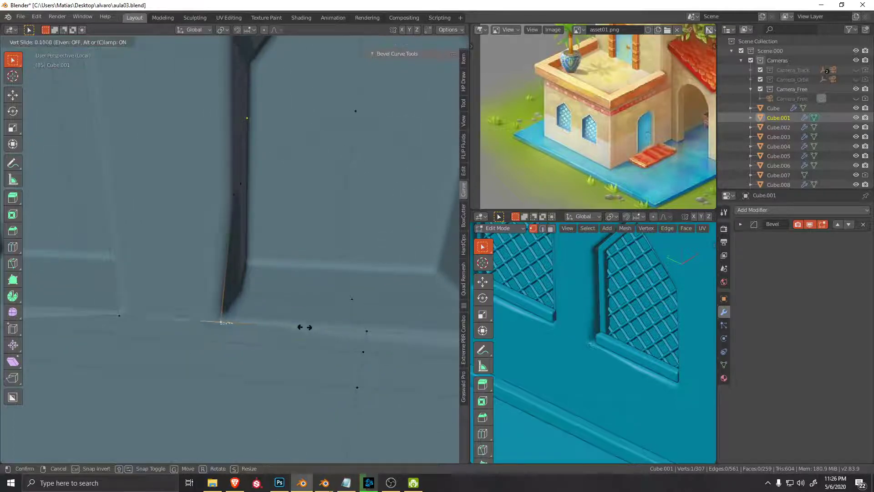
pyautogui.click(289, 326)
# Step: Select the step's bottom edges, trying and cancelling a bevel and an X move
pyautogui.hotkey('ctrl', 'Tab')
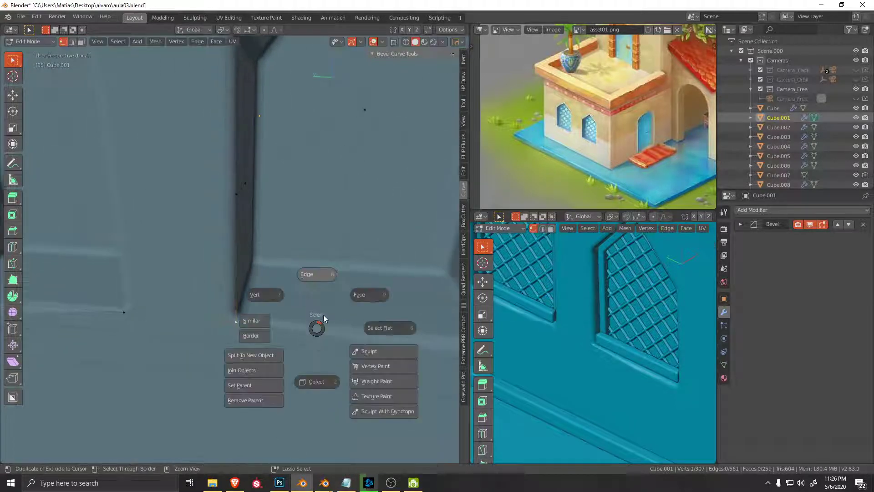
pyautogui.click(322, 317)
pyautogui.click(325, 332)
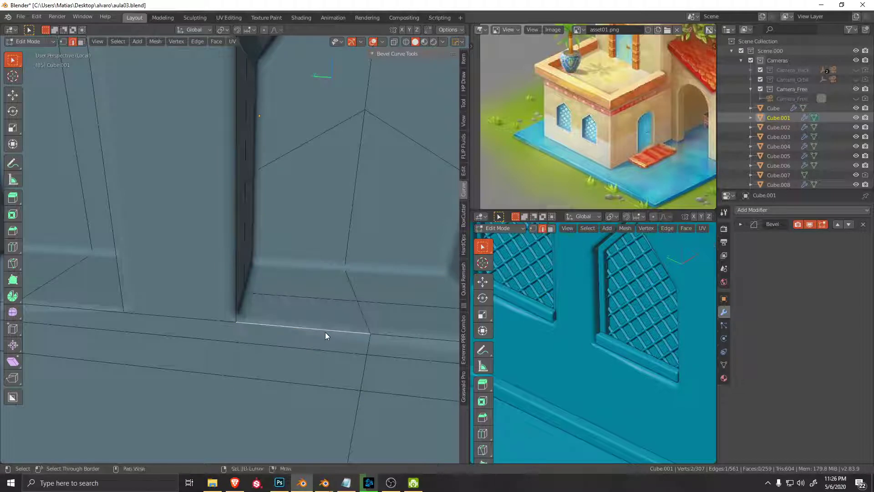
pyautogui.hotkey('ctrl', 'b')
pyautogui.rightClick(324, 335)
pyautogui.keyDown('shift'); pyautogui.click(397, 337); pyautogui.keyUp('shift')
pyautogui.press('g')
pyautogui.press('x')
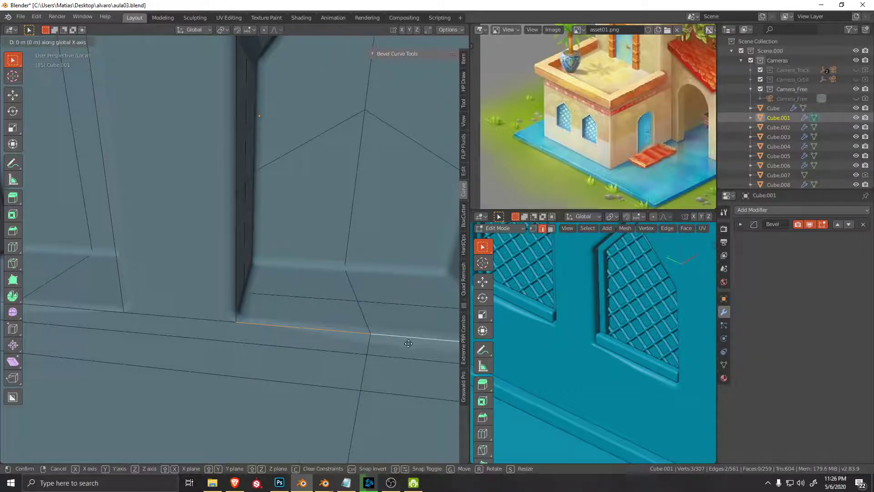
pyautogui.rightClick(409, 343)
# Step: Select two sill edges and move them vertically along Z
pyautogui.moveTo(406, 339)
pyautogui.mouseDown(button='middle')
pyautogui.moveTo(412, 325)
pyautogui.moveTo(387, 355)
pyautogui.moveTo(358, 277)
pyautogui.mouseUp(button='middle')
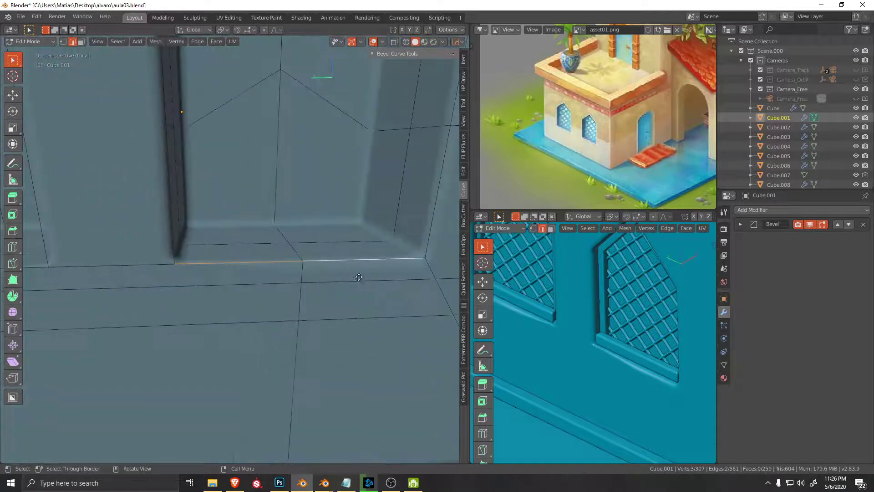
pyautogui.press('g')
pyautogui.rightClick(353, 301)
pyautogui.press('g')
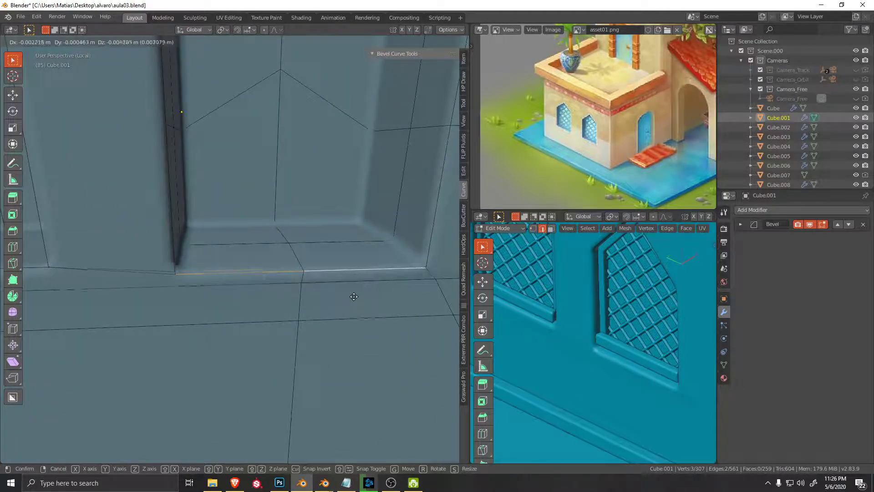
pyautogui.press('z')
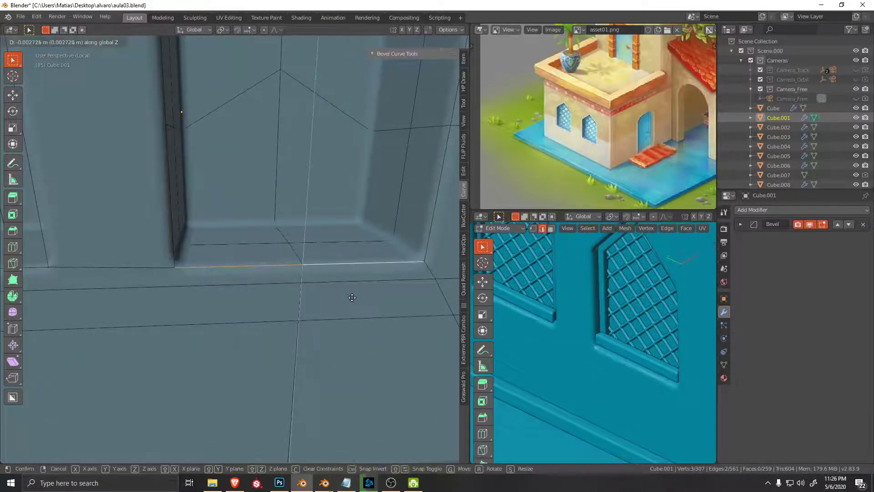
pyautogui.rightClick(353, 298)
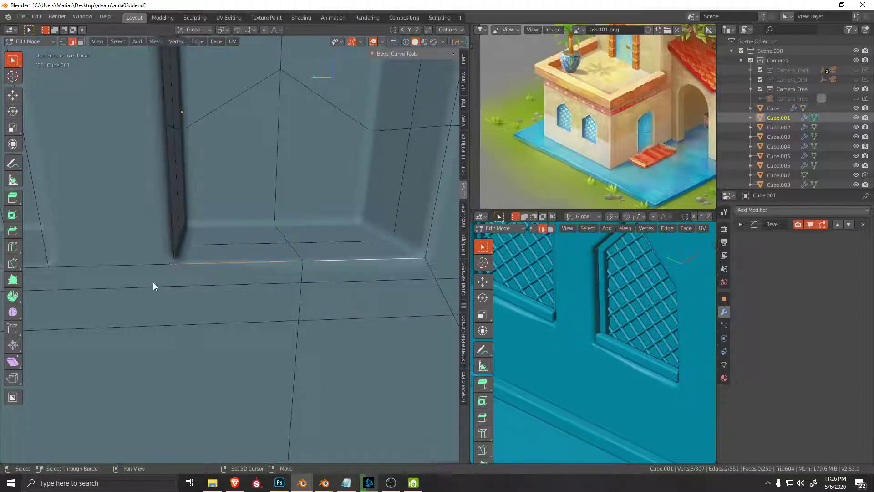
pyautogui.moveTo(153, 286)
pyautogui.mouseDown(button='middle')
pyautogui.moveTo(211, 272)
pyautogui.moveTo(161, 271)
pyautogui.mouseUp(button='middle')
pyautogui.keyDown('shift'); pyautogui.click(161, 271); pyautogui.keyUp('shift')
pyautogui.press('g')
pyautogui.press('z')
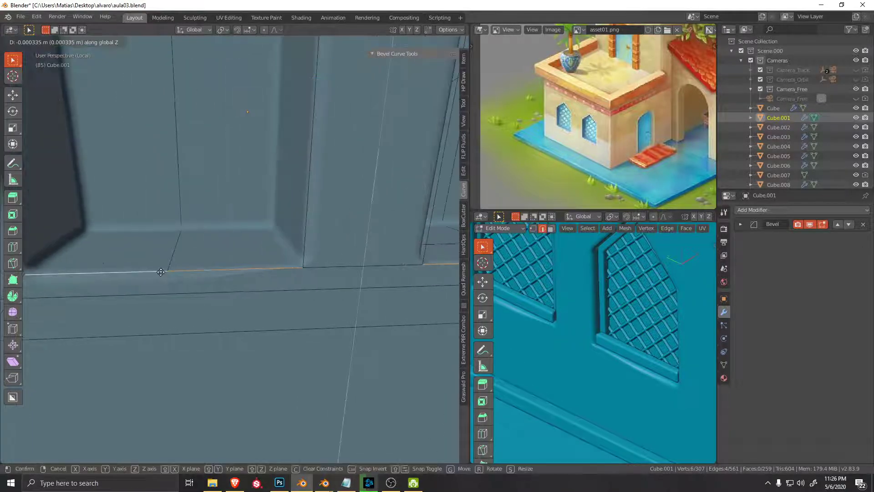
pyautogui.rightClick(255, 292)
# Step: Test dissolving the edge below the window recess, then undo it
pyautogui.moveTo(255, 292); pyautogui.dragTo(271, 300, button='middle')
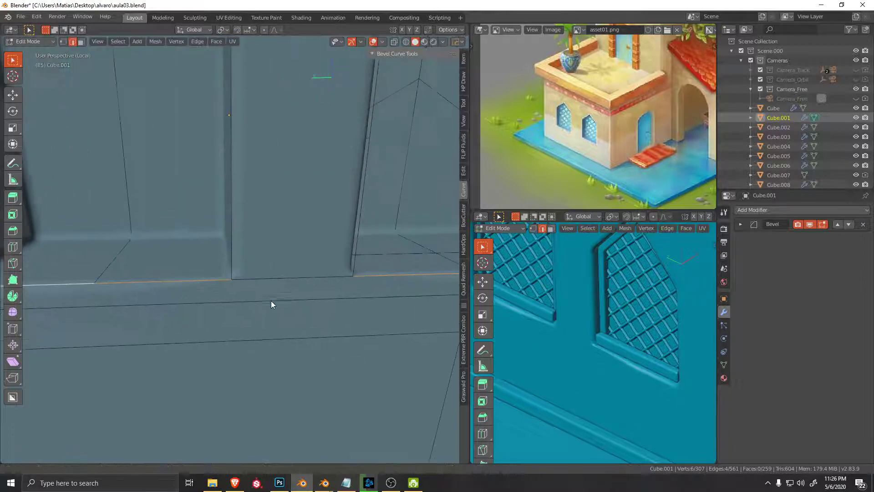
pyautogui.click(314, 278)
pyautogui.hotkey('ctrl', 'x')
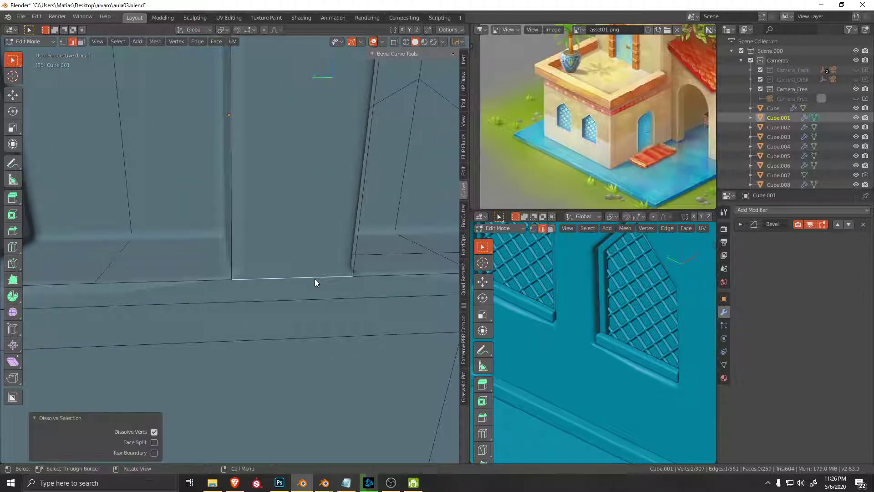
pyautogui.hotkey('ctrl', 'z')
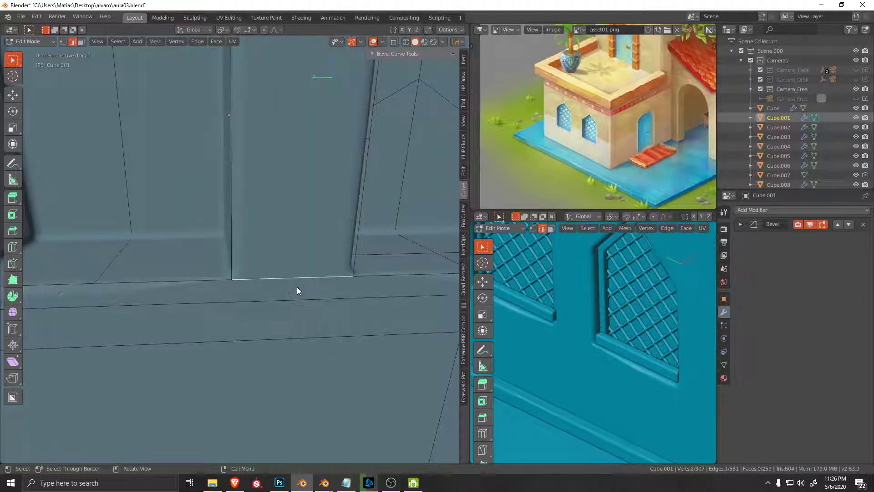
pyautogui.scroll(-3, 297, 286)
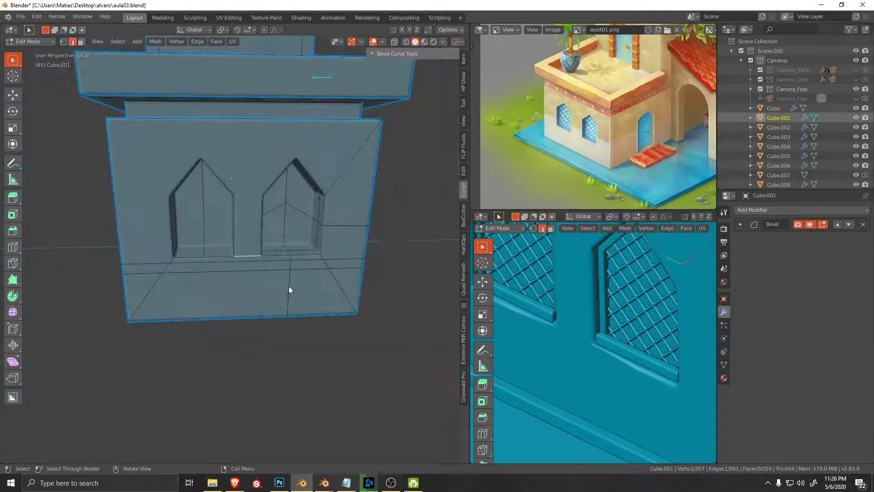
pyautogui.scroll(-2, 289, 286)
pyautogui.scroll(-2, 266, 302)
pyautogui.scroll(4, 227, 301)
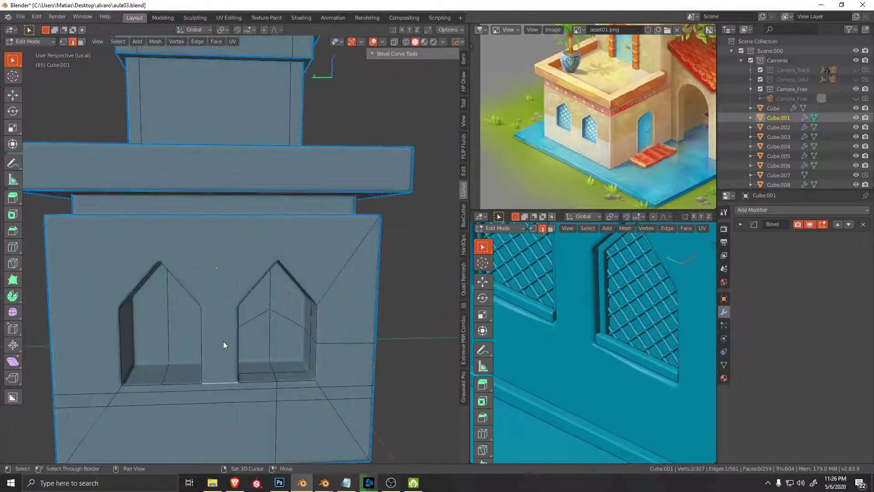
pyautogui.scroll(4, 236, 314)
pyautogui.moveTo(255, 263); pyautogui.dragTo(271, 240, button='middle')
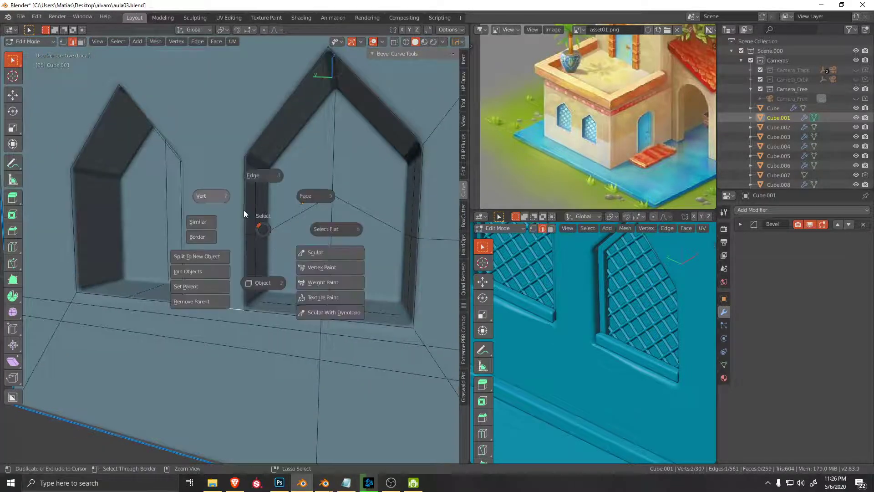
pyautogui.moveTo(245, 214); pyautogui.dragTo(275, 228, button='middle')
# Step: Fill a new face across the left window recess
pyautogui.press('f')
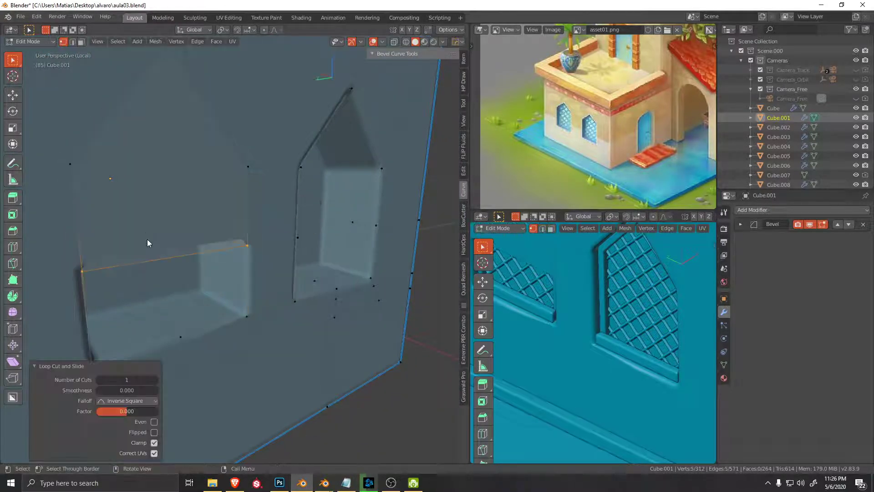
pyautogui.hotkey('ctrl', 'Tab')
pyautogui.click(227, 168)
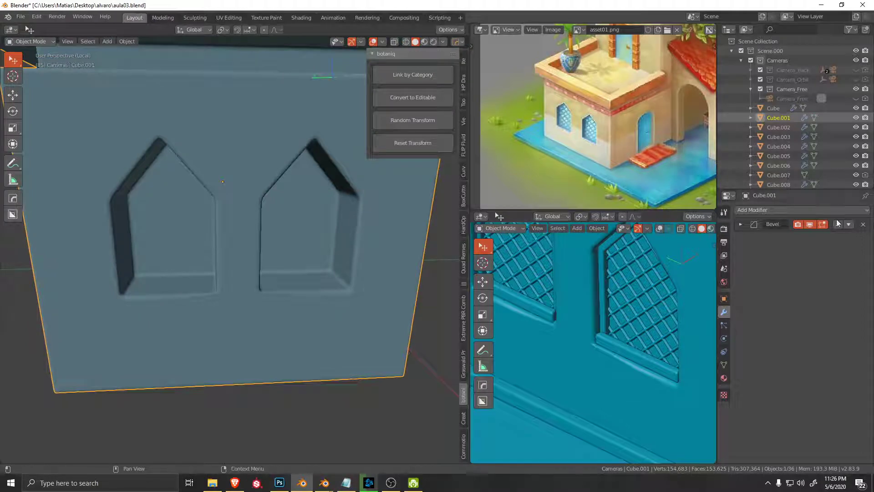
pyautogui.scroll(3, 304, 228)
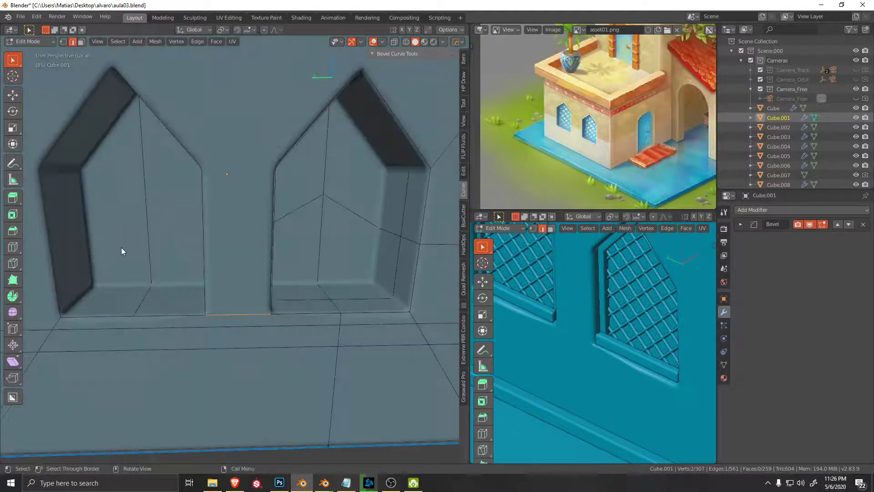
pyautogui.scroll(-3, 121, 251)
# Step: Add a loop cut around the wall at the building corner
pyautogui.moveTo(121, 233); pyautogui.dragTo(166, 223, button='middle')
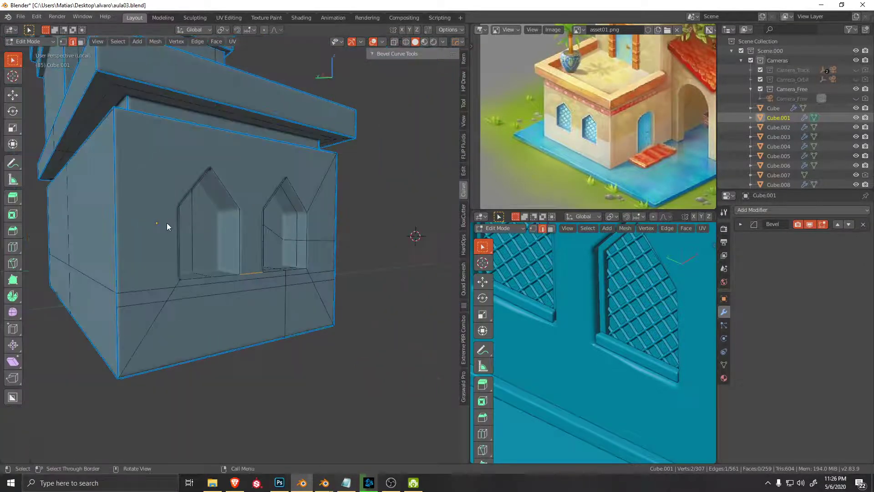
pyautogui.hotkey('ctrl', 'r')
pyautogui.click(68, 221)
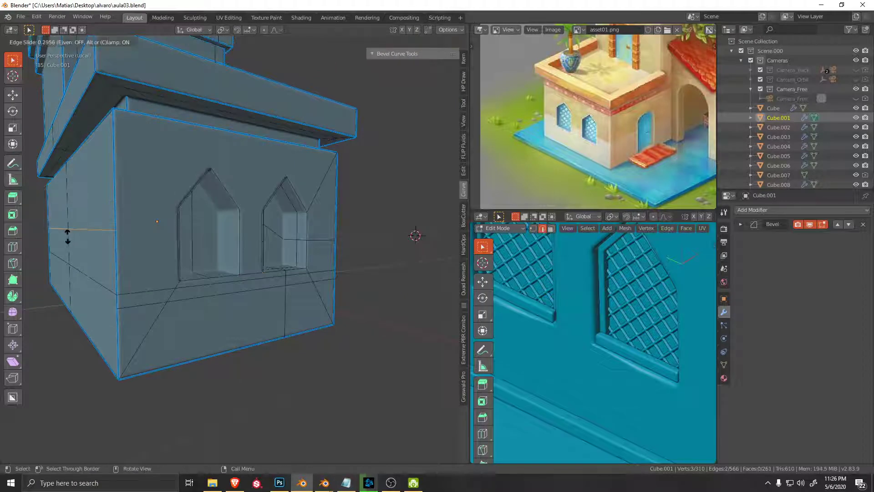
pyautogui.click(80, 236)
pyautogui.moveTo(80, 236); pyautogui.dragTo(120, 244, button='middle')
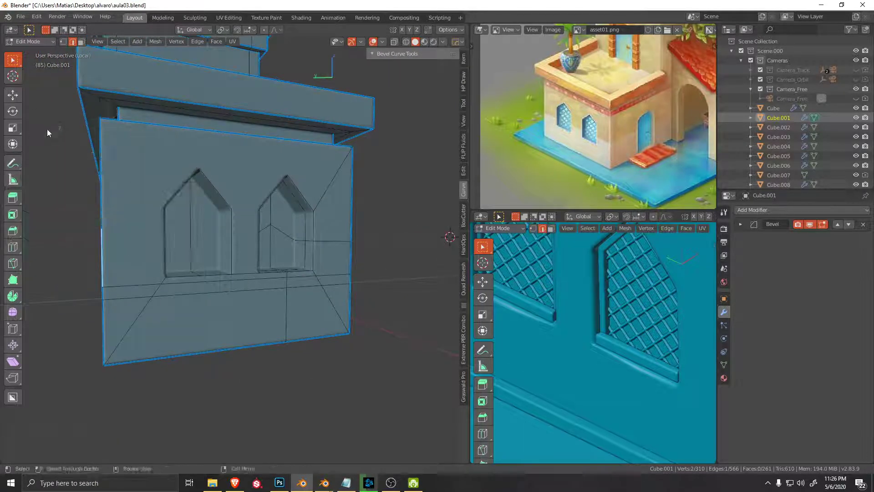
pyautogui.moveTo(48, 129)
pyautogui.mouseDown(button='middle')
pyautogui.moveTo(156, 263)
pyautogui.moveTo(173, 263)
pyautogui.mouseUp(button='middle')
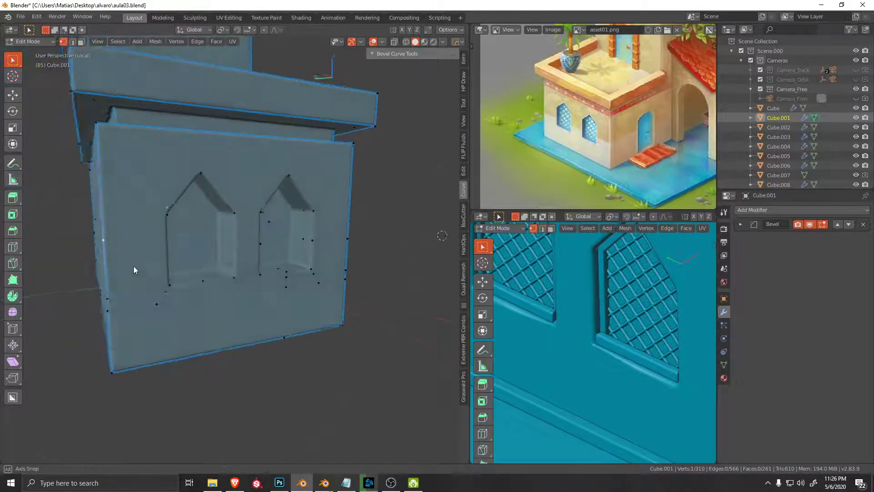
pyautogui.moveTo(248, 257)
pyautogui.mouseDown(button='middle')
pyautogui.moveTo(191, 236)
pyautogui.moveTo(202, 238)
pyautogui.moveTo(229, 200)
pyautogui.moveTo(241, 225)
pyautogui.moveTo(268, 230)
pyautogui.moveTo(225, 245)
pyautogui.moveTo(311, 249)
pyautogui.moveTo(256, 240)
pyautogui.moveTo(276, 242)
pyautogui.mouseUp(button='middle')
# Step: Add a horizontal edge loop across the wall at the window peaks
pyautogui.scroll(-2, 277, 242)
pyautogui.scroll(1, 258, 182)
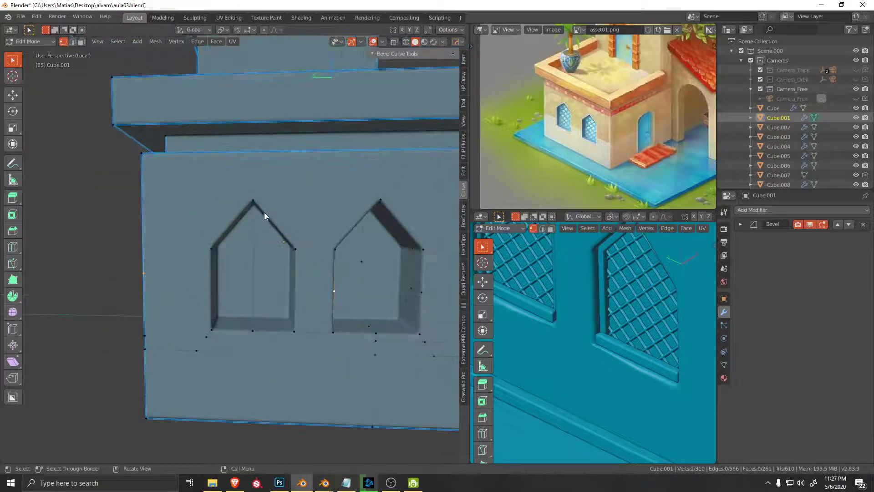
pyautogui.moveTo(264, 213); pyautogui.dragTo(247, 148, button='middle')
pyautogui.click(258, 221)
pyautogui.moveTo(259, 220); pyautogui.dragTo(267, 235, button='middle')
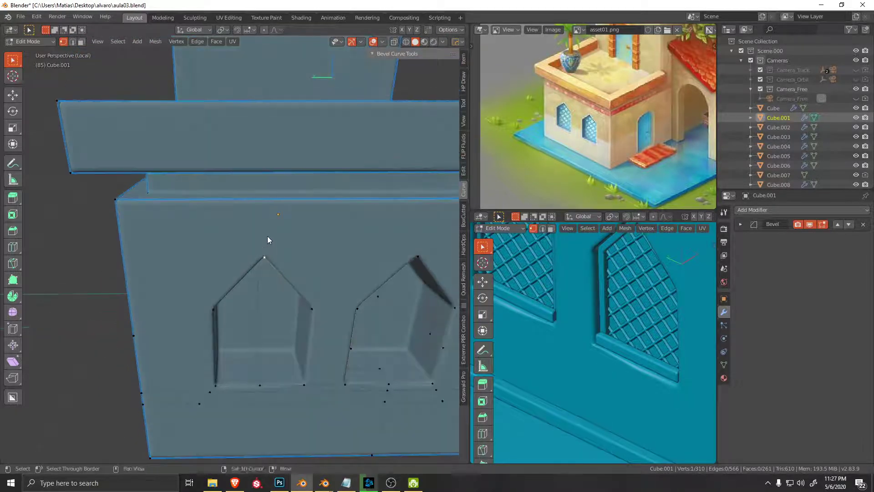
pyautogui.press('2')
pyautogui.hotkey('ctrl', 'r')
pyautogui.click(261, 174)
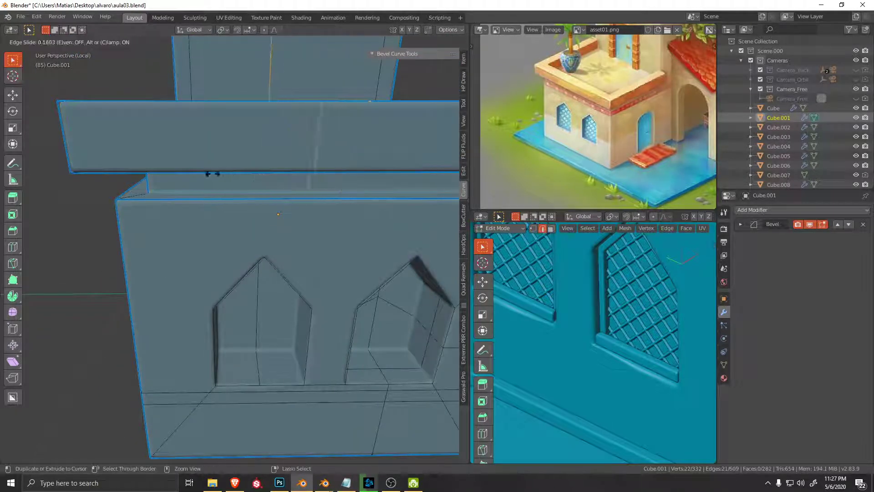
pyautogui.click(155, 173)
# Step: Connect the window peak vertex to the new loop with J
pyautogui.hotkey('alt', 'a')
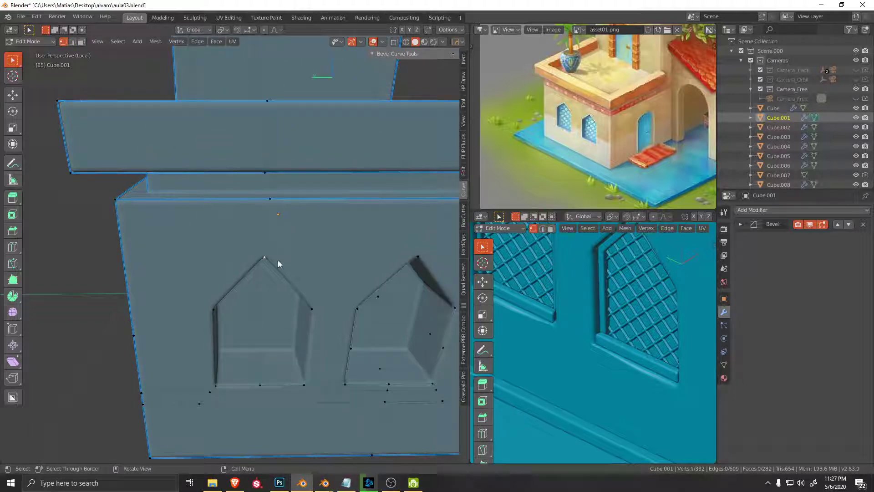
pyautogui.press('j')
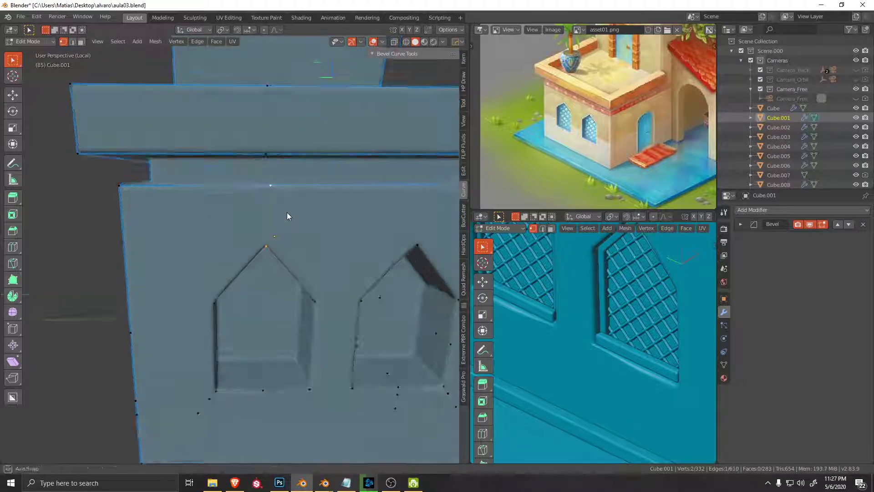
pyautogui.moveTo(287, 212)
pyautogui.mouseDown(button='middle')
pyautogui.moveTo(252, 267)
pyautogui.moveTo(226, 212)
pyautogui.mouseUp(button='middle')
pyautogui.press('2')
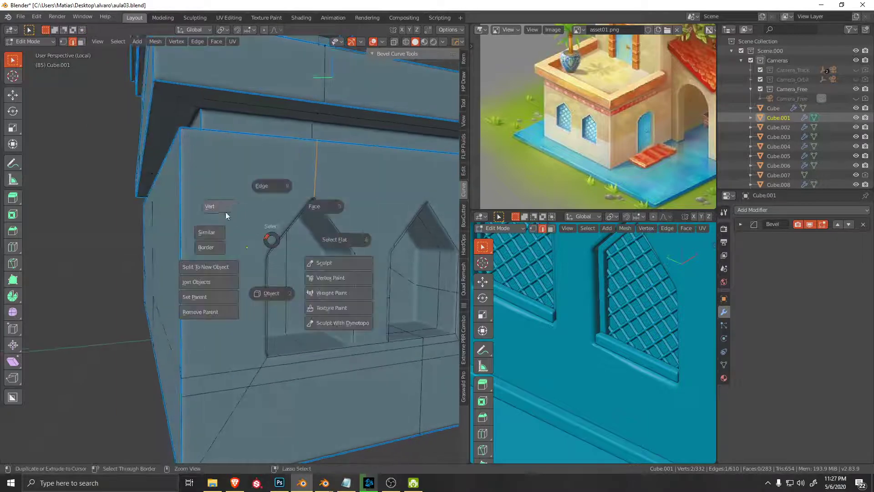
pyautogui.press('1')
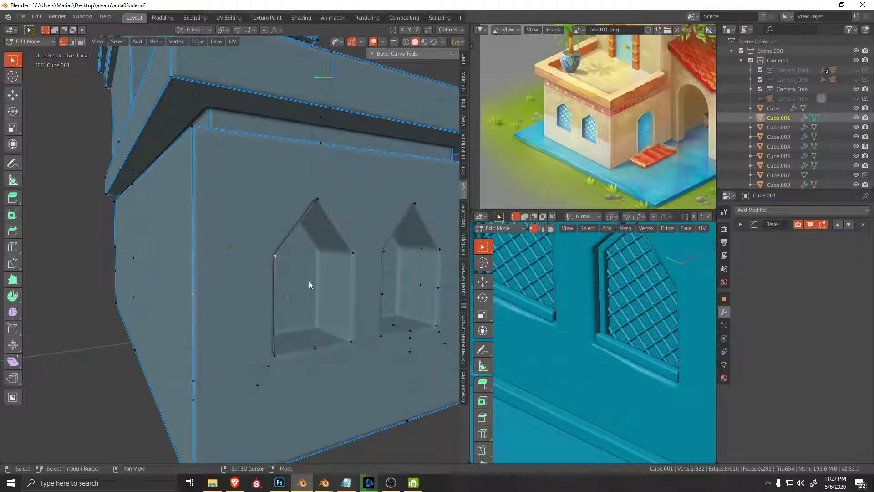
pyautogui.moveTo(309, 285)
pyautogui.mouseDown(button='middle')
pyautogui.moveTo(271, 281)
pyautogui.moveTo(284, 335)
pyautogui.mouseUp(button='middle')
# Step: Preview the wall shading, then dissolve the extra geometry
pyautogui.press('Tab')
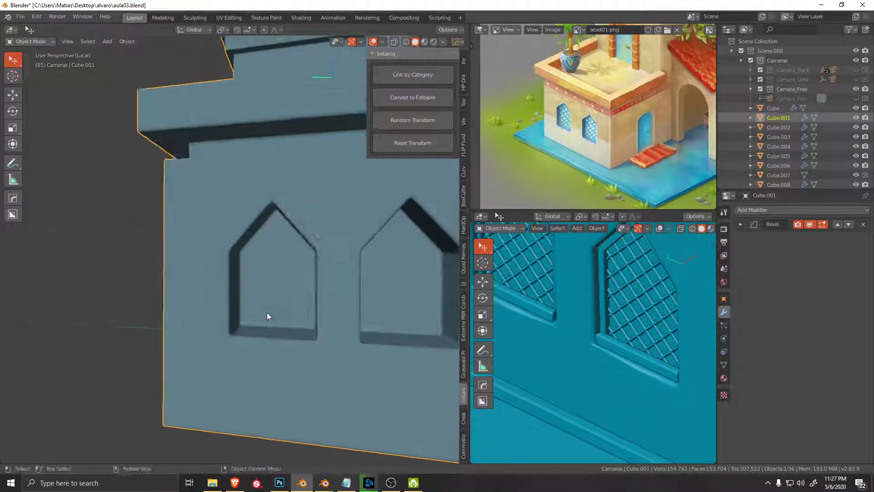
pyautogui.hotkey('ctrl', 'Tab')
pyautogui.click(328, 294)
pyautogui.moveTo(328, 294)
pyautogui.mouseDown(button='middle')
pyautogui.moveTo(294, 271)
pyautogui.moveTo(278, 274)
pyautogui.moveTo(283, 283)
pyautogui.mouseUp(button='middle')
pyautogui.press('Tab')
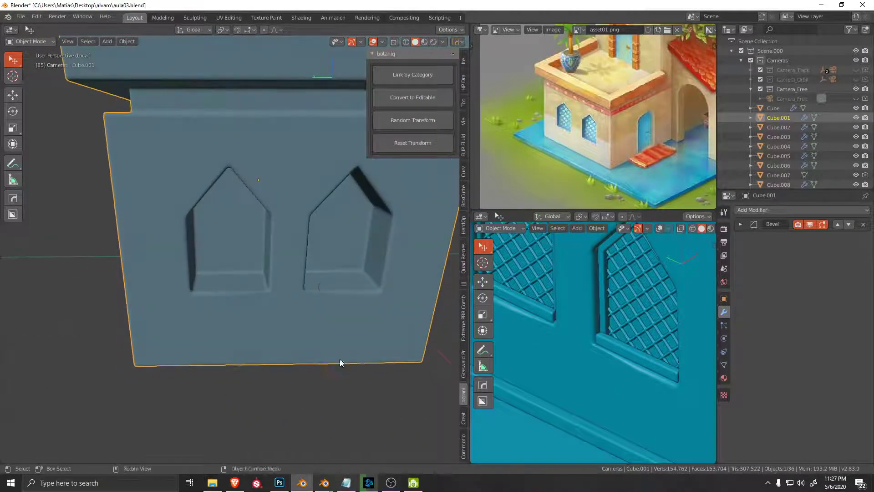
pyautogui.press('Tab')
pyautogui.moveTo(339, 363)
pyautogui.mouseDown(button='middle')
pyautogui.moveTo(332, 308)
pyautogui.moveTo(291, 284)
pyautogui.mouseUp(button='middle')
pyautogui.hotkey('ctrl', 'x')
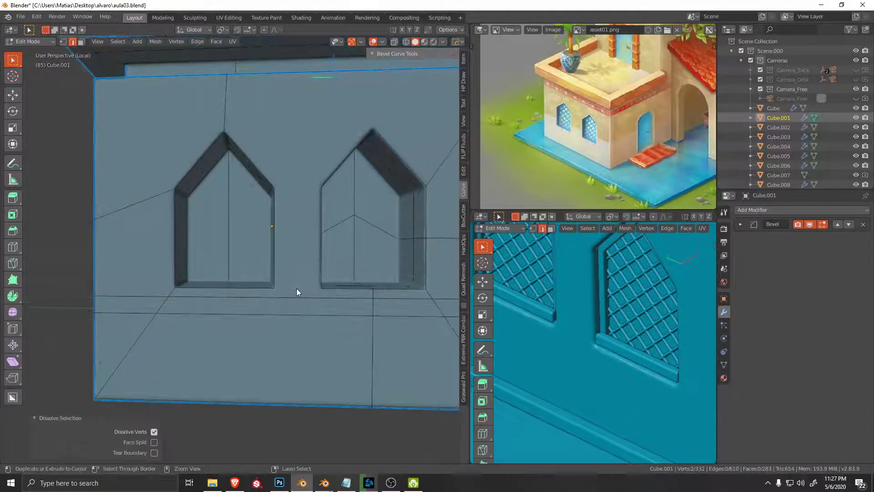
# Step: Join the bottom corners of both windows, then dissolve that edge
pyautogui.moveTo(642, 353); pyautogui.dragTo(505, 334, button='middle')
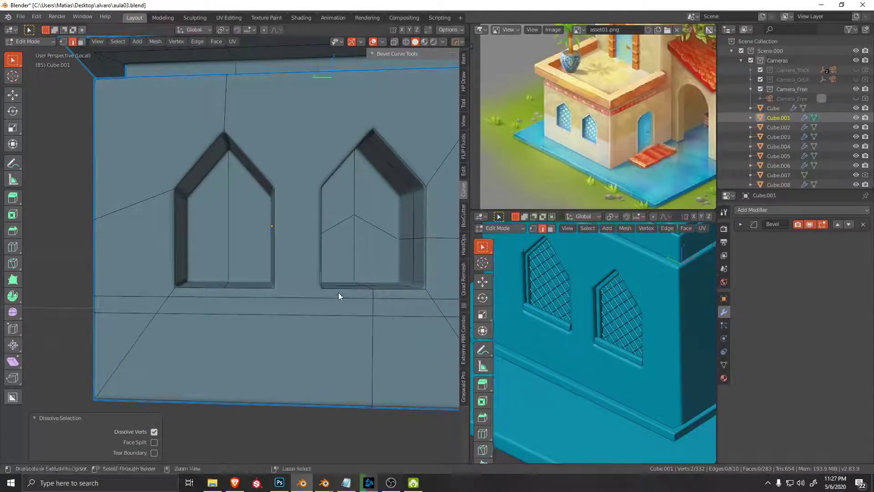
pyautogui.moveTo(331, 286)
pyautogui.mouseDown(button='middle')
pyautogui.moveTo(361, 285)
pyautogui.moveTo(326, 287)
pyautogui.mouseUp(button='middle')
pyautogui.press('j')
pyautogui.hotkey('ctrl', 'x')
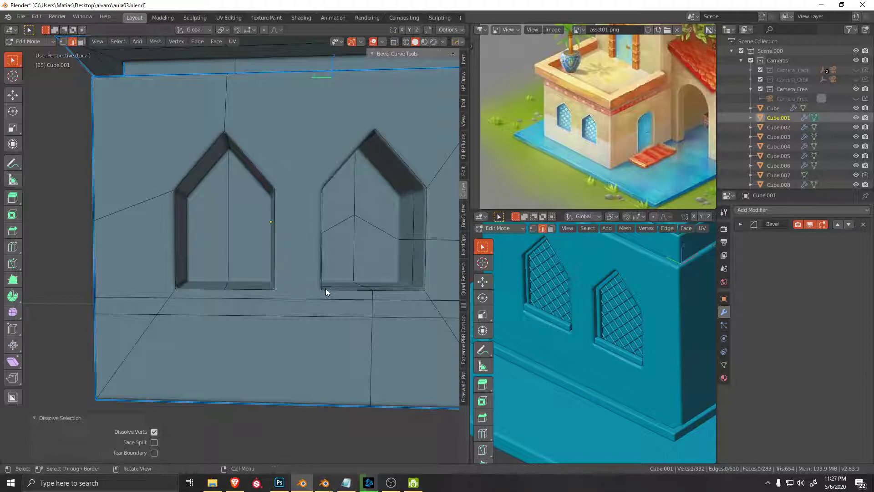
# Step: Inspect the cleaned wall mesh and return to object mode
pyautogui.moveTo(223, 136); pyautogui.dragTo(310, 286, button='middle')
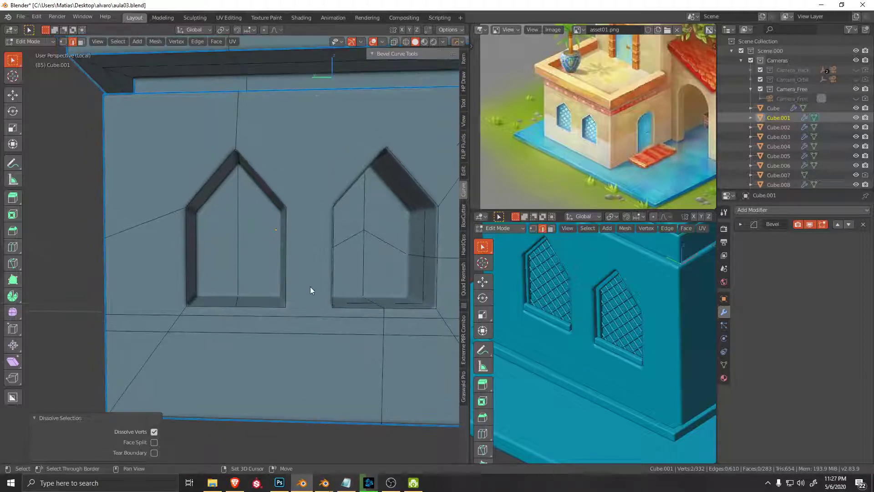
pyautogui.moveTo(248, 154); pyautogui.dragTo(236, 180, button='middle')
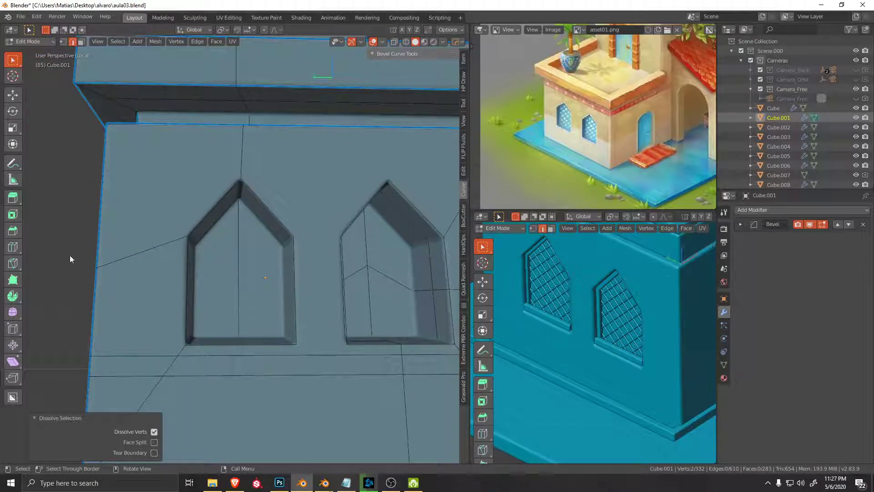
pyautogui.scroll(-5, 285, 312)
pyautogui.moveTo(285, 313)
pyautogui.mouseDown(button='middle')
pyautogui.moveTo(273, 305)
pyautogui.moveTo(275, 249)
pyautogui.mouseUp(button='middle')
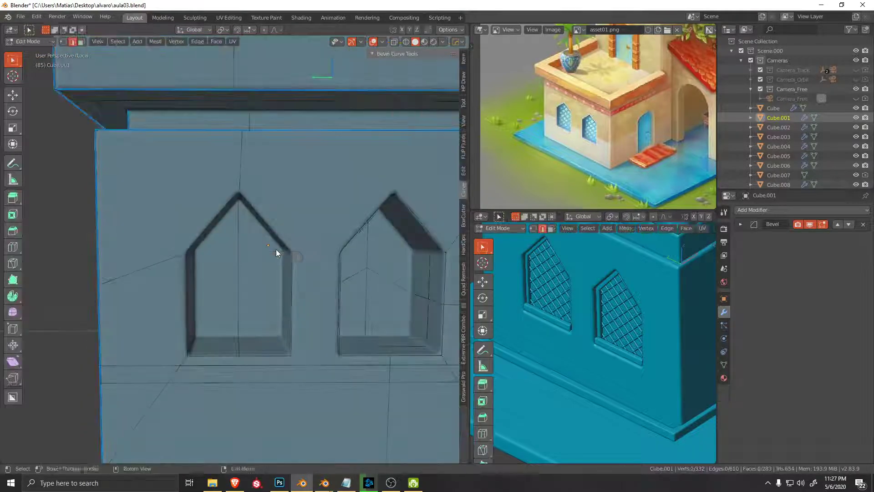
pyautogui.hotkey('ctrl', 'Tab')
pyautogui.click(281, 357)
# Step: Deselect the wall and orbit around it to inspect the two pointed-arch window recesses
pyautogui.keyDown('shift'); pyautogui.moveTo(187, 213); pyautogui.dragTo(274, 300, button='middle'); pyautogui.keyUp('shift')
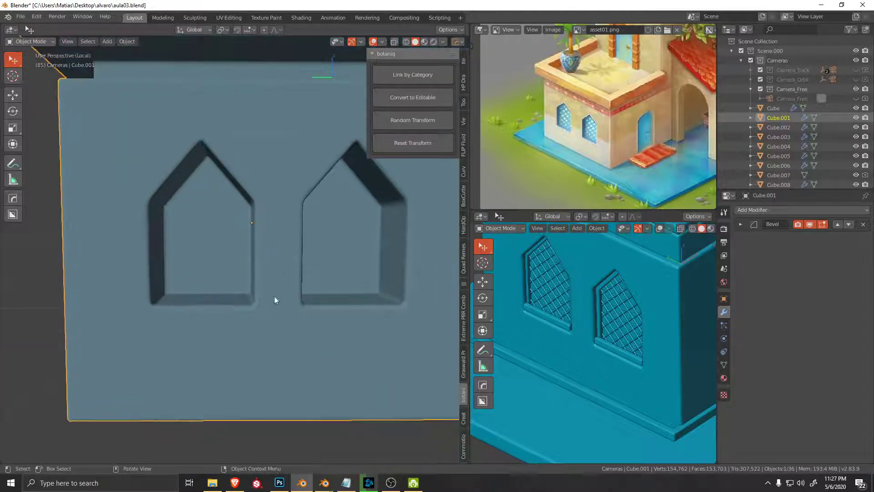
pyautogui.scroll(-1, 282, 313)
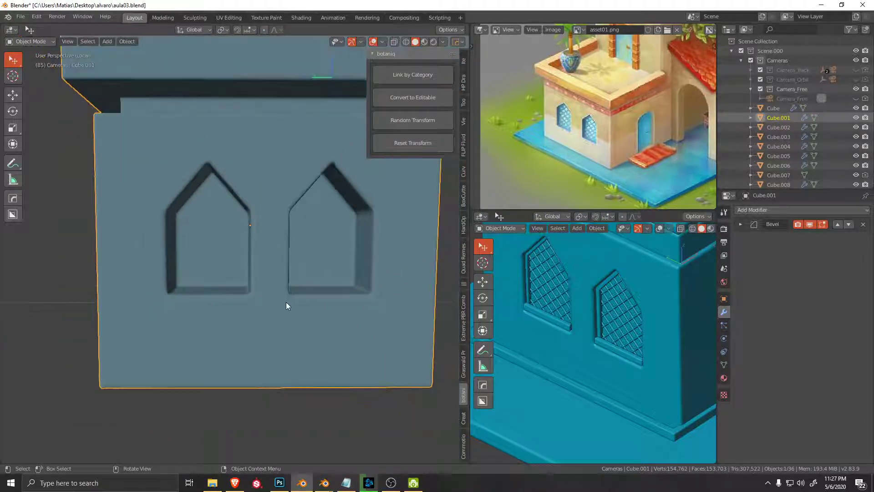
pyautogui.scroll(-3, 287, 302)
pyautogui.scroll(-2, 290, 300)
pyautogui.scroll(-1, 314, 286)
pyautogui.click(300, 266)
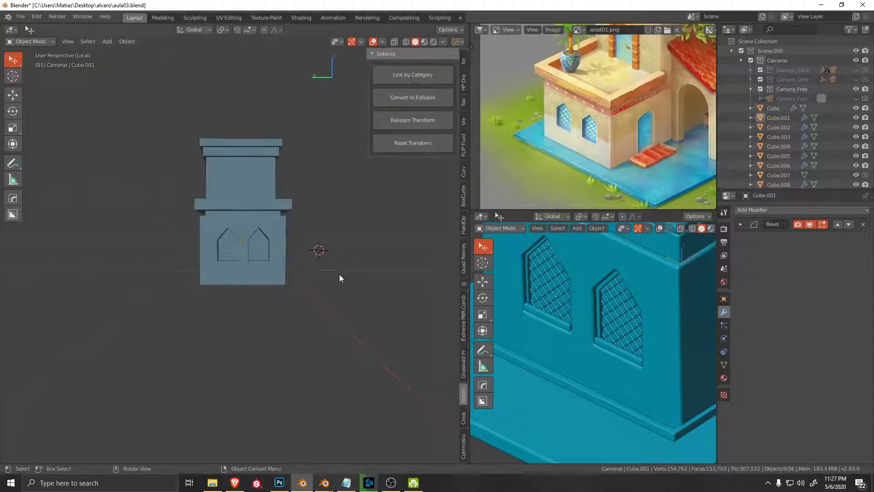
pyautogui.moveTo(342, 276)
pyautogui.mouseDown(button='middle')
pyautogui.moveTo(288, 253)
pyautogui.moveTo(347, 277)
pyautogui.moveTo(259, 273)
pyautogui.mouseUp(button='middle')
pyautogui.scroll(2, 259, 273)
pyautogui.scroll(3, 259, 273)
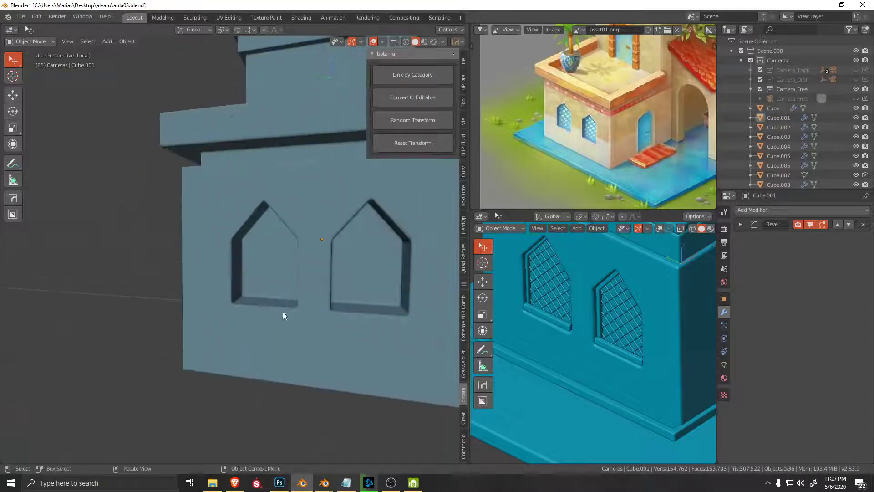
# Step: Return to Object Mode after a quick check of the mesh edges, orbiting the wall slightly
pyautogui.press('Tab')
pyautogui.press('Tab')
pyautogui.moveTo(283, 265); pyautogui.dragTo(309, 260, button='middle')
pyautogui.scroll(-3, 586, 303)
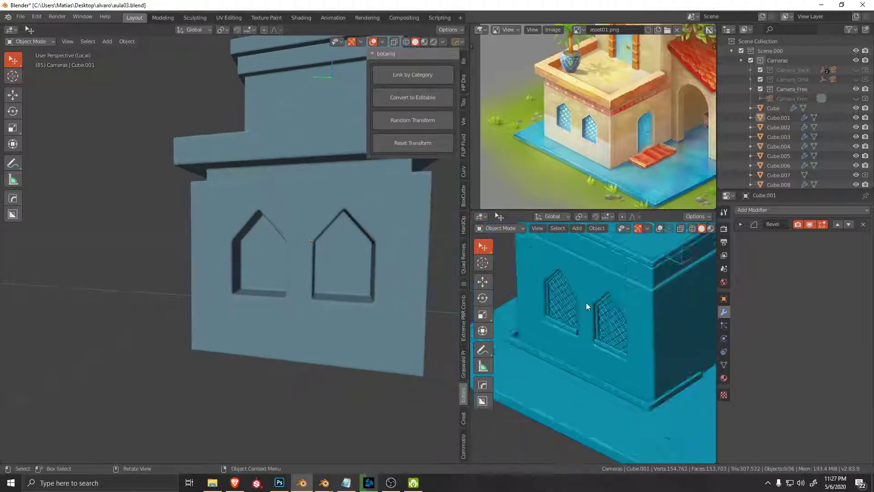
pyautogui.scroll(-4, 591, 292)
pyautogui.scroll(1, 591, 291)
pyautogui.scroll(-2, 626, 341)
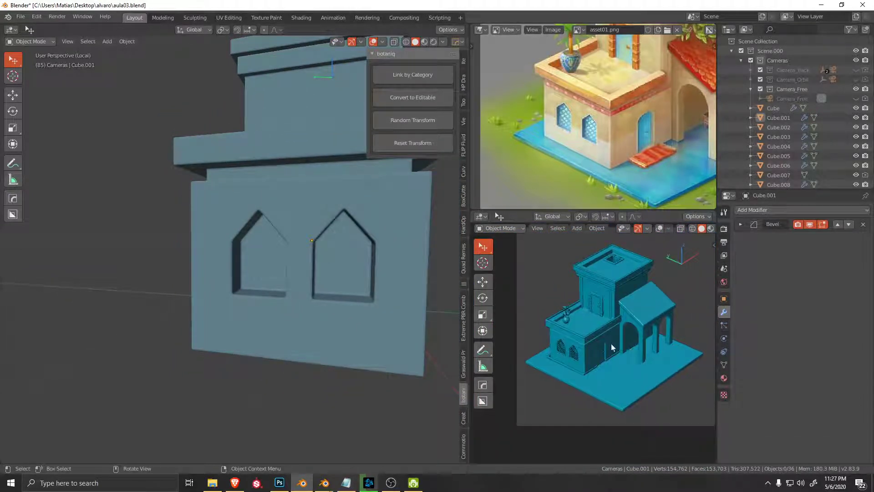
# Step: Exit Local View with numpad / to show the wall in place on the full house
pyautogui.moveTo(437, 309)
pyautogui.mouseDown(button='middle')
pyautogui.moveTo(364, 293)
pyautogui.moveTo(279, 306)
pyautogui.moveTo(271, 330)
pyautogui.moveTo(259, 297)
pyautogui.moveTo(278, 281)
pyautogui.mouseUp(button='middle')
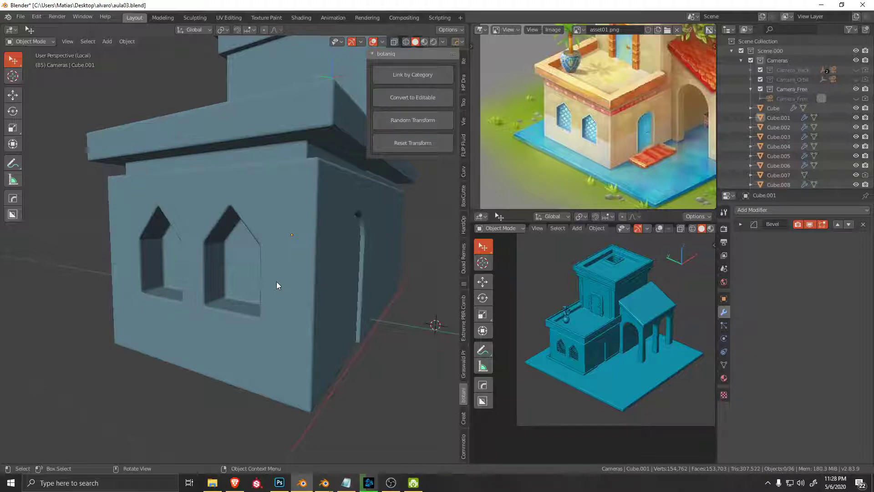
pyautogui.moveTo(253, 205)
pyautogui.mouseDown(button='middle')
pyautogui.moveTo(254, 262)
pyautogui.moveTo(265, 261)
pyautogui.moveTo(260, 296)
pyautogui.mouseUp(button='middle')
pyautogui.press('KP_Divide')
pyautogui.scroll(2, 266, 297)
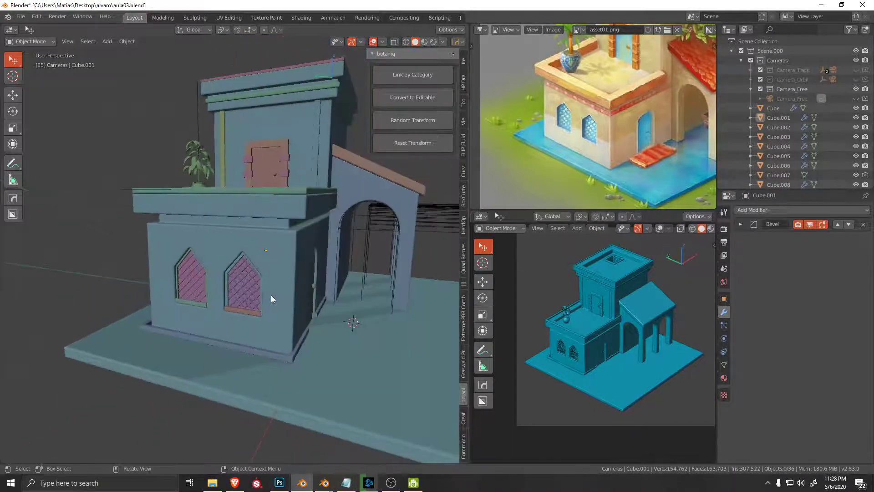
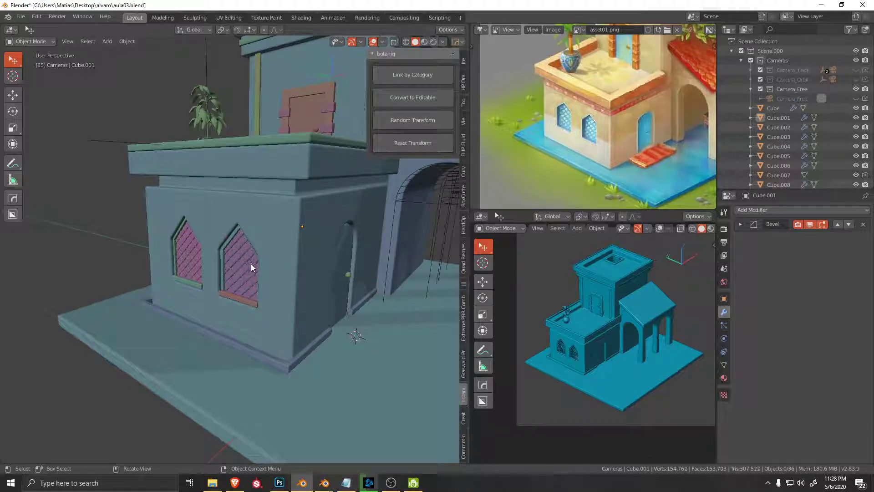
# Step: Orbit around the house, view it through the scene camera, and bring OBS forward
pyautogui.moveTo(251, 263); pyautogui.dragTo(260, 260, button='middle')
pyautogui.scroll(2, 280, 258)
pyautogui.scroll(-3, 280, 257)
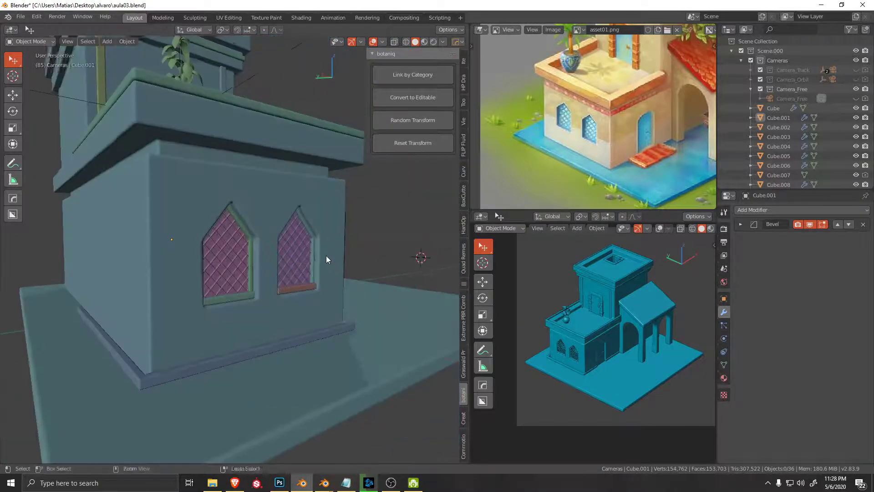
pyautogui.moveTo(325, 260)
pyautogui.mouseDown(button='middle')
pyautogui.moveTo(255, 326)
pyautogui.moveTo(268, 304)
pyautogui.moveTo(244, 285)
pyautogui.mouseUp(button='middle')
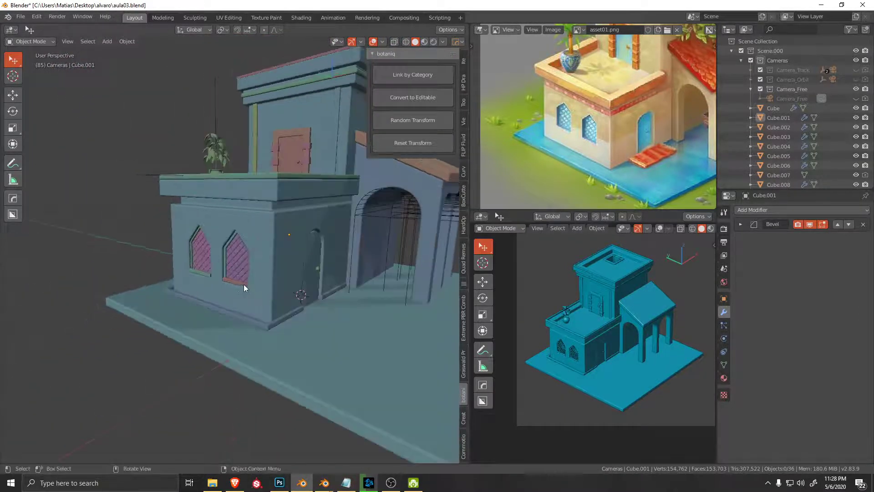
pyautogui.scroll(3, 627, 349)
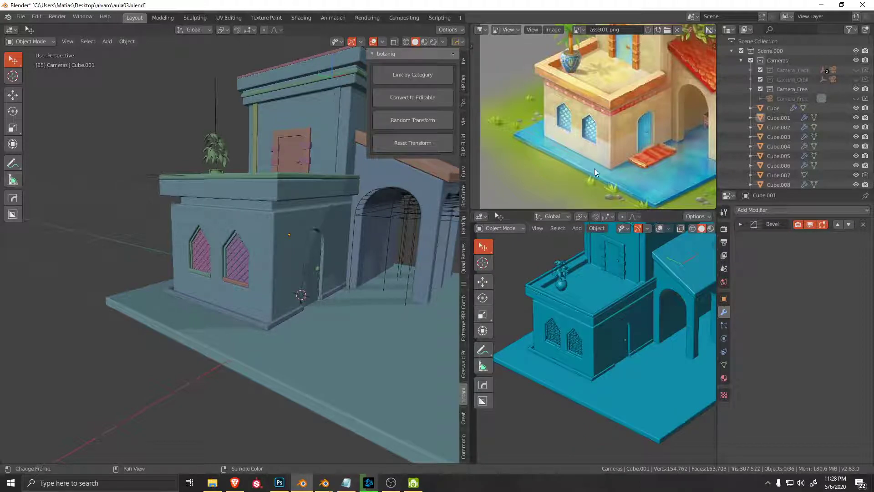
pyautogui.press('KP_0')
pyautogui.hotkey('alt', 'Tab')
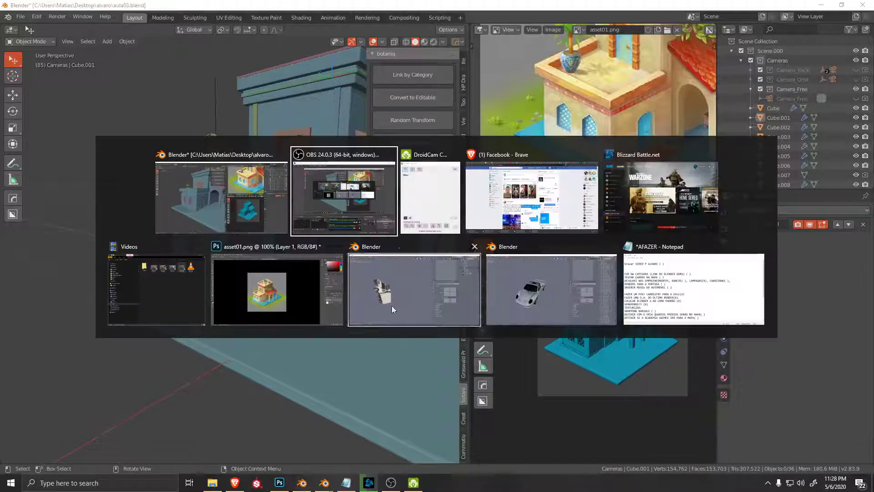
pyautogui.click(344, 215)
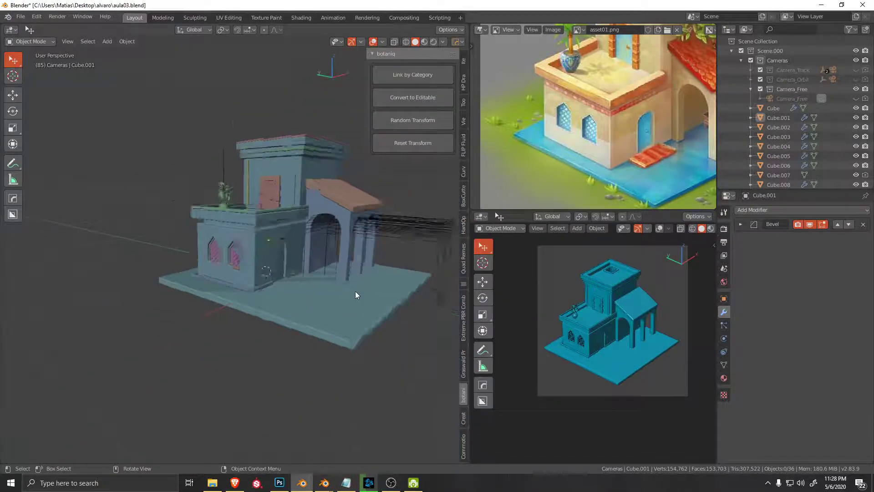
# Step: Orbit the house and pan across the reference painting to compare details
pyautogui.moveTo(355, 290); pyautogui.dragTo(328, 278, button='middle')
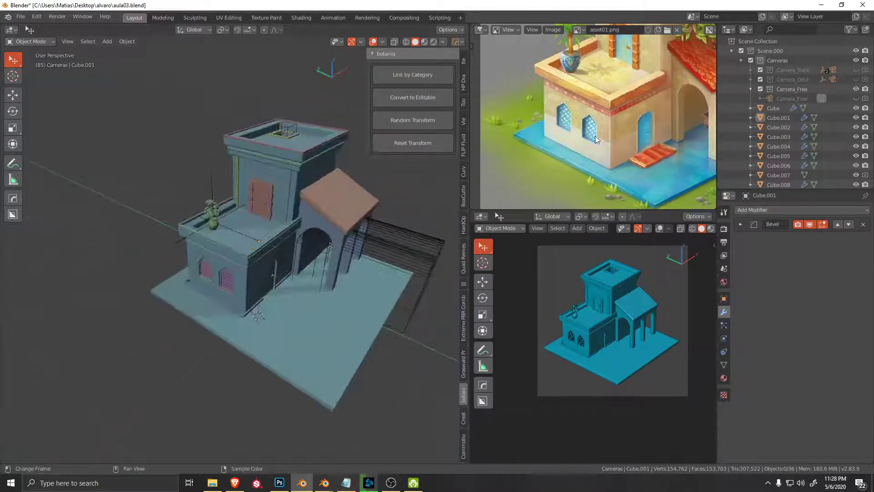
pyautogui.scroll(3, 631, 156)
pyautogui.moveTo(631, 156); pyautogui.dragTo(607, 148, button='middle')
pyautogui.moveTo(423, 356); pyautogui.dragTo(379, 345, button='middle')
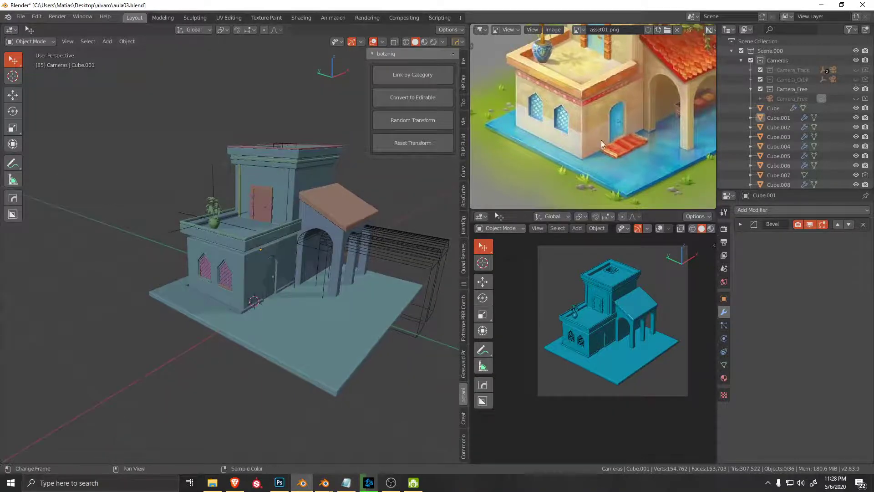
pyautogui.moveTo(601, 140); pyautogui.dragTo(584, 152, button='middle')
pyautogui.scroll(-2, 619, 142)
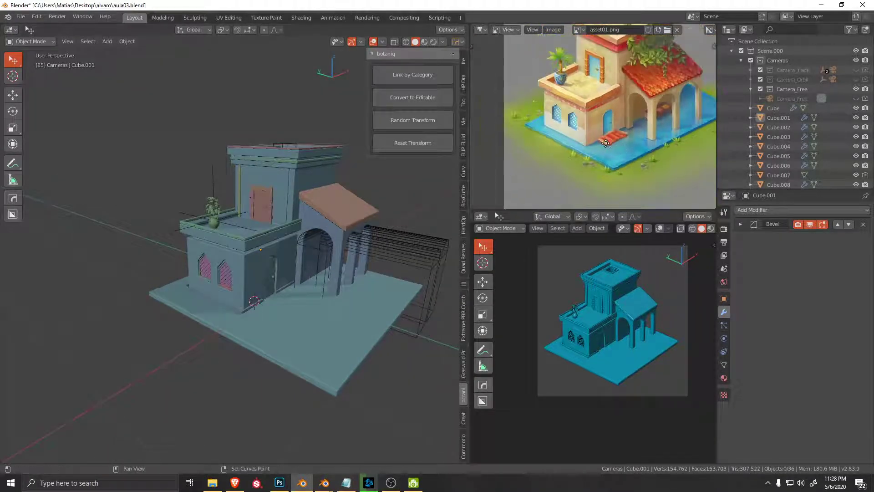
pyautogui.scroll(-2, 628, 158)
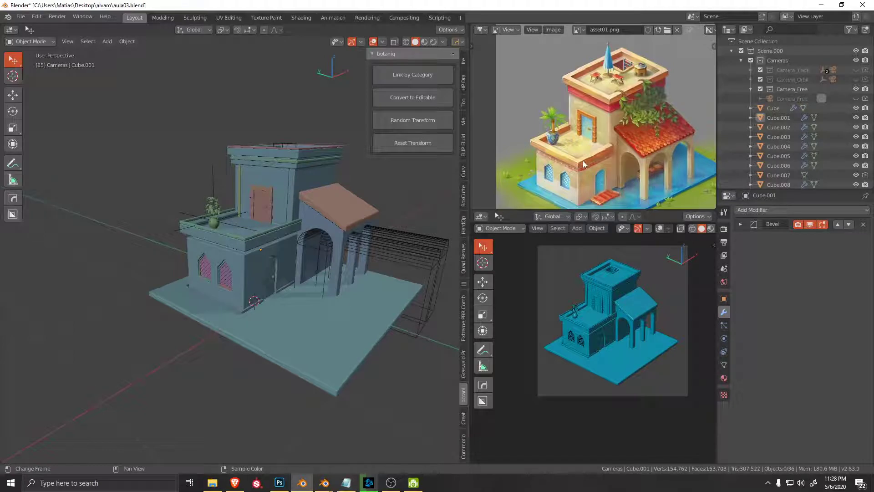
pyautogui.scroll(1, 622, 130)
pyautogui.scroll(1, 591, 147)
pyautogui.scroll(1, 588, 152)
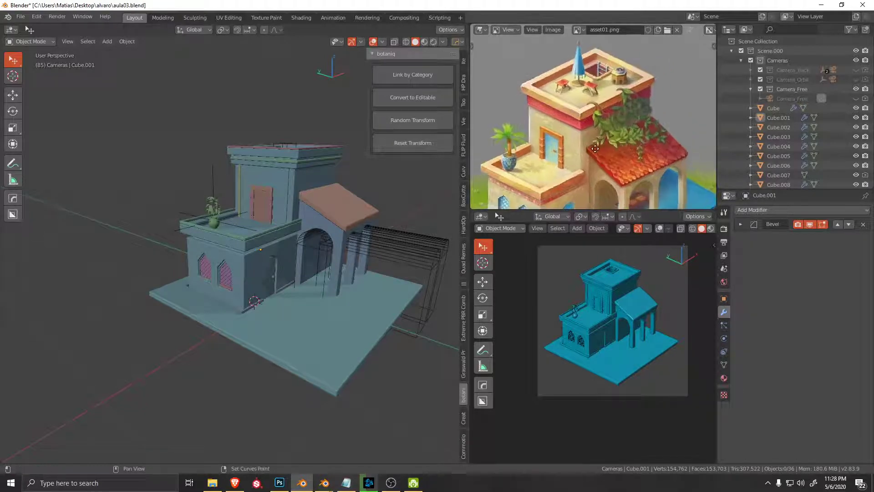
pyautogui.scroll(1, 588, 155)
# Step: Orbit to higher and lower views of the house while panning the reference painting upward
pyautogui.moveTo(329, 200); pyautogui.dragTo(311, 217, button='middle')
pyautogui.moveTo(264, 261)
pyautogui.mouseDown(button='middle')
pyautogui.moveTo(257, 289)
pyautogui.moveTo(260, 279)
pyautogui.mouseUp(button='middle')
pyautogui.scroll(-1, 602, 131)
pyautogui.scroll(1, 593, 129)
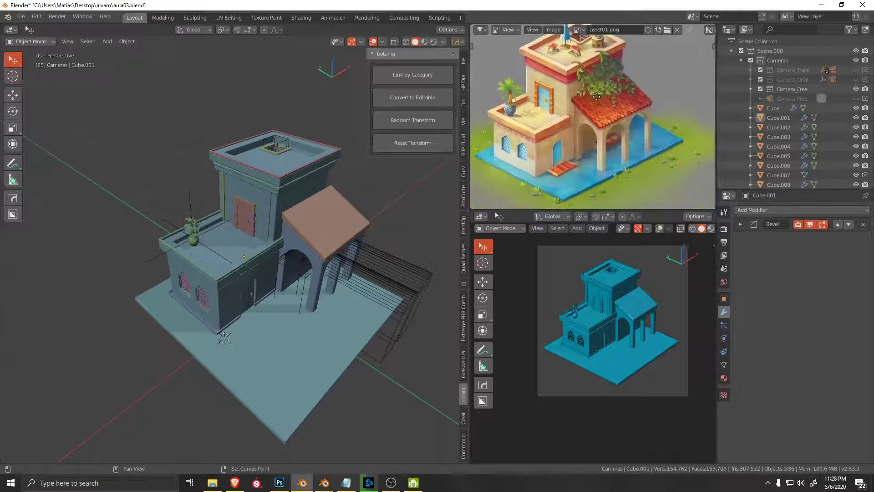
pyautogui.moveTo(593, 128); pyautogui.dragTo(595, 86, button='middle')
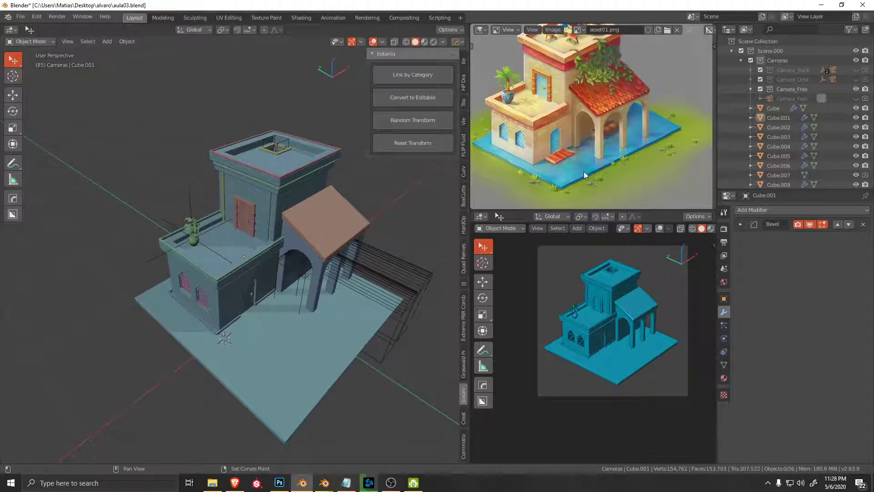
pyautogui.moveTo(584, 172); pyautogui.dragTo(603, 152, button='middle')
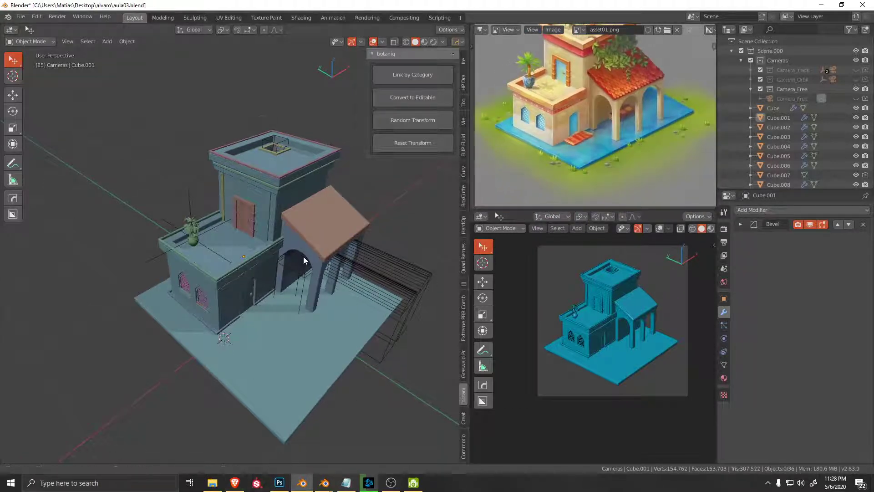
pyautogui.moveTo(304, 256); pyautogui.dragTo(261, 184, button='middle')
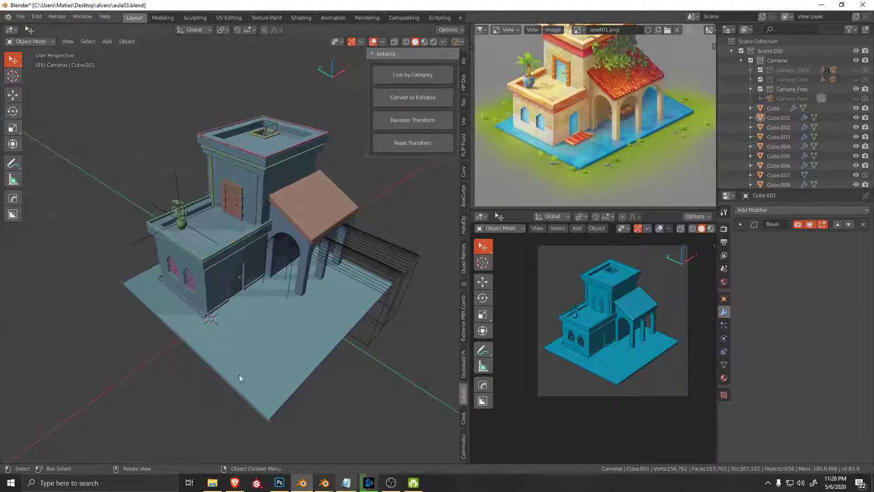
pyautogui.moveTo(203, 200); pyautogui.dragTo(193, 172, button='middle')
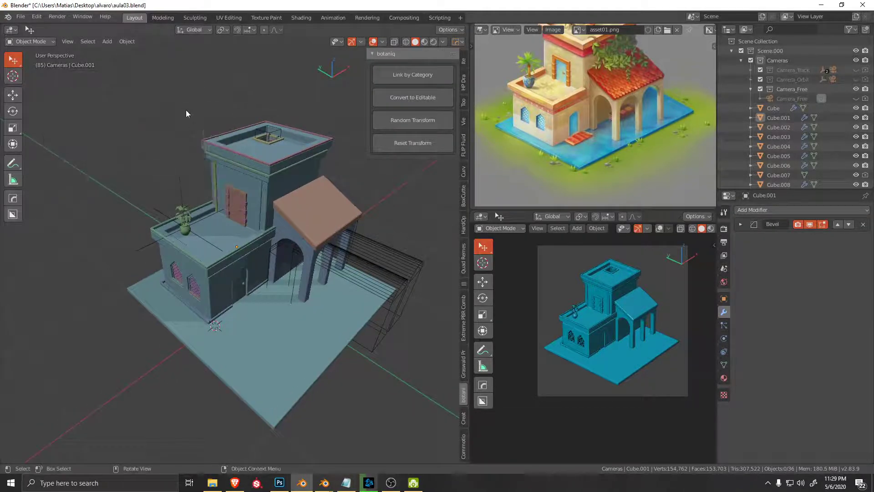
# Step: Start a glTF 2.0 import, cancel it, and switch to the Brave browser
pyautogui.click(21, 16)
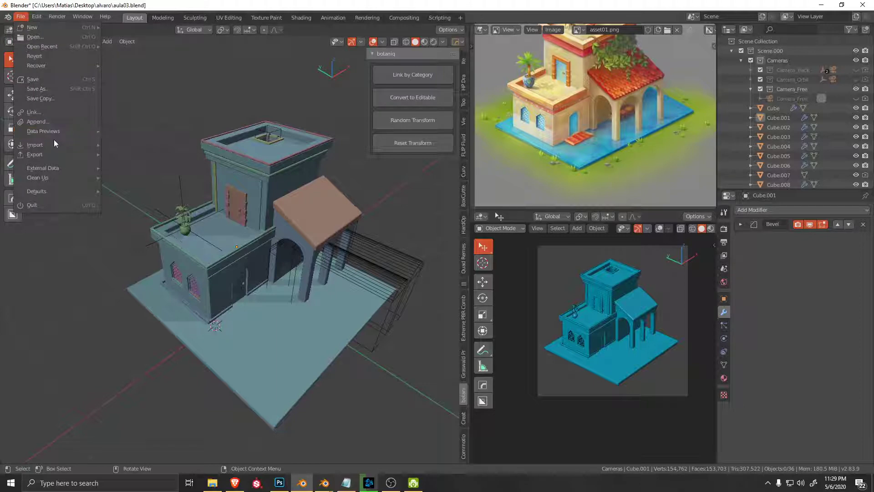
pyautogui.moveTo(36, 144)
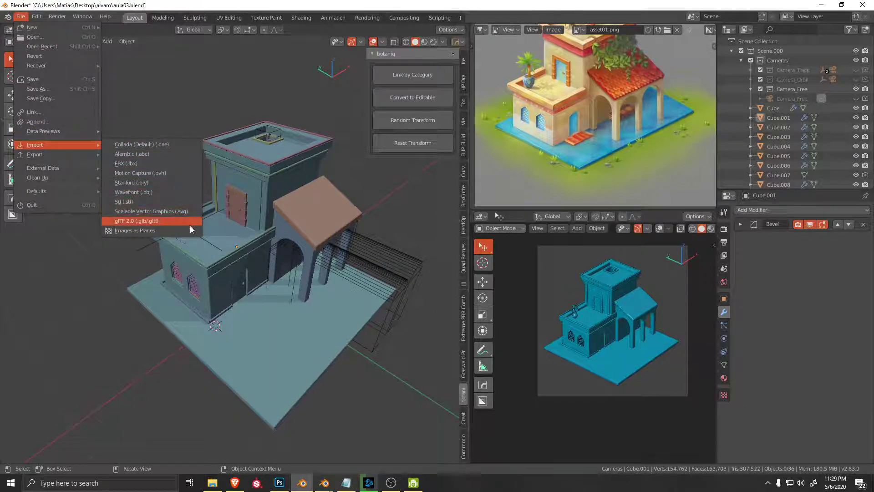
pyautogui.click(188, 225)
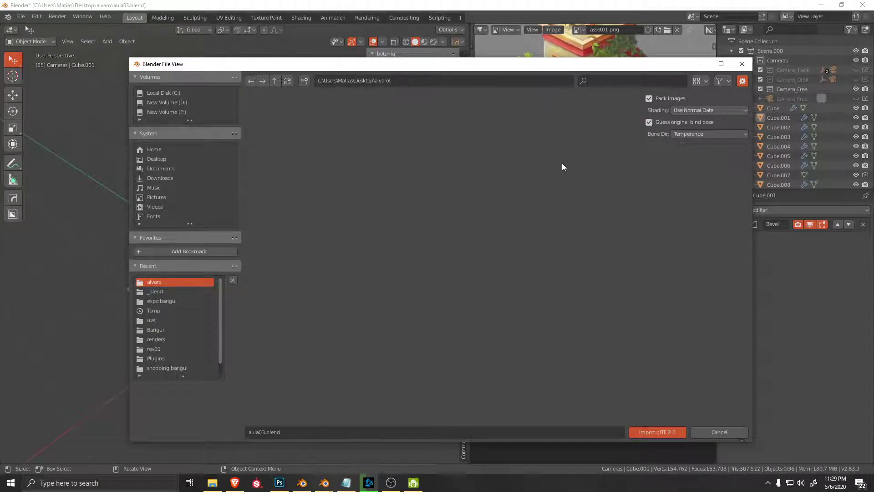
pyautogui.press('Escape')
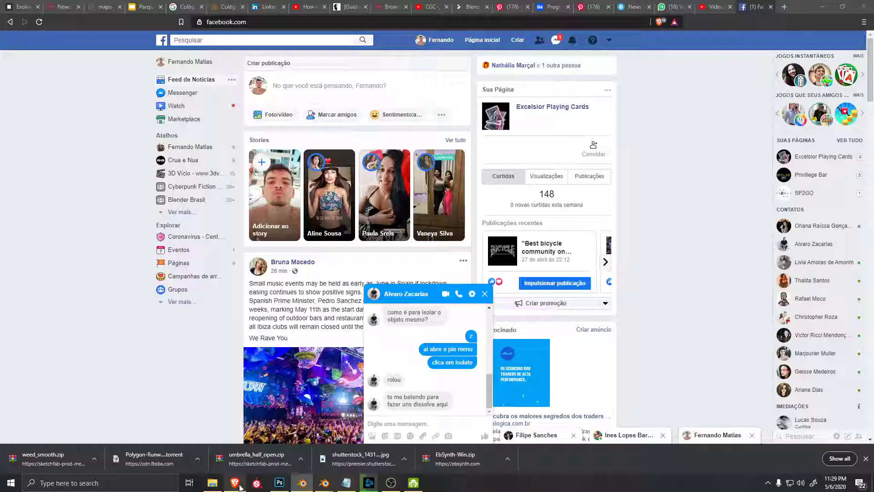
pyautogui.click(235, 482)
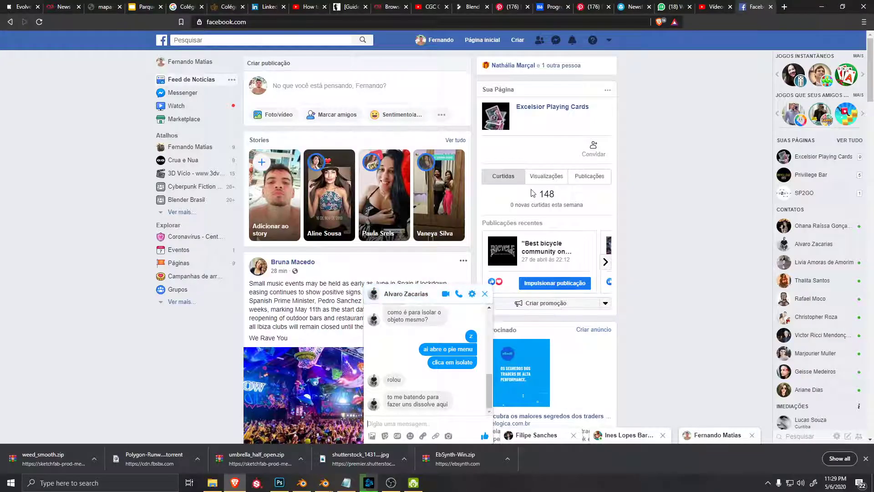
# Step: Close the Facebook tab and show the downloaded umbrella archive in its folder
pyautogui.hotkey('ctrl', 'w')
pyautogui.hotkey('ctrl', 't')
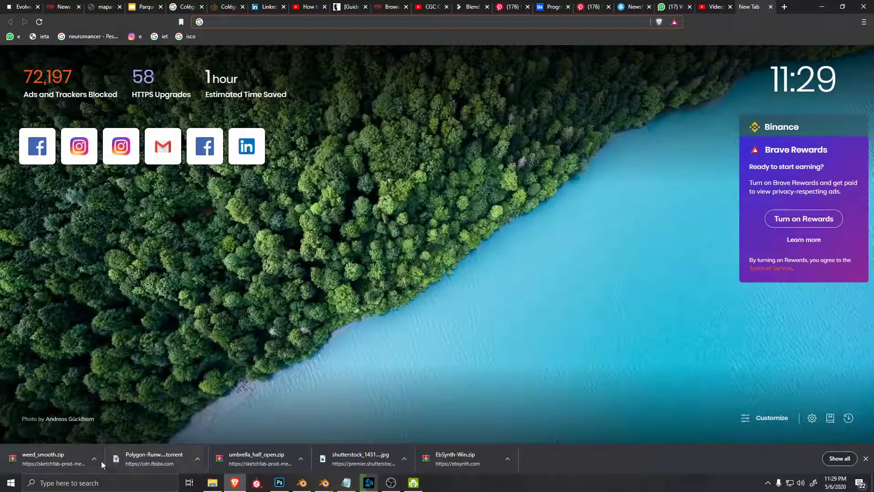
pyautogui.click(305, 462)
pyautogui.click(325, 427)
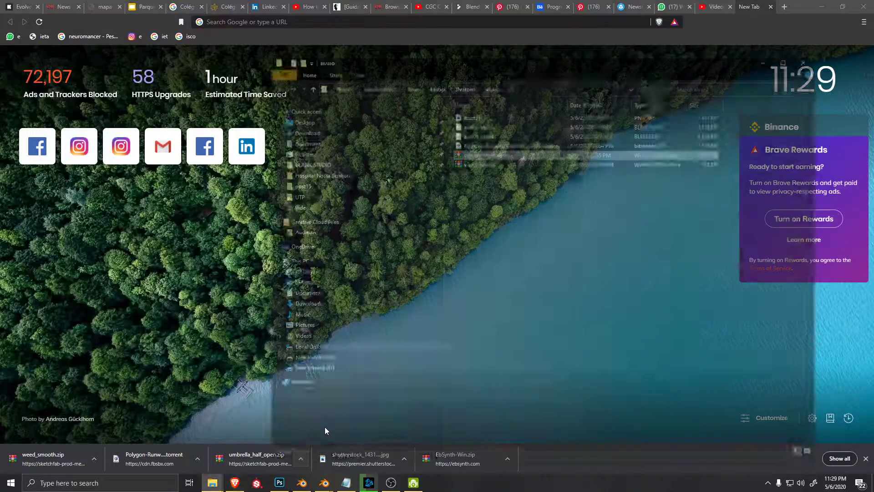
# Step: Extract the umbrella_half_open archive into the alvaro folder and return to Blender
pyautogui.rightClick(500, 154)
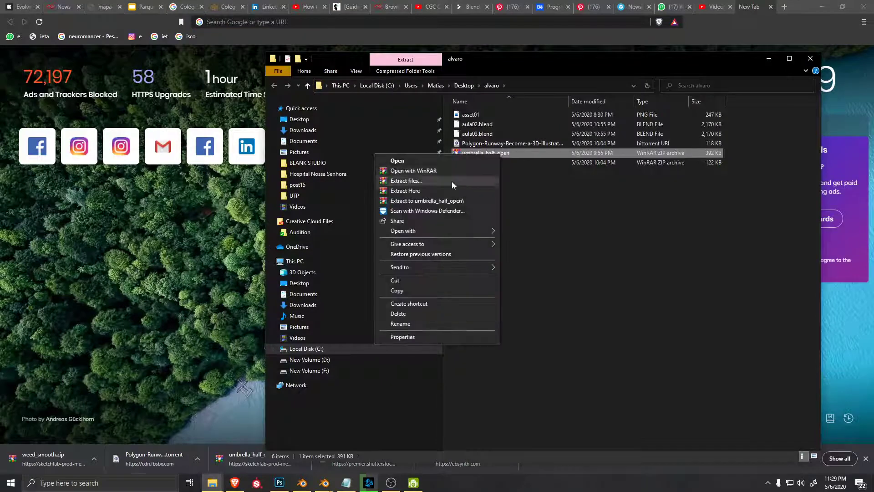
pyautogui.click(447, 181)
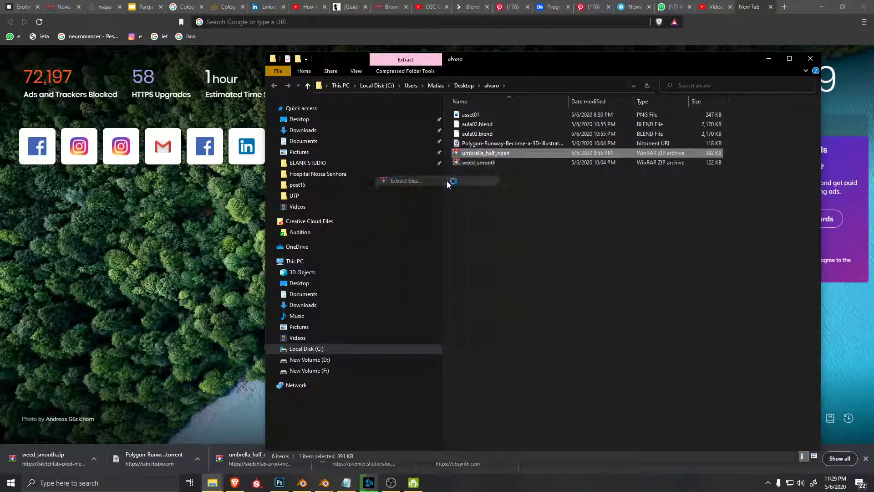
pyautogui.click(464, 335)
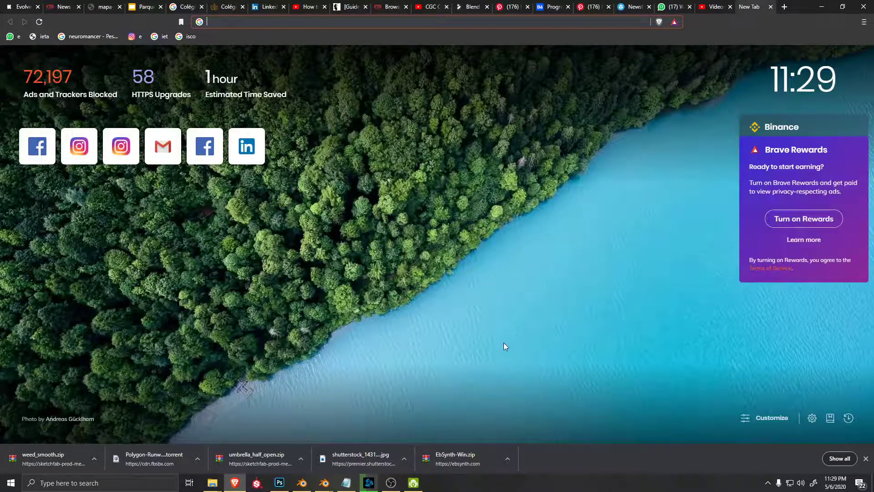
pyautogui.hotkey('alt', 'Tab')
pyautogui.hotkey('alt', 'Tab')
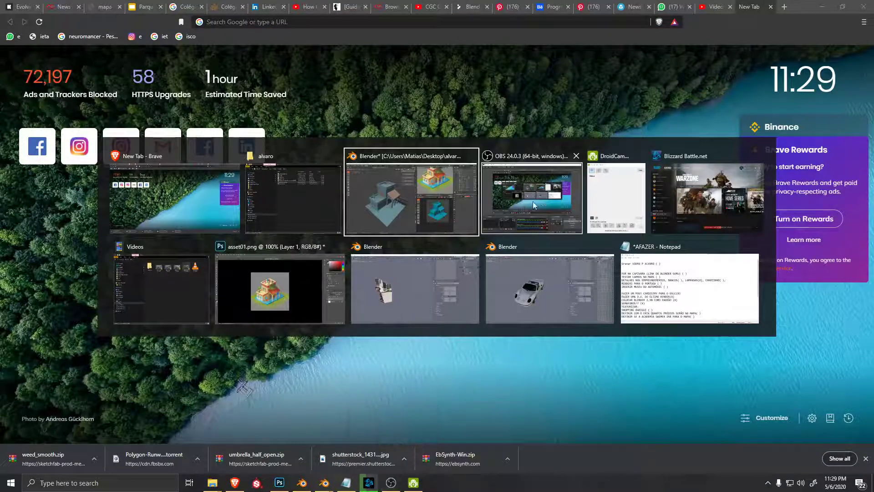
pyautogui.click(429, 225)
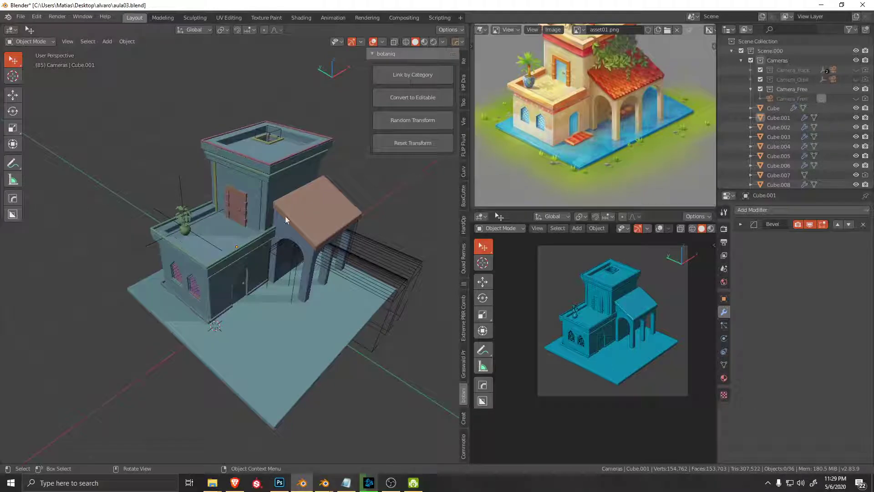
# Step: Import scene.gltf from the umbrella_half_open folder as a glTF 2.0 model
pyautogui.click(20, 17)
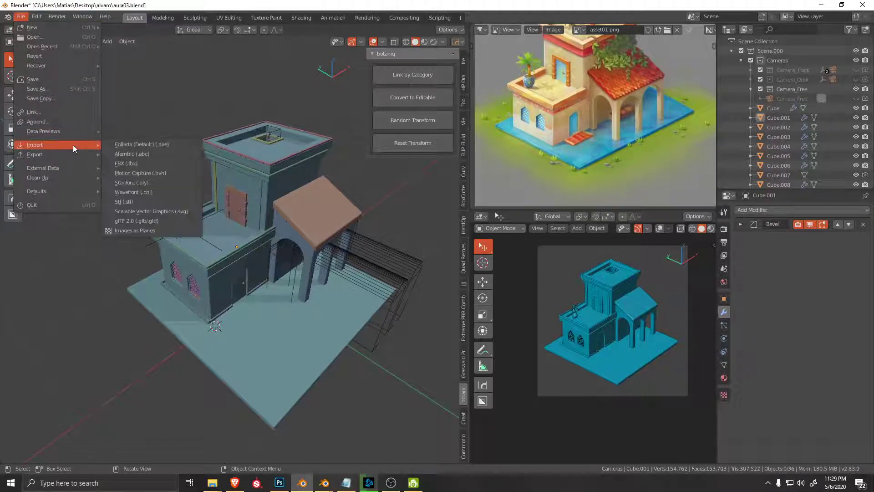
pyautogui.moveTo(59, 145)
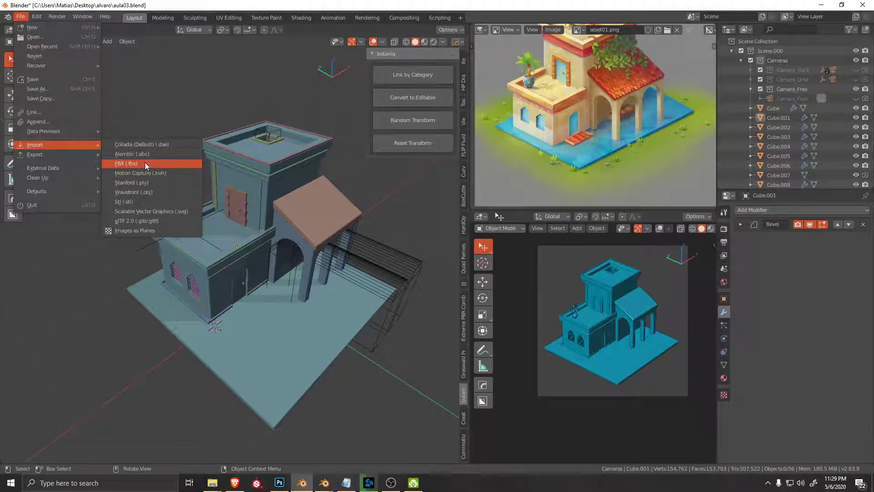
pyautogui.click(164, 220)
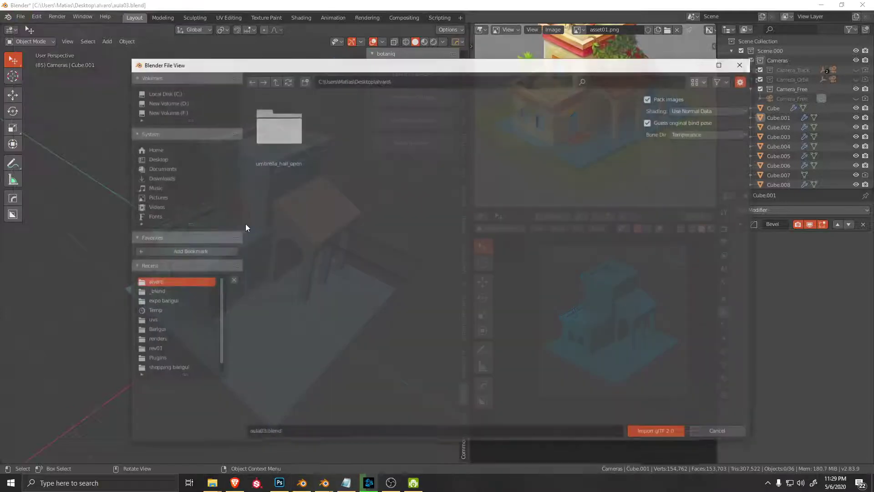
pyautogui.doubleClick(306, 131)
pyautogui.doubleClick(289, 155)
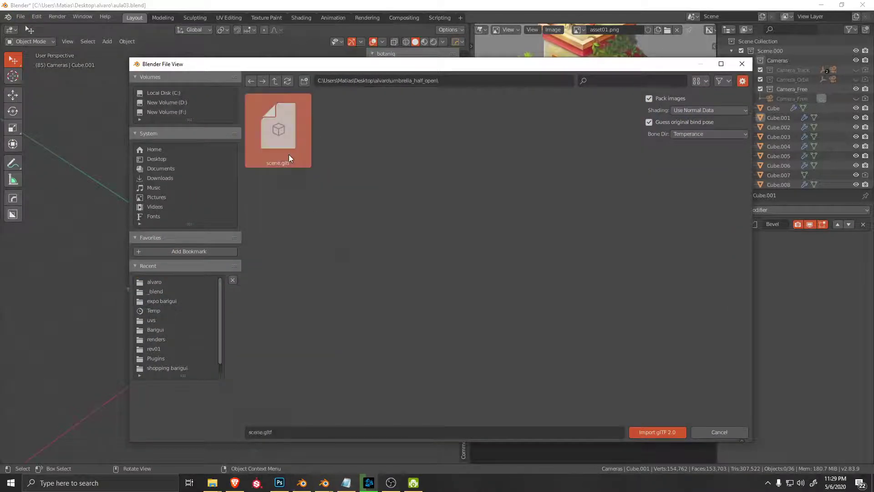
# Step: Isolate the imported umbrella in local view and select all its parts
pyautogui.scroll(-5, 264, 277)
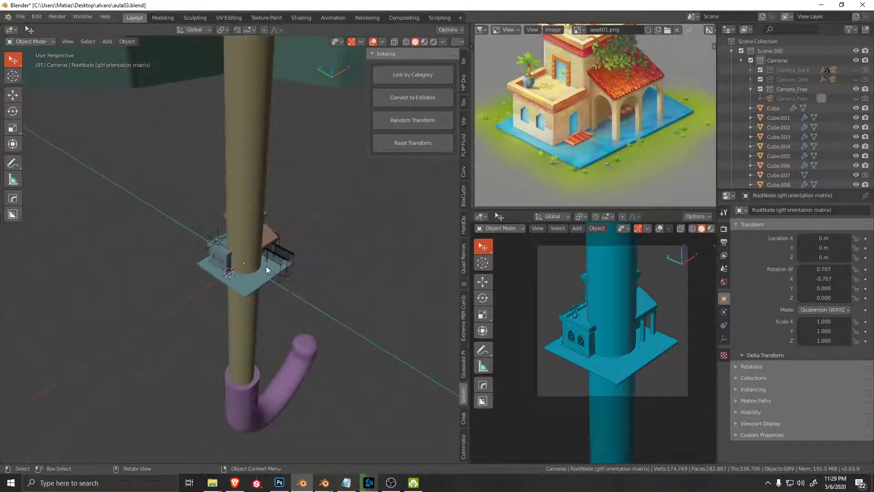
pyautogui.press('KP_Divide')
pyautogui.scroll(5, 282, 213)
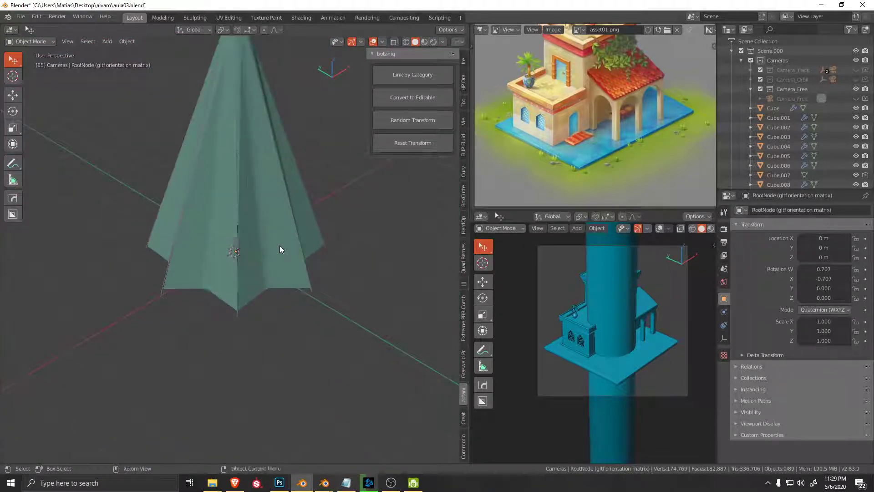
pyautogui.keyDown('shift'); pyautogui.moveTo(280, 249); pyautogui.dragTo(271, 327, button='middle'); pyautogui.keyUp('shift')
pyautogui.press('a')
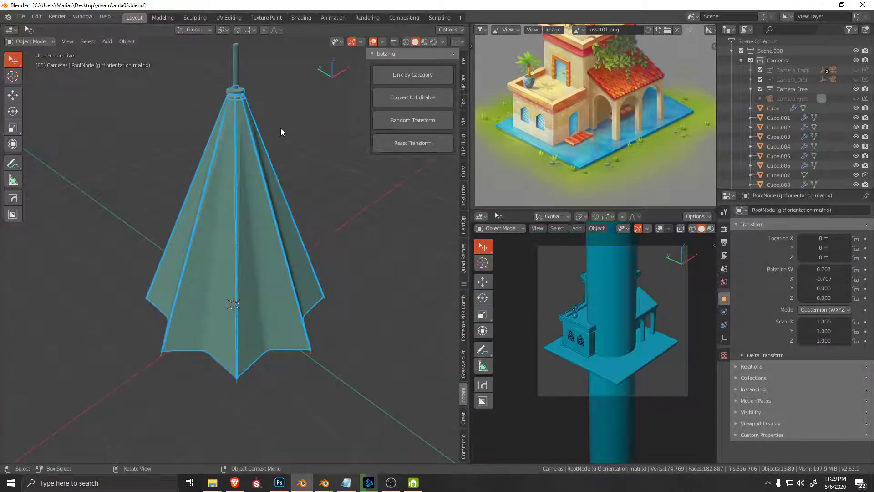
pyautogui.moveTo(287, 228)
pyautogui.mouseDown(button='middle')
pyautogui.moveTo(279, 320)
pyautogui.moveTo(272, 294)
pyautogui.mouseUp(button='middle')
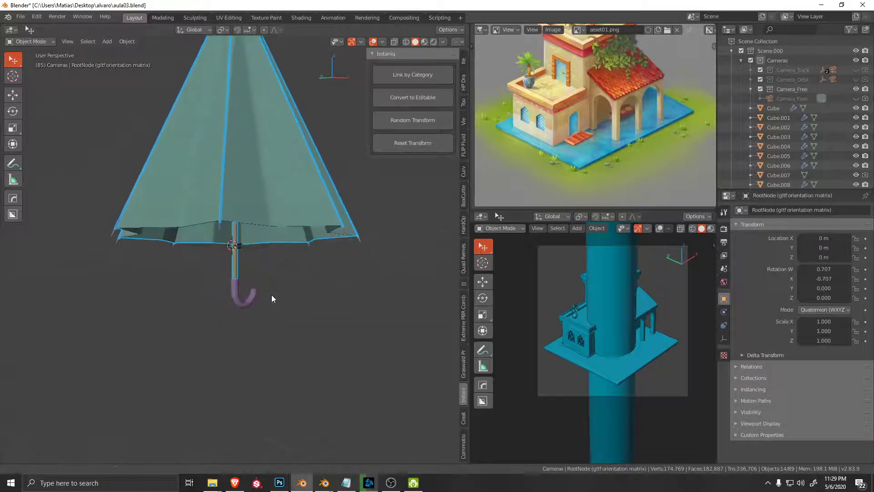
pyautogui.moveTo(264, 327); pyautogui.dragTo(265, 328)
pyautogui.scroll(4, 306, 338)
pyautogui.scroll(4, 304, 282)
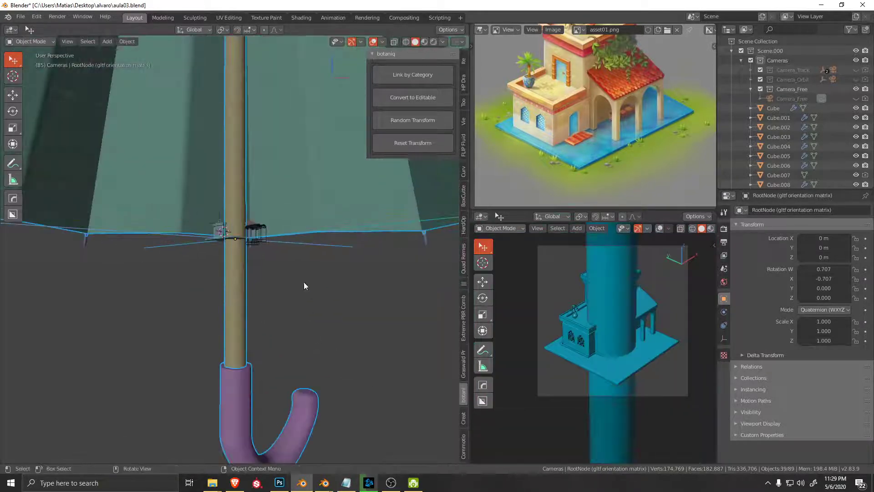
# Step: Cancel a stray move, orbit to a side view, and shrink the umbrella down
pyautogui.press('g')
pyautogui.press('Escape')
pyautogui.scroll(-5, 301, 273)
pyautogui.moveTo(291, 281); pyautogui.dragTo(313, 313, button='middle')
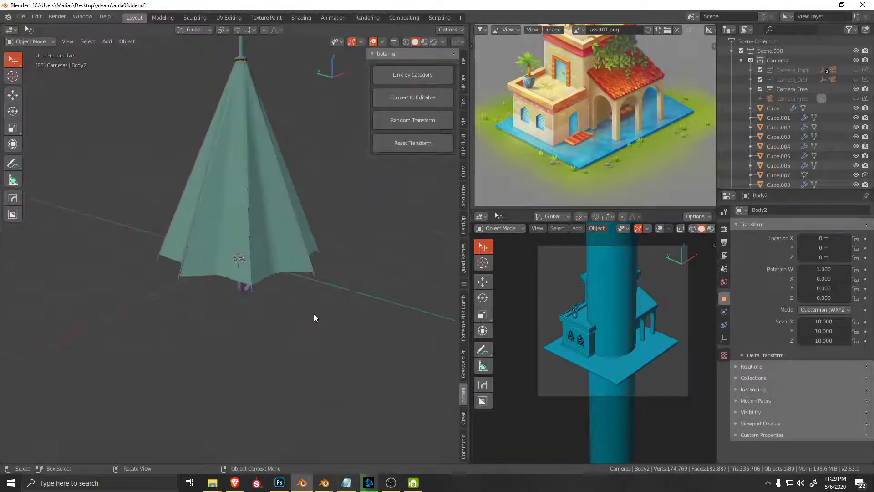
pyautogui.scroll(-5, 800, 174)
pyautogui.scroll(-3, 798, 176)
pyautogui.scroll(-4, 786, 171)
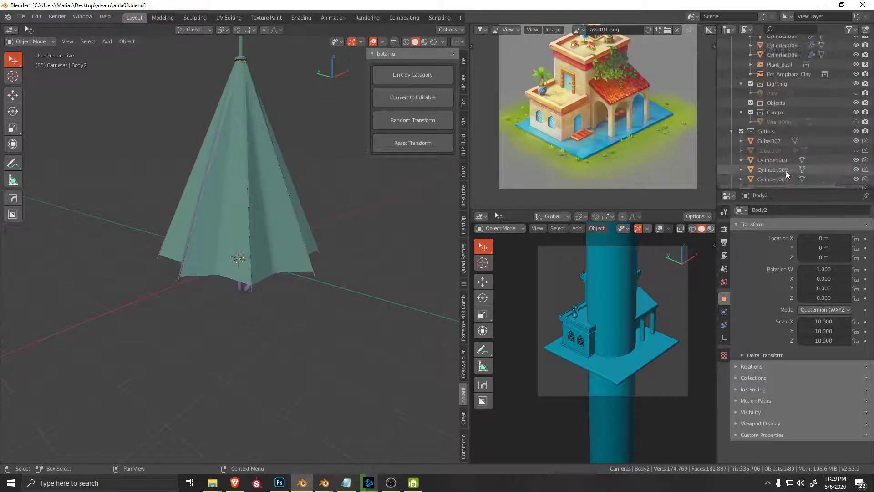
pyautogui.scroll(-4, 794, 87)
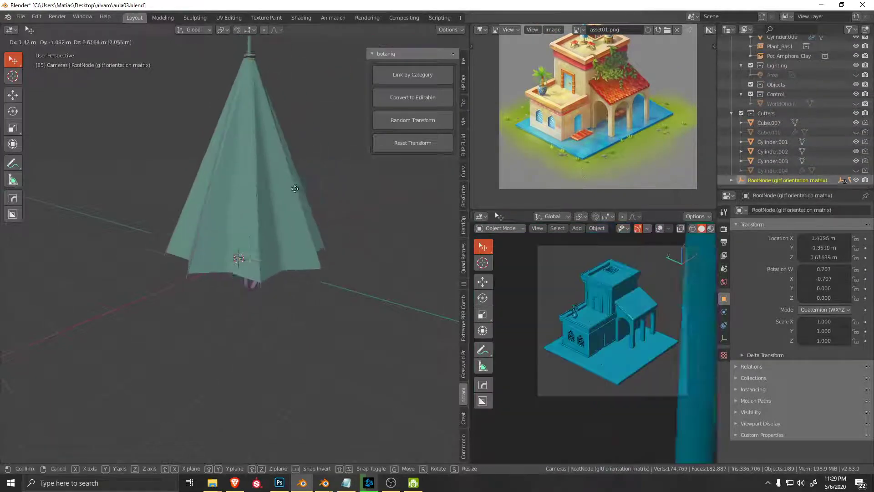
pyautogui.press('s')
pyautogui.click(253, 259)
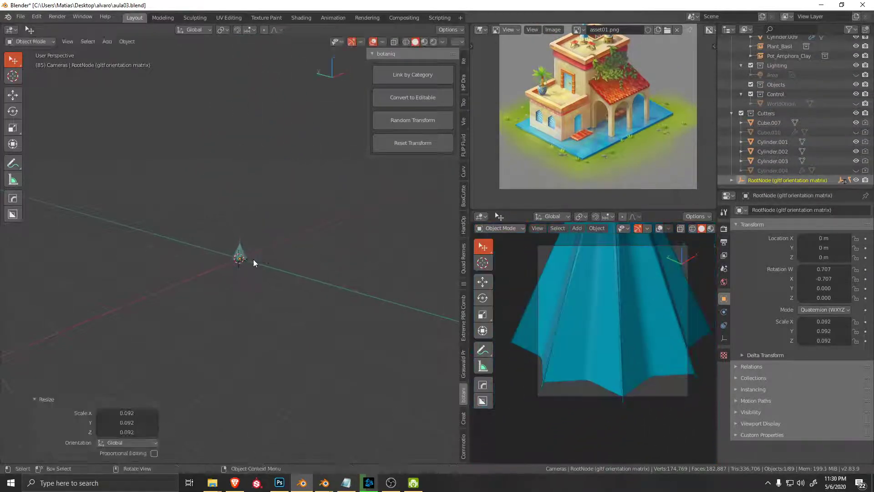
pyautogui.press('KP_Decimal')
# Step: Shrink the umbrella further in two more scaling passes
pyautogui.press('s')
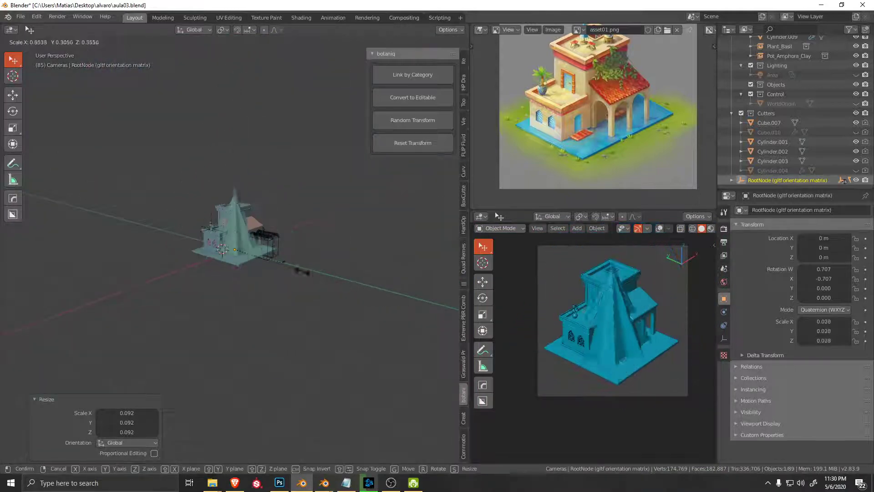
pyautogui.click(274, 256)
pyautogui.press('KP_Decimal')
pyautogui.scroll(-3, 280, 263)
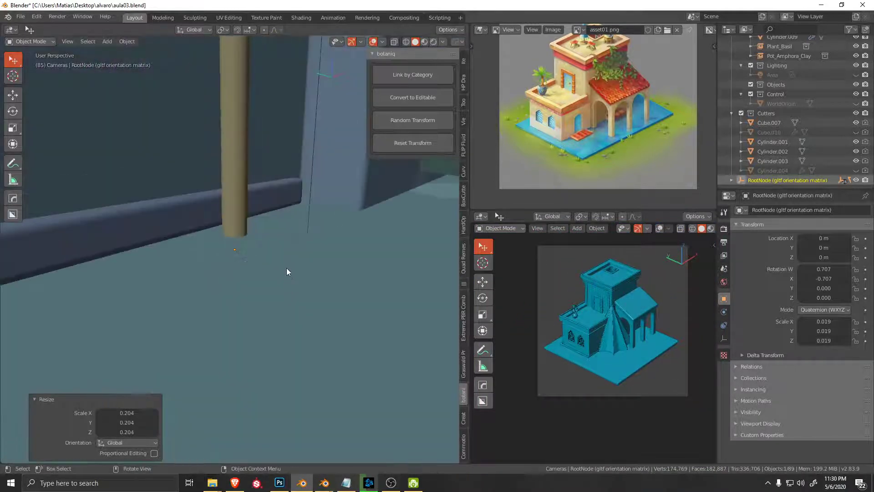
pyautogui.scroll(-4, 286, 268)
pyautogui.press('s')
pyautogui.click(308, 287)
pyautogui.scroll(-3, 310, 288)
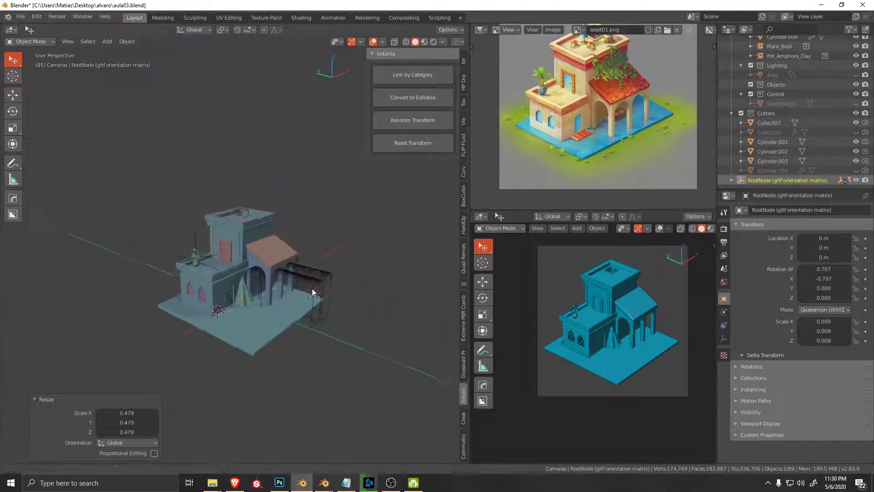
pyautogui.scroll(3, 606, 124)
pyautogui.scroll(2, 592, 130)
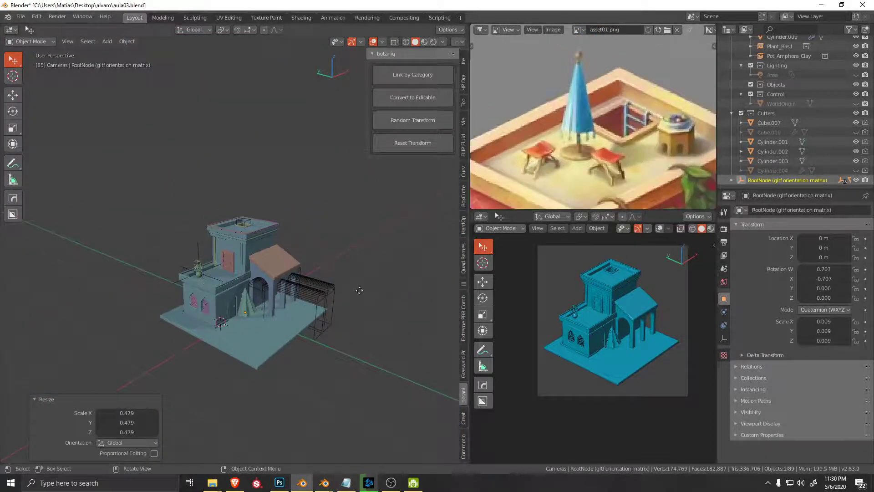
# Step: Raise the umbrella to rooftop height, shrink it to fit the tower, and lower it slightly
pyautogui.press('z')
pyautogui.click(350, 227)
pyautogui.press('KP_Decimal')
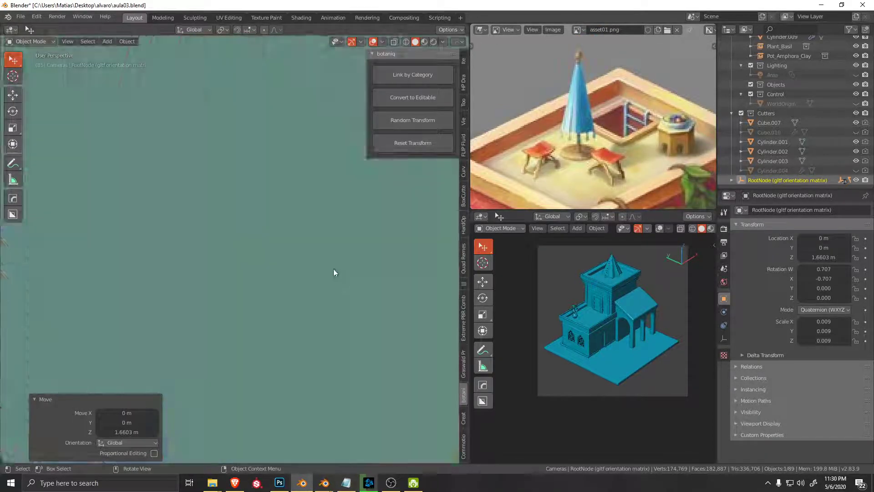
pyautogui.scroll(-3, 346, 273)
pyautogui.press('s')
pyautogui.click(312, 237)
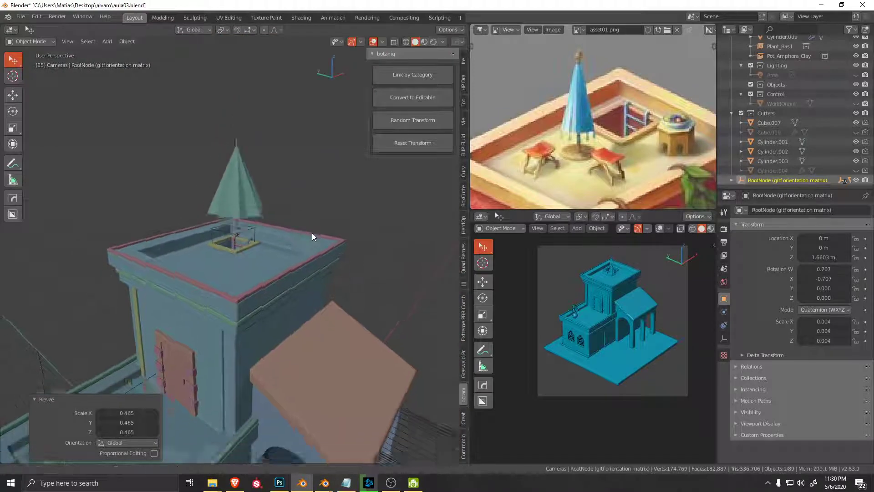
pyautogui.moveTo(312, 233)
pyautogui.mouseDown(button='middle')
pyautogui.moveTo(344, 202)
pyautogui.moveTo(356, 289)
pyautogui.moveTo(361, 286)
pyautogui.mouseUp(button='middle')
pyautogui.press('g')
pyautogui.press('z')
pyautogui.click(341, 218)
# Step: From the top view, move the umbrella over the tower roof and check it in perspective
pyautogui.press('KP_7')
pyautogui.scroll(-3, 422, 260)
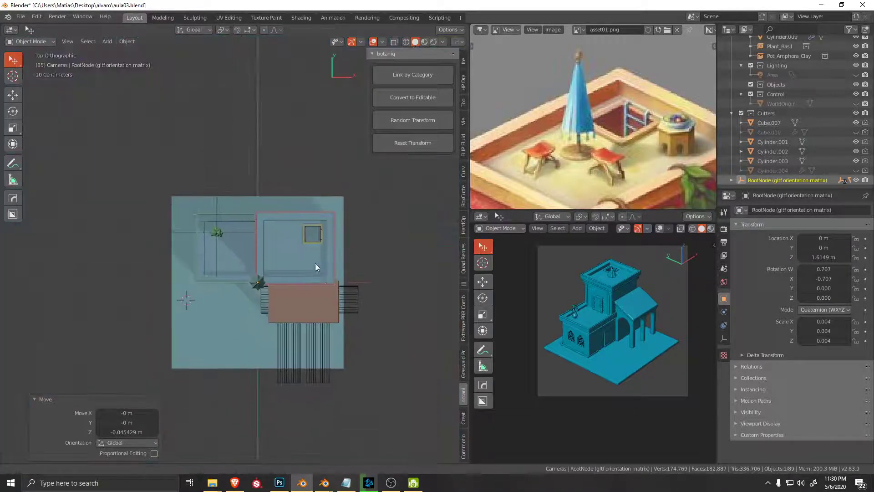
pyautogui.scroll(2, 287, 317)
pyautogui.scroll(2, 311, 353)
pyautogui.scroll(1, 292, 319)
pyautogui.press('g')
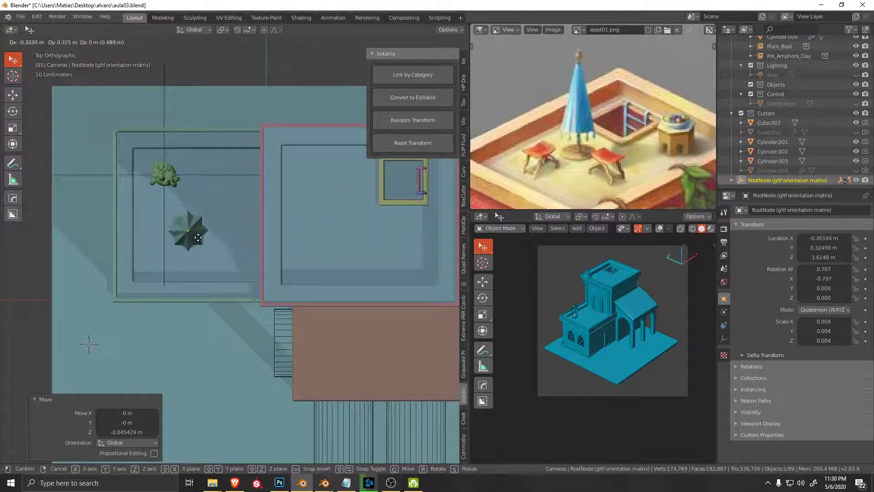
pyautogui.click(200, 238)
pyautogui.press('KP_Decimal')
pyautogui.moveTo(211, 227)
pyautogui.mouseDown(button='middle')
pyautogui.moveTo(215, 203)
pyautogui.moveTo(220, 226)
pyautogui.mouseUp(button='middle')
pyautogui.scroll(-3, 221, 225)
pyautogui.moveTo(262, 263)
pyautogui.mouseDown(button='middle')
pyautogui.moveTo(250, 284)
pyautogui.moveTo(291, 311)
pyautogui.mouseUp(button='middle')
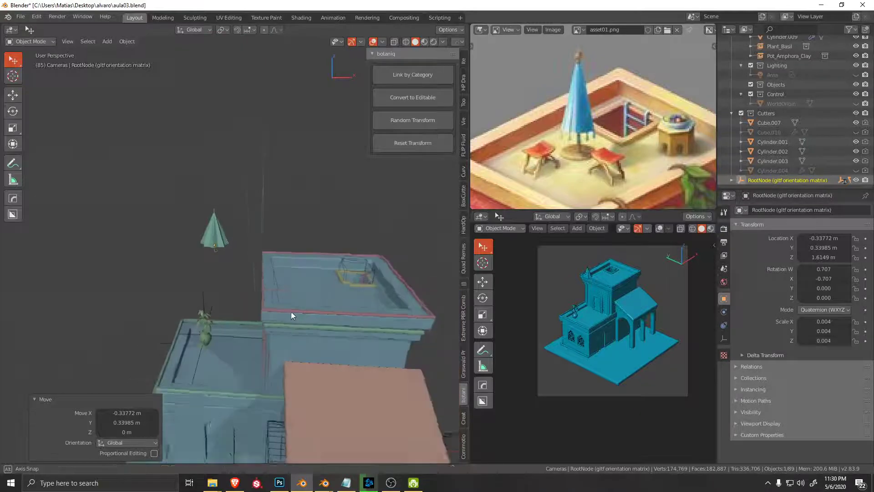
# Step: Abandon an X-axis move and lower the umbrella vertically onto the tower roof
pyautogui.press('g')
pyautogui.press('x')
pyautogui.rightClick(376, 304)
pyautogui.moveTo(376, 304); pyautogui.dragTo(350, 273, button='middle')
pyautogui.press('g')
pyautogui.press('z')
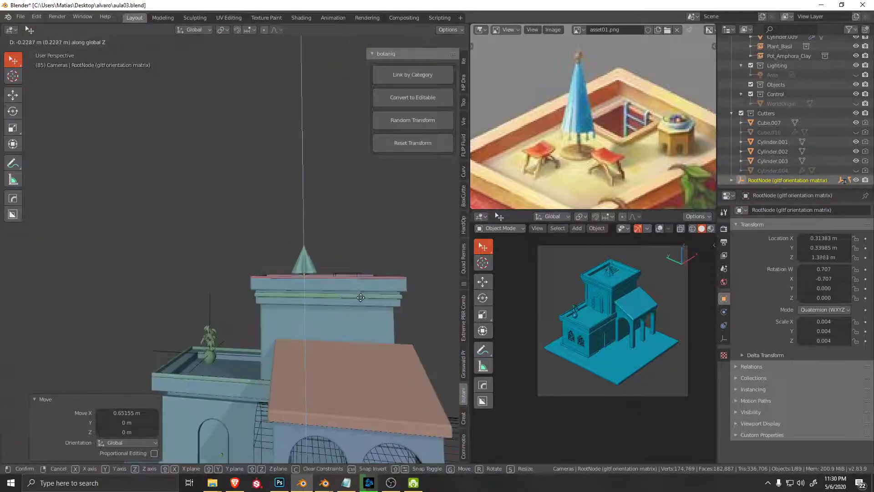
pyautogui.click(343, 258)
pyautogui.scroll(2, 601, 357)
pyautogui.scroll(2, 632, 326)
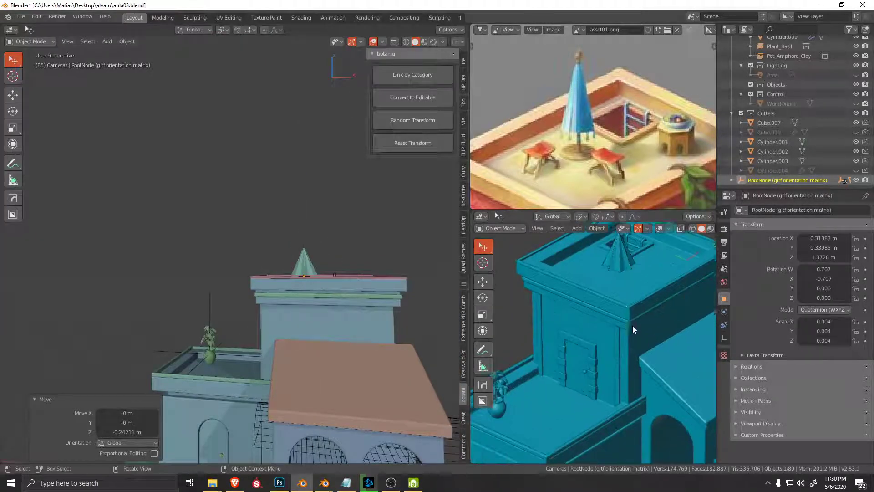
pyautogui.scroll(2, 615, 357)
# Step: Raise and slightly enlarge the umbrella, slide it along Y beside the roof hatch, then select the purple hook
pyautogui.moveTo(289, 234)
pyautogui.mouseDown(button='middle')
pyautogui.moveTo(361, 267)
pyautogui.moveTo(328, 282)
pyautogui.mouseUp(button='middle')
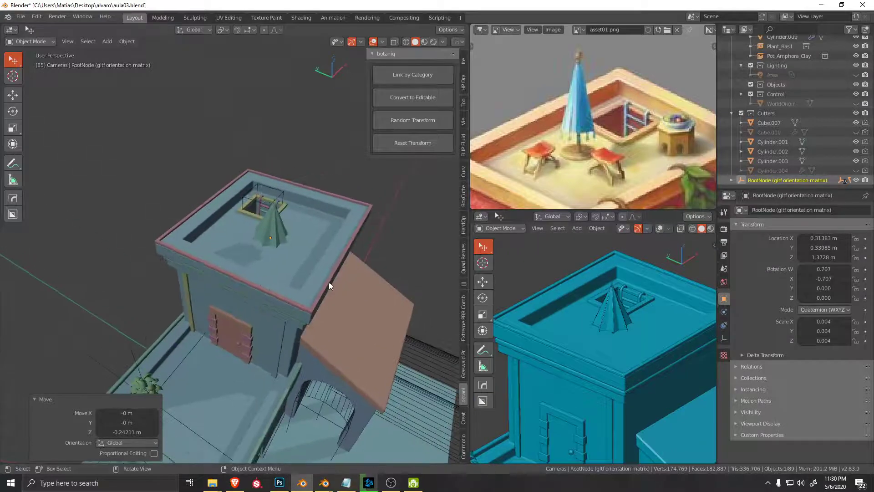
pyautogui.press('g')
pyautogui.press('z')
pyautogui.click(328, 259)
pyautogui.press('s')
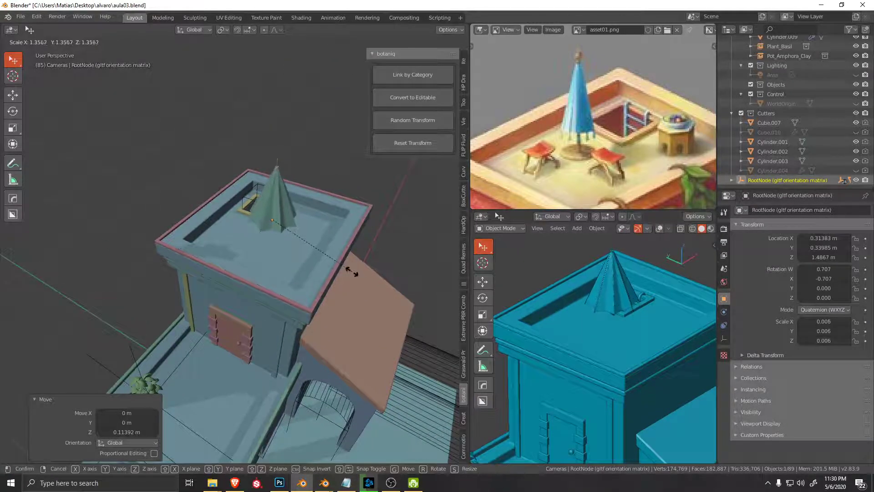
pyautogui.click(352, 271)
pyautogui.moveTo(350, 271)
pyautogui.mouseDown(button='middle')
pyautogui.moveTo(299, 262)
pyautogui.moveTo(235, 205)
pyautogui.moveTo(236, 236)
pyautogui.mouseUp(button='middle')
pyautogui.press('g')
pyautogui.press('y')
pyautogui.click(268, 271)
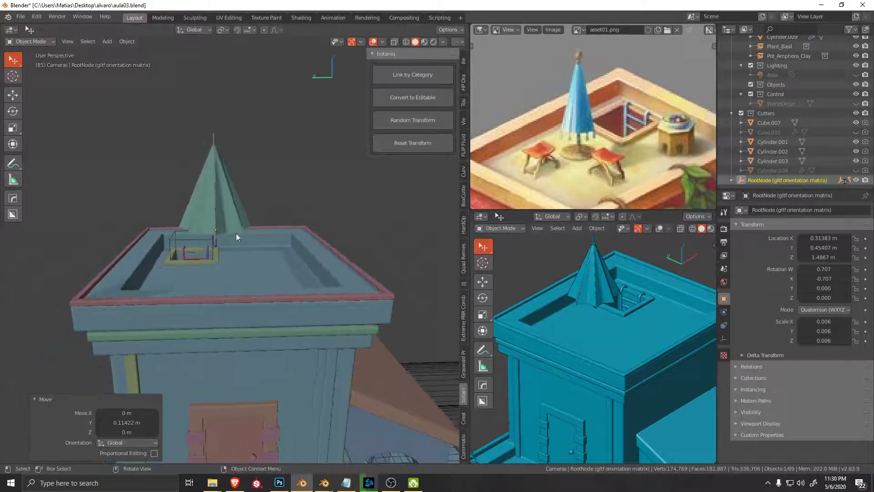
pyautogui.keyDown('alt'); pyautogui.click(231, 229); pyautogui.keyUp('alt')
pyautogui.click(204, 241)
# Step: Frame the purple hook part and move it to a new position
pyautogui.press('KP_Decimal')
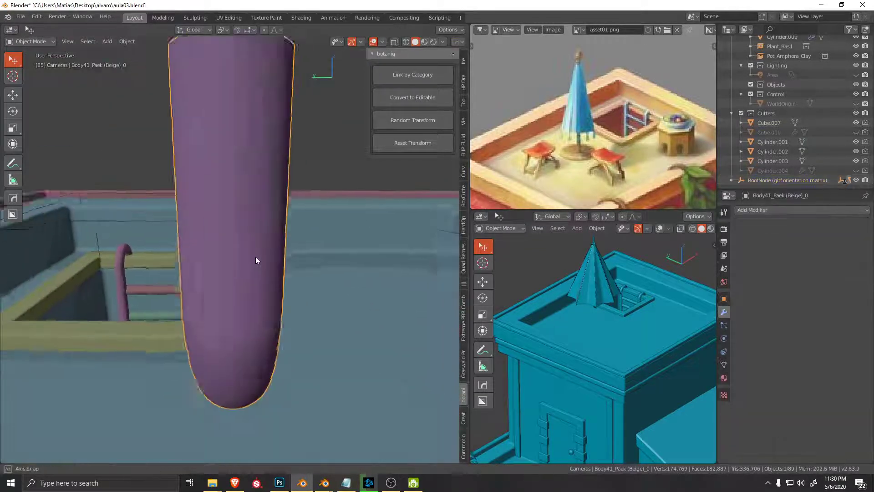
pyautogui.scroll(-5, 256, 260)
pyautogui.moveTo(246, 212); pyautogui.dragTo(214, 244, button='middle')
pyautogui.press('g')
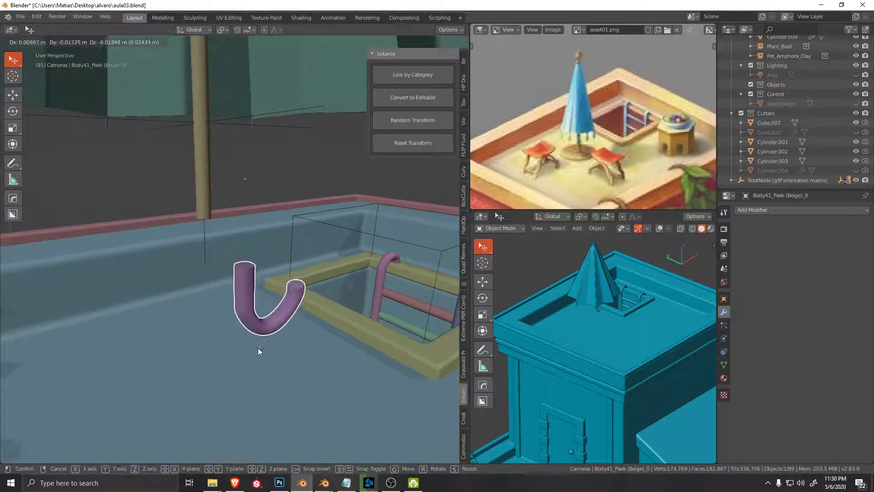
pyautogui.click(258, 351)
# Step: Extend the umbrella pole downward by moving its lower vertices along Z
pyautogui.click(243, 252)
pyautogui.press('KP_Decimal')
pyautogui.press('Tab')
pyautogui.moveTo(181, 203); pyautogui.dragTo(253, 292)
pyautogui.press('g')
pyautogui.press('z')
pyautogui.click(262, 484)
# Step: Dismiss the security warning, return to Object Mode and deselect the pole
pyautogui.scroll(-3, 259, 279)
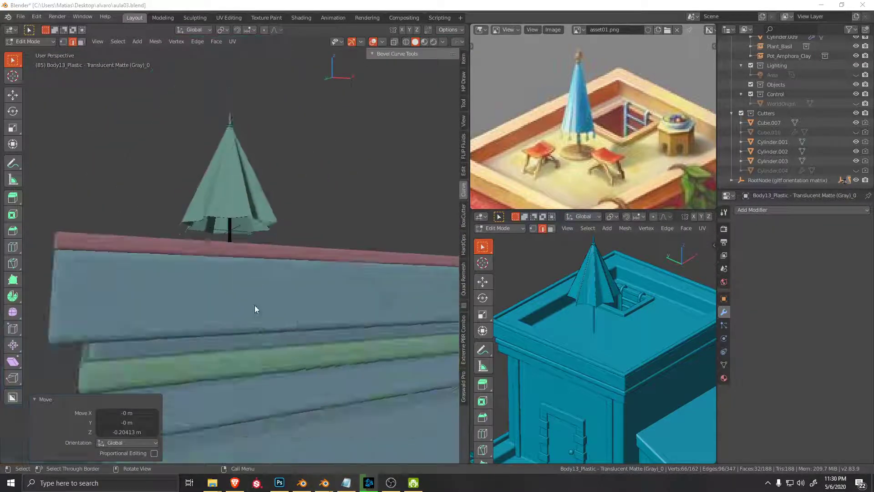
pyautogui.moveTo(255, 305); pyautogui.dragTo(258, 359, button='middle')
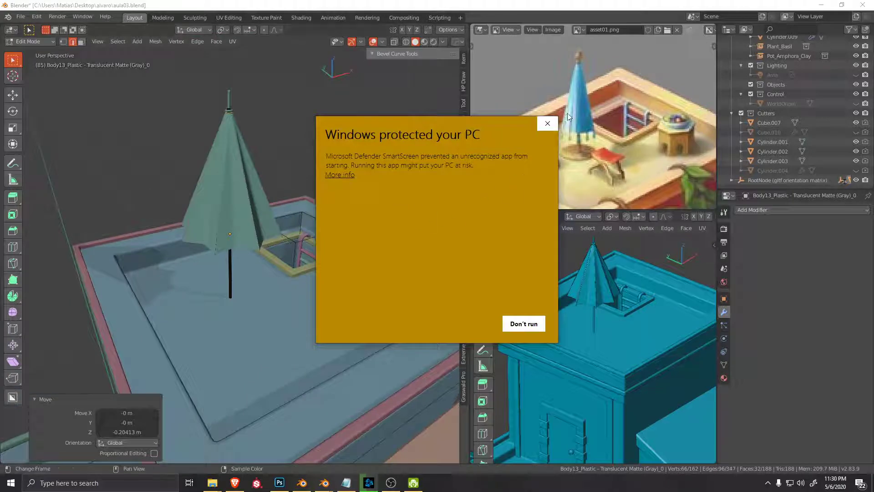
pyautogui.click(549, 122)
pyautogui.press('Tab')
pyautogui.click(253, 317)
pyautogui.moveTo(254, 318)
pyautogui.mouseDown(button='middle')
pyautogui.moveTo(289, 257)
pyautogui.moveTo(294, 268)
pyautogui.mouseUp(button='middle')
pyautogui.press('Tab')
pyautogui.click(354, 257)
# Step: Stretch the umbrella canopy taller along the Z axis
pyautogui.moveTo(303, 235)
pyautogui.keyDown('alt'); pyautogui.mouseDown(button='middle')
pyautogui.moveTo(280, 281)
pyautogui.moveTo(308, 269)
pyautogui.mouseUp(button='middle'); pyautogui.keyUp('alt')
pyautogui.scroll(-3, 639, 337)
pyautogui.scroll(-3, 612, 340)
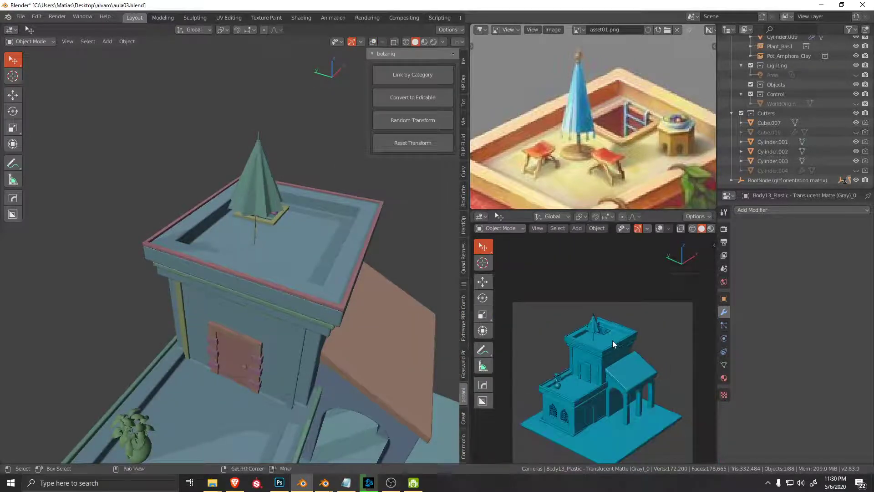
pyautogui.scroll(3, 612, 340)
pyautogui.scroll(2, 610, 298)
pyautogui.scroll(2, 600, 321)
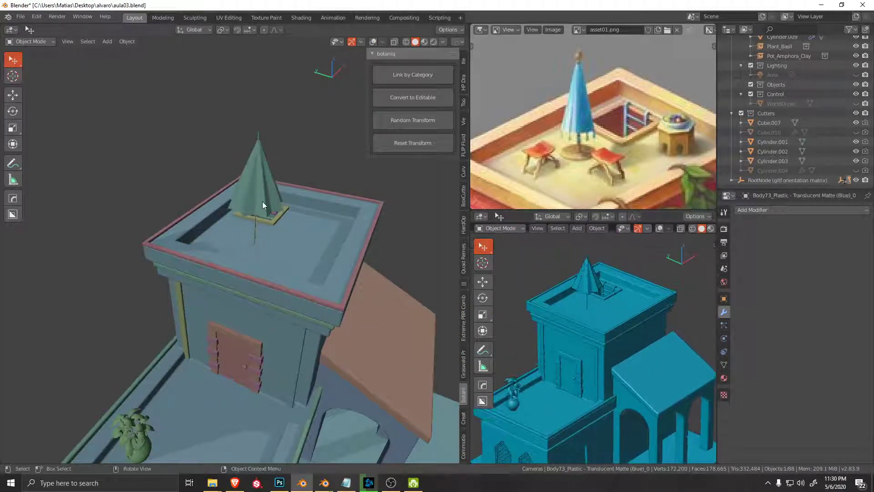
pyautogui.click(279, 200)
pyautogui.scroll(2, 273, 202)
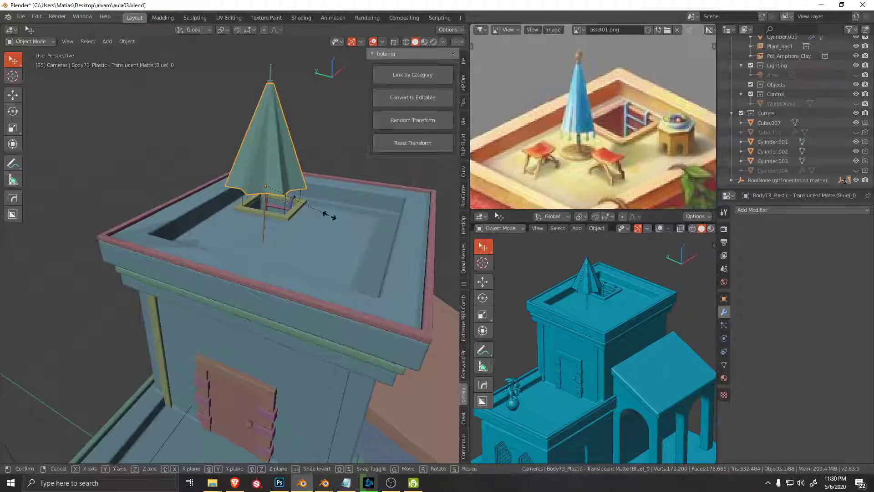
pyautogui.press('z')
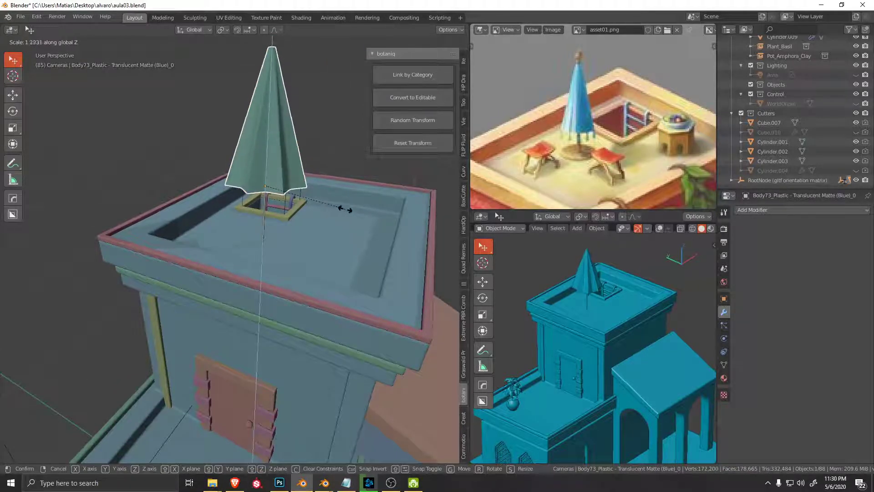
pyautogui.click(344, 186)
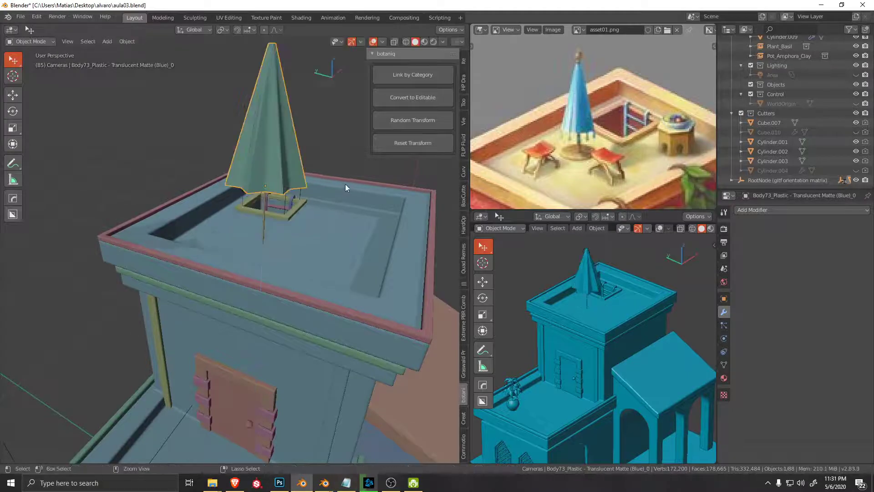
# Step: Select all the umbrella parts and stretch the whole umbrella taller along Z
pyautogui.keyDown('shift'); pyautogui.click(307, 163); pyautogui.keyUp('shift')
pyautogui.press('g')
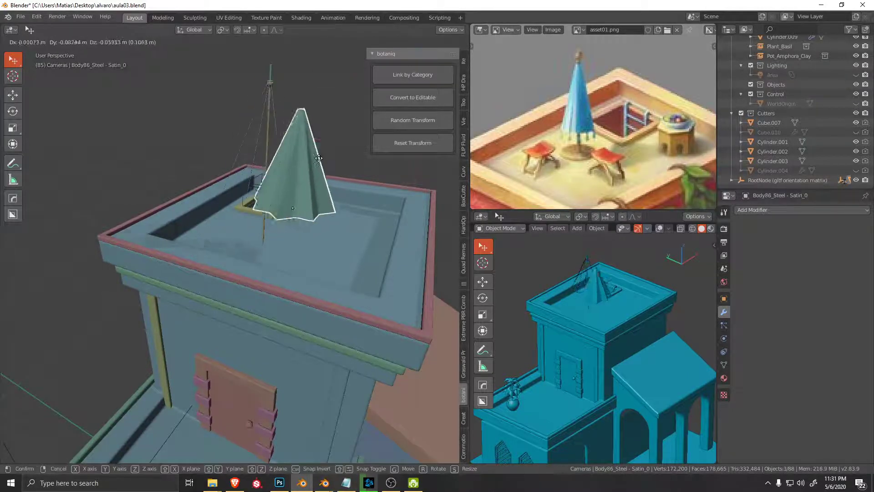
pyautogui.rightClick(319, 158)
pyautogui.moveTo(319, 158); pyautogui.dragTo(276, 176, button='middle')
pyautogui.scroll(2, 280, 204)
pyautogui.scroll(2, 279, 181)
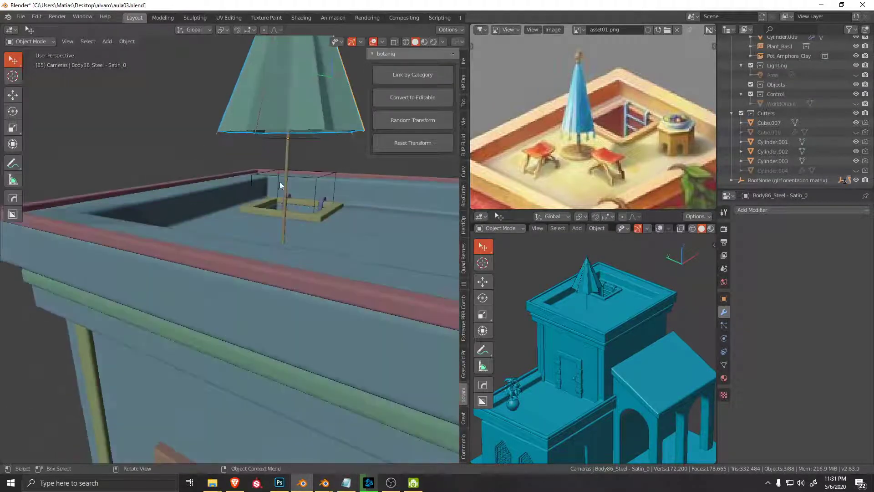
pyautogui.scroll(-3, 279, 181)
pyautogui.scroll(-2, 242, 206)
pyautogui.moveTo(296, 196); pyautogui.dragTo(204, 137)
pyautogui.press('s')
pyautogui.press('z')
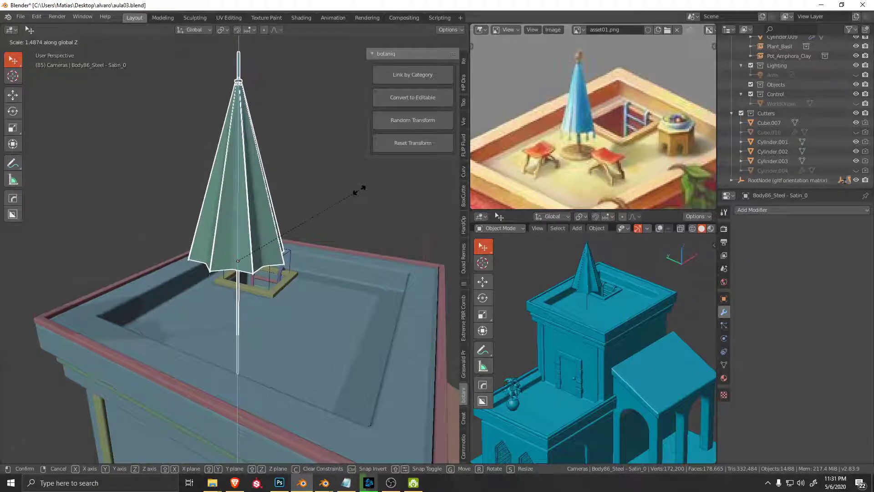
pyautogui.click(360, 190)
# Step: Lower the umbrella along Z so it sits closer to the roof
pyautogui.moveTo(313, 204); pyautogui.dragTo(281, 181, button='middle')
pyautogui.press('s')
pyautogui.press('z')
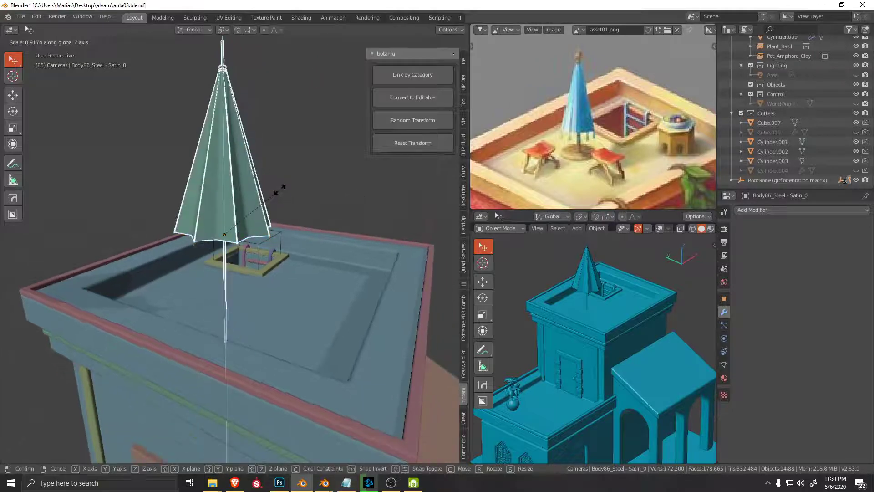
pyautogui.press('Escape')
pyautogui.press('g')
pyautogui.press('z')
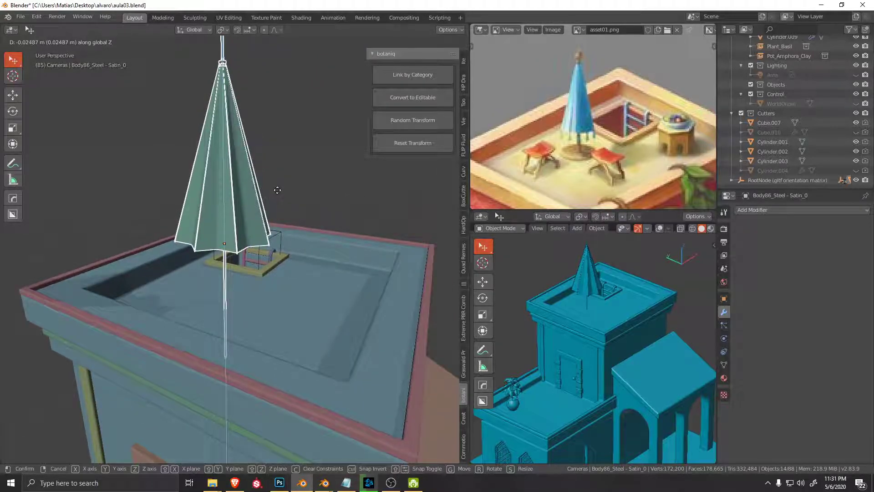
pyautogui.click(277, 190)
# Step: Scale the whole rooftop umbrella down uniformly to about 0.9
pyautogui.moveTo(290, 241)
pyautogui.mouseDown(button='middle')
pyautogui.moveTo(290, 202)
pyautogui.moveTo(295, 252)
pyautogui.moveTo(435, 268)
pyautogui.mouseUp(button='middle')
pyautogui.scroll(-3, 294, 252)
pyautogui.click(292, 158)
pyautogui.scroll(-3, 287, 204)
pyautogui.moveTo(214, 189); pyautogui.dragTo(249, 216)
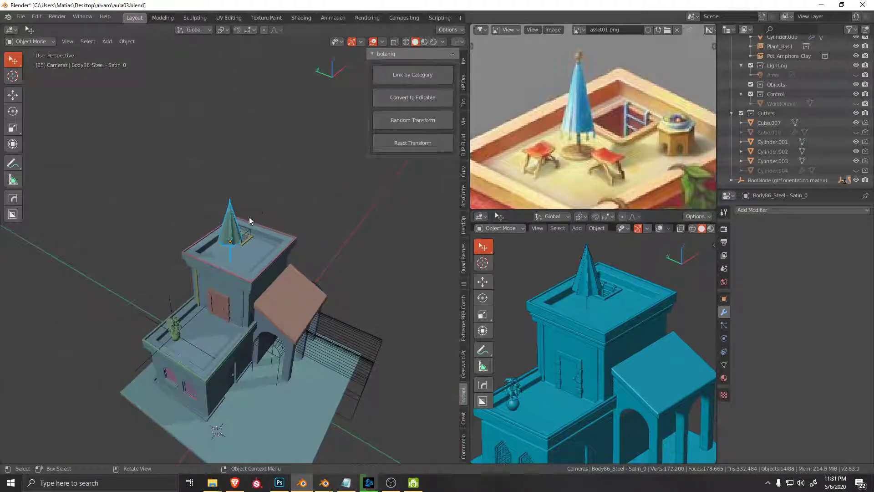
pyautogui.scroll(2, 254, 219)
pyautogui.scroll(2, 276, 225)
pyautogui.press('s')
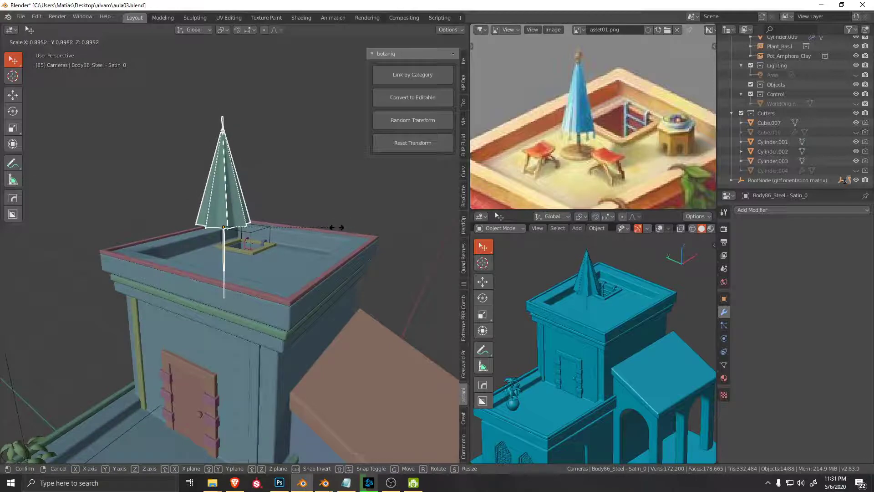
pyautogui.click(340, 226)
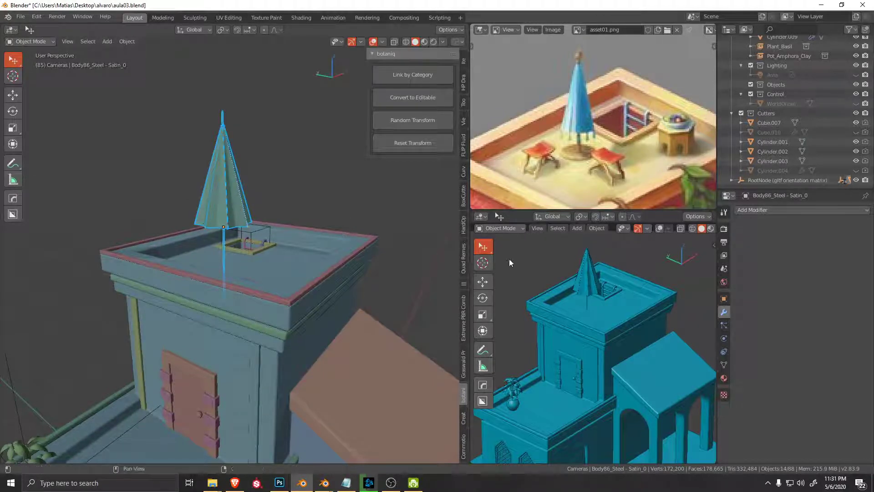
pyautogui.scroll(-3, 508, 258)
pyautogui.scroll(-3, 592, 181)
pyautogui.scroll(-2, 624, 331)
pyautogui.scroll(-2, 625, 331)
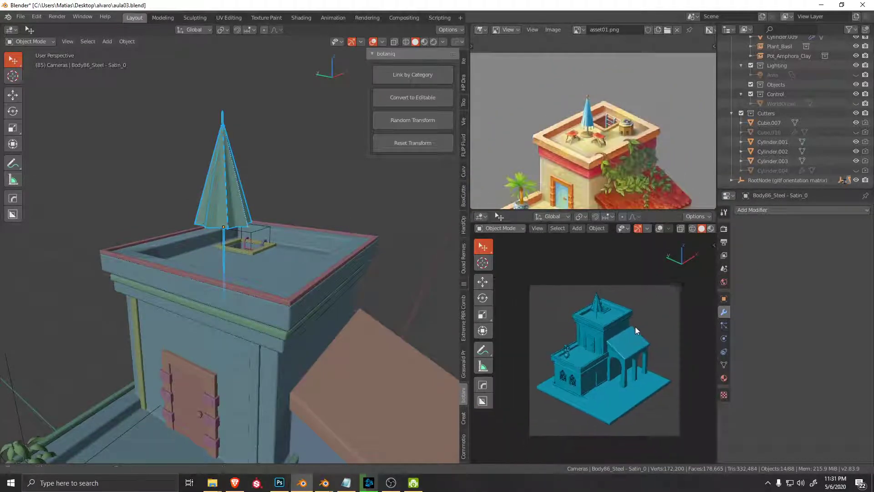
pyautogui.scroll(3, 631, 294)
pyautogui.scroll(2, 612, 292)
pyautogui.scroll(-1, 612, 296)
pyautogui.scroll(2, 316, 266)
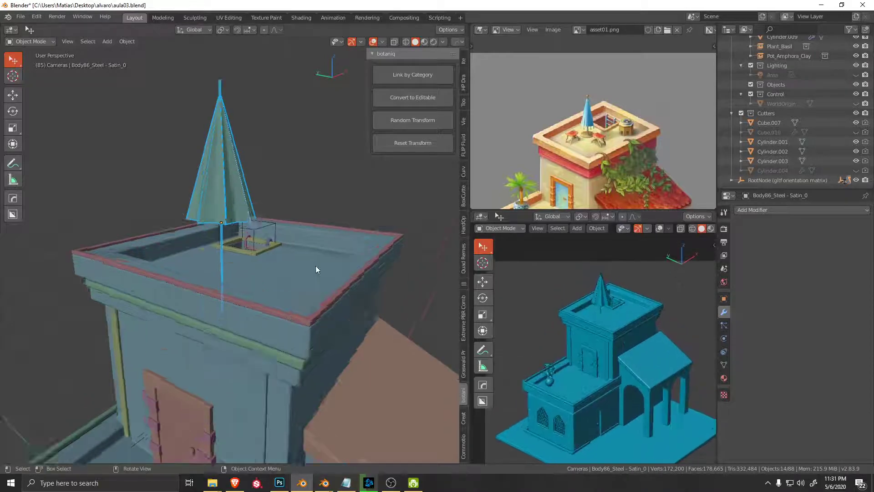
pyautogui.scroll(2, 315, 264)
pyautogui.scroll(3, 207, 321)
# Step: Add a cylinder and scale it into a small, thin flat disc
pyautogui.hotkey('shift', 'a')
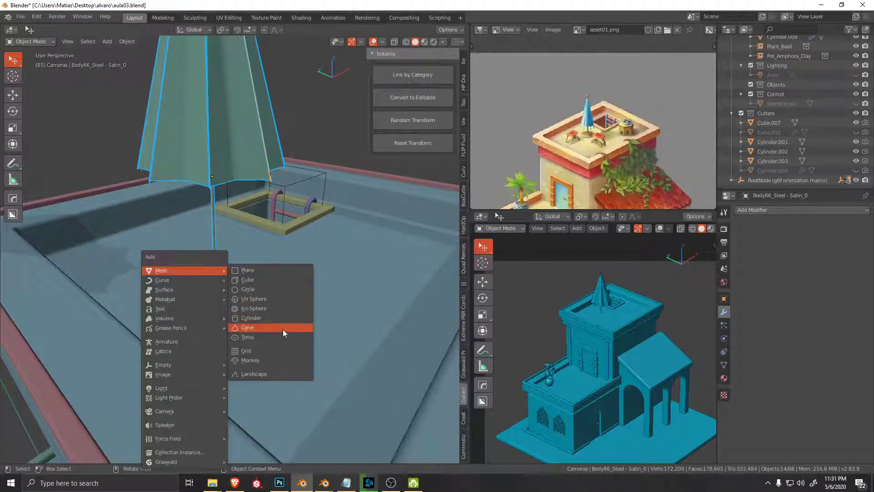
pyautogui.click(284, 318)
pyautogui.press('s')
pyautogui.click(350, 331)
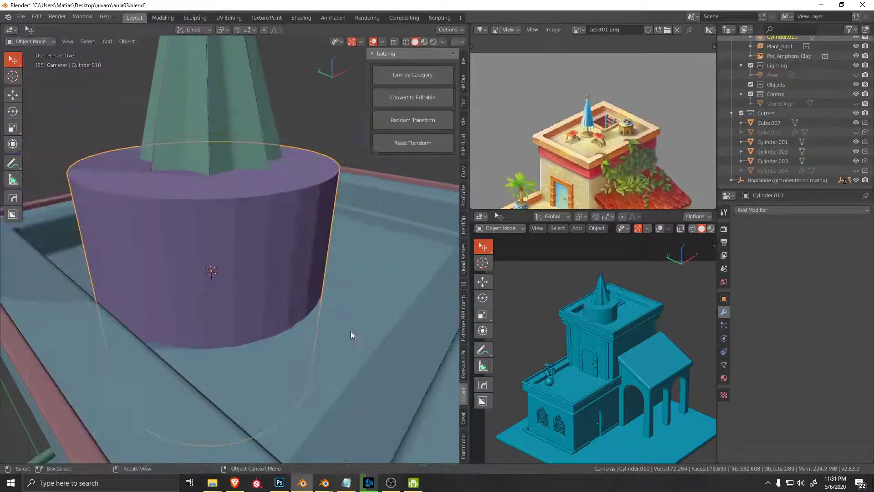
pyautogui.scroll(-8, 350, 331)
pyautogui.press('s')
pyautogui.press('z')
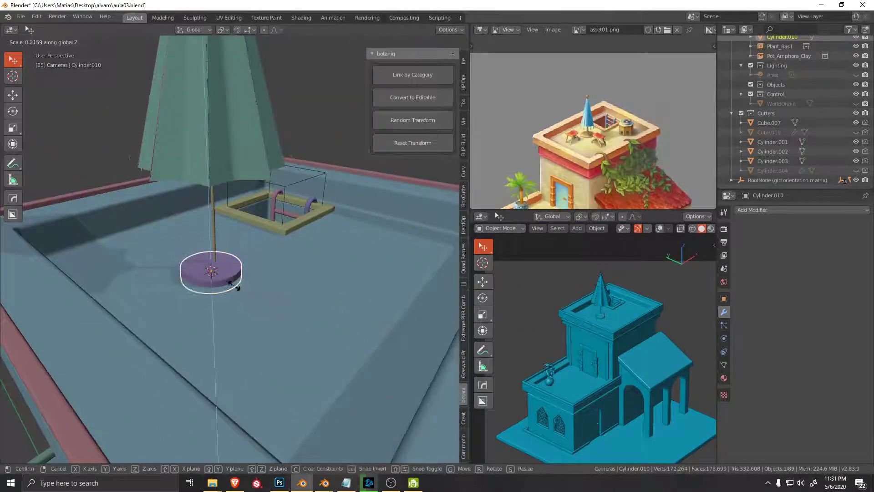
pyautogui.click(234, 290)
# Step: Position the disc centred under the umbrella pole
pyautogui.moveTo(235, 291); pyautogui.dragTo(228, 316, button='middle')
pyautogui.scroll(3, 256, 314)
pyautogui.press('g')
pyautogui.click(235, 298)
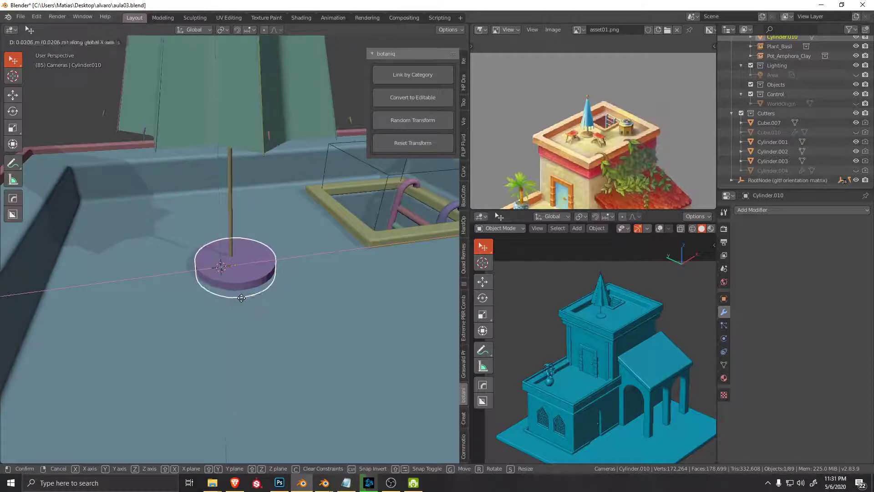
pyautogui.scroll(5, 309, 323)
pyautogui.press('g')
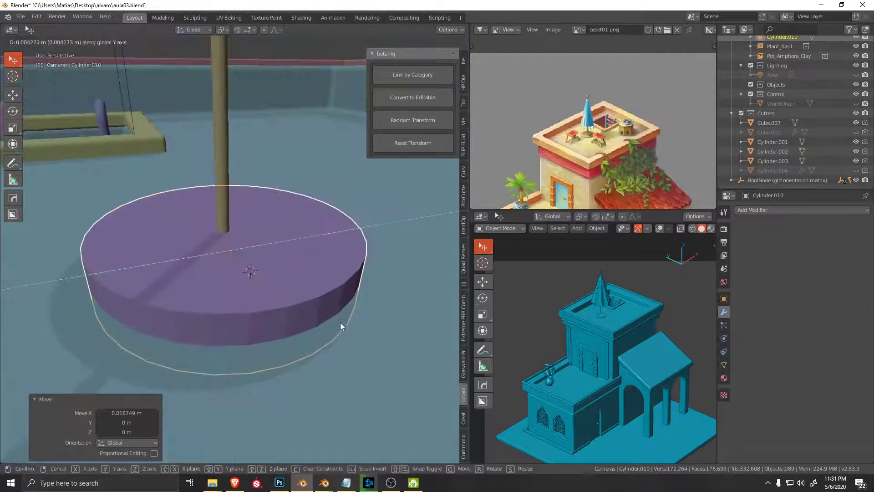
pyautogui.scroll(-5, 341, 323)
pyautogui.moveTo(333, 324); pyautogui.dragTo(321, 310, button='middle')
pyautogui.click(320, 314)
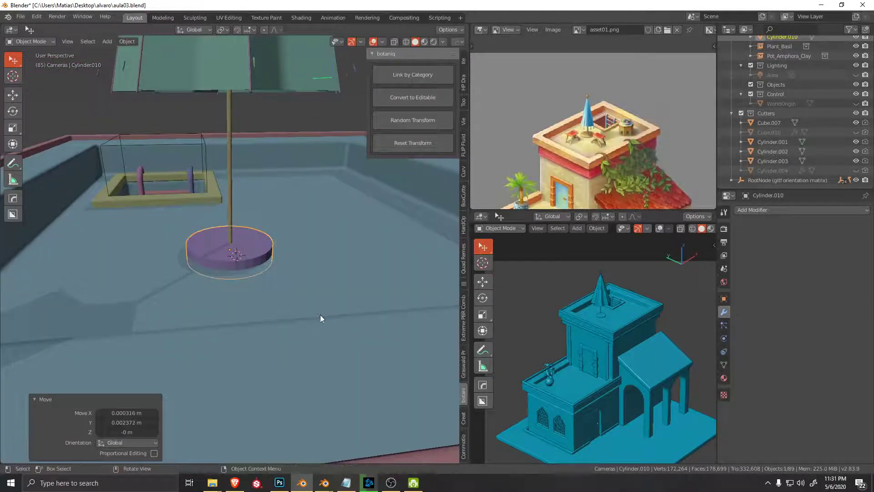
pyautogui.scroll(5, 283, 294)
pyautogui.moveTo(258, 287)
pyautogui.mouseDown(button='middle')
pyautogui.moveTo(274, 269)
pyautogui.moveTo(281, 288)
pyautogui.mouseUp(button='middle')
pyautogui.scroll(-4, 274, 268)
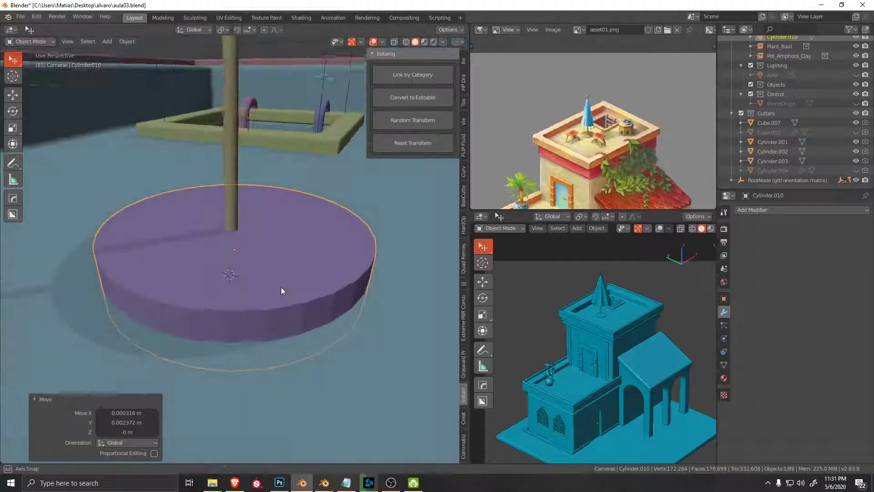
# Step: Add a loop cut around the disc's side and inset its top face
pyautogui.press('Tab')
pyautogui.press('Tab')
pyautogui.click(272, 285)
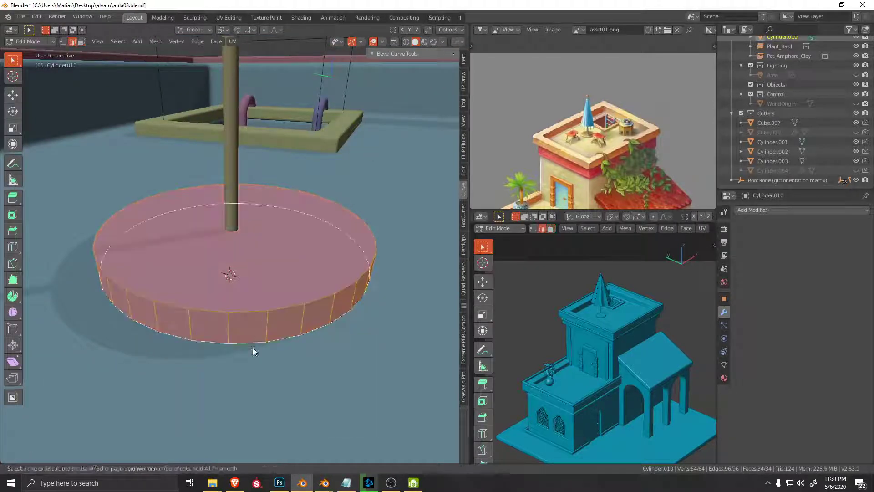
pyautogui.hotkey('alt', 'a')
pyautogui.hotkey('ctrl', 'r')
pyautogui.click(252, 291)
pyautogui.hotkey('alt', 'a')
pyautogui.click(330, 263)
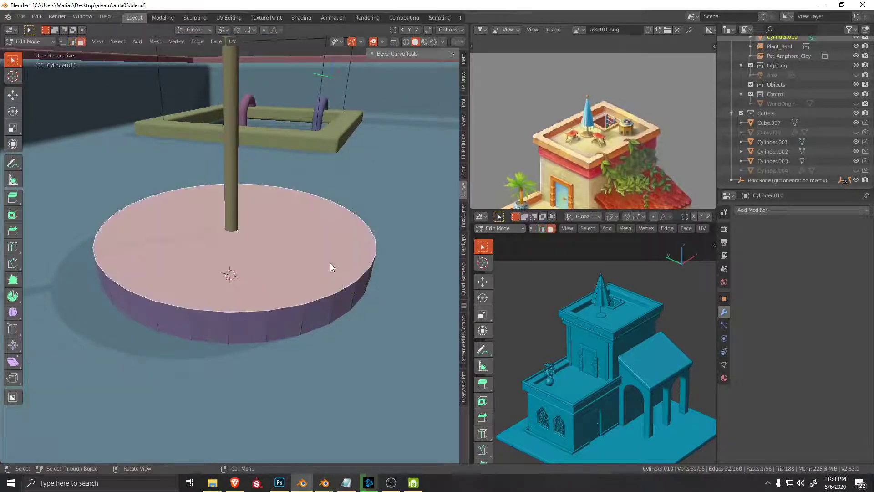
pyautogui.press('i')
pyautogui.click(320, 257)
# Step: Inset the disc's bottom face and smooth it with Subdivision Surface (Ctrl+1)
pyautogui.moveTo(321, 257); pyautogui.dragTo(294, 274, button='middle')
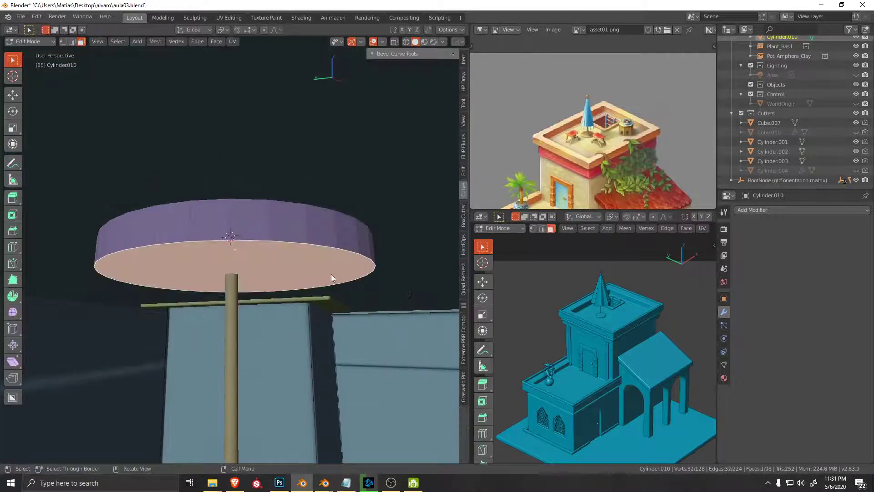
pyautogui.press('i')
pyautogui.click(292, 276)
pyautogui.press('Tab')
pyautogui.moveTo(292, 277); pyautogui.dragTo(279, 327, button='middle')
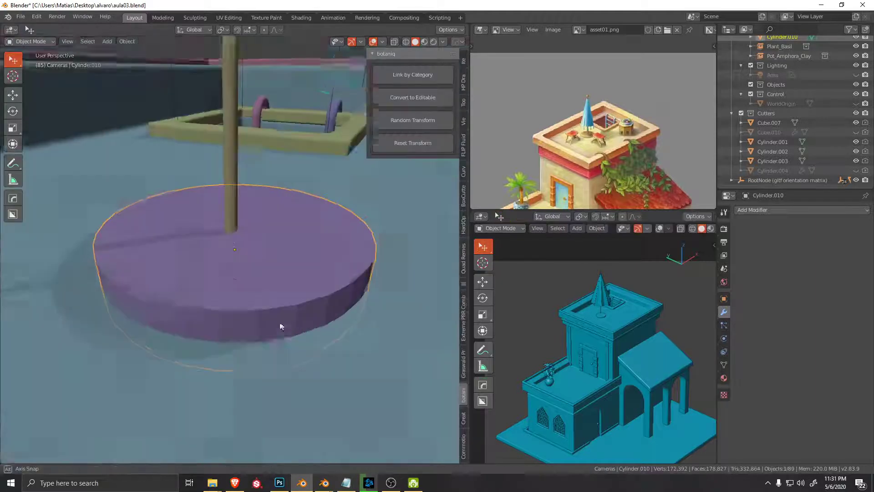
pyautogui.hotkey('ctrl', '1')
pyautogui.scroll(-4, 268, 289)
pyautogui.moveTo(255, 278)
pyautogui.mouseDown(button='middle')
pyautogui.moveTo(246, 267)
pyautogui.moveTo(255, 272)
pyautogui.mouseUp(button='middle')
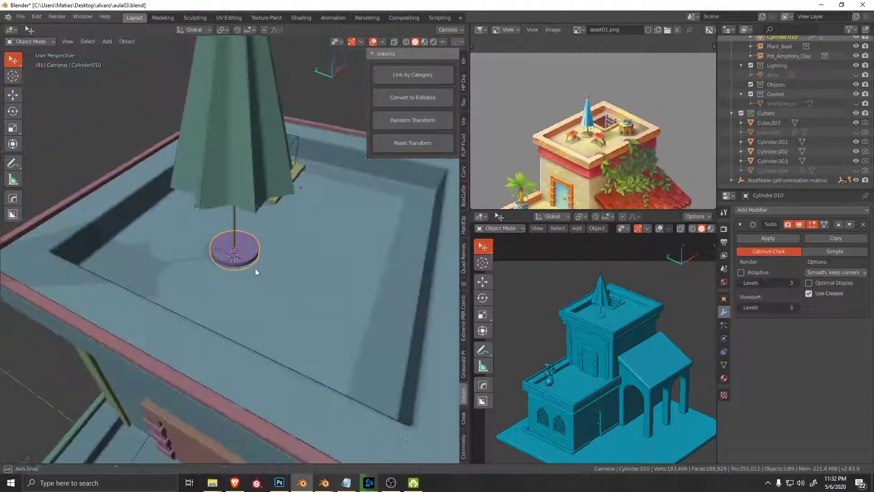
pyautogui.moveTo(302, 260); pyautogui.dragTo(342, 263, button='right')
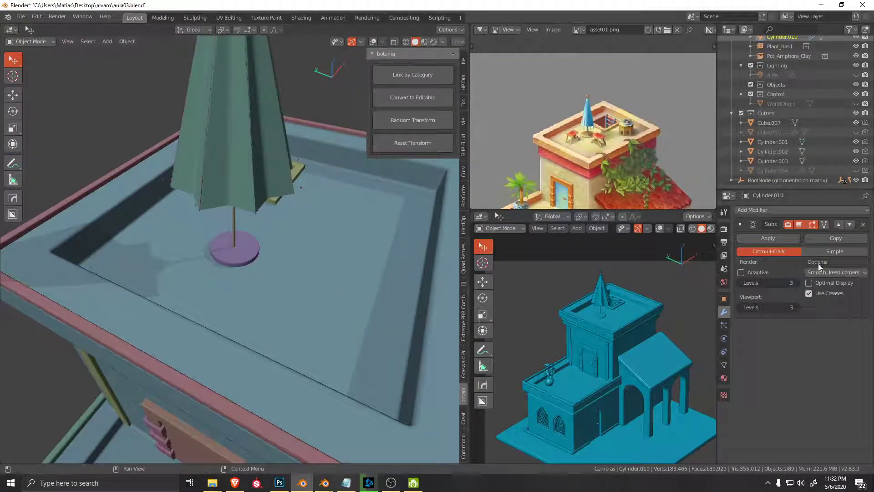
# Step: Duplicate the purple base disc and raise the copy above it
pyautogui.moveTo(379, 300)
pyautogui.mouseDown(button='middle')
pyautogui.moveTo(328, 266)
pyautogui.moveTo(334, 253)
pyautogui.moveTo(332, 282)
pyautogui.mouseUp(button='middle')
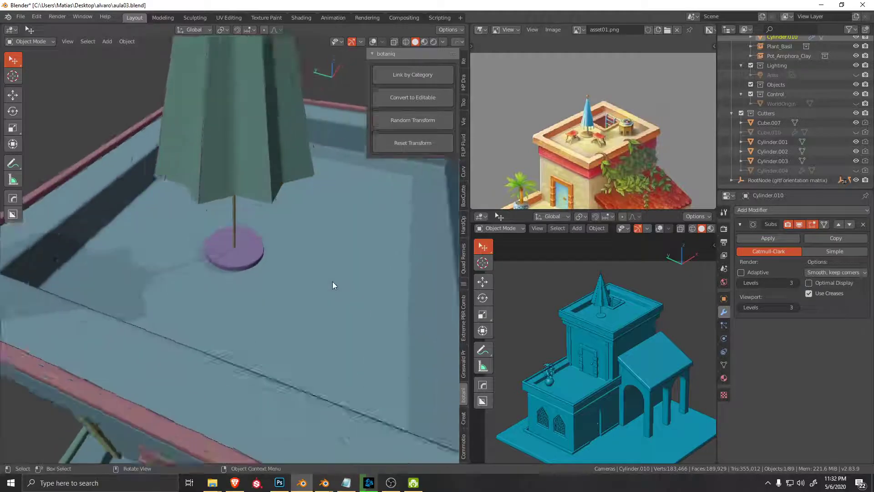
pyautogui.scroll(2, 282, 299)
pyautogui.scroll(2, 264, 292)
pyautogui.scroll(2, 275, 259)
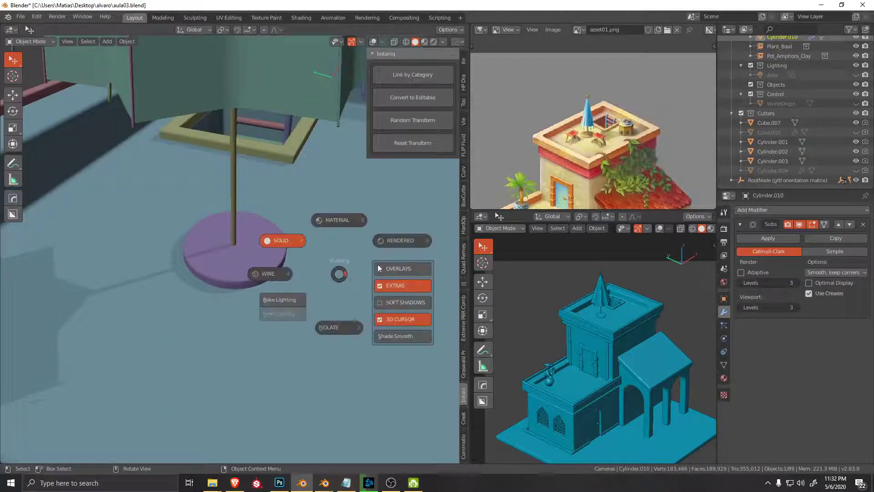
pyautogui.moveTo(276, 259); pyautogui.dragTo(378, 264, button='right')
pyautogui.moveTo(261, 260)
pyautogui.mouseDown(button='middle')
pyautogui.moveTo(336, 269)
pyautogui.moveTo(339, 289)
pyautogui.mouseUp(button='middle')
pyautogui.hotkey('shift', 'd')
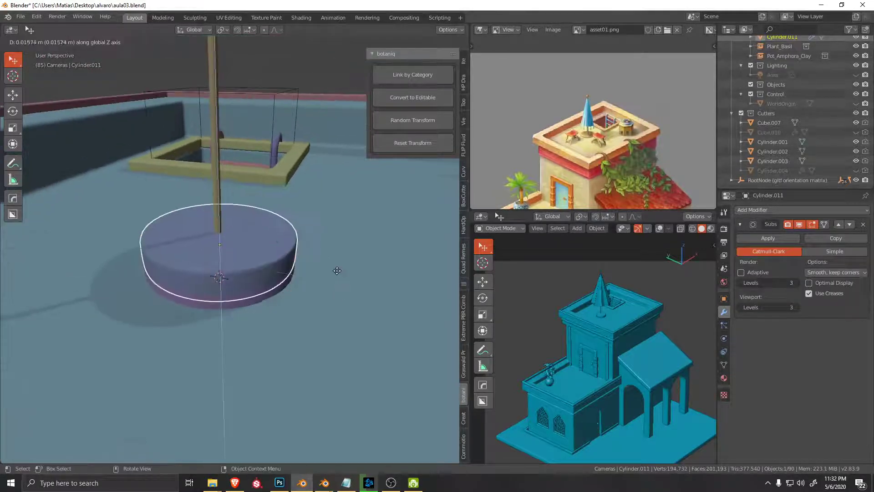
pyautogui.press('z')
pyautogui.click(335, 273)
# Step: Shrink the copy into a smaller upper tier resting on the lower disc
pyautogui.press('s')
pyautogui.press('Escape')
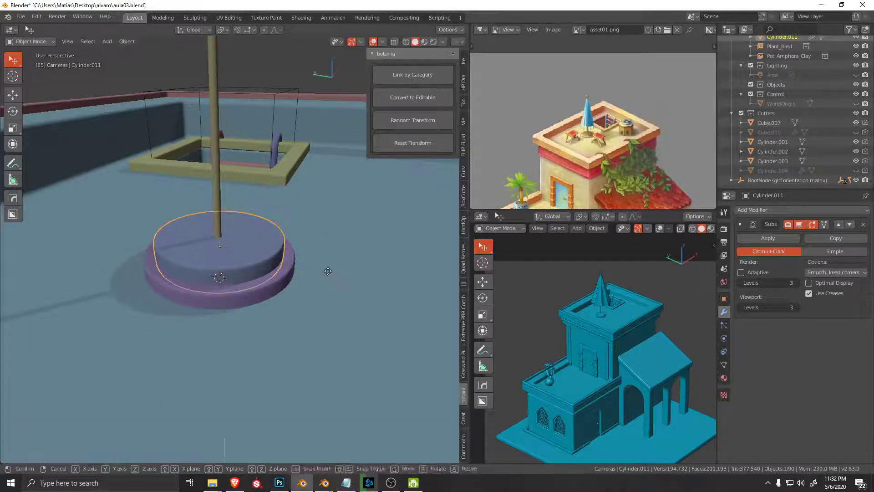
pyautogui.press('g')
pyautogui.press('z')
pyautogui.click(327, 278)
# Step: Hide the viewport overlays to check the two-tier umbrella base
pyautogui.moveTo(328, 278); pyautogui.dragTo(260, 272, button='middle')
pyautogui.press('z')
pyautogui.click(308, 267)
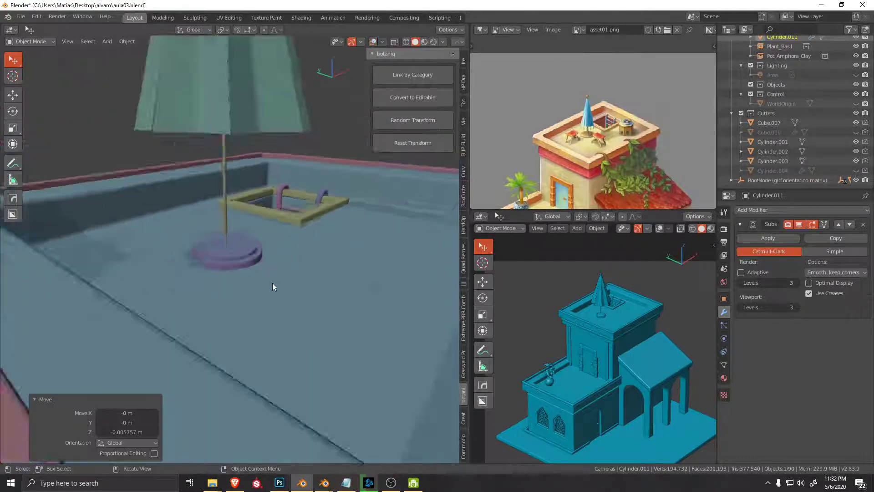
pyautogui.scroll(-3, 272, 282)
pyautogui.scroll(-4, 242, 271)
pyautogui.scroll(-2, 253, 341)
pyautogui.scroll(-3, 277, 274)
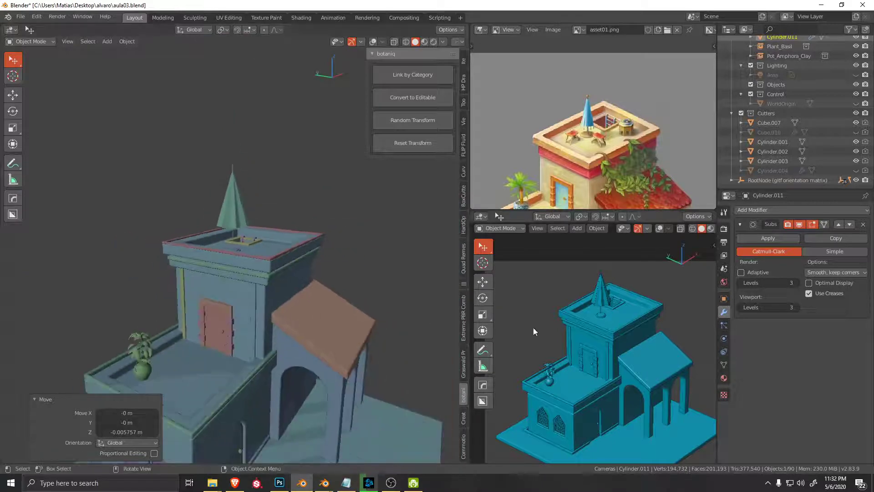
pyautogui.scroll(3, 625, 313)
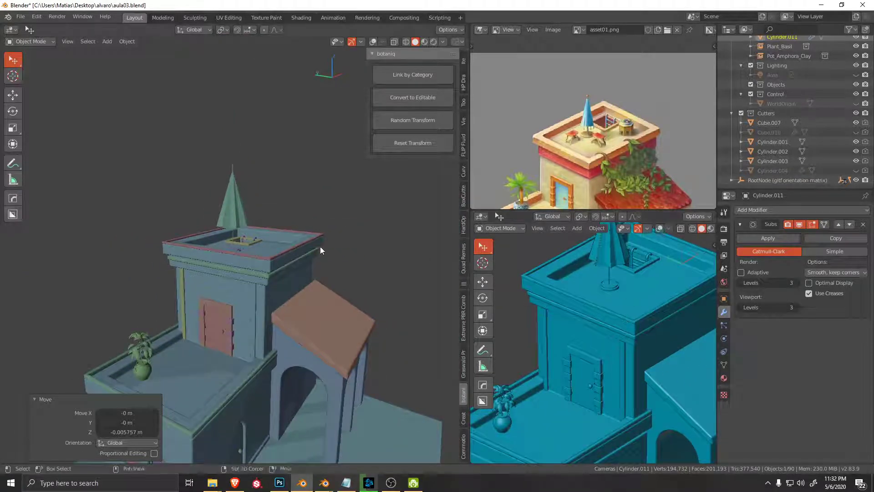
pyautogui.scroll(5, 220, 320)
pyautogui.scroll(-4, 222, 324)
pyautogui.click(263, 260)
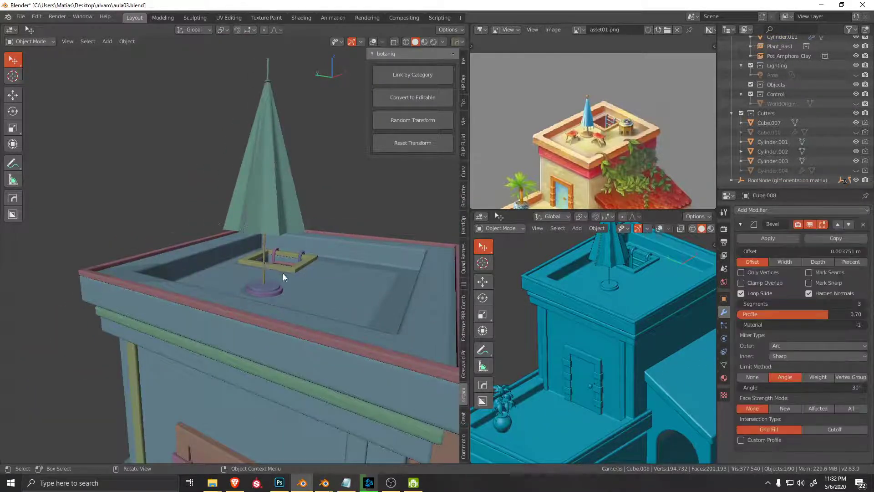
# Step: Move the bench further to the left
pyautogui.scroll(4, 283, 274)
pyautogui.press('g')
pyautogui.rightClick(301, 272)
pyautogui.click(297, 282)
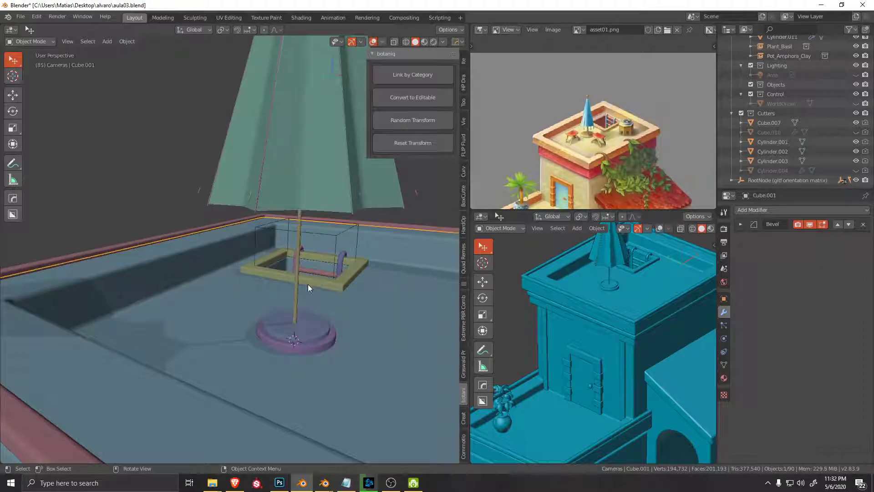
# Step: Stretch the umbrella pole's mesh vertically to make it taller
pyautogui.click(299, 283)
pyautogui.press('Tab')
pyautogui.scroll(-3, 300, 284)
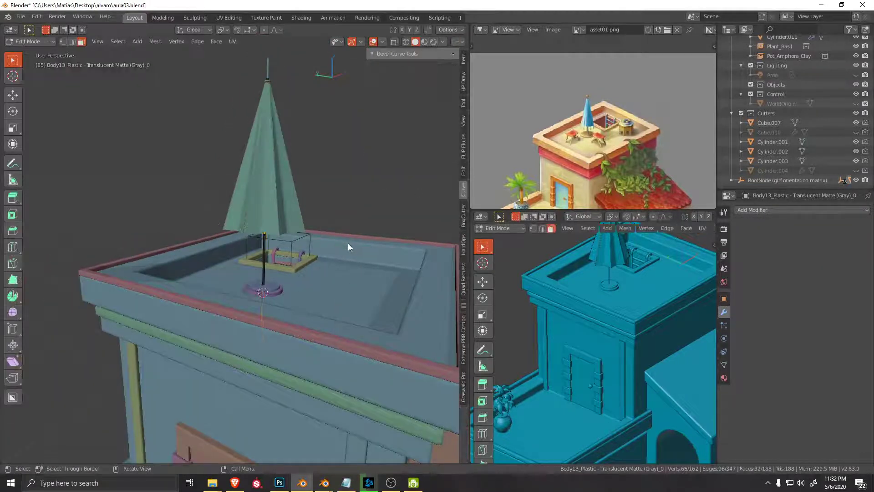
pyautogui.press('a')
pyautogui.press('s')
pyautogui.press('z')
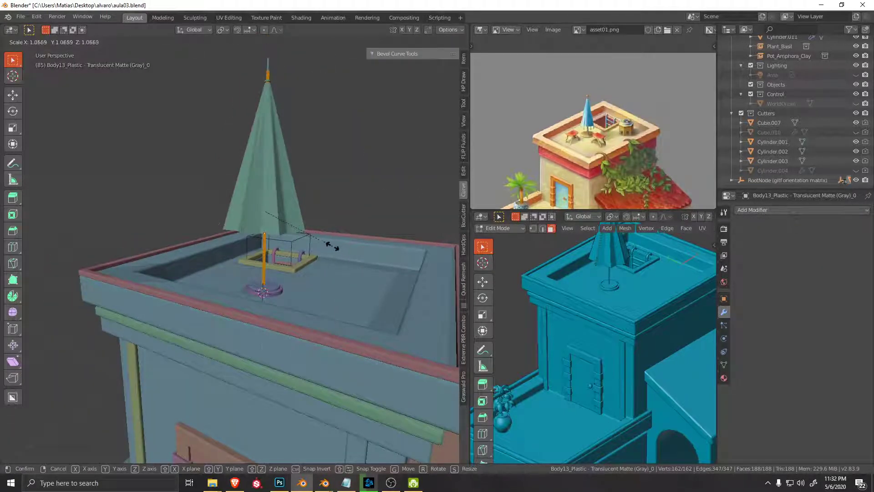
pyautogui.click(372, 245)
pyautogui.scroll(1, 250, 270)
pyautogui.scroll(3, 252, 270)
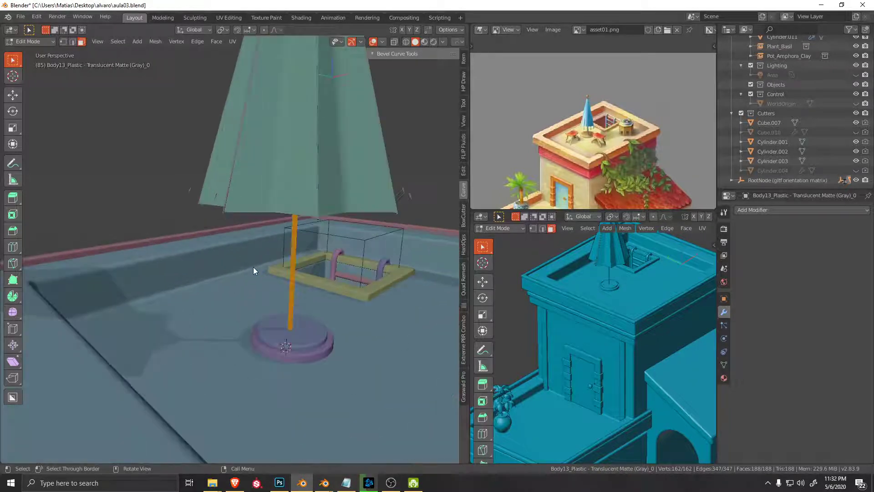
# Step: Raise the canopy's tip vertex straight up along Z to heighten the peak
pyautogui.scroll(-4, 315, 285)
pyautogui.moveTo(295, 245)
pyautogui.mouseDown(button='middle')
pyautogui.moveTo(296, 276)
pyautogui.moveTo(287, 240)
pyautogui.mouseUp(button='middle')
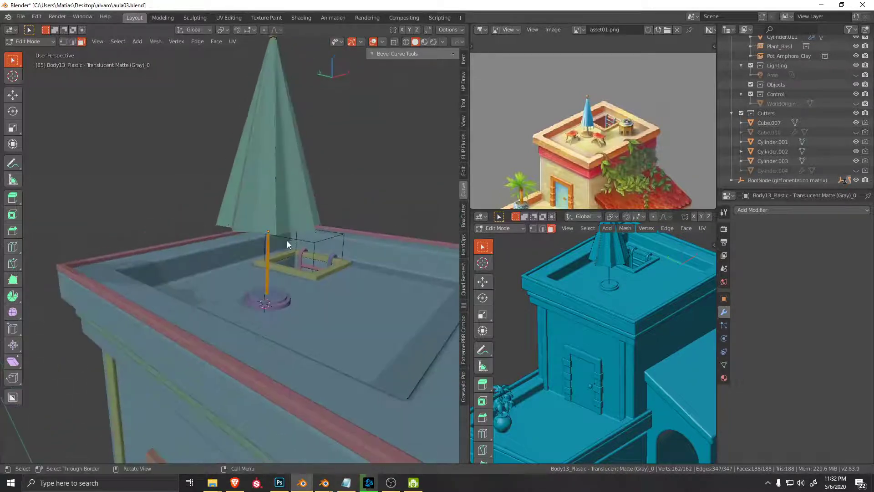
pyautogui.scroll(-2, 283, 277)
pyautogui.scroll(-3, 272, 253)
pyautogui.hotkey('ctrl', 'Tab')
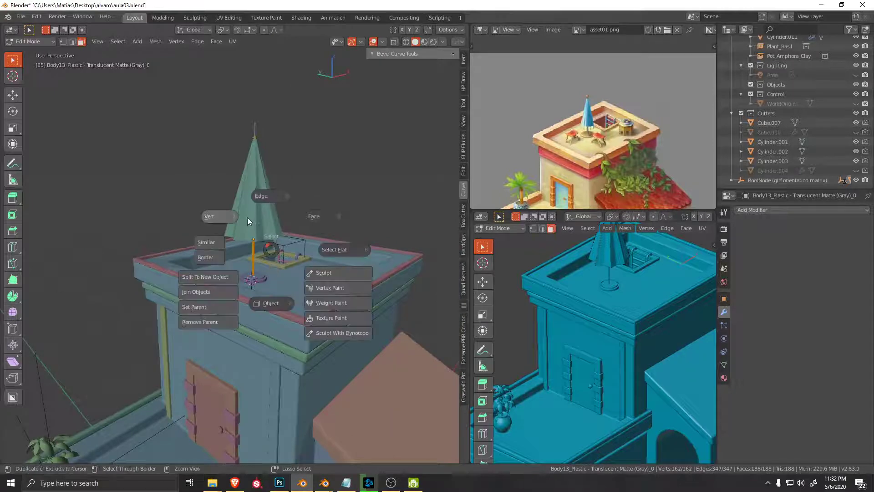
pyautogui.press('1')
pyautogui.hotkey('alt', 'z')
pyautogui.press('b')
pyautogui.moveTo(234, 295); pyautogui.dragTo(319, 400)
pyautogui.hotkey('alt', 'z')
pyautogui.press('g')
pyautogui.press('z')
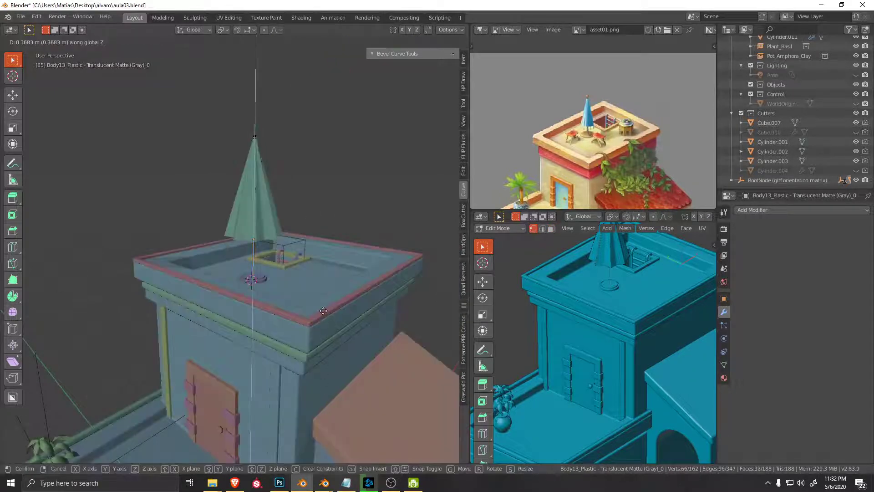
pyautogui.click(372, 269)
# Step: Orbit over the rooftop lid and deselect all mesh elements
pyautogui.hotkey('ctrl', 'Tab')
pyautogui.scroll(3, 274, 308)
pyautogui.moveTo(275, 307)
pyautogui.mouseDown(button='middle')
pyautogui.moveTo(292, 290)
pyautogui.moveTo(260, 314)
pyautogui.moveTo(295, 261)
pyautogui.moveTo(274, 308)
pyautogui.mouseUp(button='middle')
pyautogui.hotkey('alt', 'a')
# Step: Duplicate the base's top disc, raise it above the base, and shrink it
pyautogui.press('Tab')
pyautogui.click(274, 307)
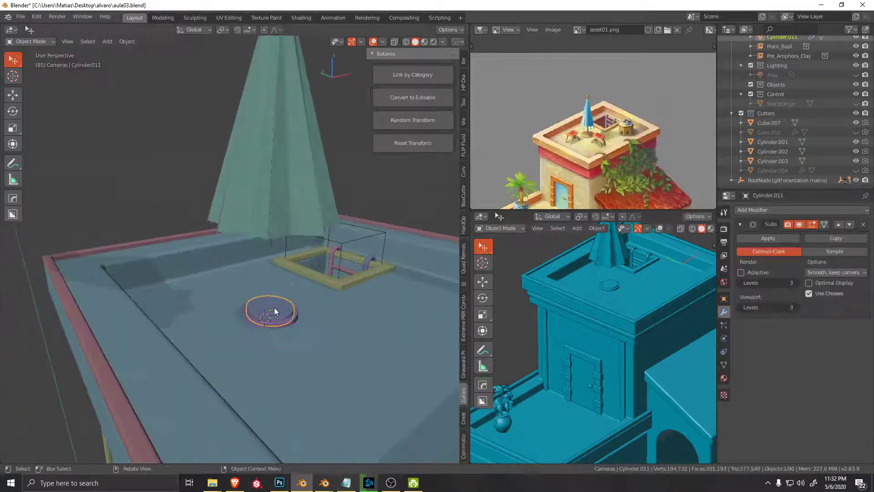
pyautogui.click(282, 312)
pyautogui.hotkey('shift', 'd')
pyautogui.press('z')
pyautogui.click(346, 314)
pyautogui.press('s')
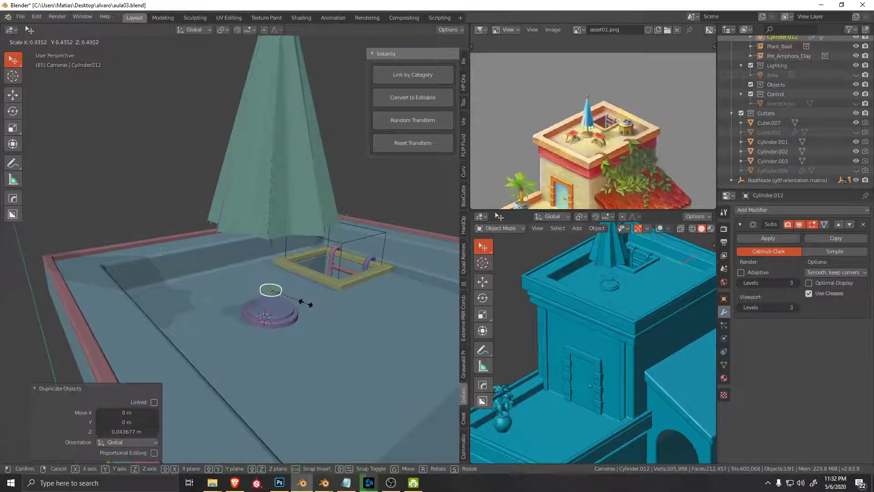
pyautogui.click(288, 294)
# Step: Stretch the copied disc's mesh vertically into a tall post
pyautogui.press('Tab')
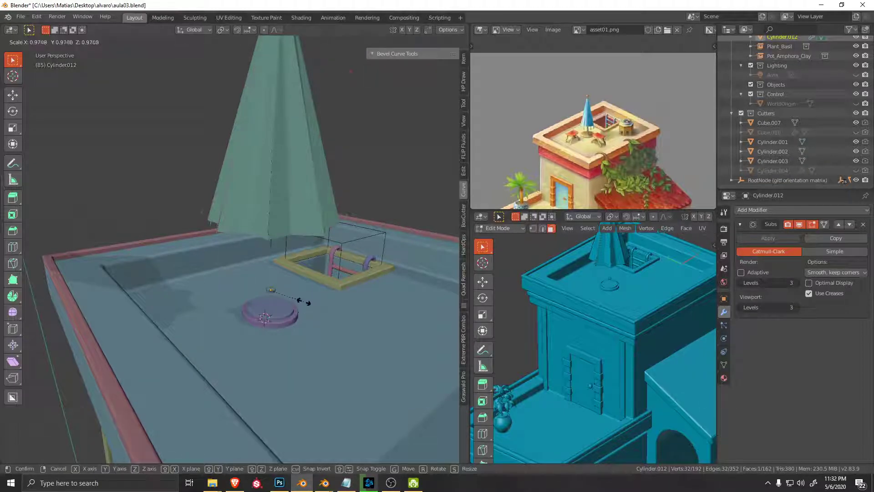
pyautogui.press('a')
pyautogui.press('s')
pyautogui.press('z')
pyautogui.click(402, 326)
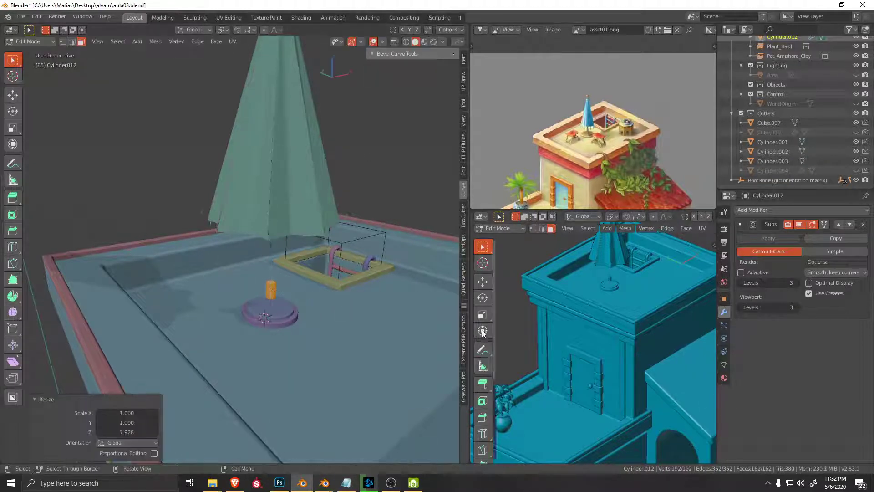
pyautogui.press('s')
pyautogui.press('z')
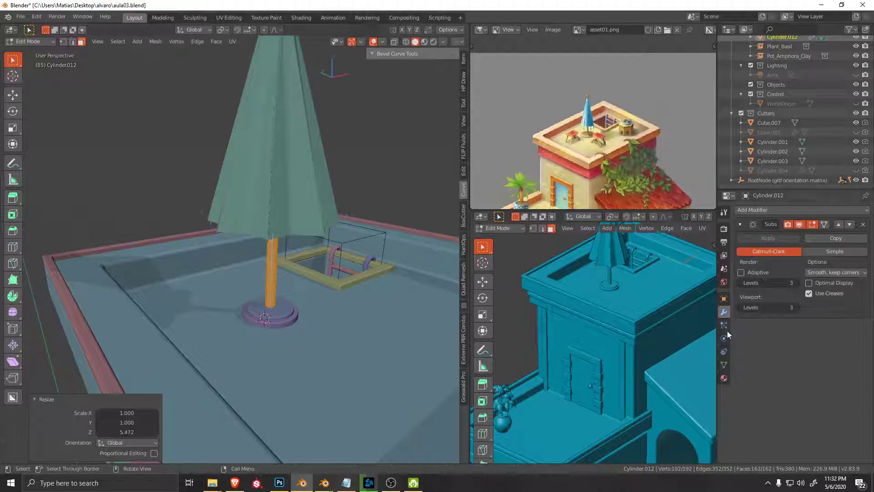
pyautogui.click(313, 301)
# Step: Slim the post uniformly, triangulate its faces, and return to object mode
pyautogui.press('s')
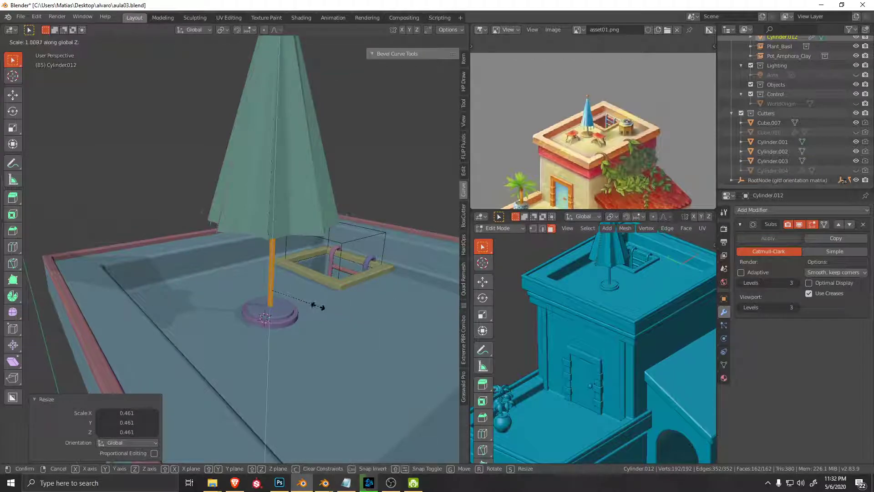
pyautogui.click(316, 306)
pyautogui.hotkey('ctrl', 't')
pyautogui.scroll(-5, 320, 315)
pyautogui.press('g')
pyautogui.rightClick(350, 270)
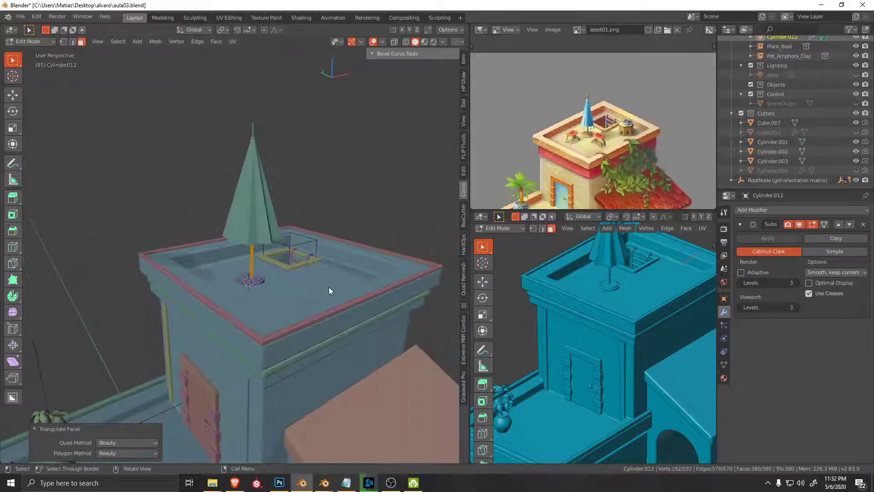
pyautogui.hotkey('ctrl', 'Tab')
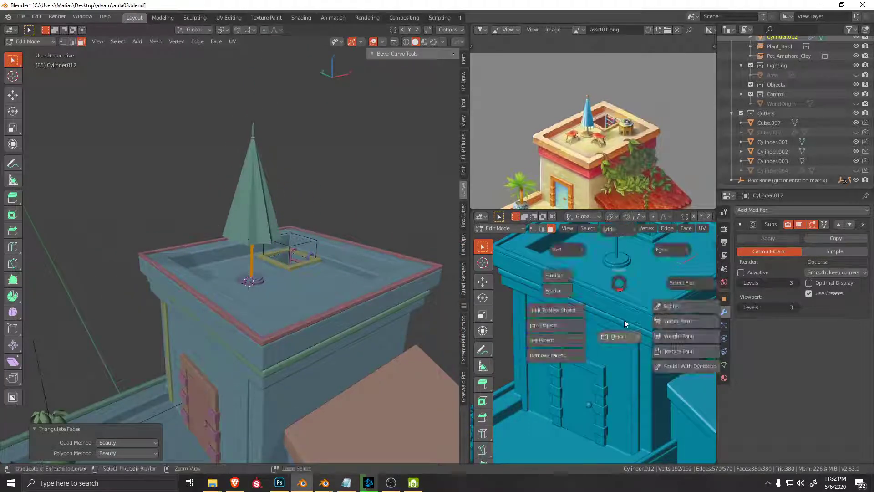
pyautogui.scroll(-3, 628, 338)
pyautogui.press('shift')
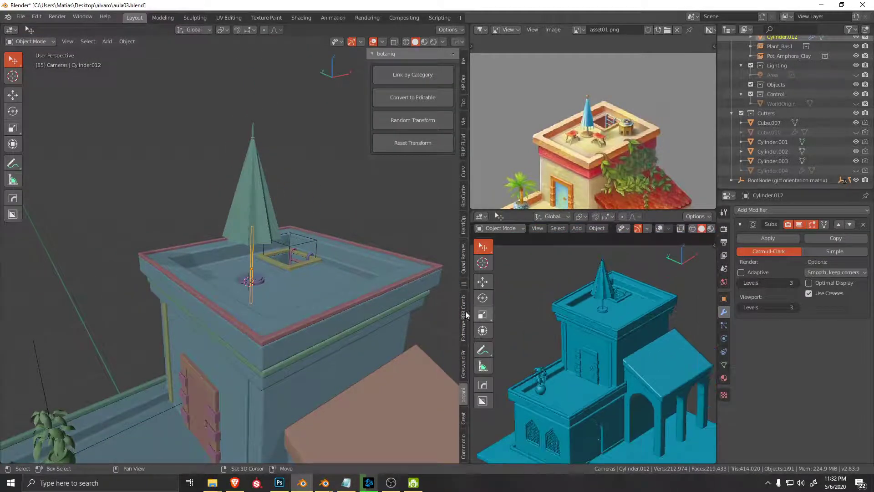
# Step: Select and frame the umbrella canopy and one of its ribs to inspect them
pyautogui.moveTo(285, 287); pyautogui.dragTo(225, 148, button='middle')
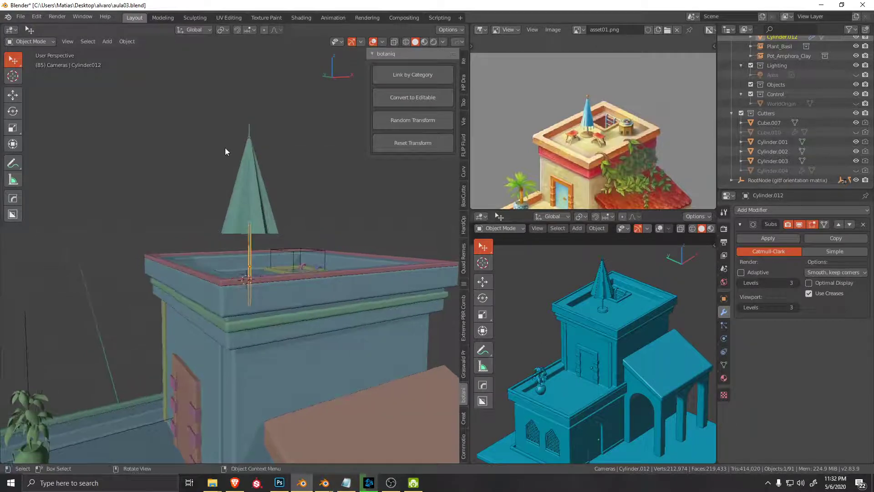
pyautogui.keyDown('shift'); pyautogui.moveTo(627, 335); pyautogui.dragTo(620, 357, button='middle'); pyautogui.keyUp('shift')
pyautogui.moveTo(180, 85); pyautogui.dragTo(282, 197)
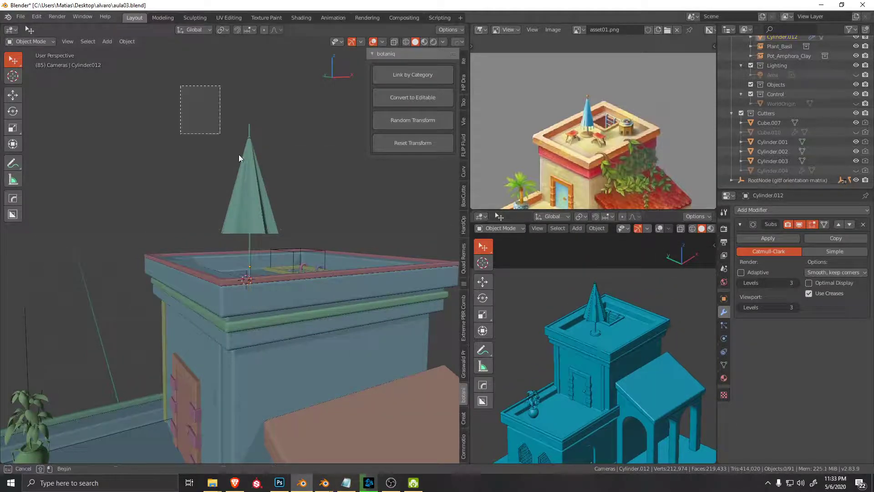
pyautogui.press('KP_Decimal')
pyautogui.press('s')
pyautogui.press('Escape')
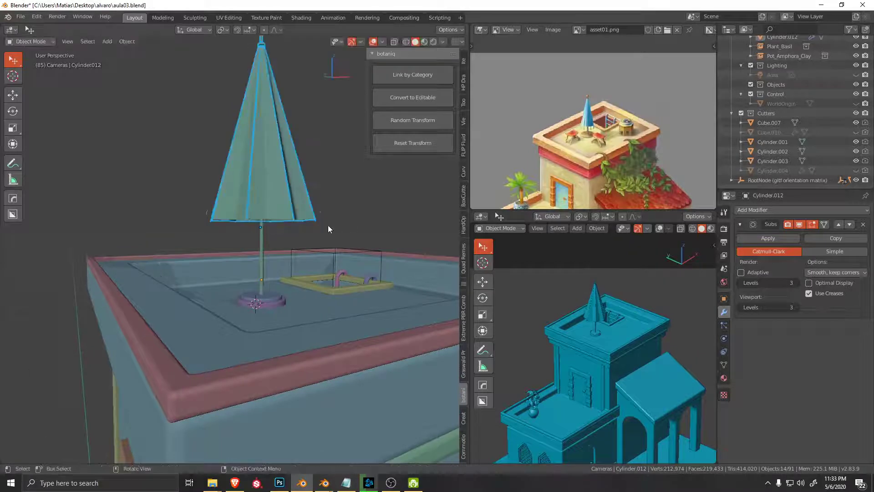
pyautogui.click(321, 213)
pyautogui.press('KP_Decimal')
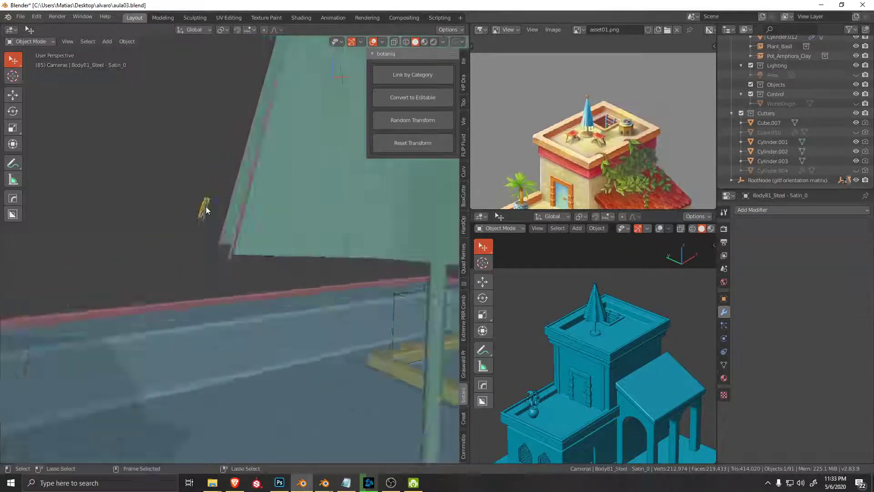
pyautogui.moveTo(205, 206)
pyautogui.mouseDown(button='middle')
pyautogui.moveTo(307, 243)
pyautogui.moveTo(220, 221)
pyautogui.moveTo(235, 251)
pyautogui.moveTo(271, 257)
pyautogui.mouseUp(button='middle')
pyautogui.scroll(2, 272, 257)
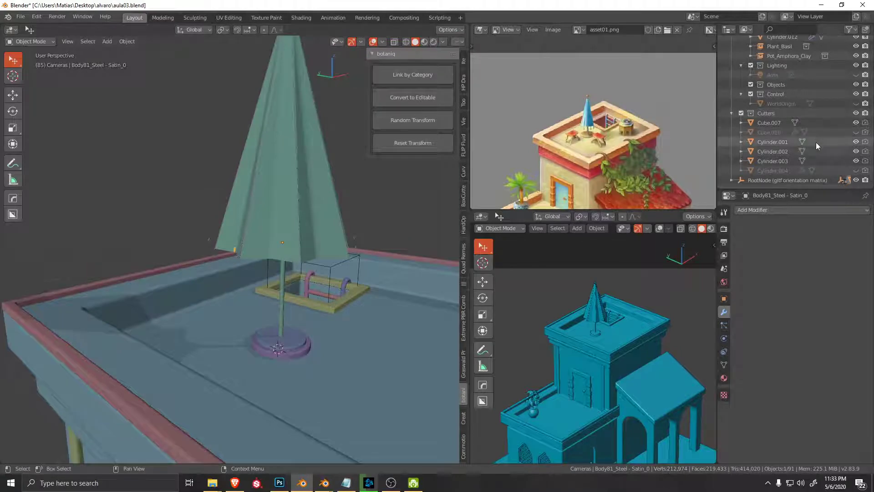
pyautogui.press('KP_Decimal')
pyautogui.moveTo(282, 237)
pyautogui.mouseDown(button='middle')
pyautogui.moveTo(251, 221)
pyautogui.moveTo(215, 181)
pyautogui.moveTo(125, 189)
pyautogui.mouseUp(button='middle')
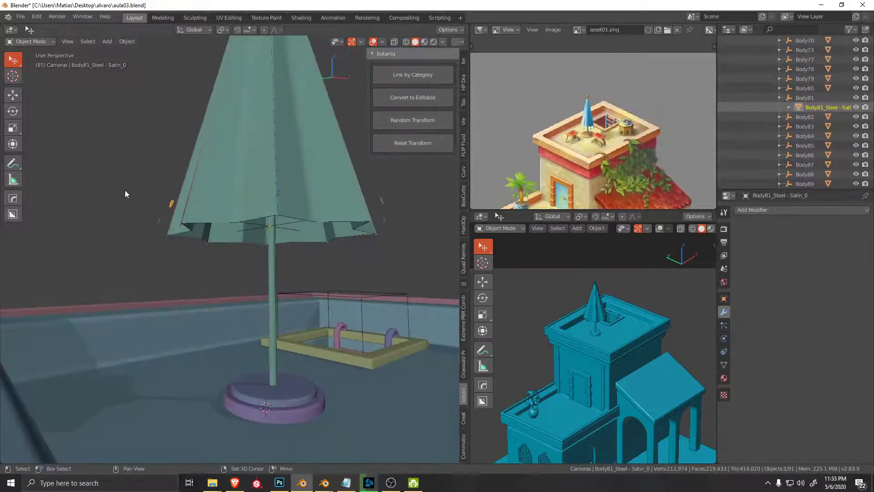
# Step: Delete the unwanted small parts beside the umbrella
pyautogui.moveTo(128, 191); pyautogui.dragTo(162, 232)
pyautogui.moveTo(343, 230); pyautogui.dragTo(309, 193, button='middle')
pyautogui.press('Delete')
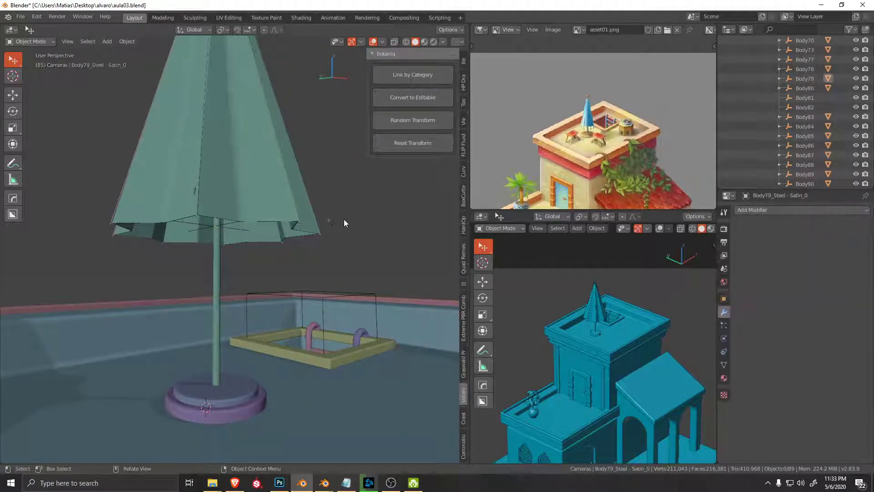
pyautogui.moveTo(343, 219); pyautogui.dragTo(302, 200, button='middle')
pyautogui.click(205, 191)
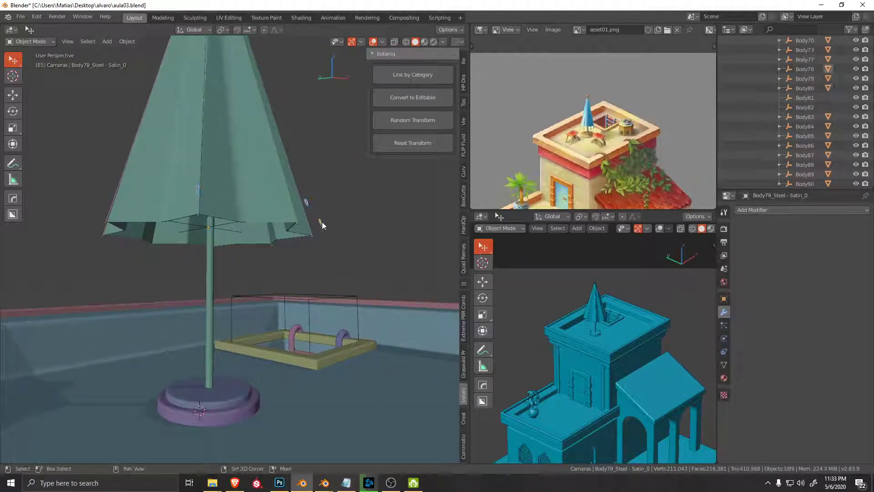
pyautogui.press('Delete')
pyautogui.moveTo(315, 237)
pyautogui.mouseDown(button='middle')
pyautogui.moveTo(280, 237)
pyautogui.moveTo(274, 218)
pyautogui.moveTo(385, 248)
pyautogui.moveTo(378, 259)
pyautogui.moveTo(229, 255)
pyautogui.moveTo(300, 232)
pyautogui.moveTo(313, 186)
pyautogui.moveTo(278, 194)
pyautogui.mouseUp(button='middle')
# Step: Delete the roof piece Cube.001 and one more leftover object
pyautogui.click(294, 205)
pyautogui.press('Delete')
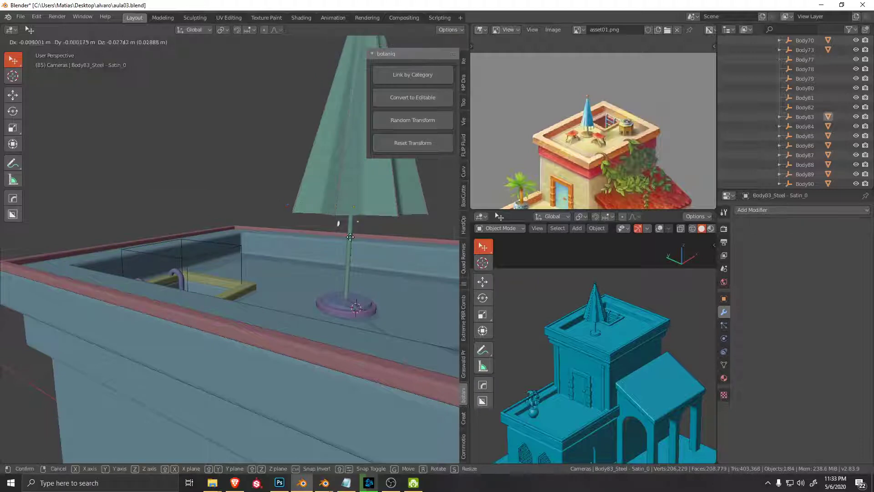
pyautogui.click(372, 250)
pyautogui.press('Delete')
# Step: Clear the selection and show the camera's view of the house in the lower viewport
pyautogui.moveTo(371, 249)
pyautogui.mouseDown(button='middle')
pyautogui.moveTo(299, 265)
pyautogui.moveTo(295, 250)
pyautogui.moveTo(280, 244)
pyautogui.moveTo(232, 265)
pyautogui.moveTo(150, 80)
pyautogui.mouseUp(button='middle')
pyautogui.moveTo(151, 80); pyautogui.dragTo(318, 232)
pyautogui.moveTo(318, 231)
pyautogui.mouseDown(button='middle')
pyautogui.moveTo(388, 248)
pyautogui.moveTo(168, 219)
pyautogui.moveTo(298, 205)
pyautogui.moveTo(279, 260)
pyautogui.moveTo(293, 246)
pyautogui.moveTo(299, 262)
pyautogui.moveTo(301, 248)
pyautogui.moveTo(273, 254)
pyautogui.moveTo(319, 223)
pyautogui.moveTo(323, 253)
pyautogui.mouseUp(button='middle')
pyautogui.click(294, 193)
pyautogui.scroll(-3, 299, 261)
pyautogui.press('KP_0')
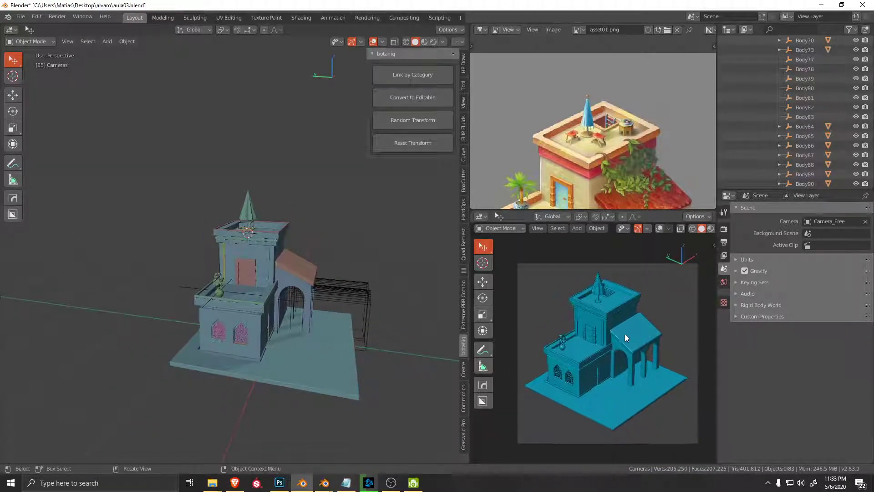
pyautogui.scroll(2, 624, 334)
pyautogui.scroll(1, 621, 355)
pyautogui.scroll(1, 621, 358)
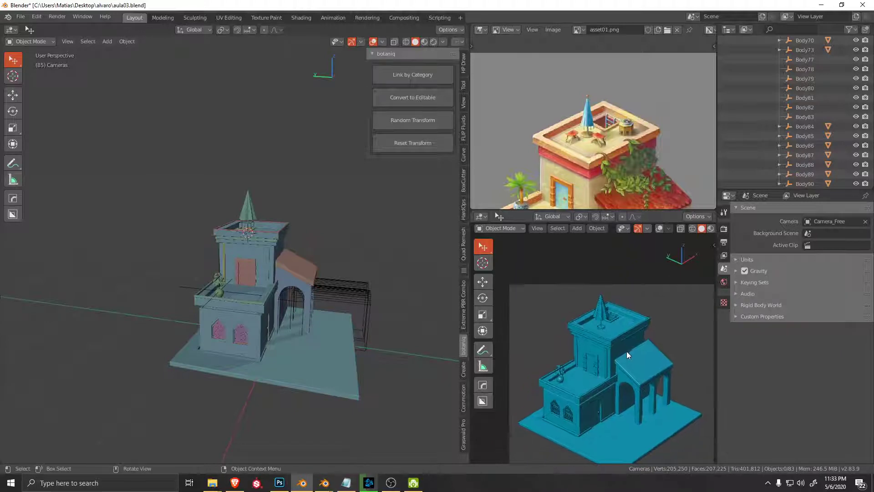
pyautogui.scroll(1, 626, 351)
pyautogui.scroll(1, 592, 146)
pyautogui.scroll(-3, 609, 118)
pyautogui.scroll(1, 620, 96)
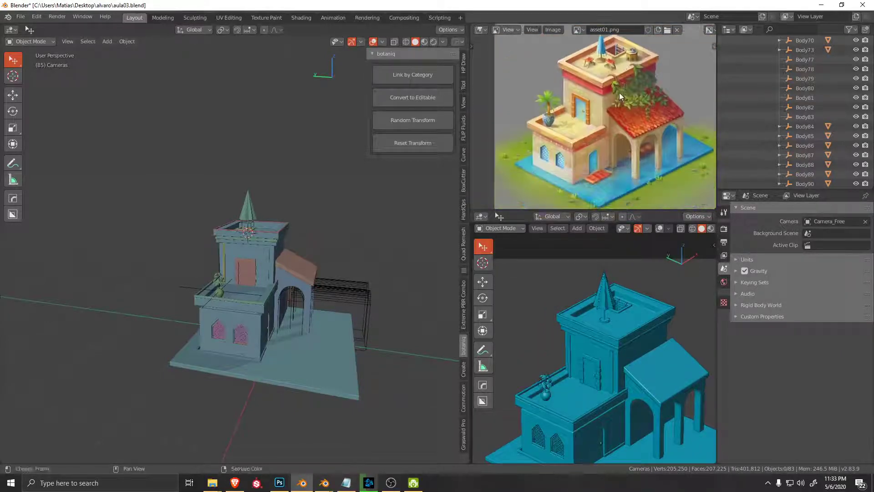
pyautogui.scroll(-1, 619, 113)
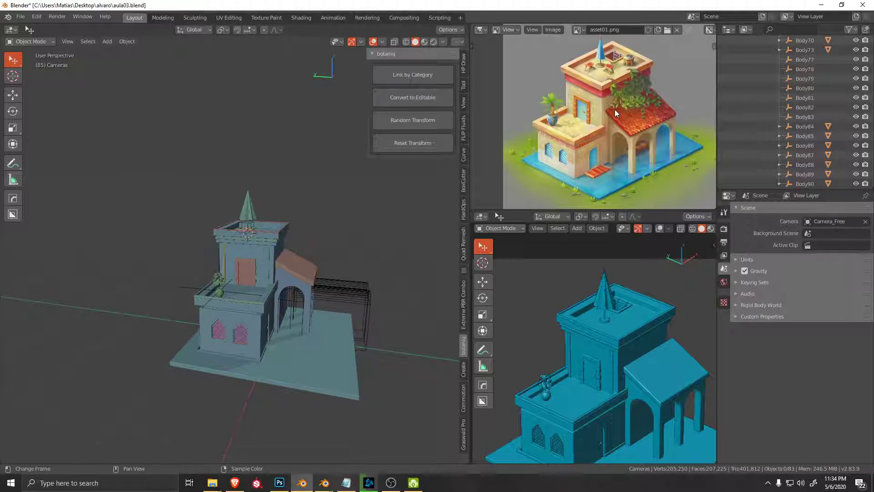
pyautogui.scroll(-1, 546, 120)
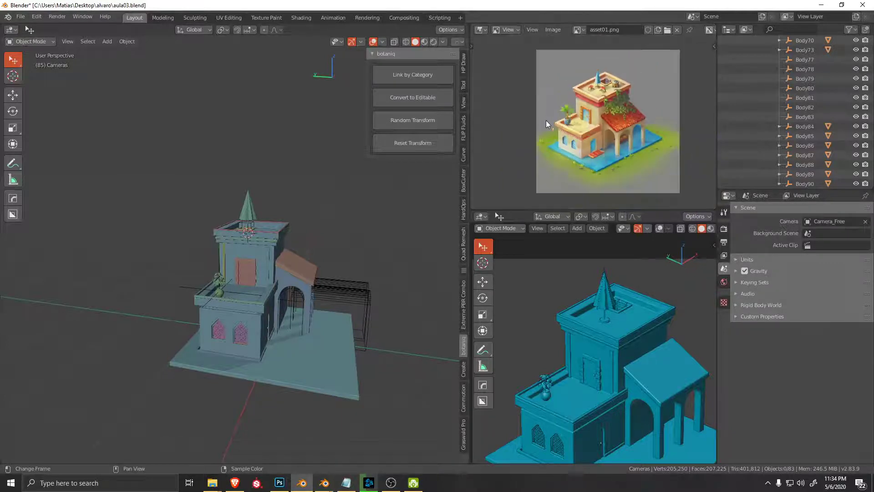
pyautogui.scroll(-2, 589, 311)
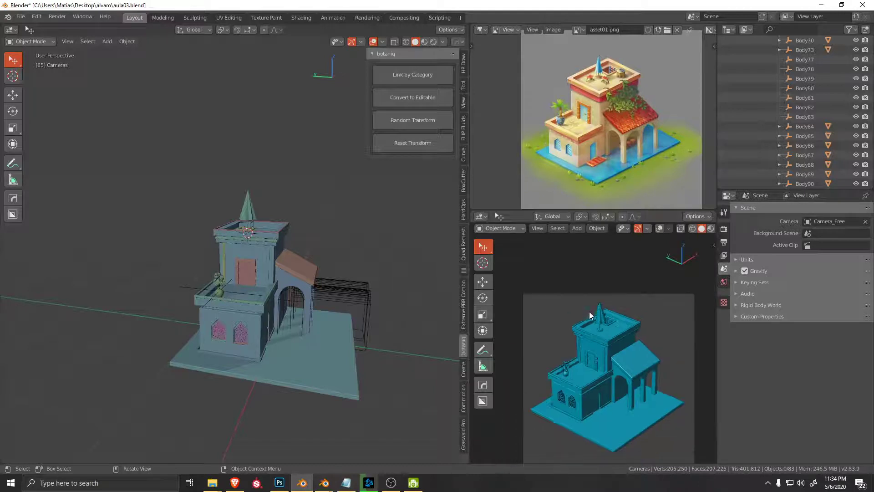
pyautogui.scroll(-2, 590, 313)
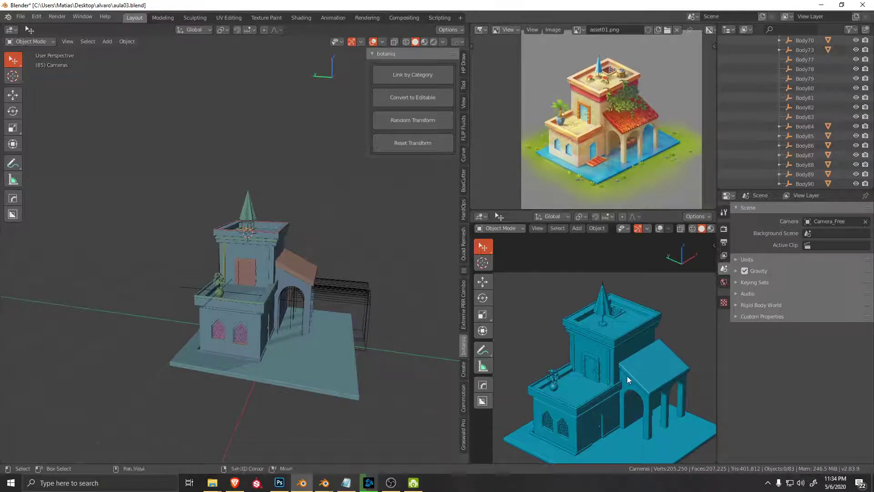
pyautogui.keyDown('shift'); pyautogui.moveTo(627, 375); pyautogui.dragTo(618, 313, button='middle'); pyautogui.keyUp('shift')
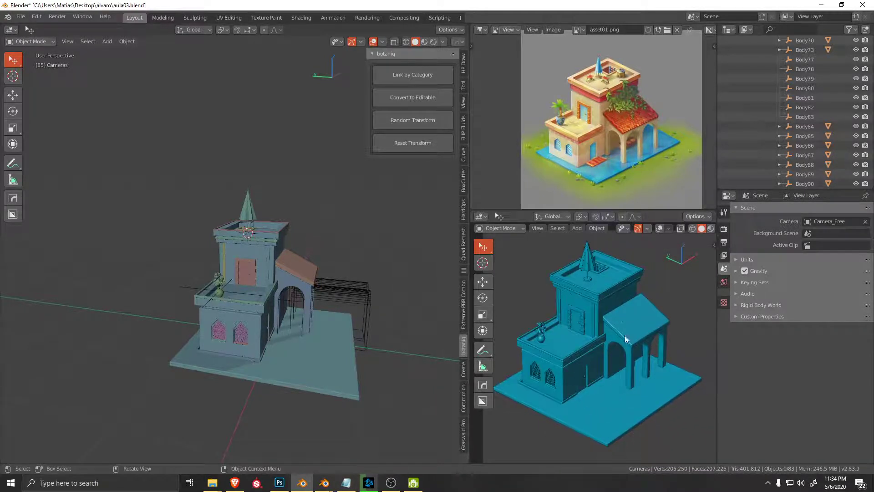